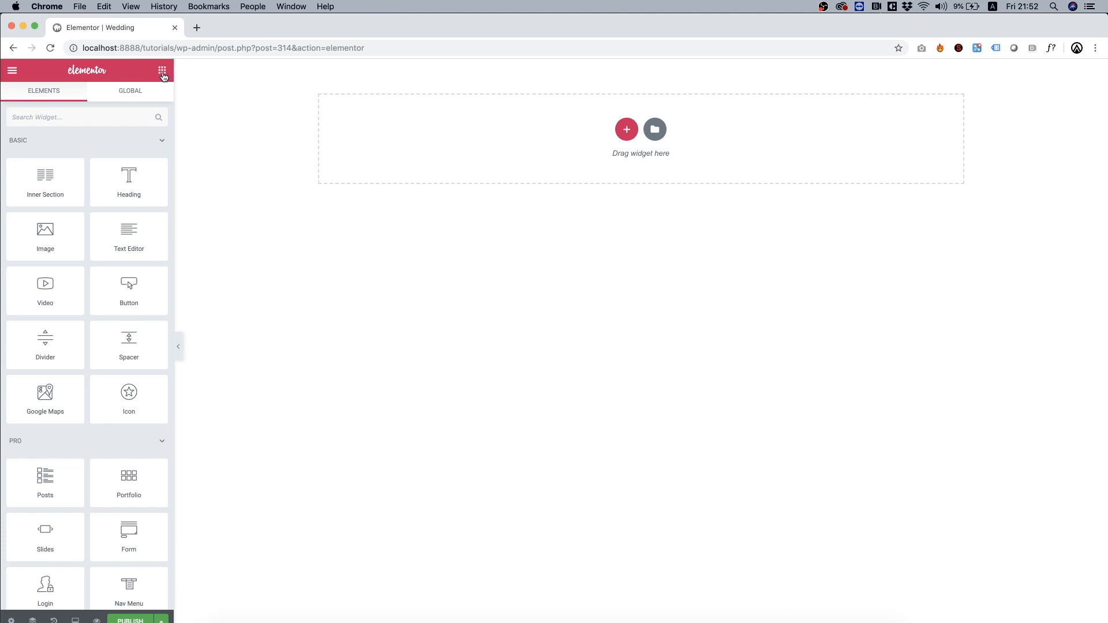
Add a Heading widget that reads Bella, &, Josh on three separate lines
{"action": "left_click_drag", "start_coordinate": [130, 180], "coordinate": [462, 144]}
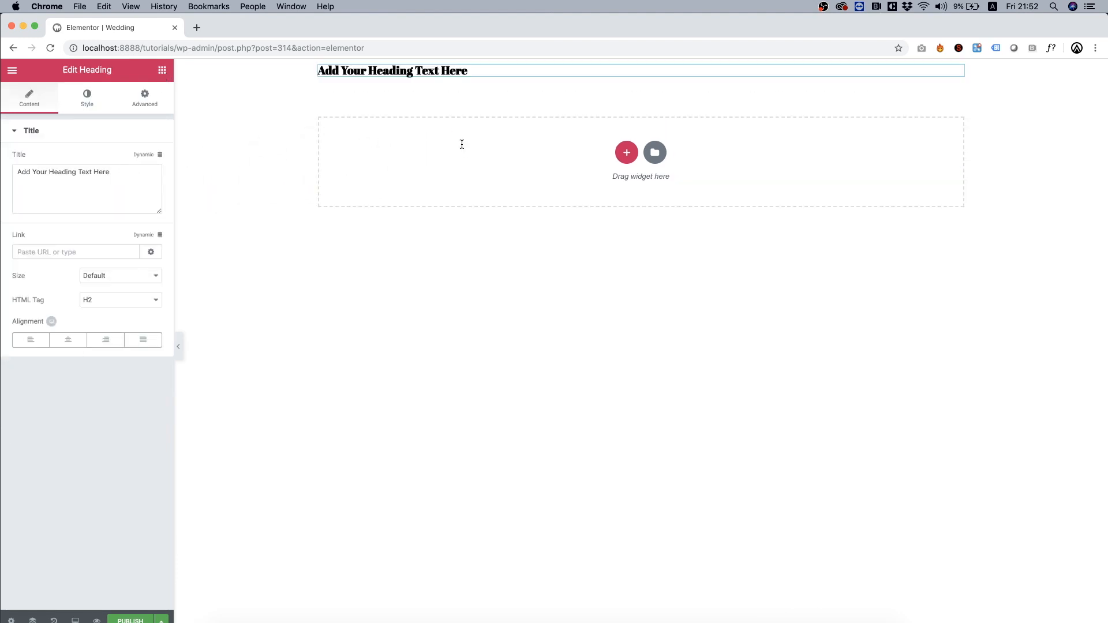
{"action": "triple_click", "coordinate": [408, 70]}
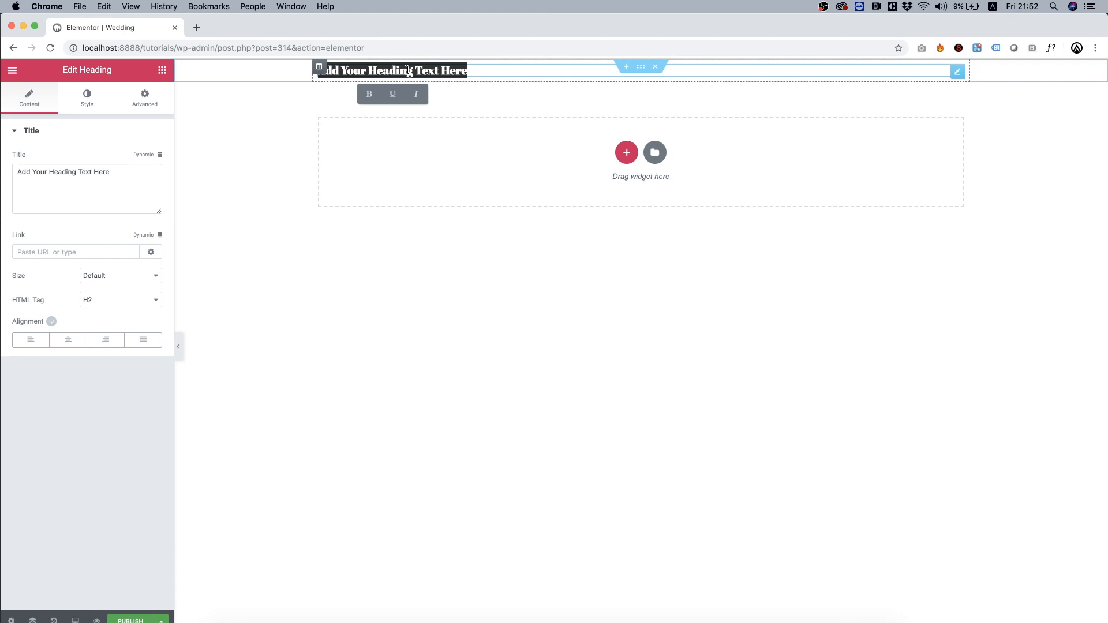
{"action": "type", "text": "Bella"}
{"action": "key", "text": "Return"}
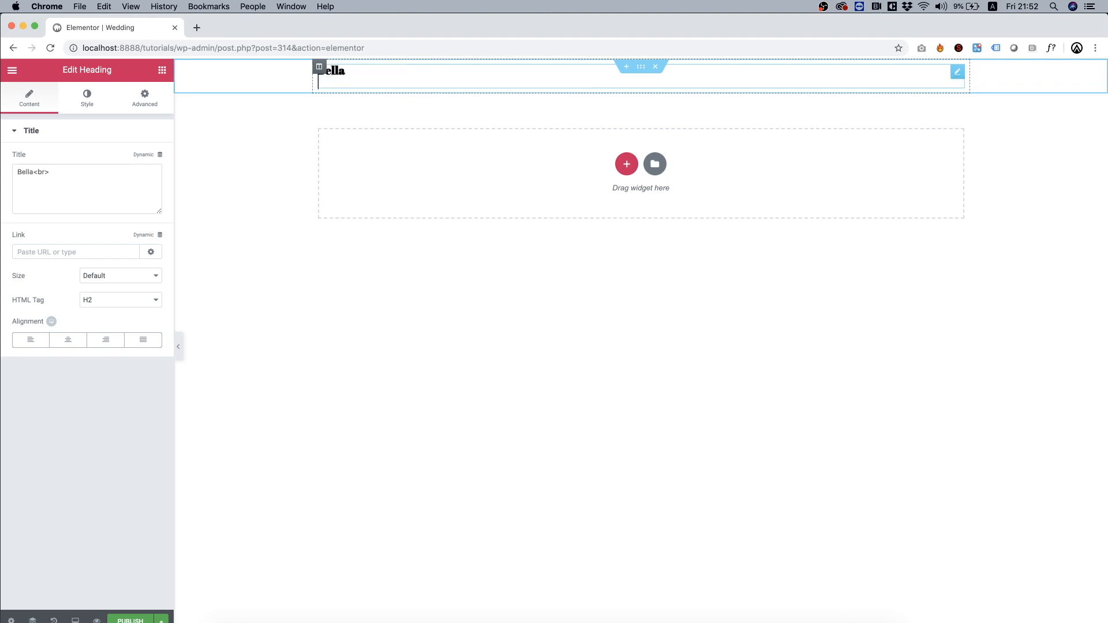
{"action": "type", "text": "&"}
{"action": "key", "text": "Return"}
{"action": "type", "text": "Josh"}
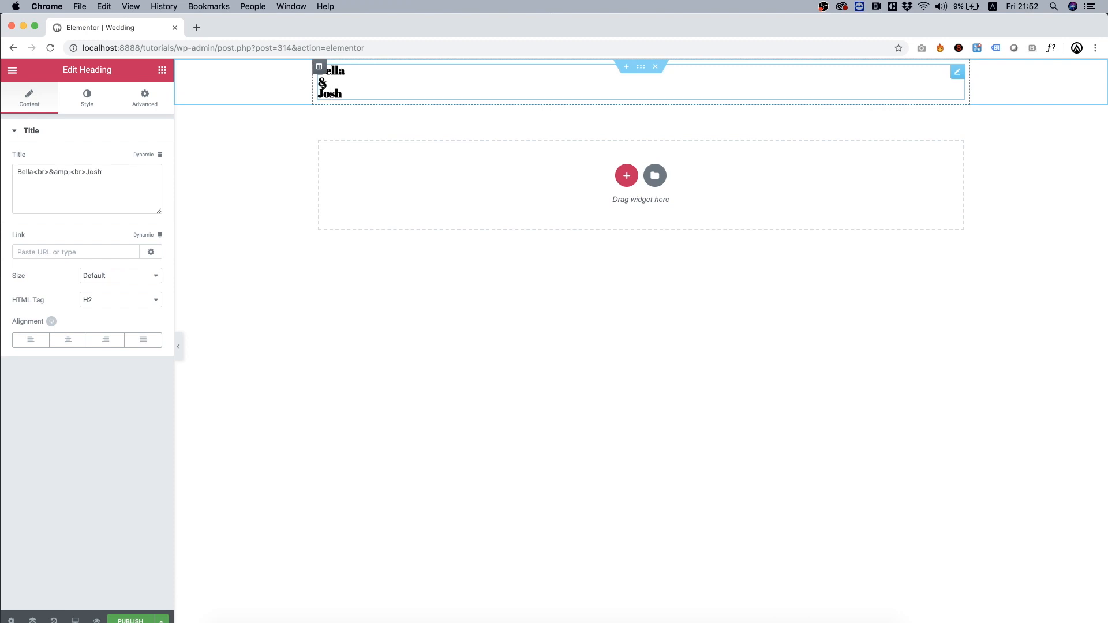
Set the heading's typography size to 112 px
{"action": "left_click", "coordinate": [88, 98]}
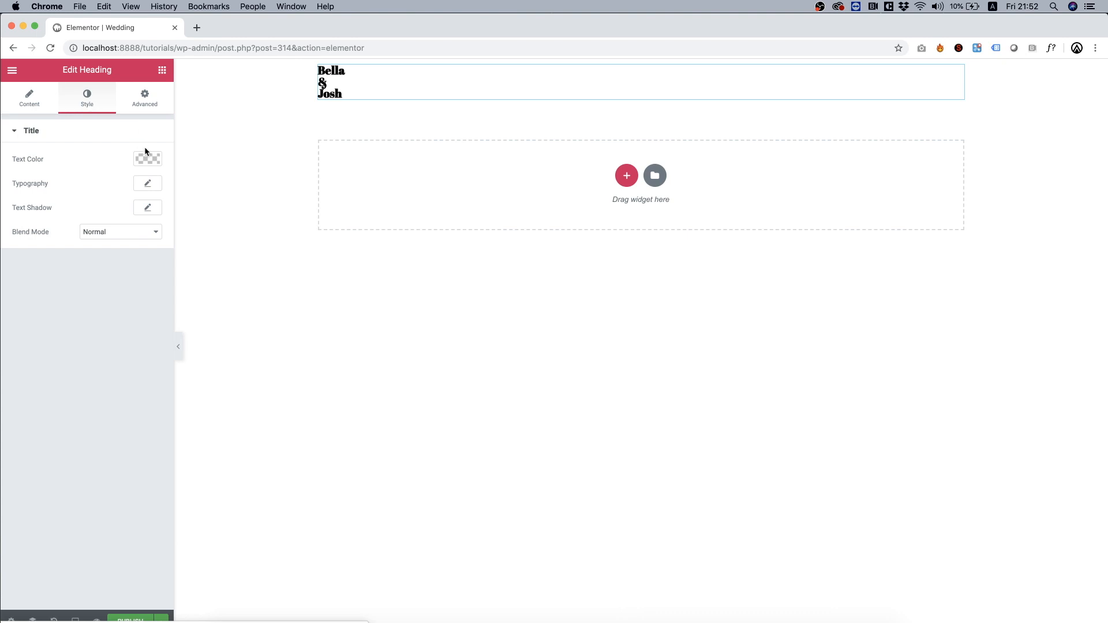
{"action": "left_click", "coordinate": [149, 183]}
{"action": "left_click_drag", "start_coordinate": [22, 256], "coordinate": [75, 258]}
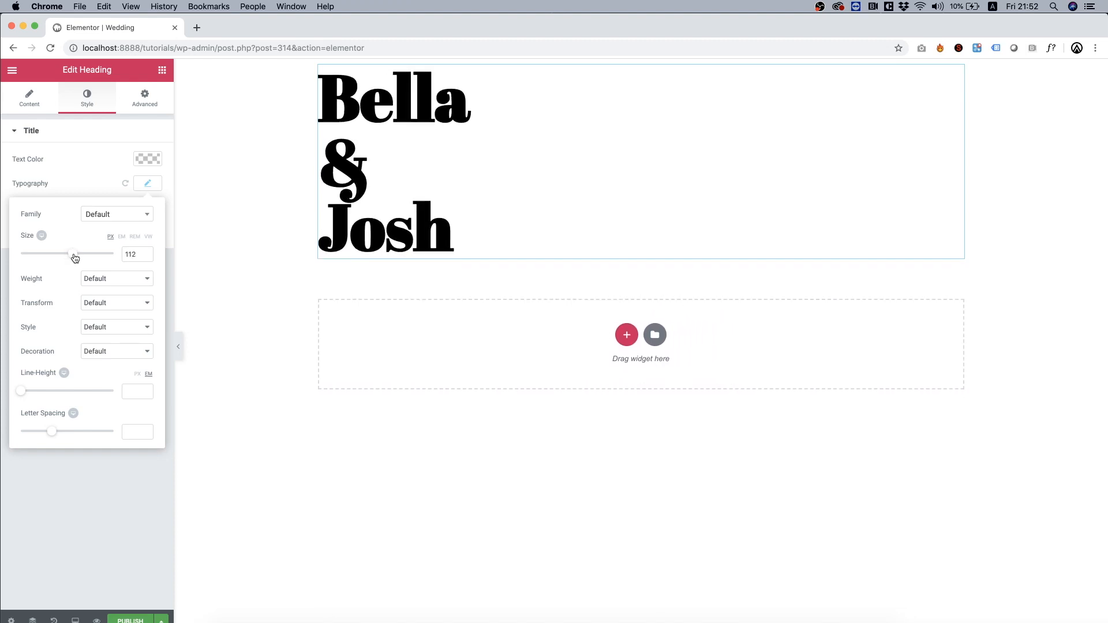
{"action": "left_click", "coordinate": [162, 70]}
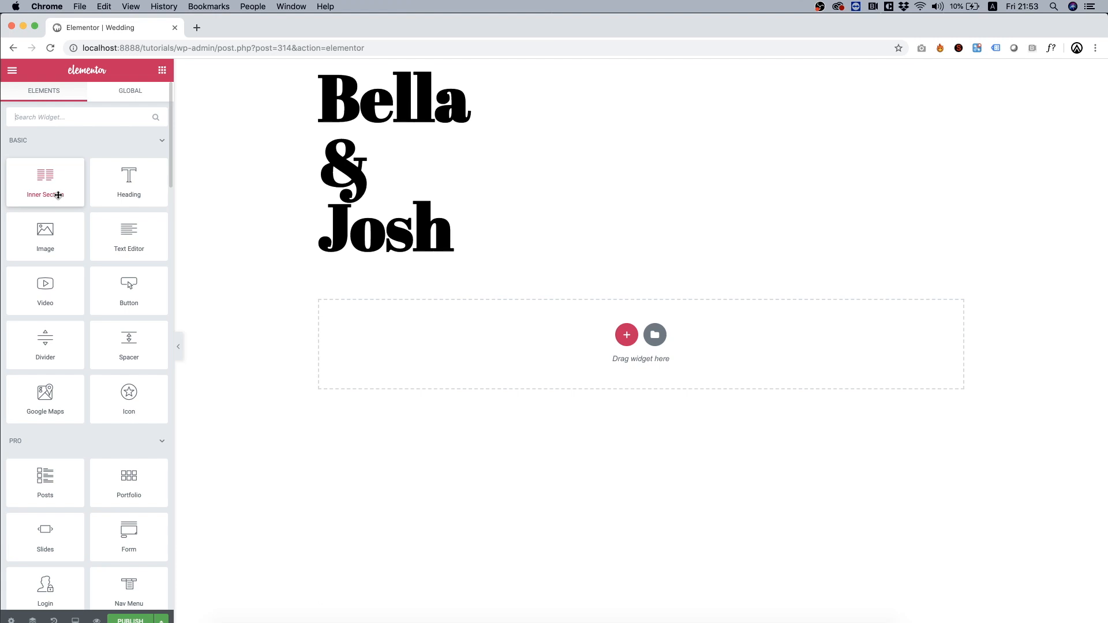
Add a Text Editor block under the heading reading 'December, 15 2025'
{"action": "left_click_drag", "start_coordinate": [128, 237], "coordinate": [372, 256]}
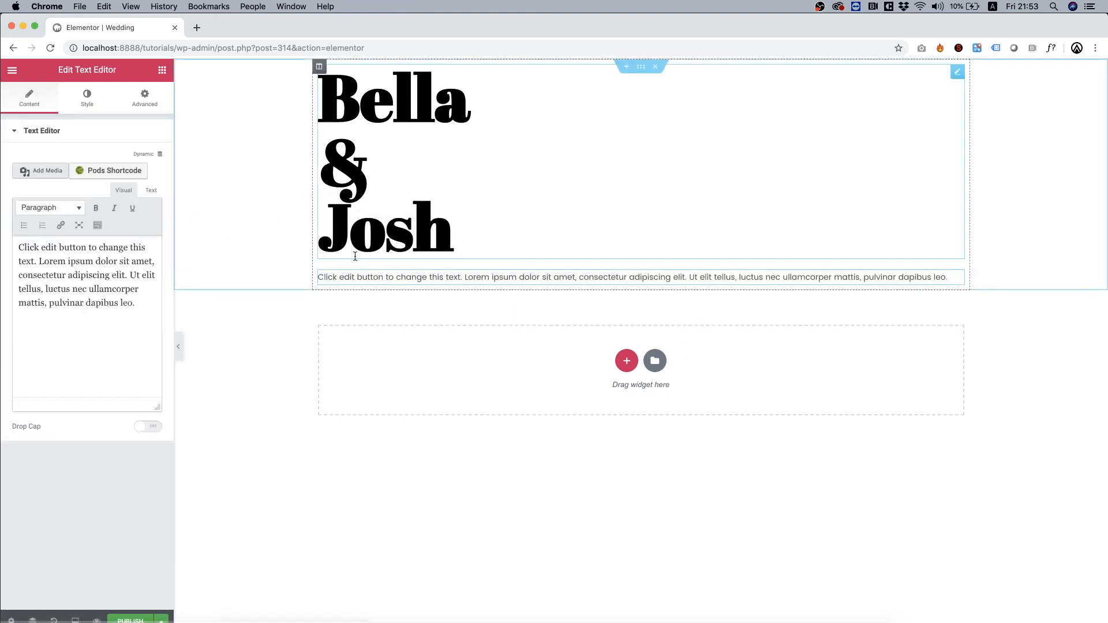
{"action": "triple_click", "coordinate": [129, 266]}
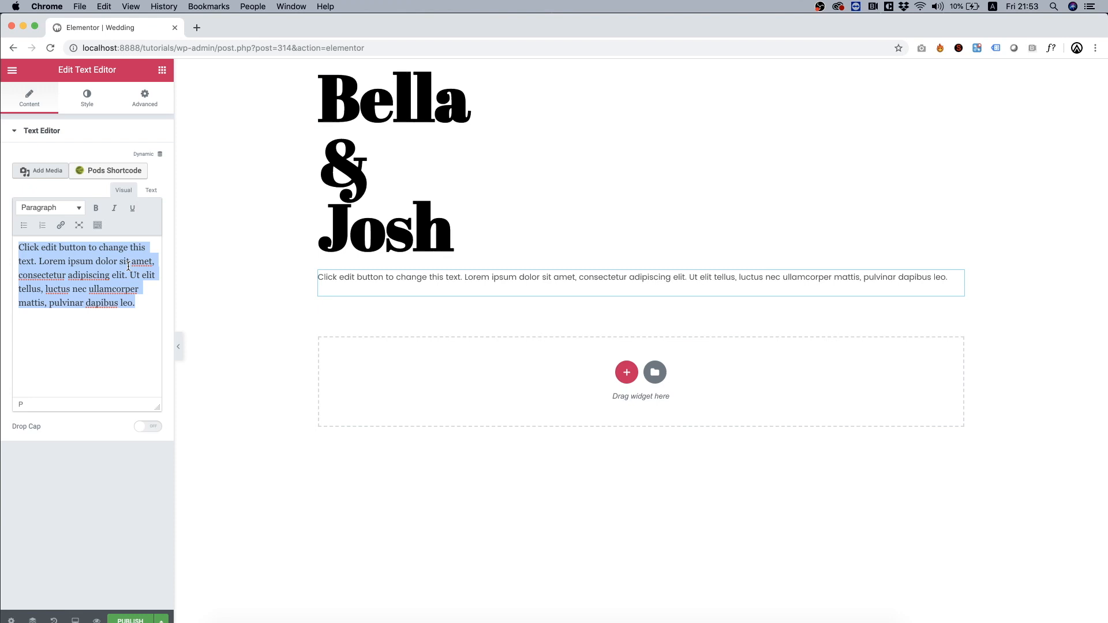
{"action": "type", "text": "Decembb"}
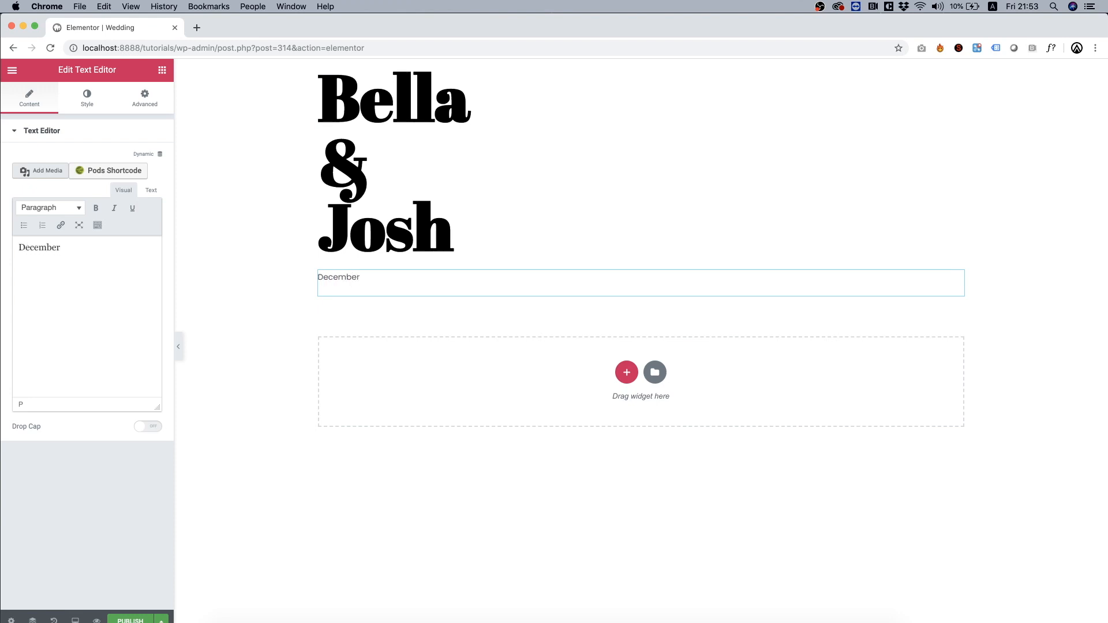
{"action": "type", "text": " 15 2025"}
Enlarge the date text's typography size to 26 px
{"action": "left_click", "coordinate": [86, 99]}
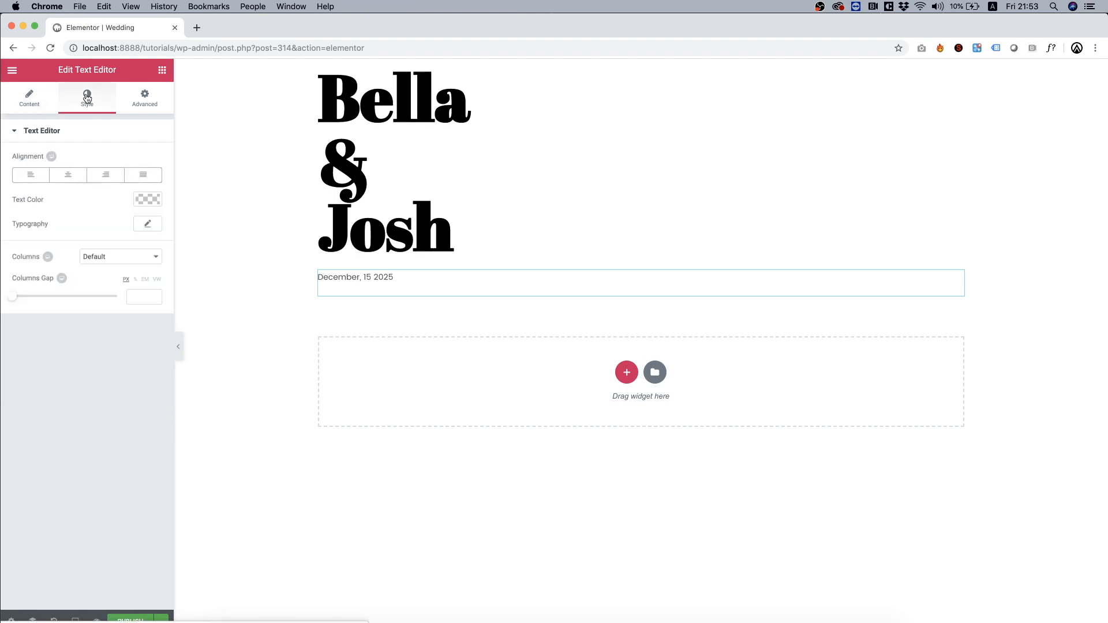
{"action": "left_click", "coordinate": [149, 226]}
{"action": "left_click_drag", "start_coordinate": [22, 299], "coordinate": [34, 301]}
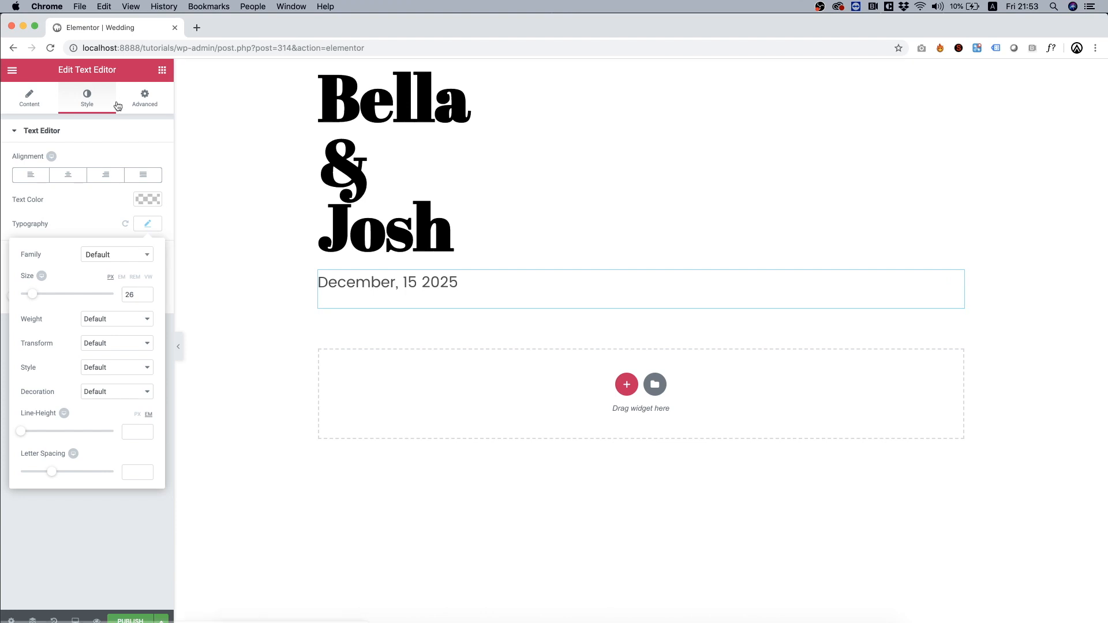
{"action": "left_click", "coordinate": [162, 71]}
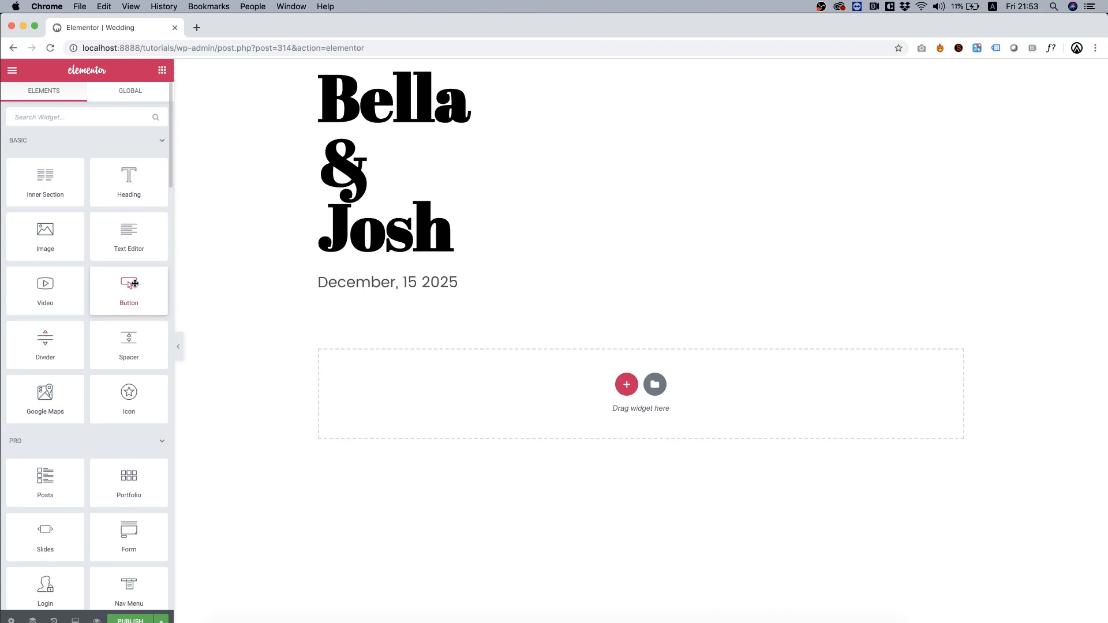
Add a diamond line separator under the date, aligned left with width 120
{"action": "scroll", "coordinate": [134, 283], "scroll_direction": "down", "scroll_amount": 20}
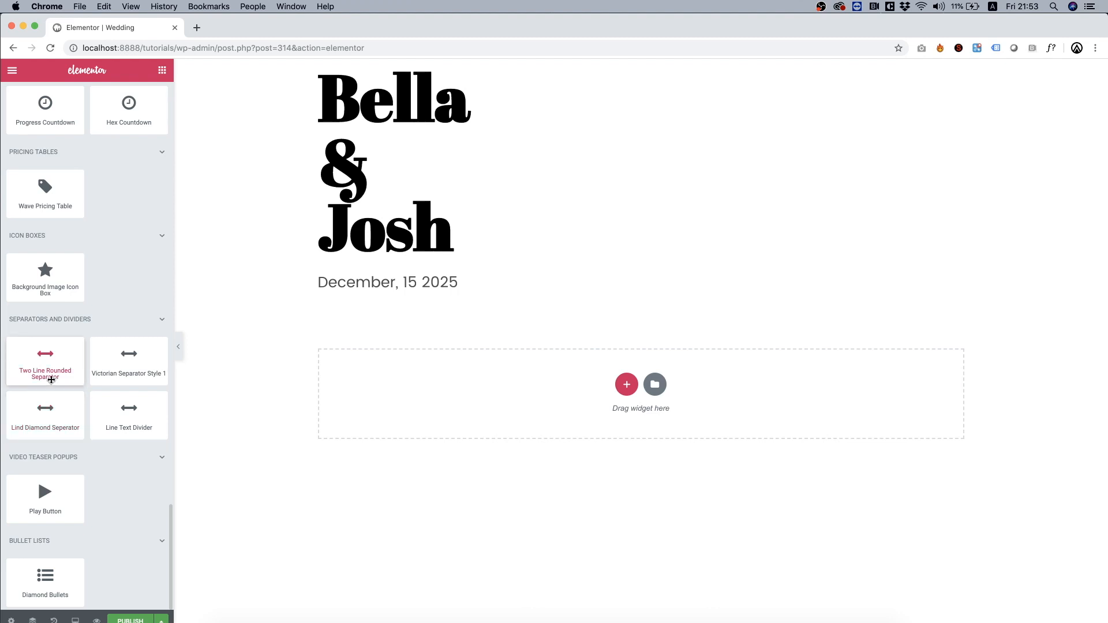
{"action": "left_click_drag", "start_coordinate": [53, 415], "coordinate": [366, 293]}
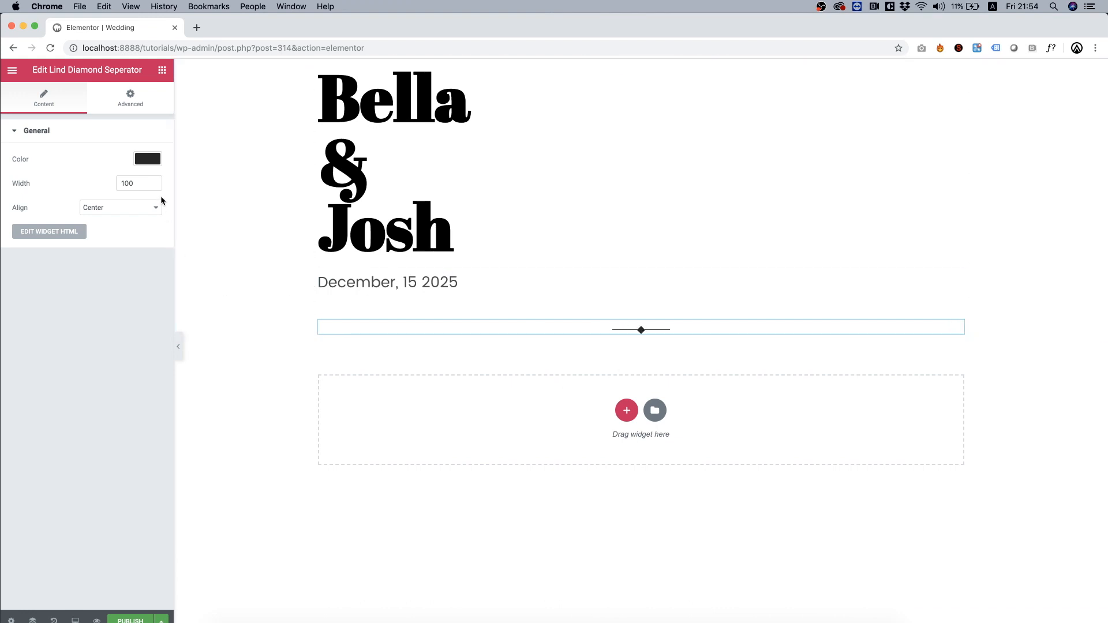
{"action": "left_click", "coordinate": [110, 208]}
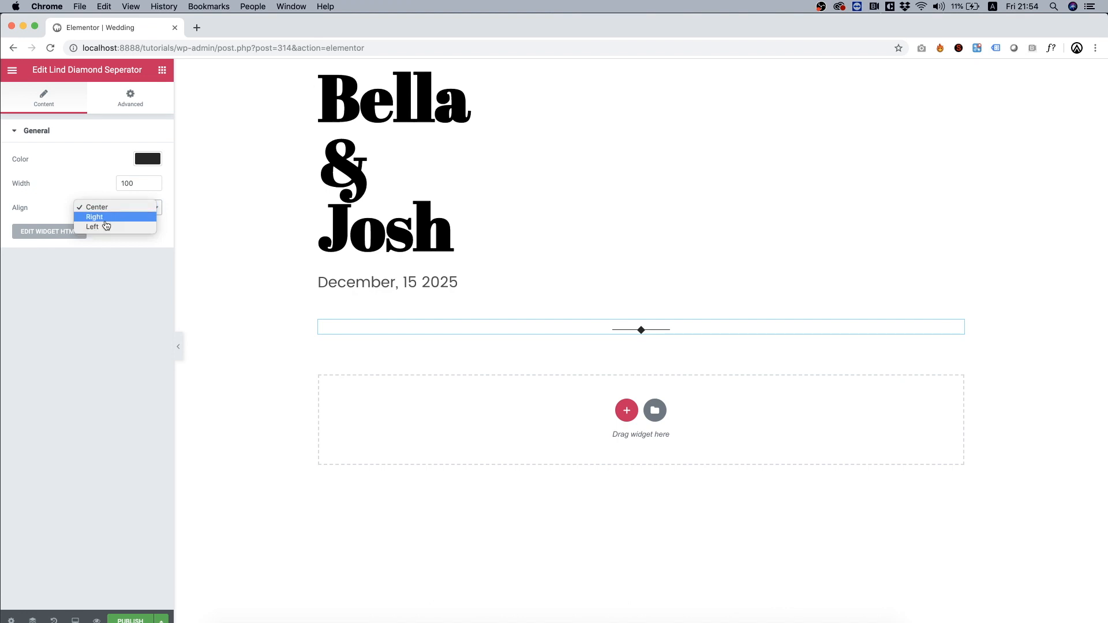
{"action": "left_click", "coordinate": [104, 227]}
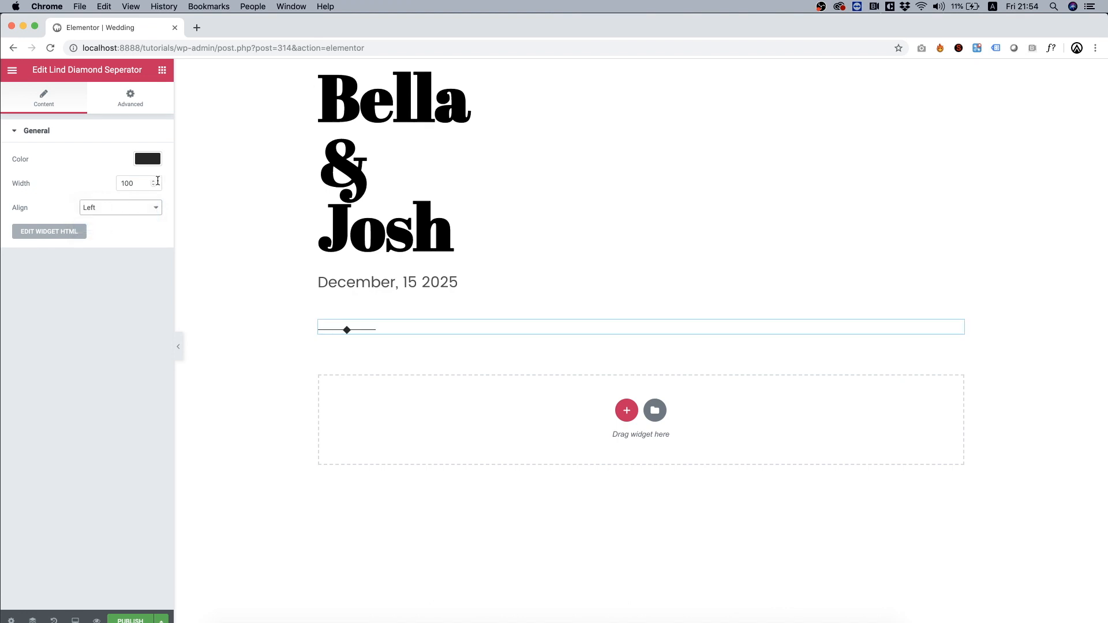
{"action": "left_click", "coordinate": [148, 184]}
{"action": "key", "text": "Up"}
{"action": "key", "text": "Up"}
{"action": "key", "text": "Up"}
{"action": "key", "text": "Up"}
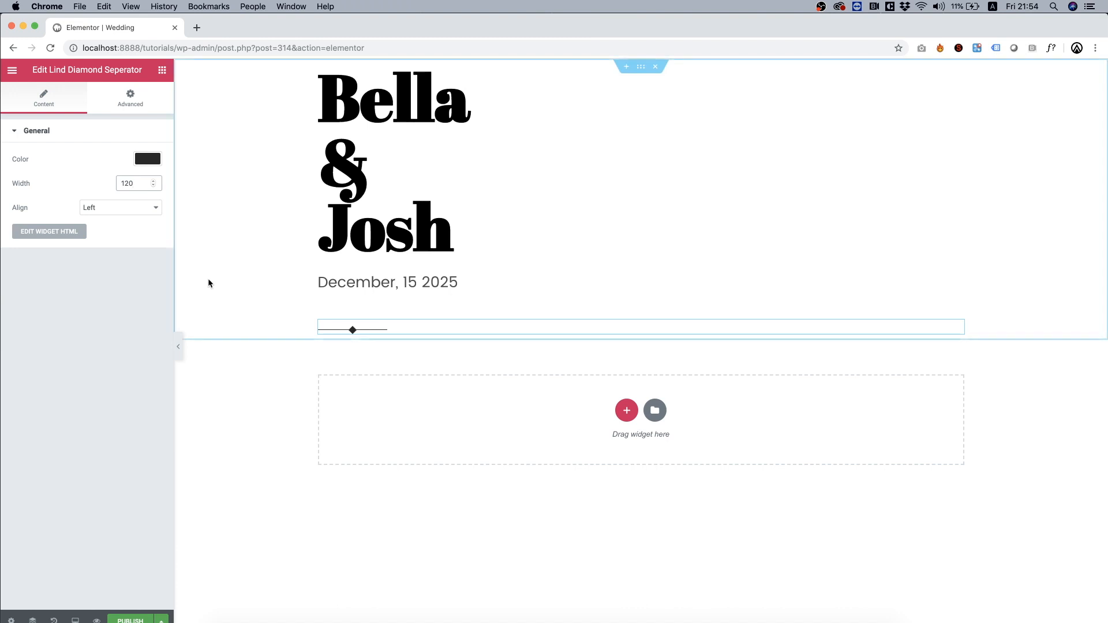
{"action": "left_click", "coordinate": [163, 71]}
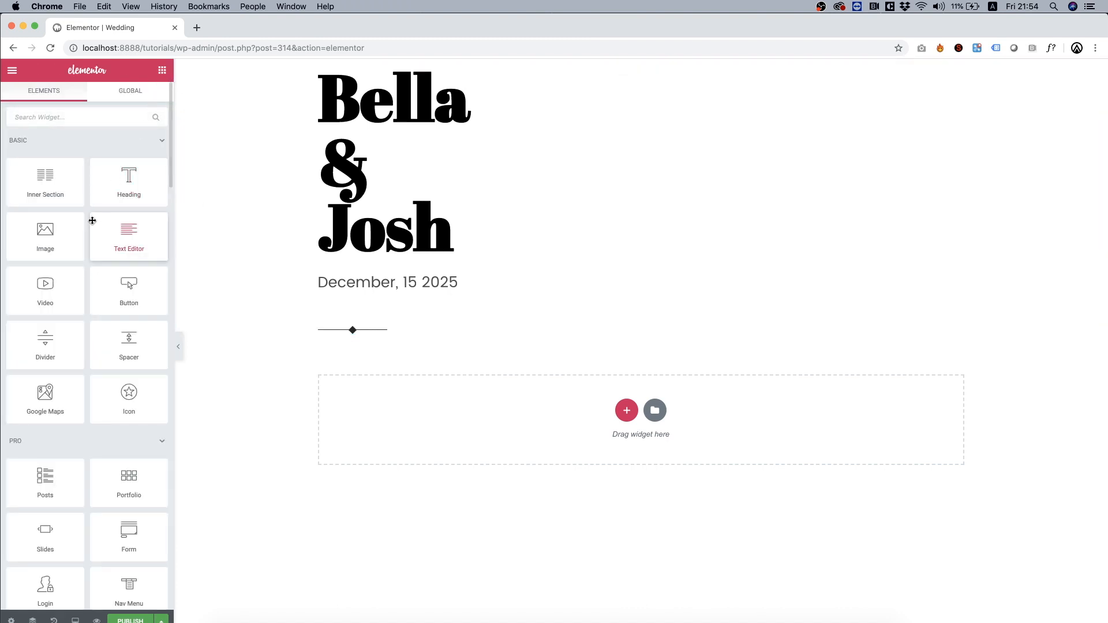
Add a large button below the separator labelled RSVP
{"action": "left_click_drag", "start_coordinate": [123, 285], "coordinate": [321, 331]}
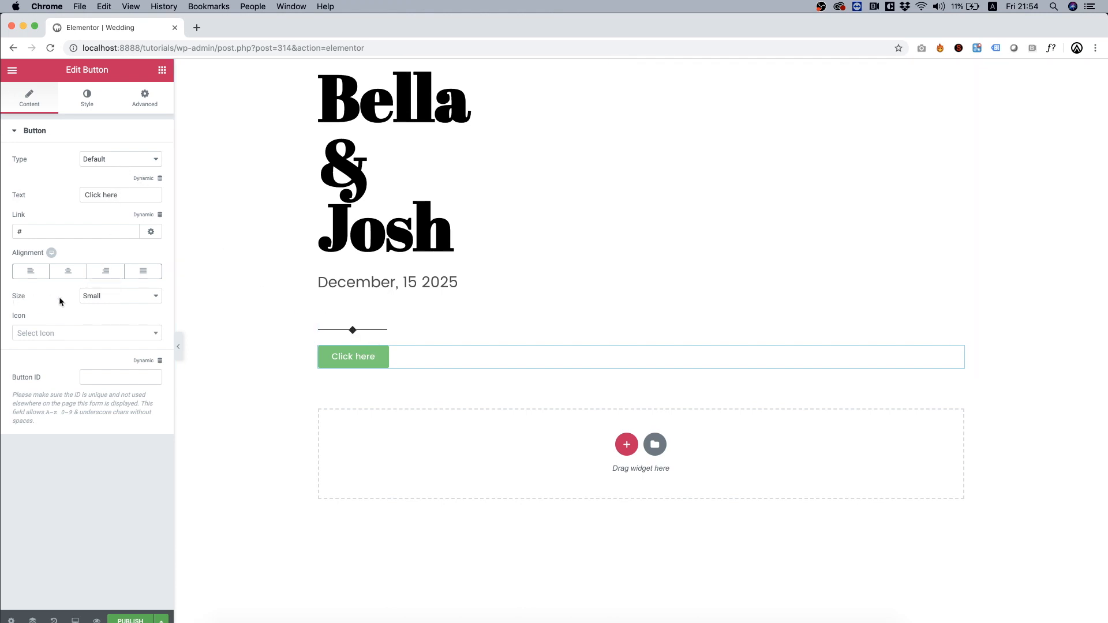
{"action": "left_click", "coordinate": [100, 299]}
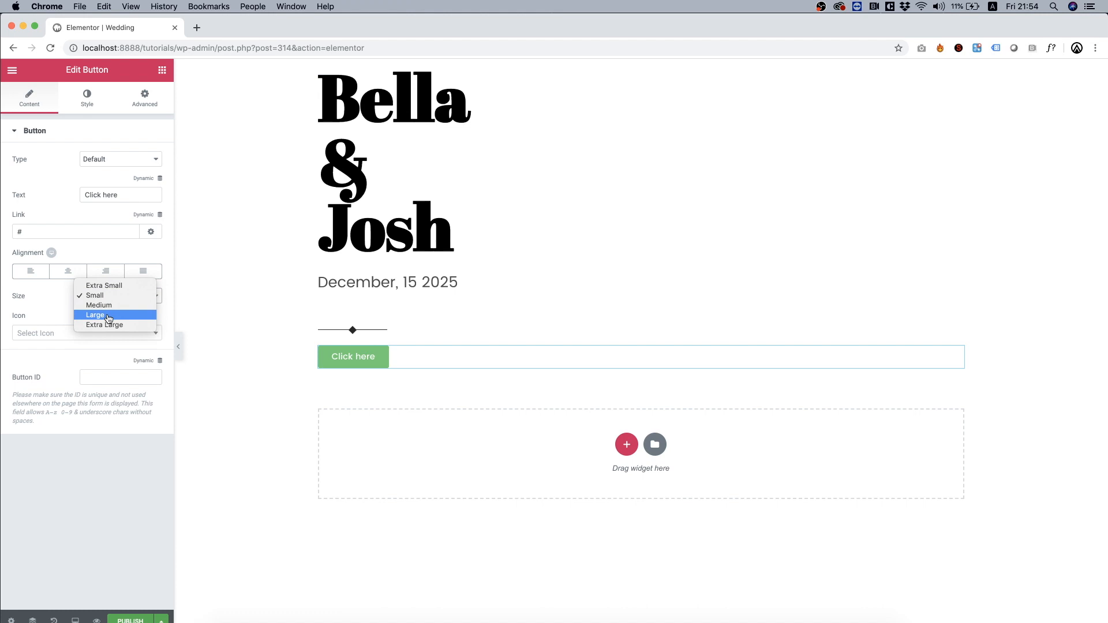
{"action": "left_click", "coordinate": [108, 316]}
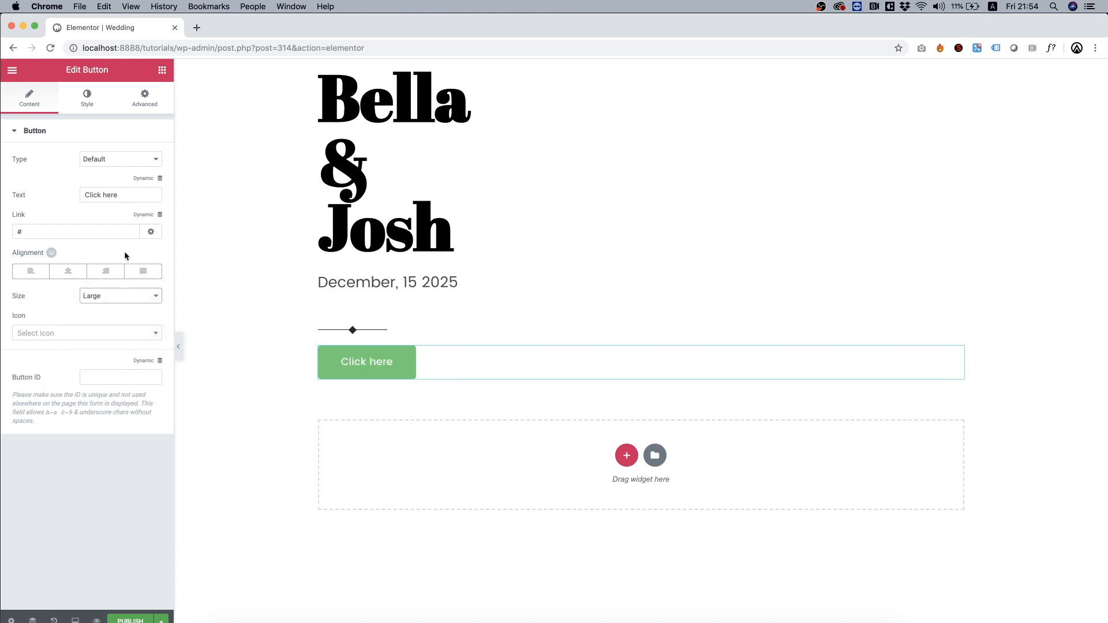
{"action": "left_click", "coordinate": [116, 162]}
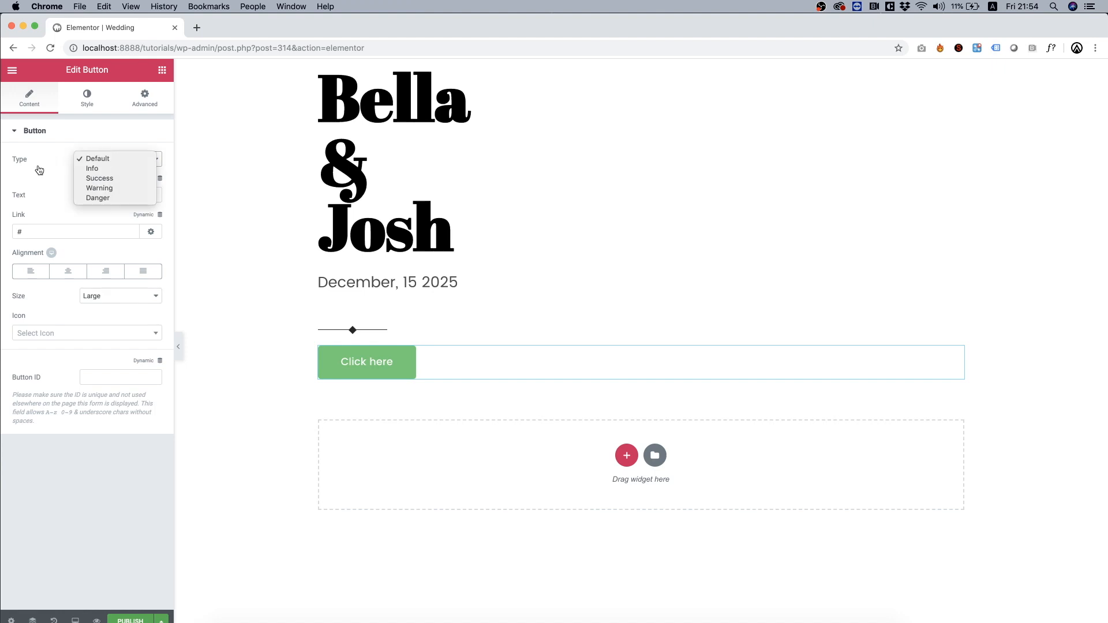
{"action": "left_click", "coordinate": [39, 166]}
{"action": "left_click", "coordinate": [115, 195]}
{"action": "key", "text": "super+a"}
{"action": "type", "text": "RSVP"}
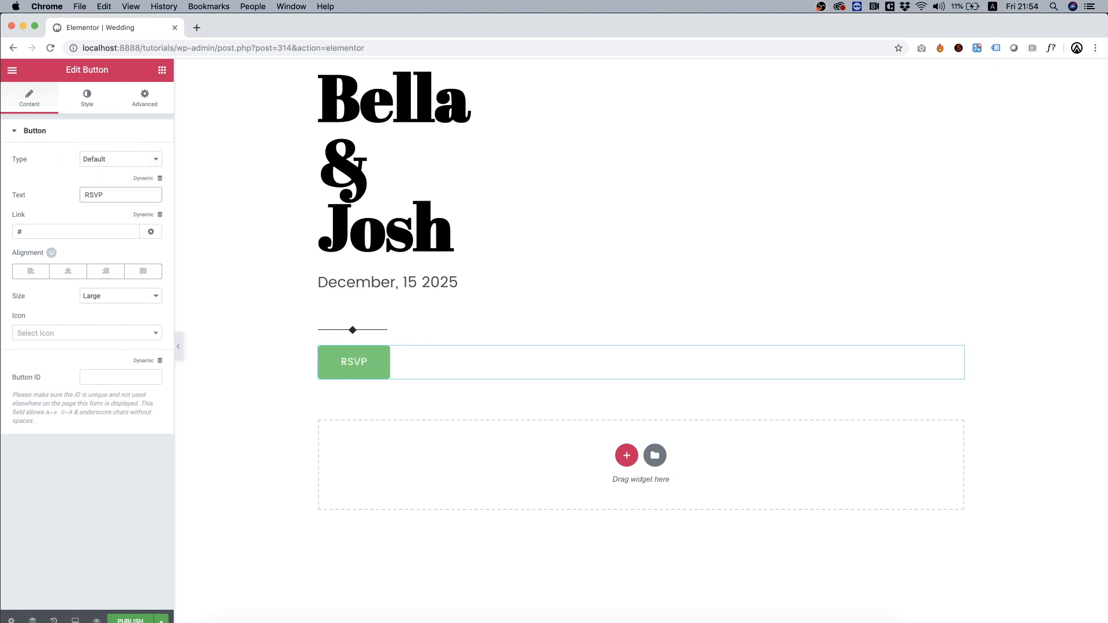
Make the RSVP button's background black
{"action": "left_click", "coordinate": [87, 98]}
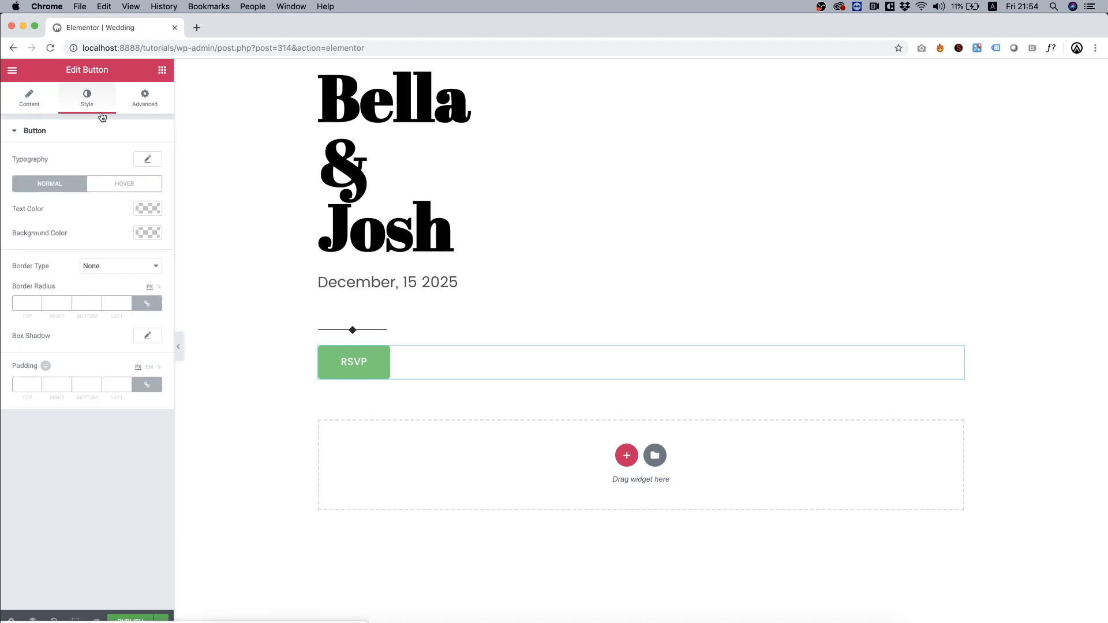
{"action": "left_click", "coordinate": [152, 233]}
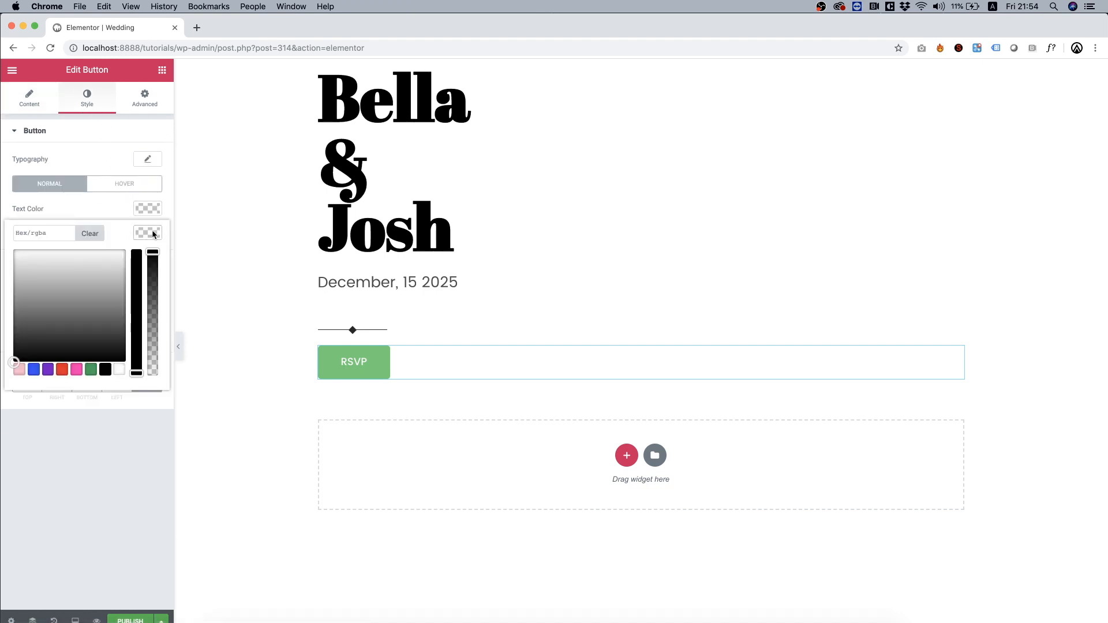
{"action": "left_click", "coordinate": [109, 376]}
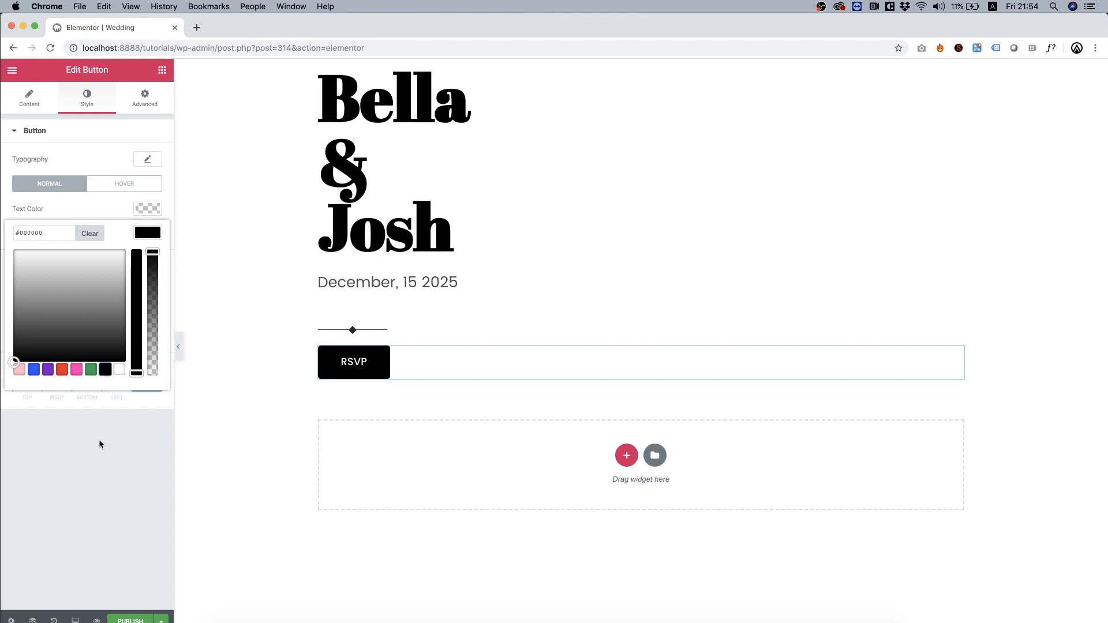
{"action": "left_click", "coordinate": [97, 459]}
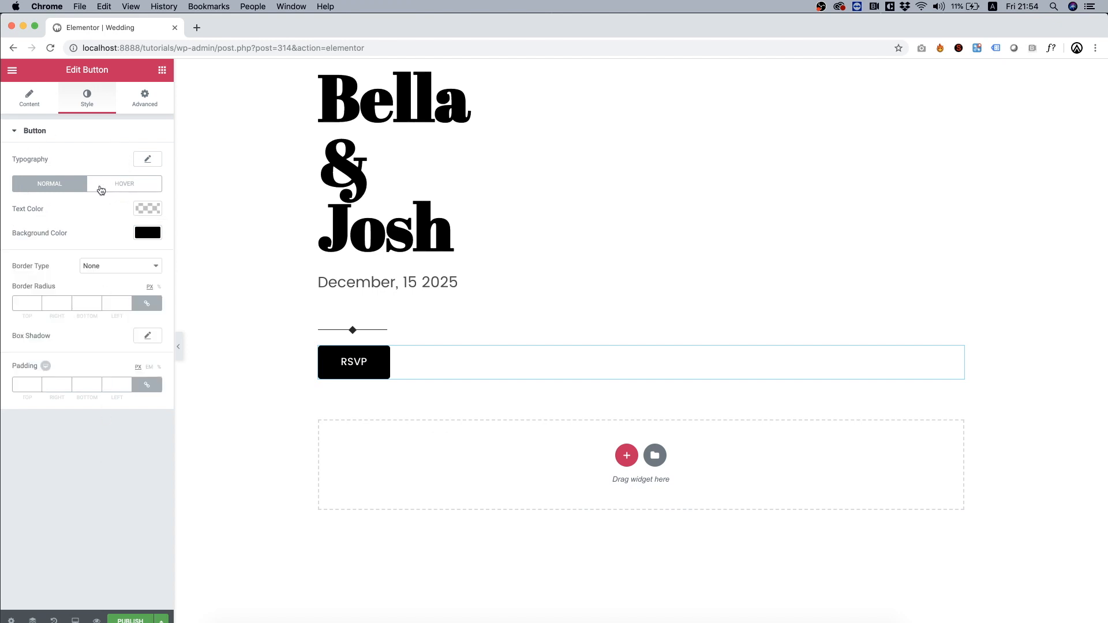
Give the button a pale pink #ffbdc8 hover background and 0 corner radius on all sides
{"action": "left_click", "coordinate": [120, 186]}
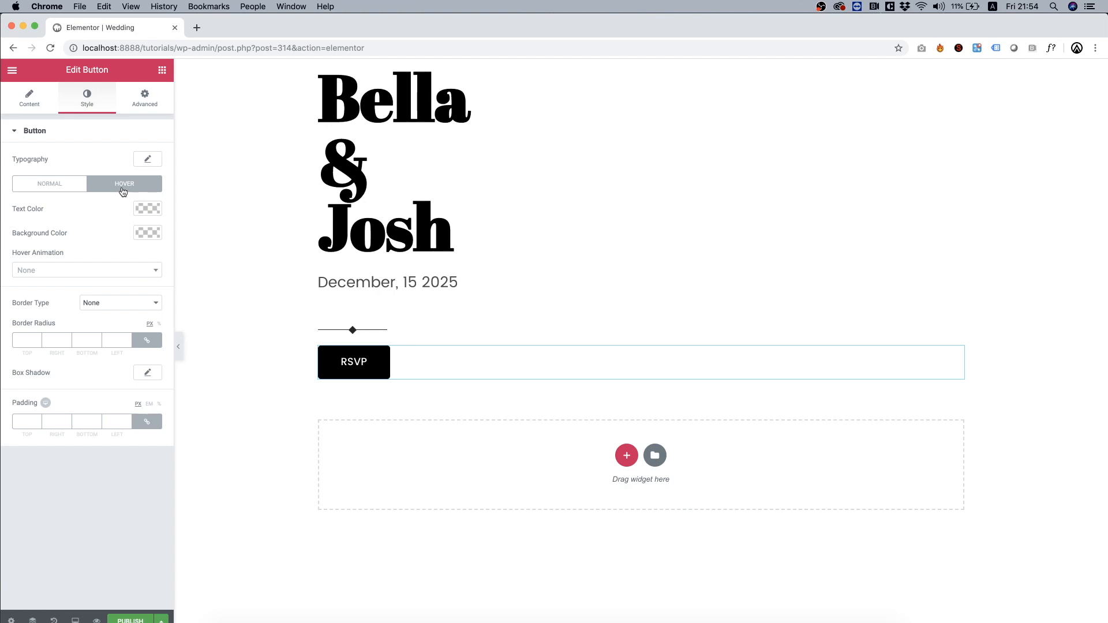
{"action": "left_click", "coordinate": [149, 231]}
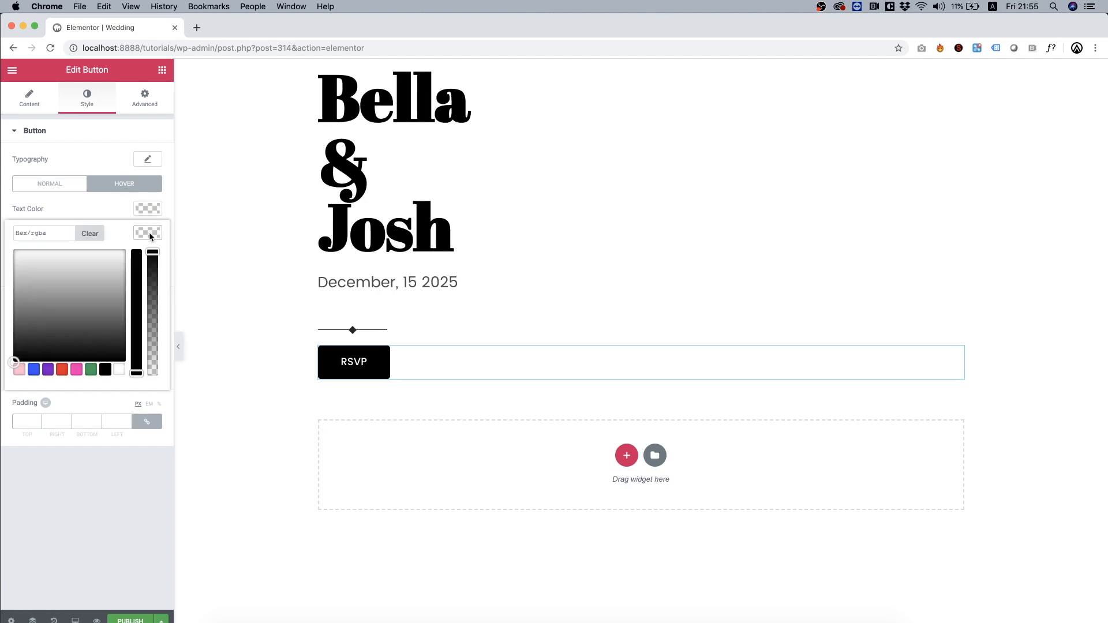
{"action": "left_click", "coordinate": [20, 370]}
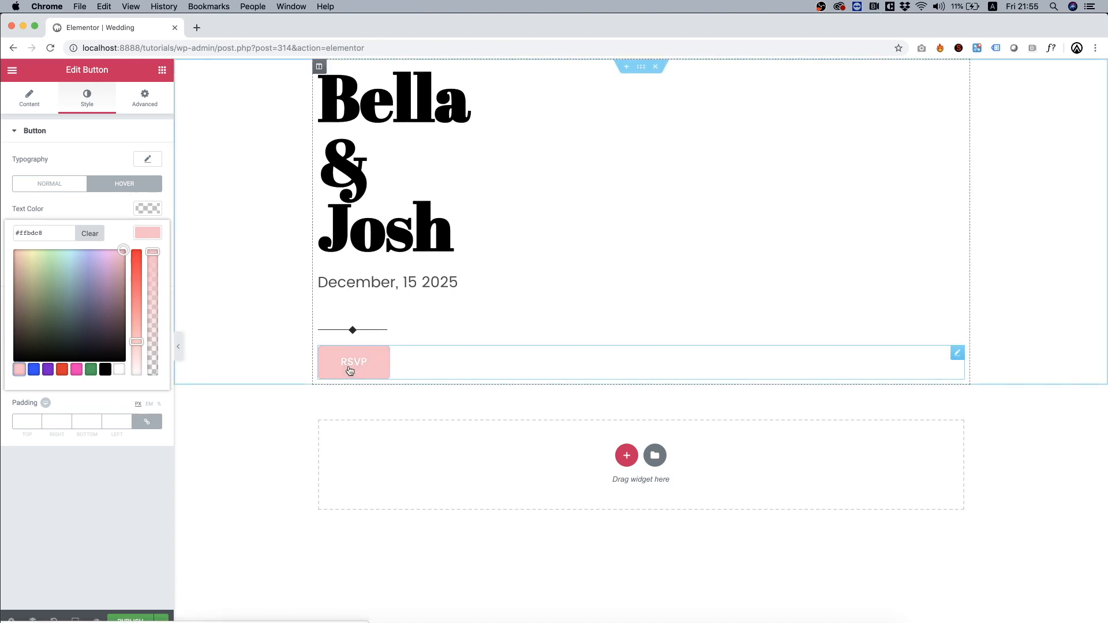
{"action": "left_click", "coordinate": [123, 507]}
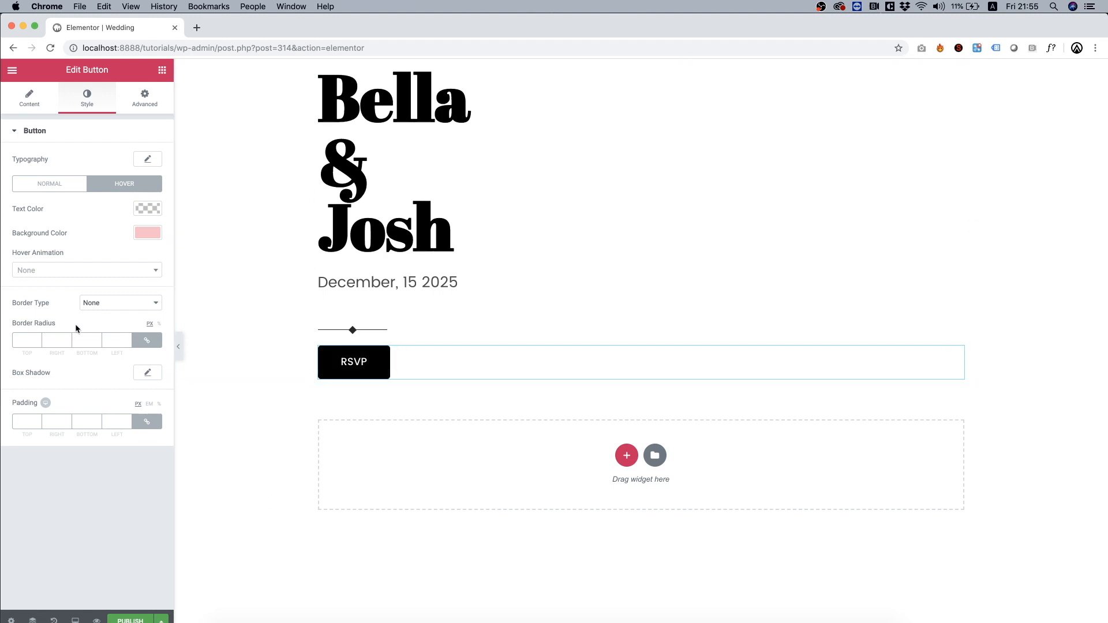
{"action": "left_click", "coordinate": [147, 346]}
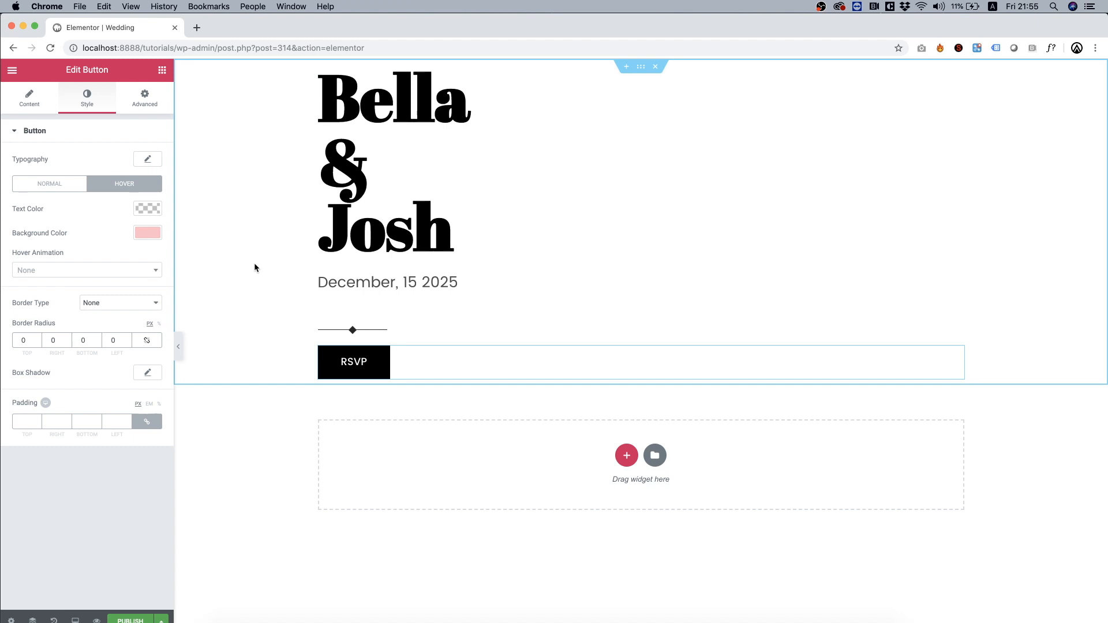
Set the hero section's classic background image to the Bg.jpg flower photo
{"action": "right_click", "coordinate": [233, 111]}
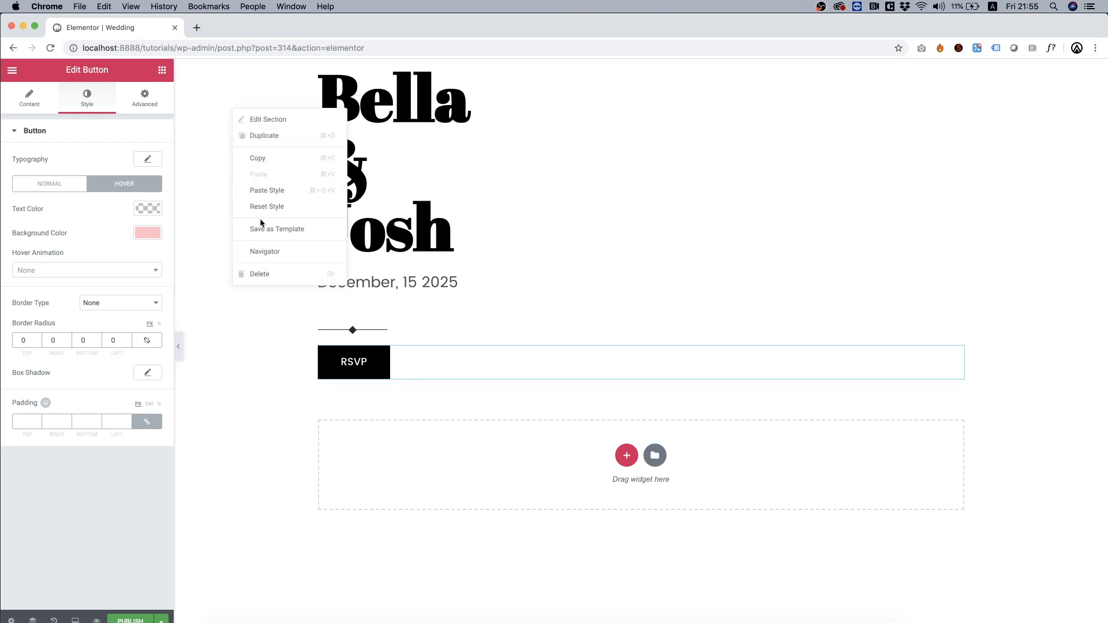
{"action": "left_click", "coordinate": [263, 119]}
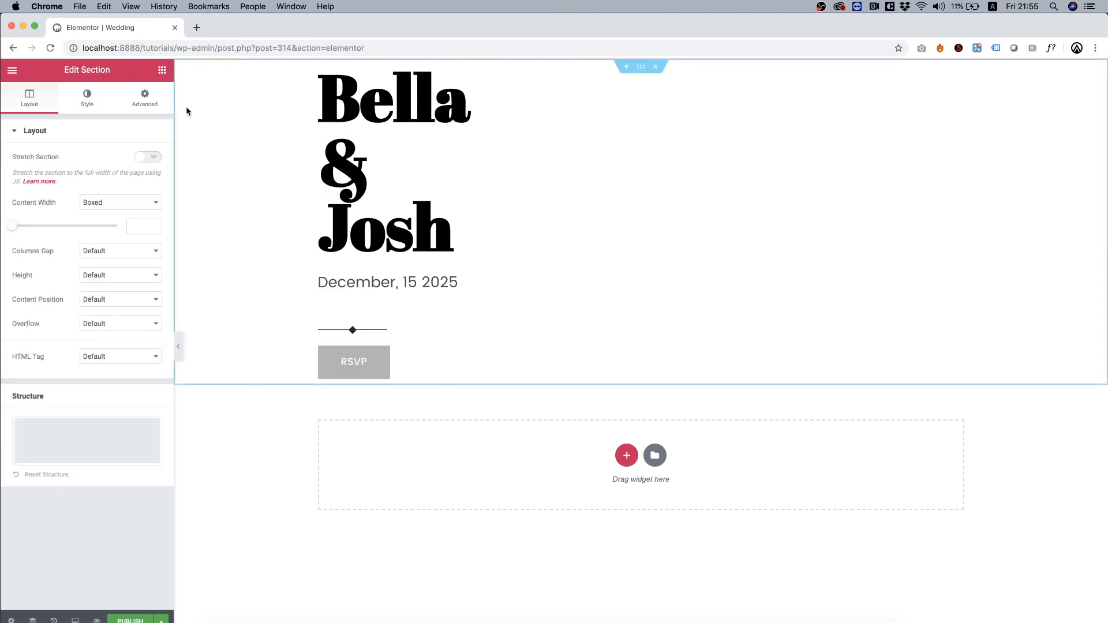
{"action": "left_click", "coordinate": [87, 98]}
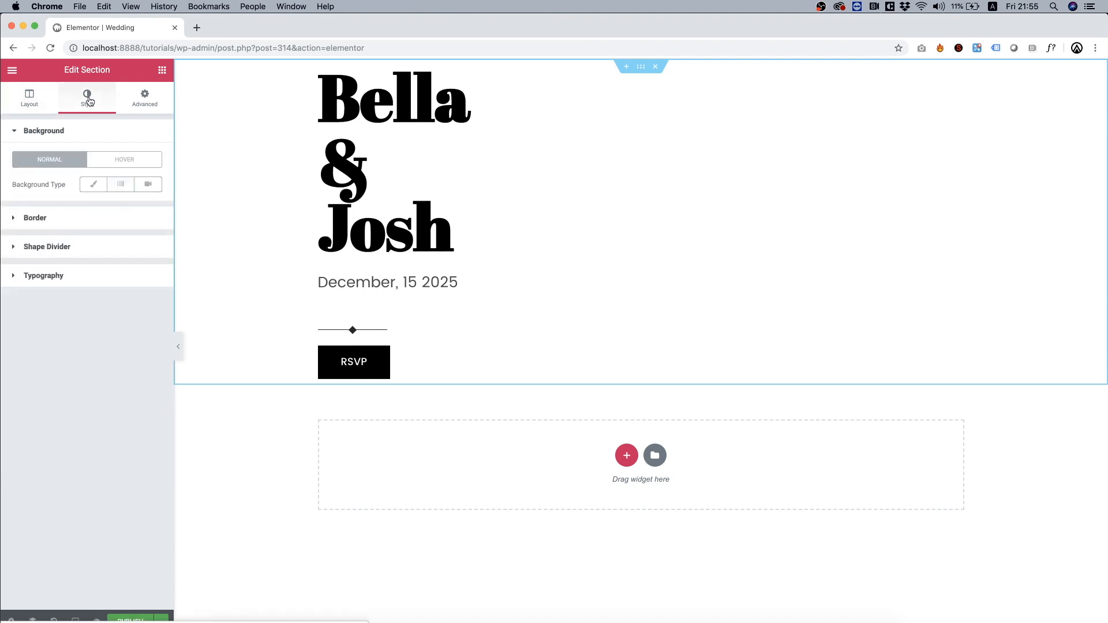
{"action": "left_click", "coordinate": [90, 186]}
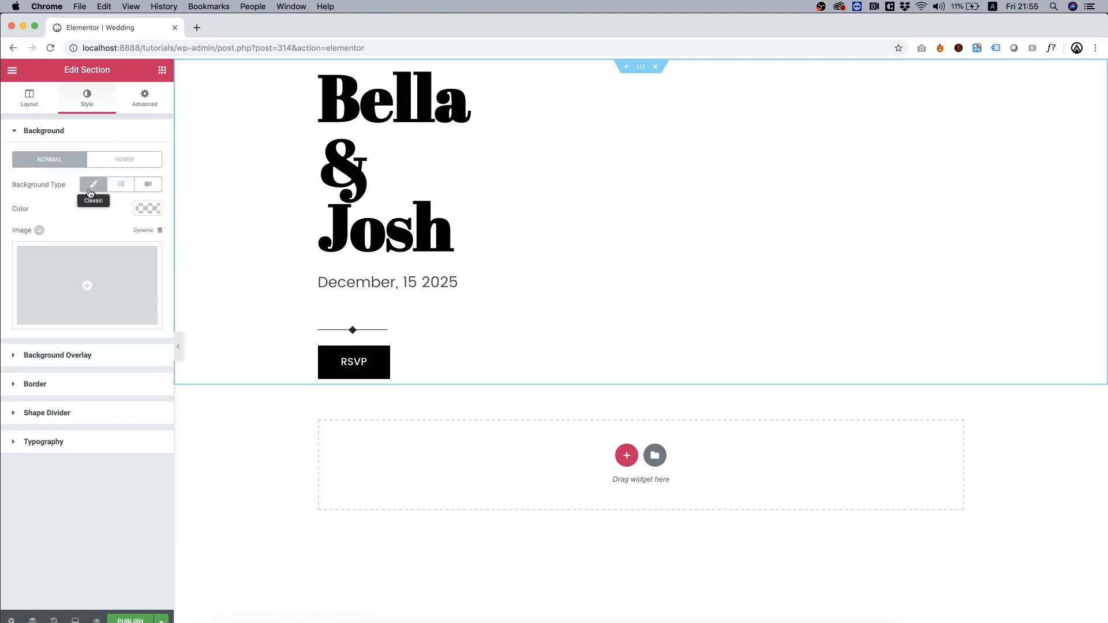
{"action": "left_click", "coordinate": [90, 285]}
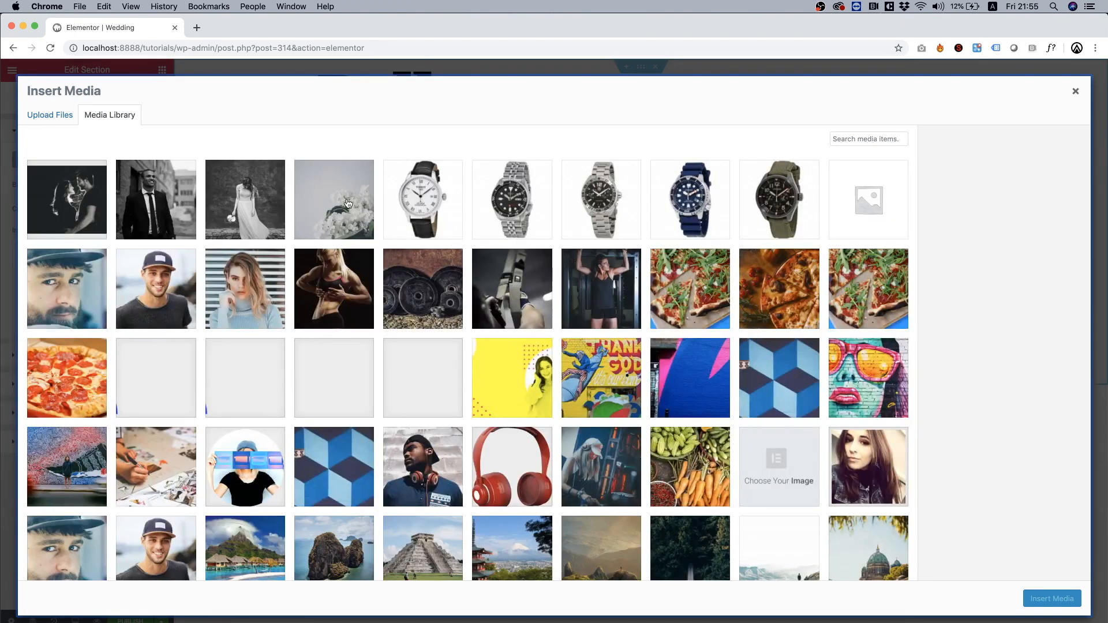
{"action": "left_click", "coordinate": [348, 203]}
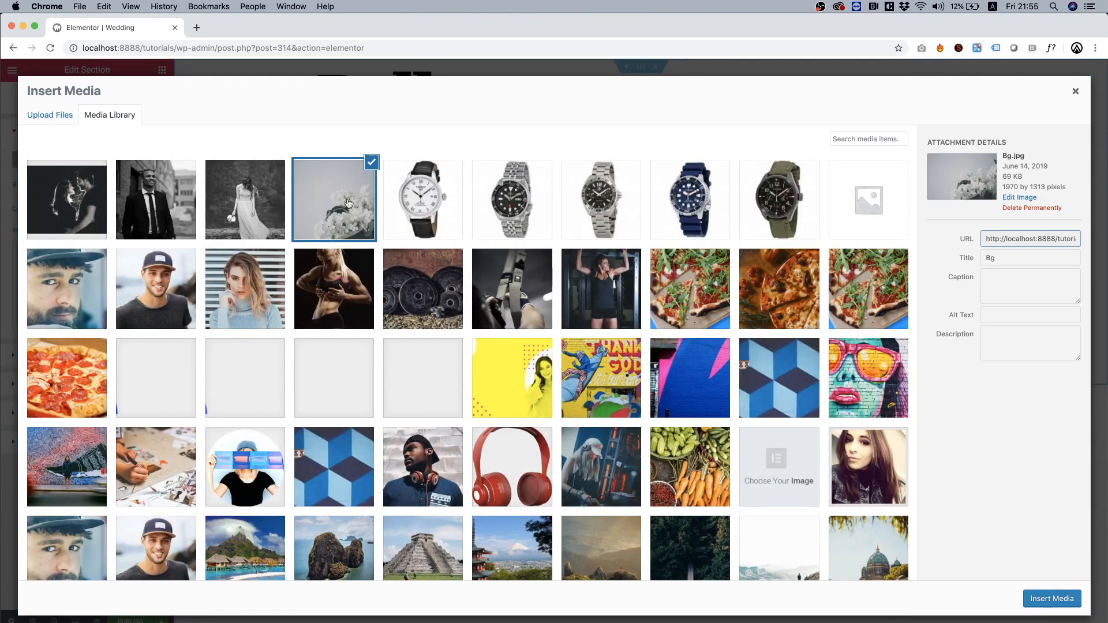
{"action": "left_click", "coordinate": [1051, 598]}
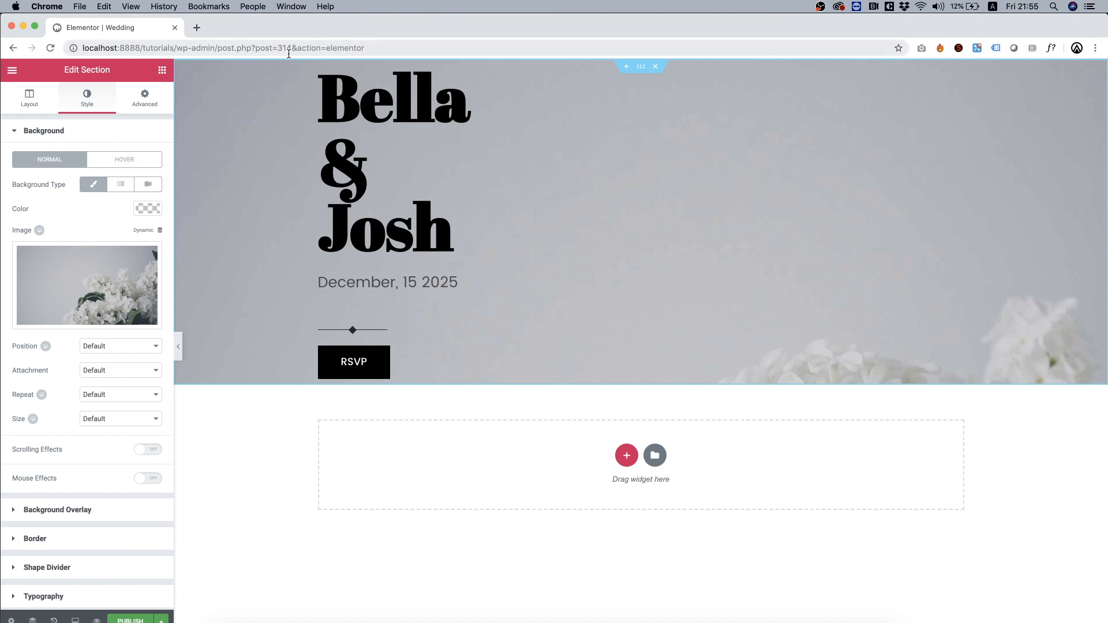
Set the hero section's top and bottom padding to 200 each
{"action": "left_click", "coordinate": [147, 105]}
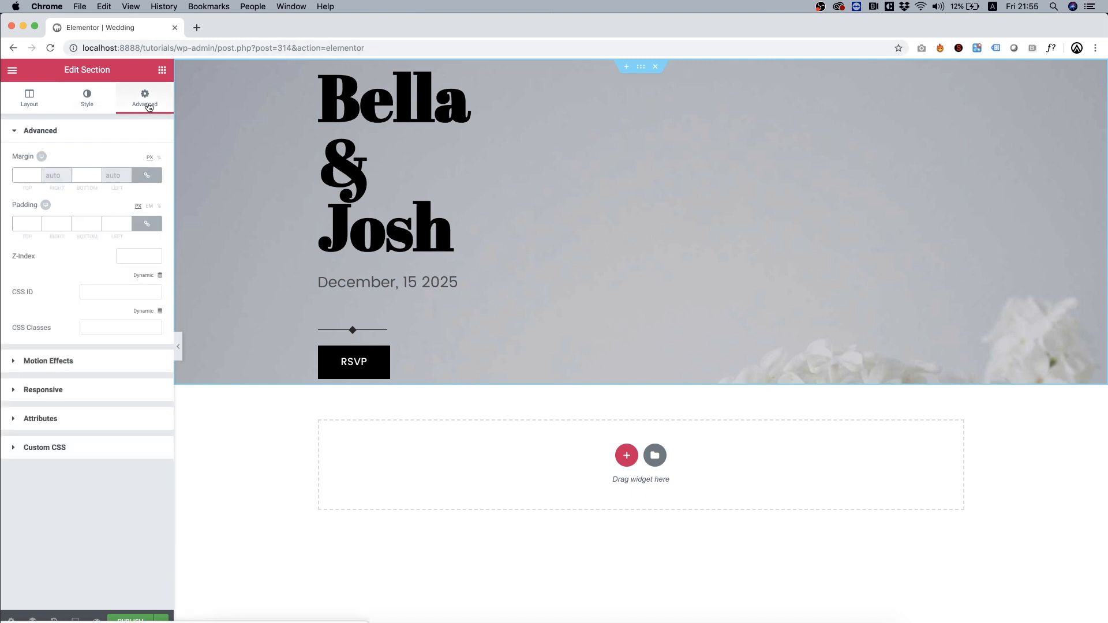
{"action": "left_click", "coordinate": [146, 225]}
{"action": "type", "text": "200"}
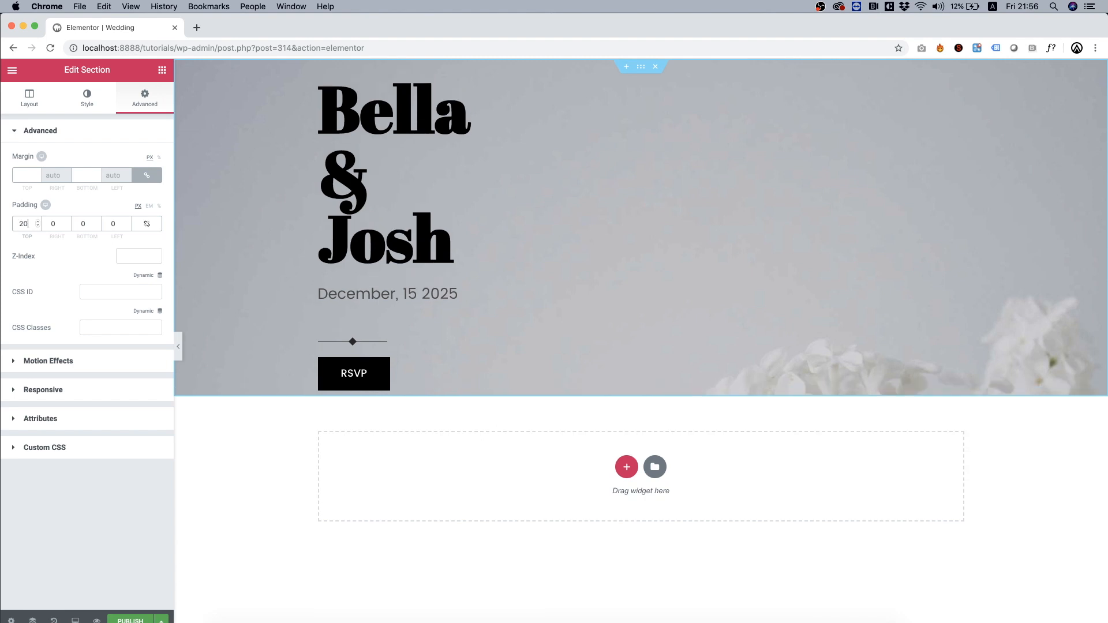
{"action": "key", "text": "Tab"}
{"action": "key", "text": "Tab"}
{"action": "type", "text": "200"}
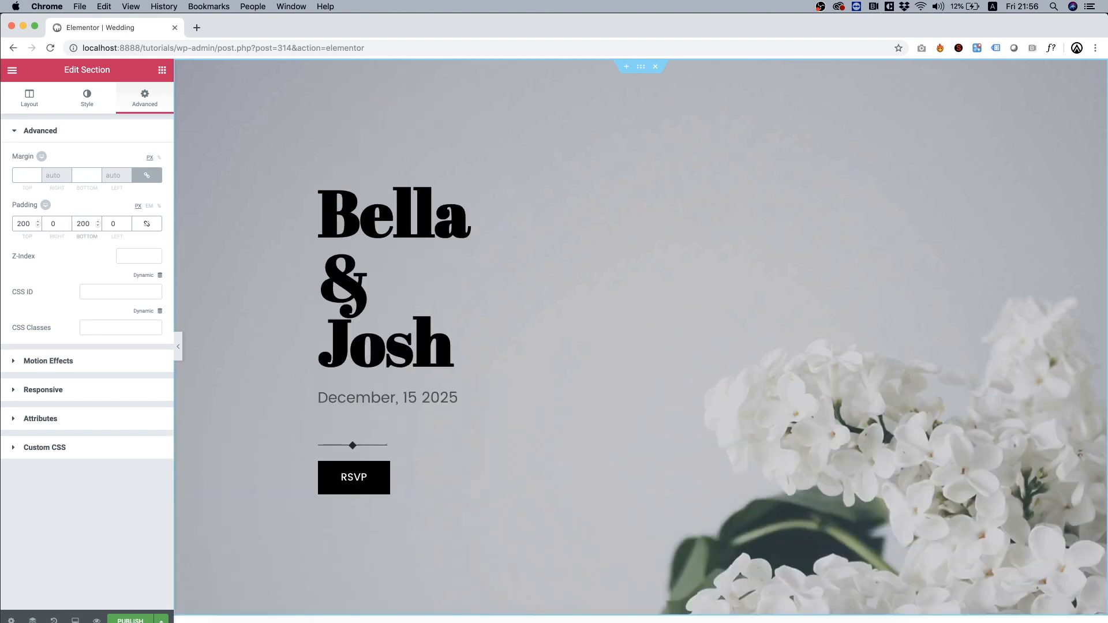
{"action": "scroll", "coordinate": [476, 229], "scroll_direction": "down", "scroll_amount": 1}
{"action": "scroll", "coordinate": [477, 231], "scroll_direction": "up", "scroll_amount": 1}
{"action": "left_click", "coordinate": [93, 105]}
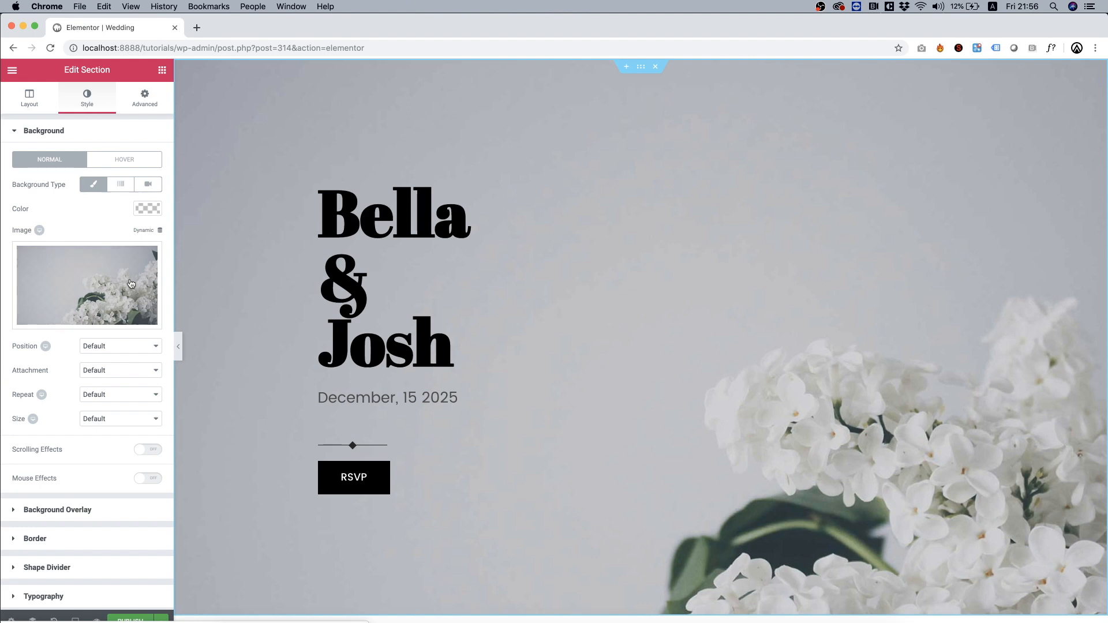
Set the hero background image size to Cover
{"action": "left_click", "coordinate": [103, 420]}
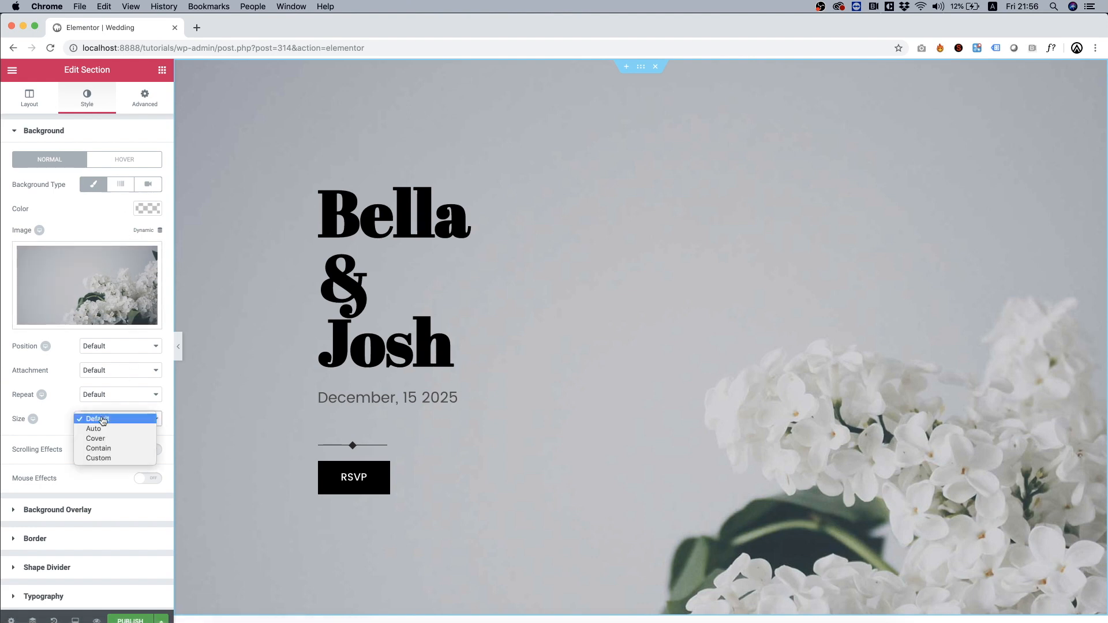
{"action": "left_click", "coordinate": [102, 441]}
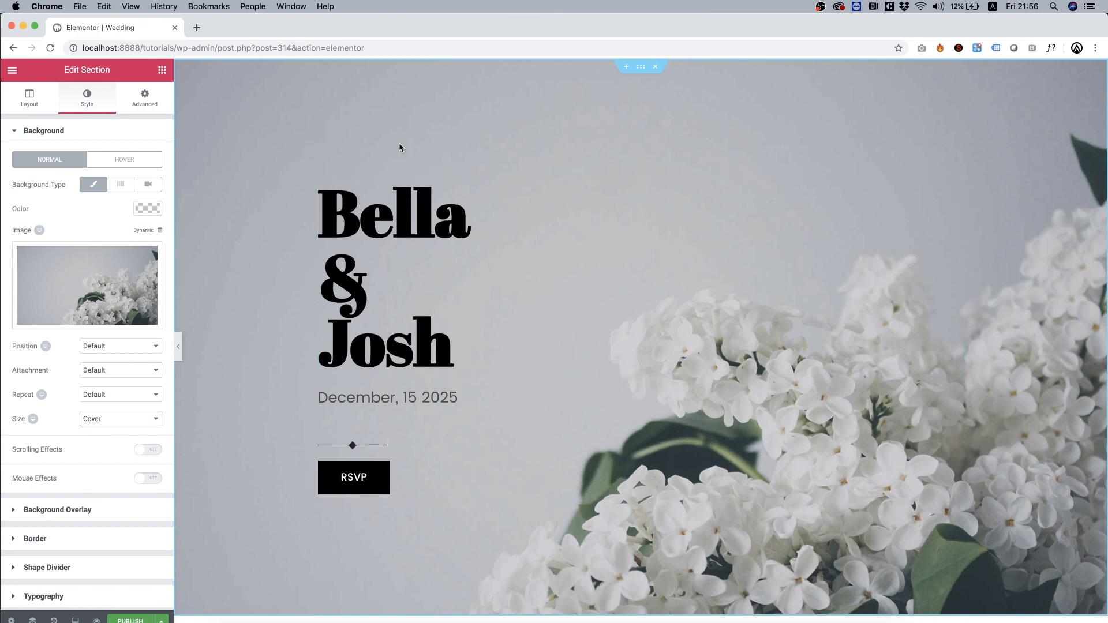
{"action": "scroll", "coordinate": [400, 147], "scroll_direction": "down", "scroll_amount": 3}
{"action": "scroll", "coordinate": [400, 147], "scroll_direction": "up", "scroll_amount": 3}
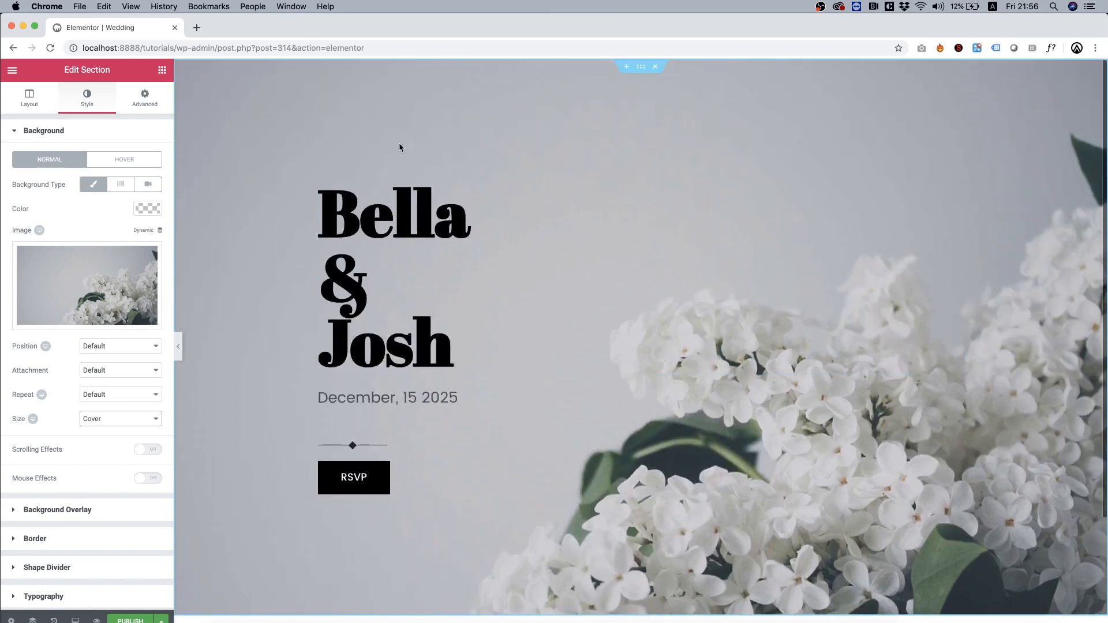
{"action": "scroll", "coordinate": [400, 144], "scroll_direction": "down", "scroll_amount": 5}
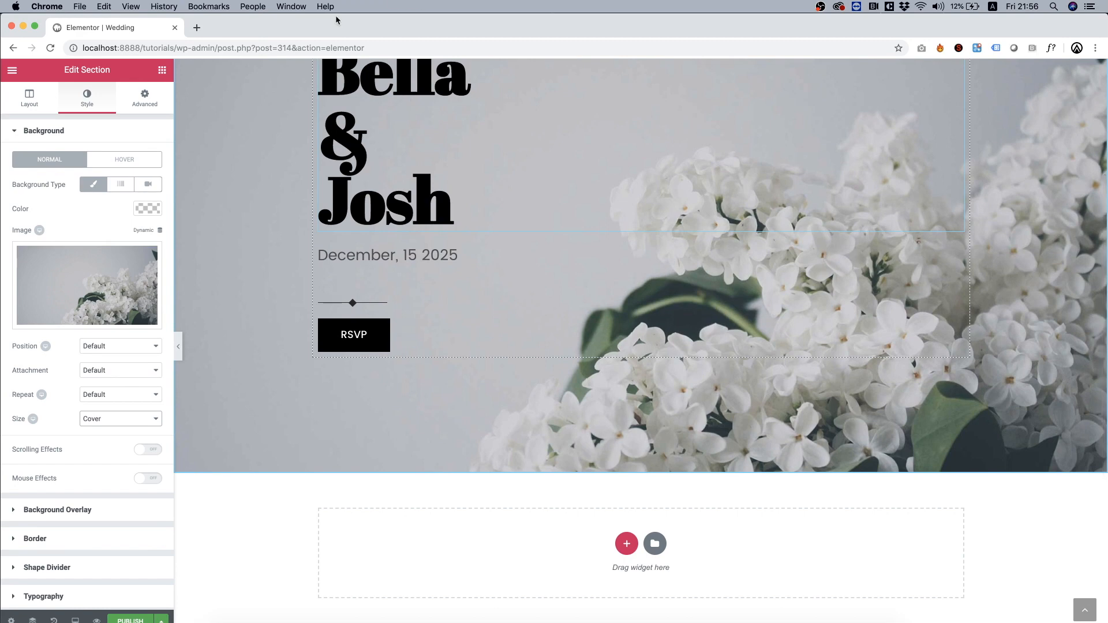
Add a centred heading below the hero with font size 54
{"action": "left_click", "coordinate": [161, 70]}
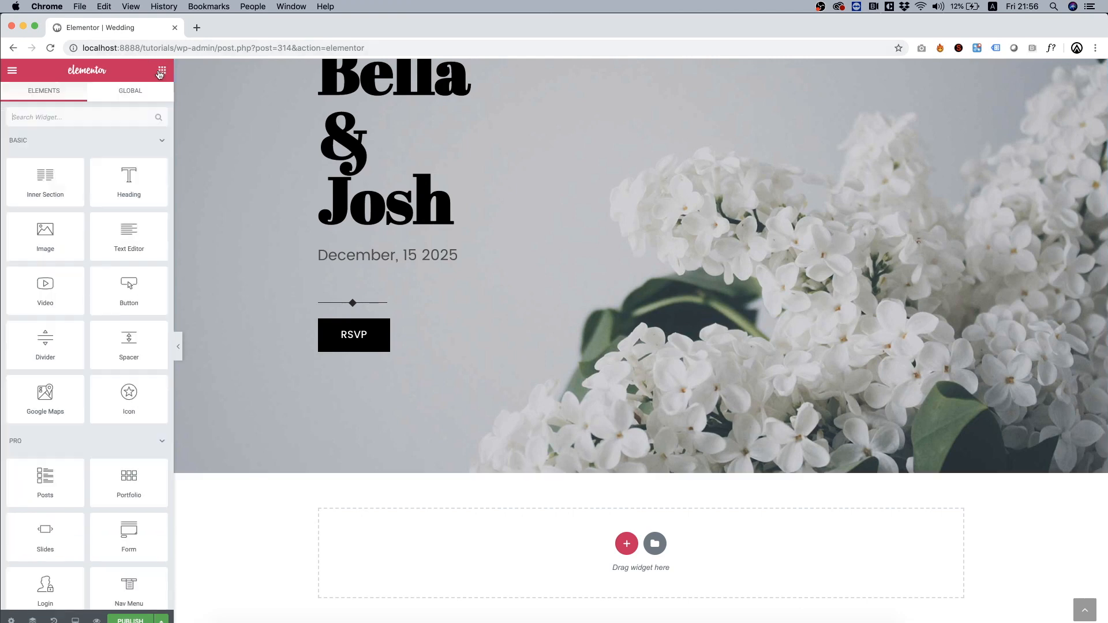
{"action": "left_click_drag", "start_coordinate": [120, 185], "coordinate": [562, 528]}
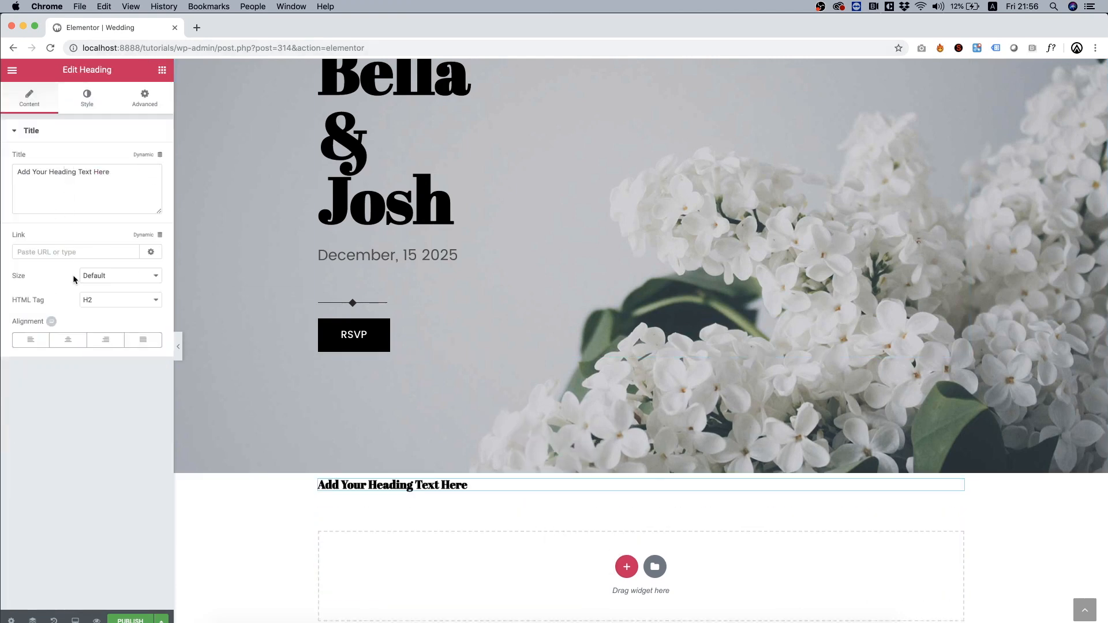
{"action": "left_click", "coordinate": [68, 340]}
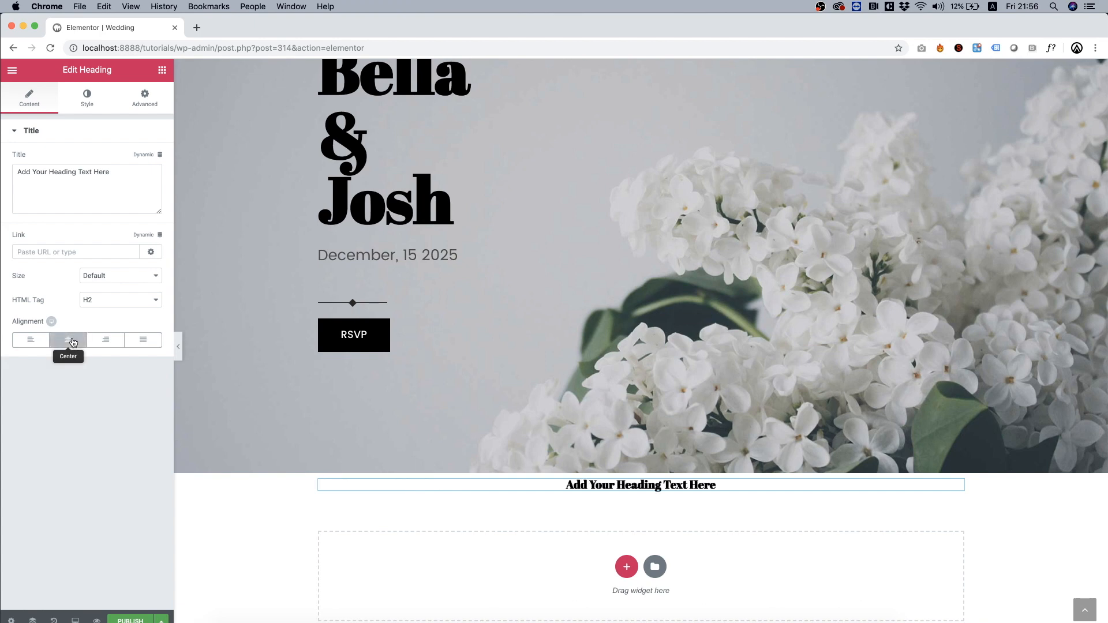
{"action": "left_click", "coordinate": [90, 108]}
{"action": "left_click", "coordinate": [151, 184]}
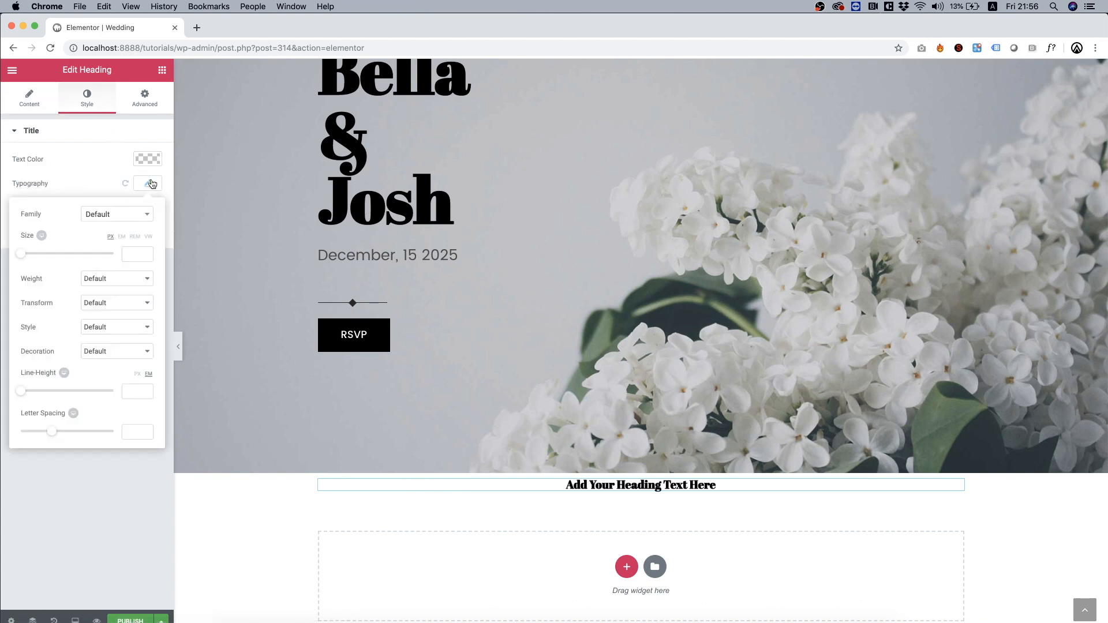
{"action": "left_click", "coordinate": [139, 254]}
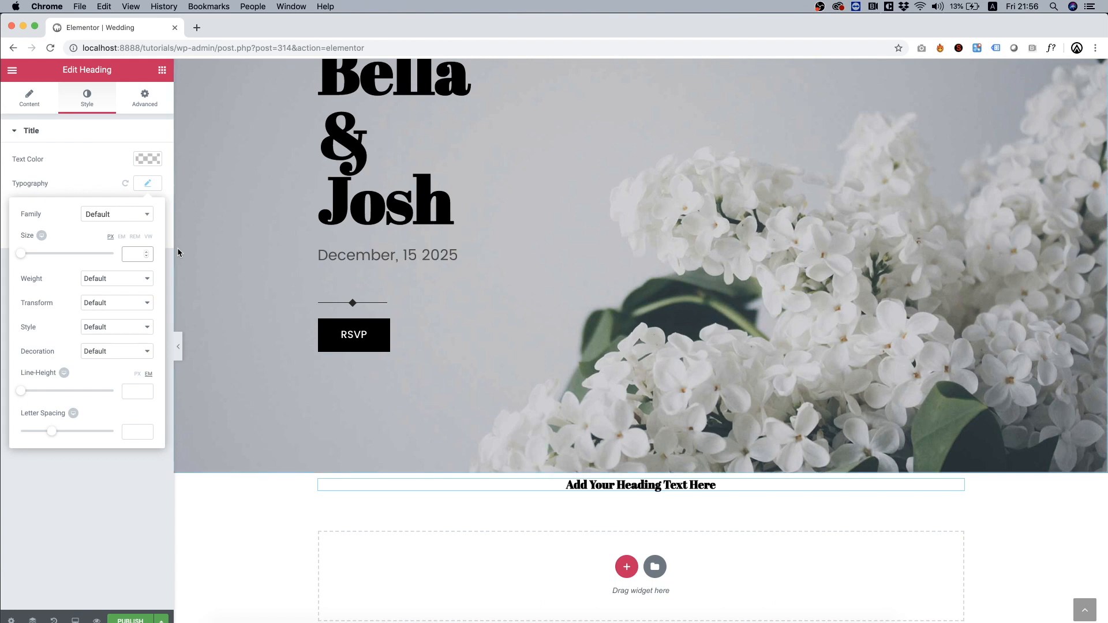
{"action": "type", "text": "54"}
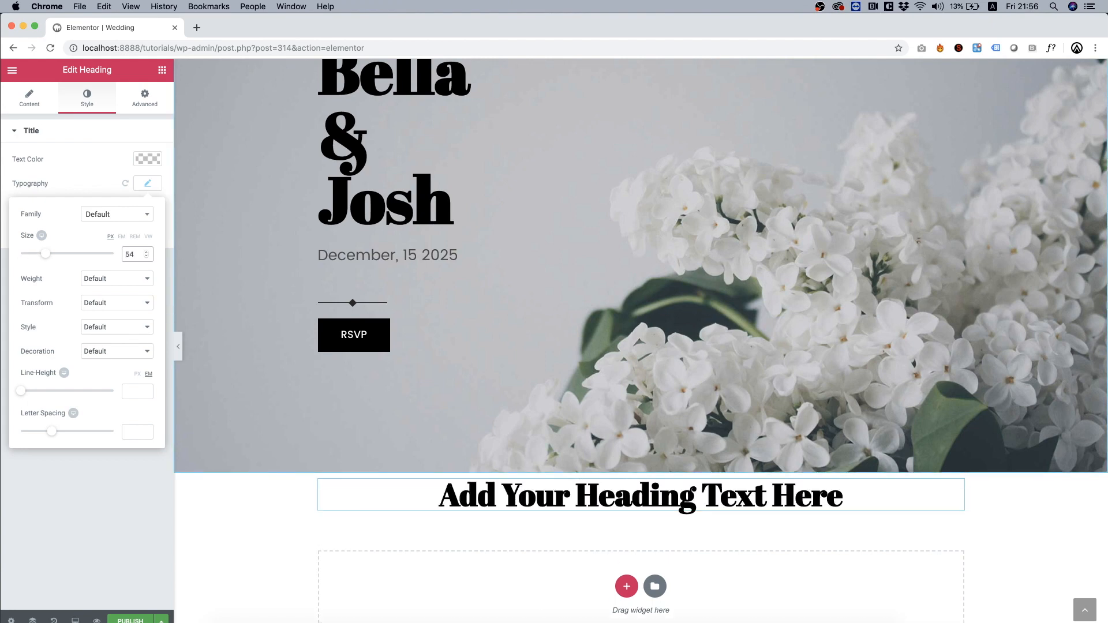
Change the heading text to 'Meet the happy couple' and colour it pale pink #ffbdc8
{"action": "triple_click", "coordinate": [519, 496]}
{"action": "type", "text": "Me"}
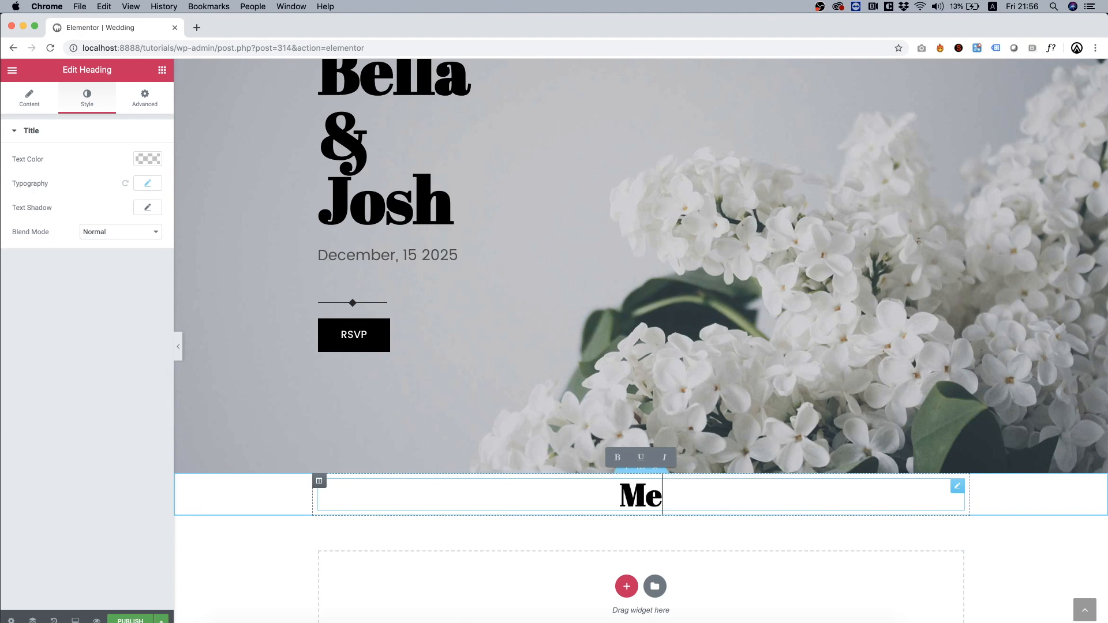
{"action": "type", "text": "et the hap"}
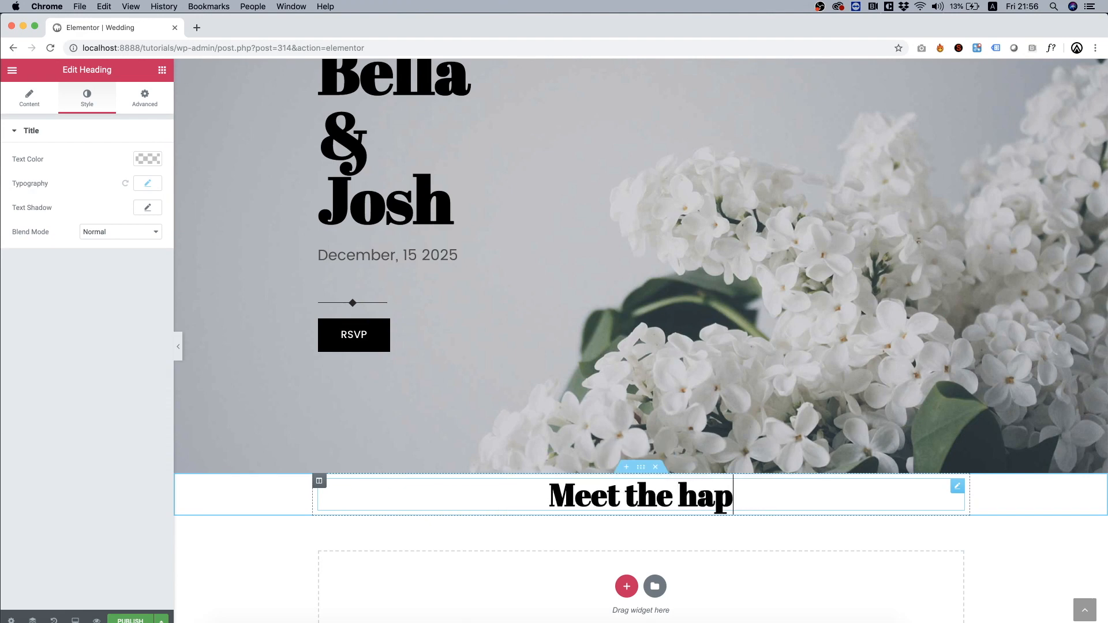
{"action": "type", "text": "py couple"}
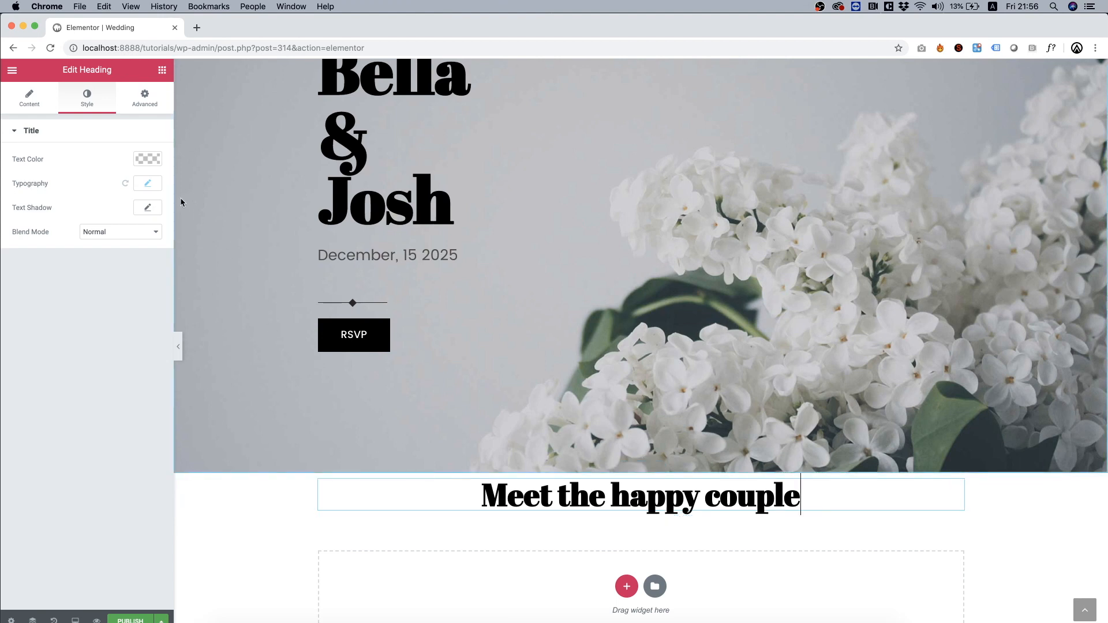
{"action": "left_click", "coordinate": [148, 161]}
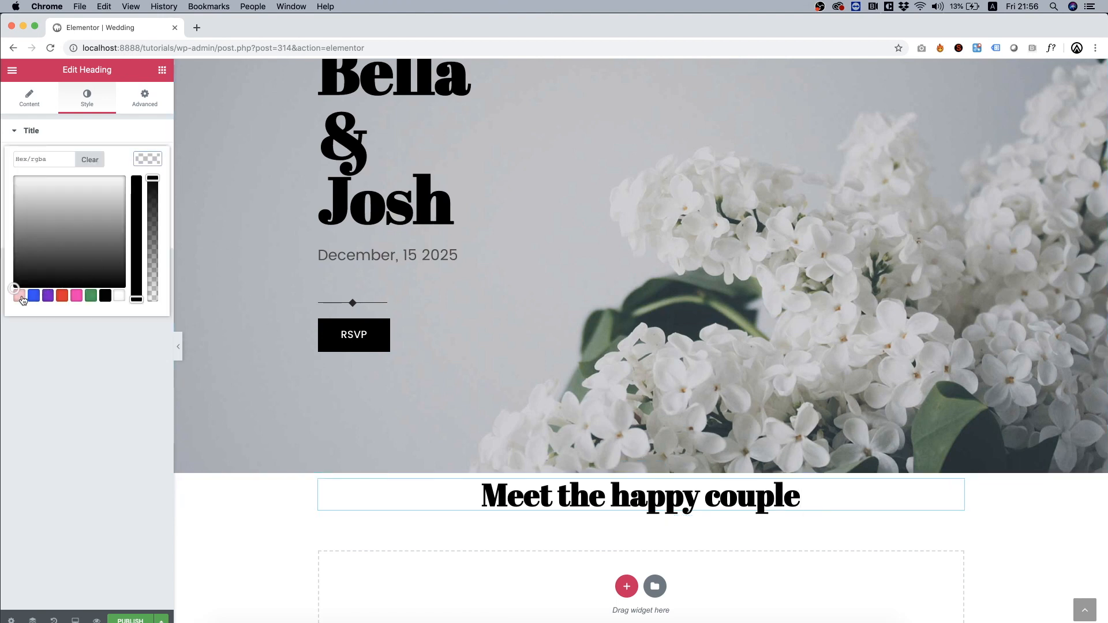
{"action": "left_click", "coordinate": [19, 296]}
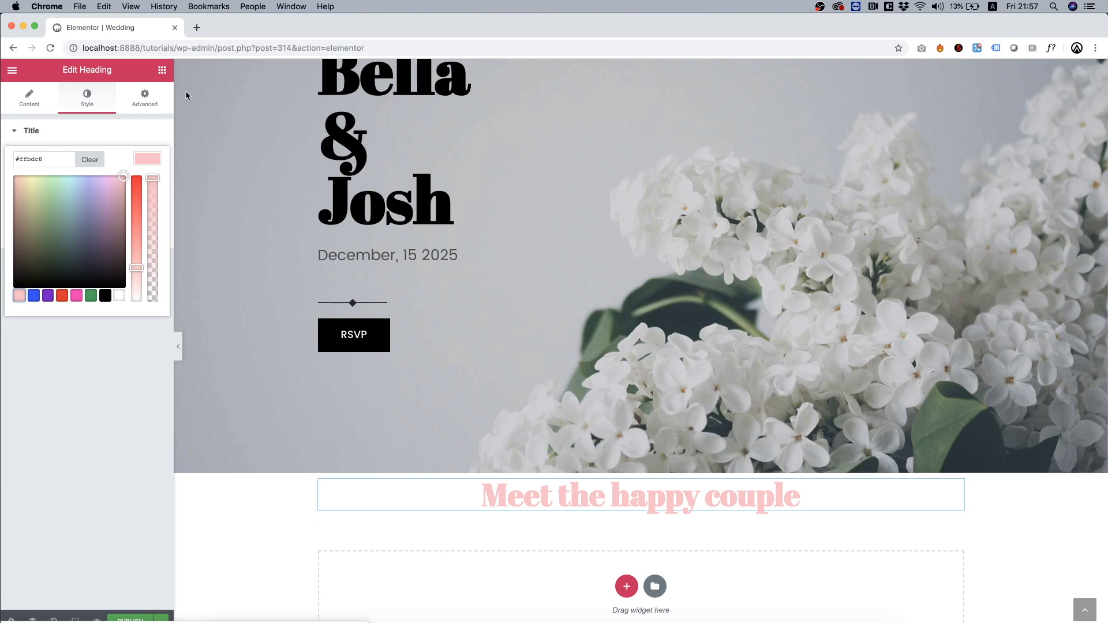
Add a Text Editor paragraph below the heading reading 'Get to know them even better'
{"action": "left_click", "coordinate": [162, 70]}
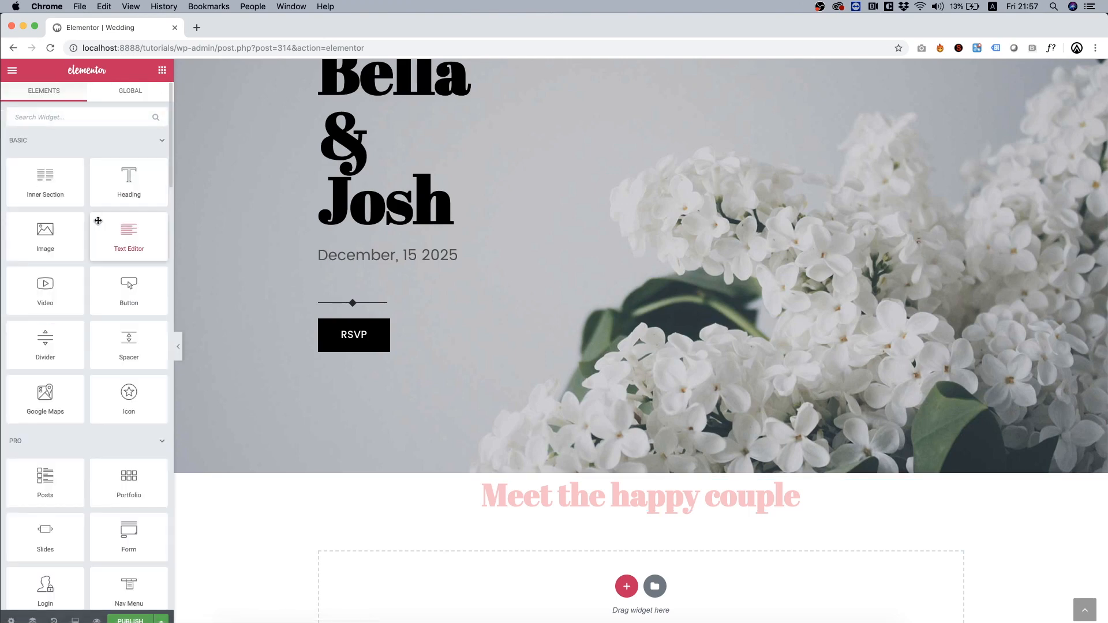
{"action": "left_click_drag", "start_coordinate": [122, 244], "coordinate": [577, 515]}
{"action": "triple_click", "coordinate": [562, 529]}
{"action": "type", "text": "Get to know them even better"}
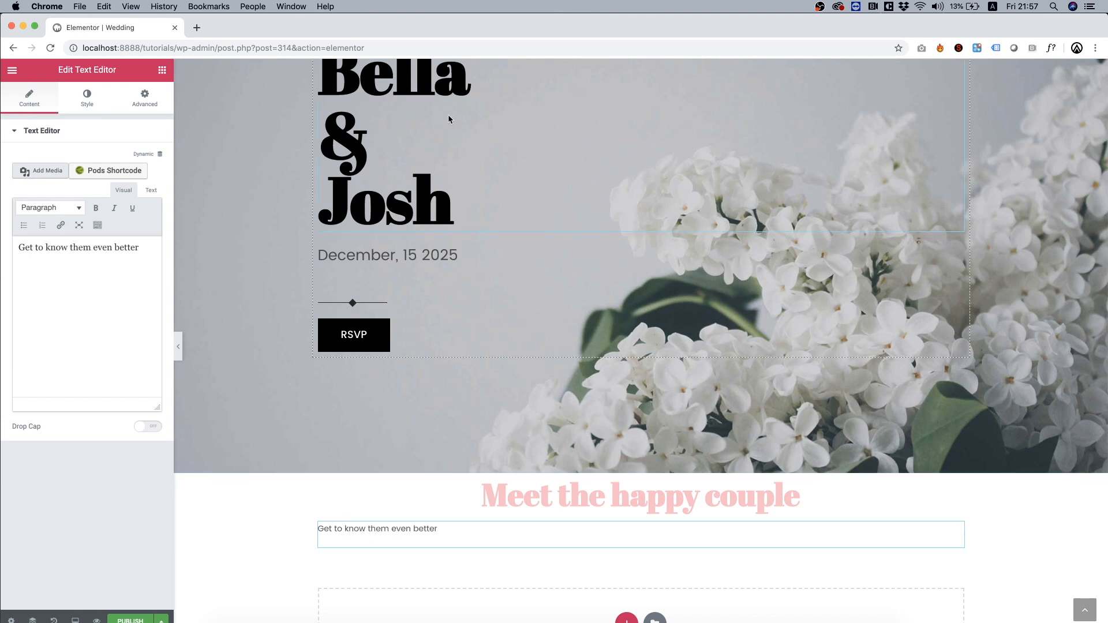
Centre the paragraph and set its font size to 18
{"action": "left_click", "coordinate": [89, 108]}
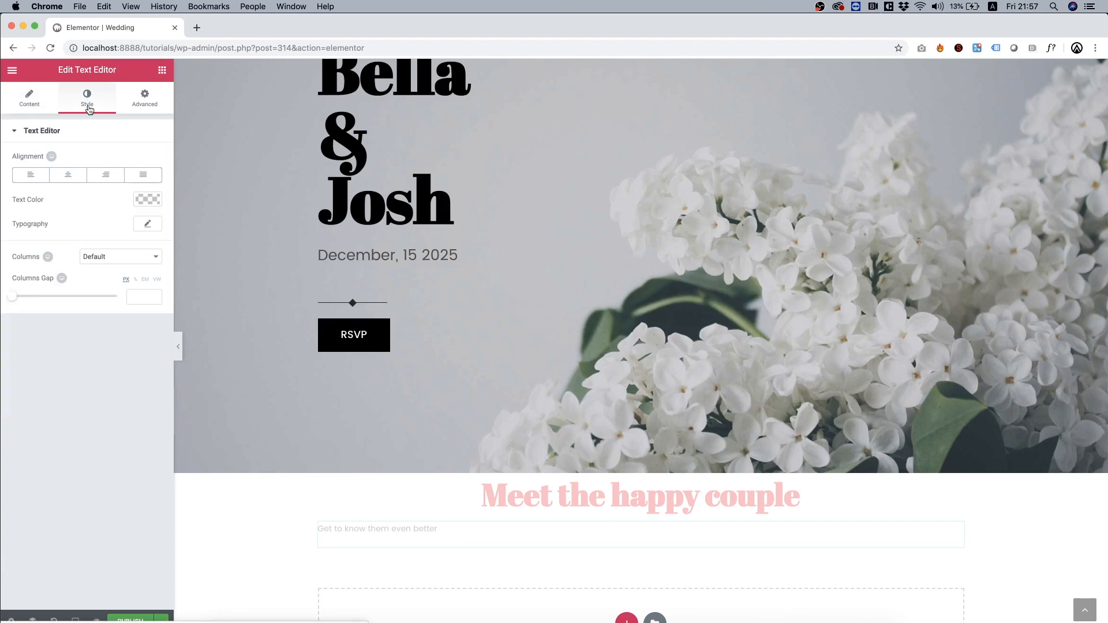
{"action": "left_click", "coordinate": [68, 174]}
{"action": "left_click", "coordinate": [146, 223]}
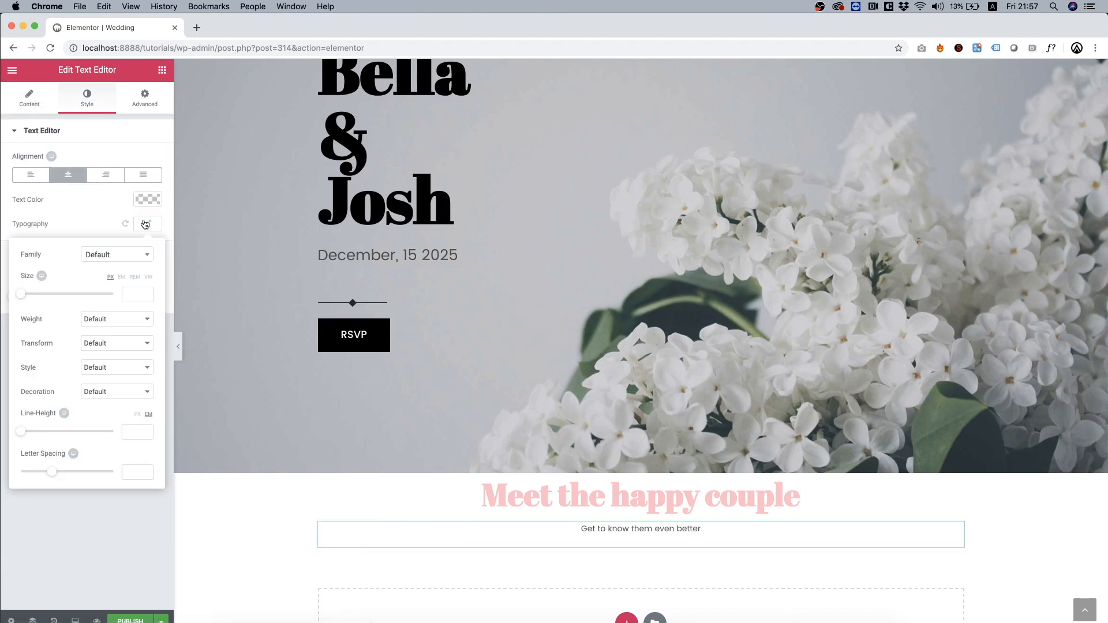
{"action": "left_click", "coordinate": [135, 294]}
{"action": "type", "text": "18"}
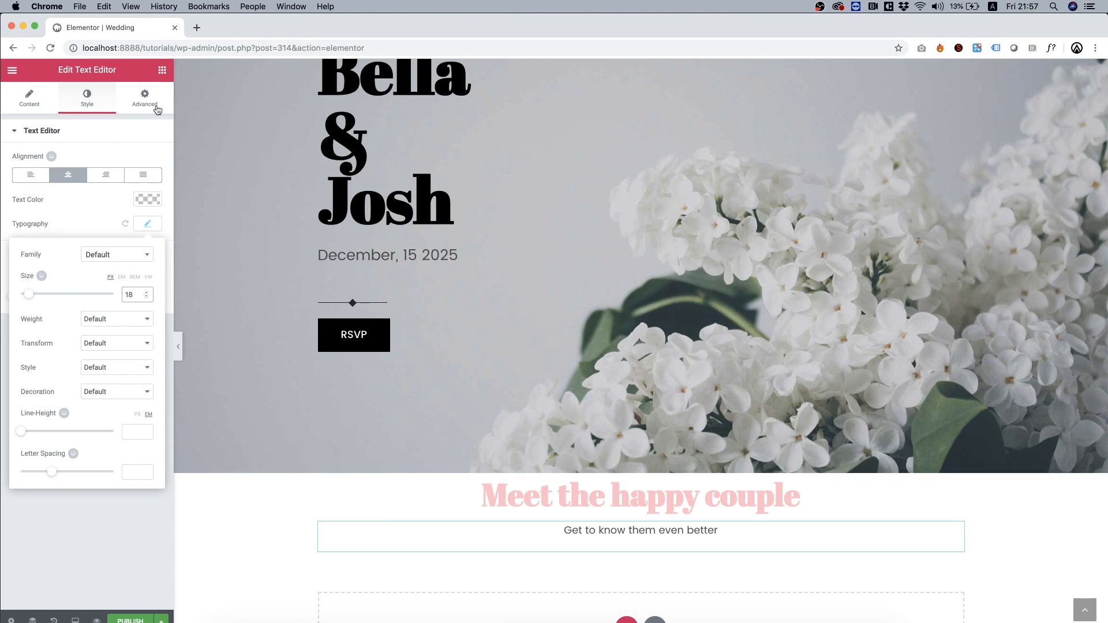
{"action": "left_click", "coordinate": [162, 70]}
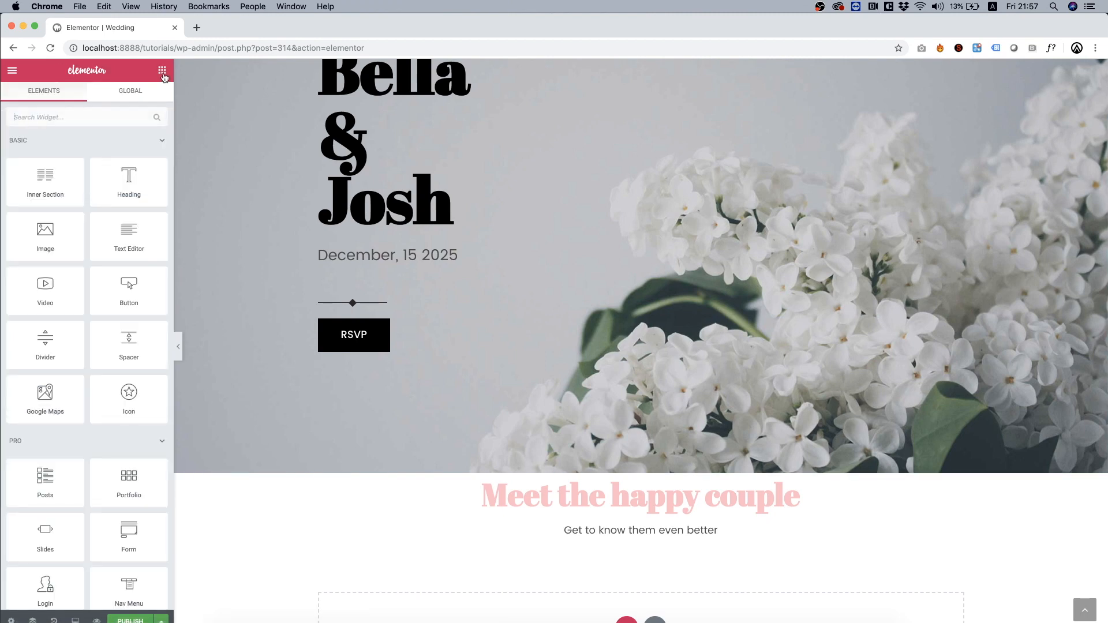
Add a Victorian Separator Style 1 beneath the paragraph, coloured pale pink #ffbdc8
{"action": "scroll", "coordinate": [116, 229], "scroll_direction": "down", "scroll_amount": 15}
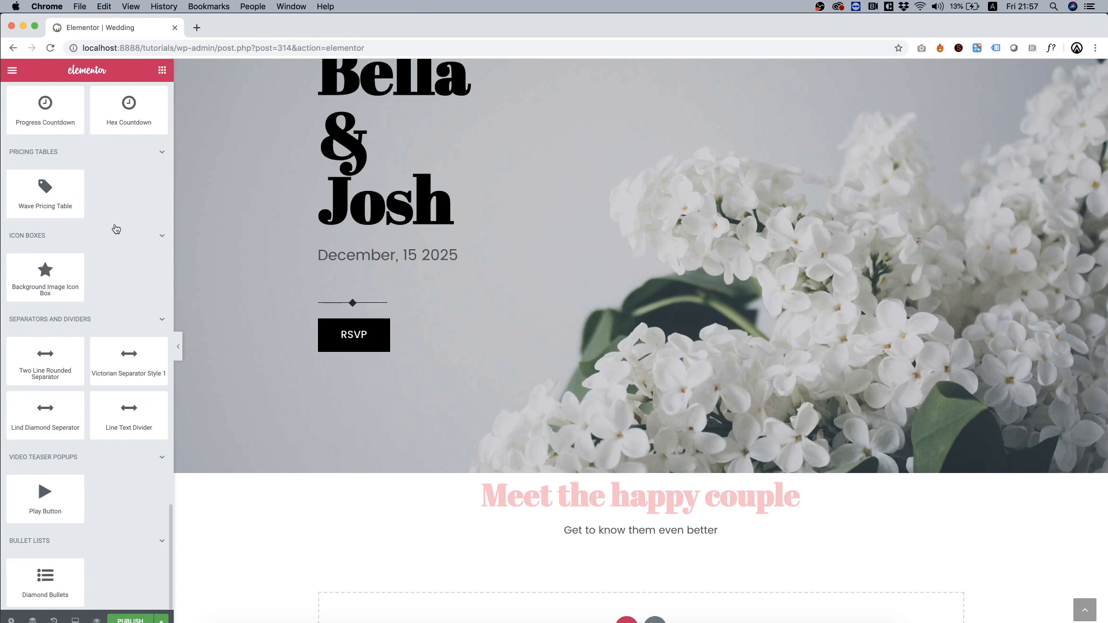
{"action": "left_click_drag", "start_coordinate": [128, 358], "coordinate": [628, 543]}
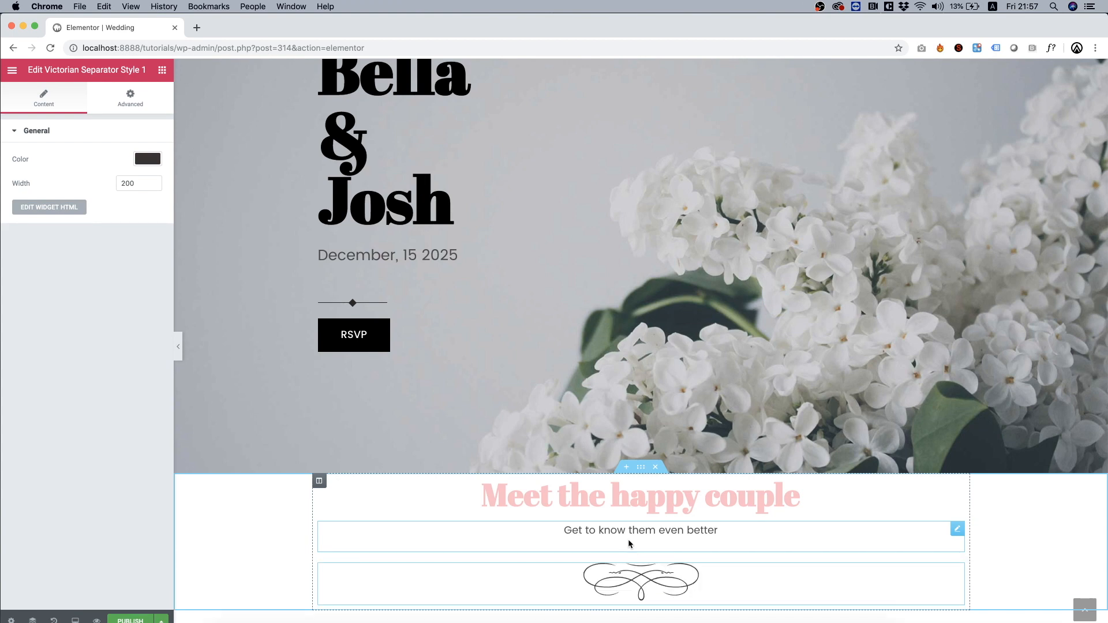
{"action": "left_click", "coordinate": [149, 160]}
{"action": "left_click", "coordinate": [19, 296]}
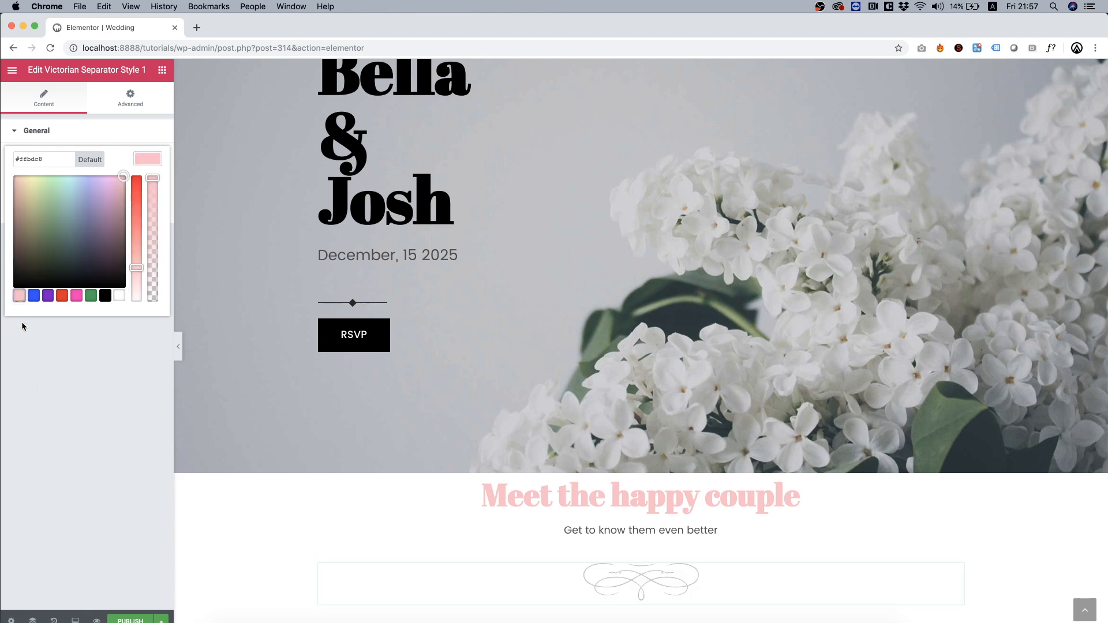
{"action": "left_click", "coordinate": [50, 429]}
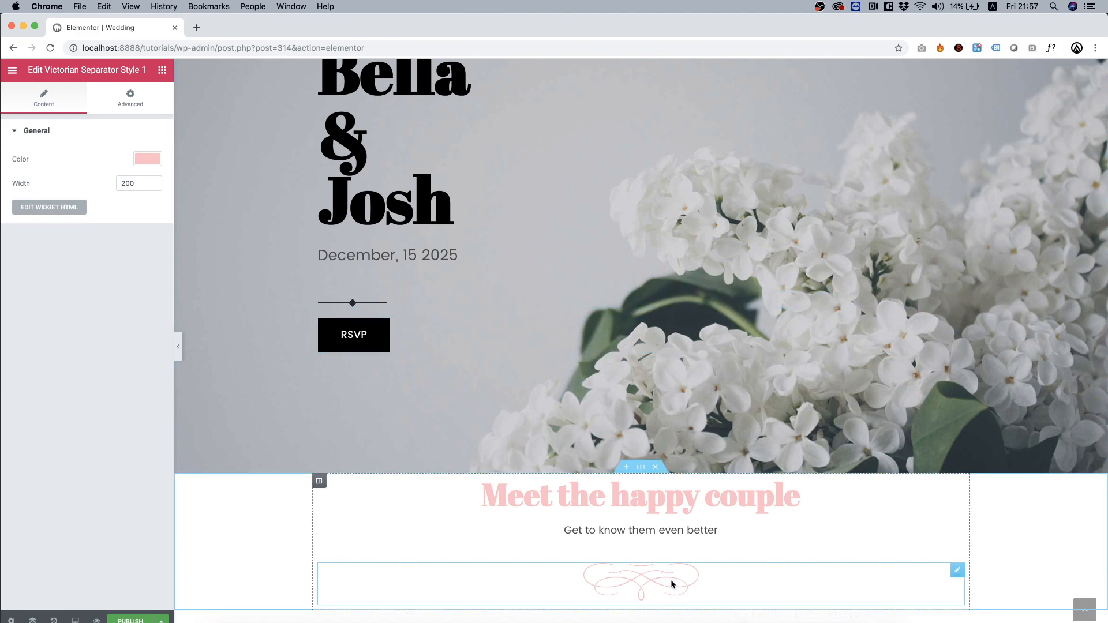
{"action": "scroll", "coordinate": [622, 538], "scroll_direction": "down", "scroll_amount": 3}
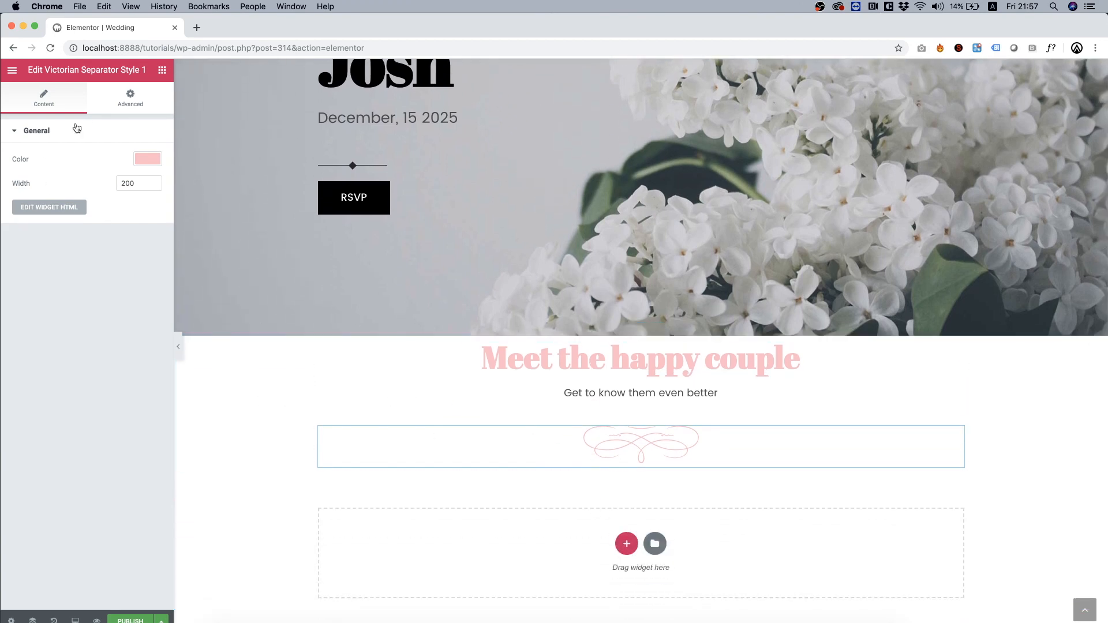
Add a 50/50 two-column Inner Section below the pink separator
{"action": "left_click", "coordinate": [162, 71]}
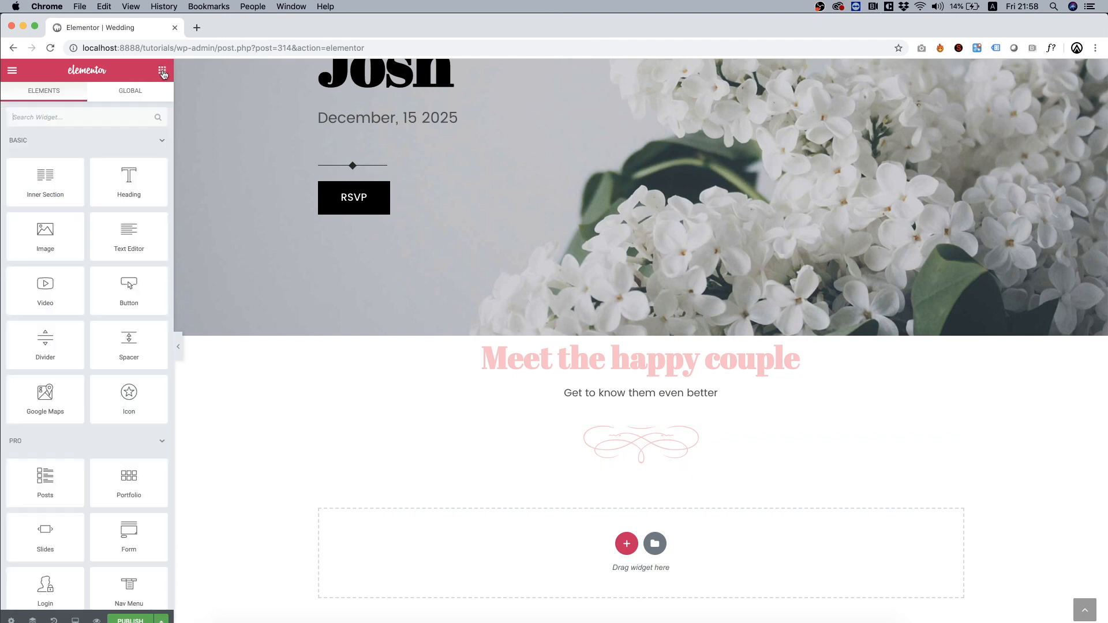
{"action": "left_click_drag", "start_coordinate": [45, 189], "coordinate": [565, 458]}
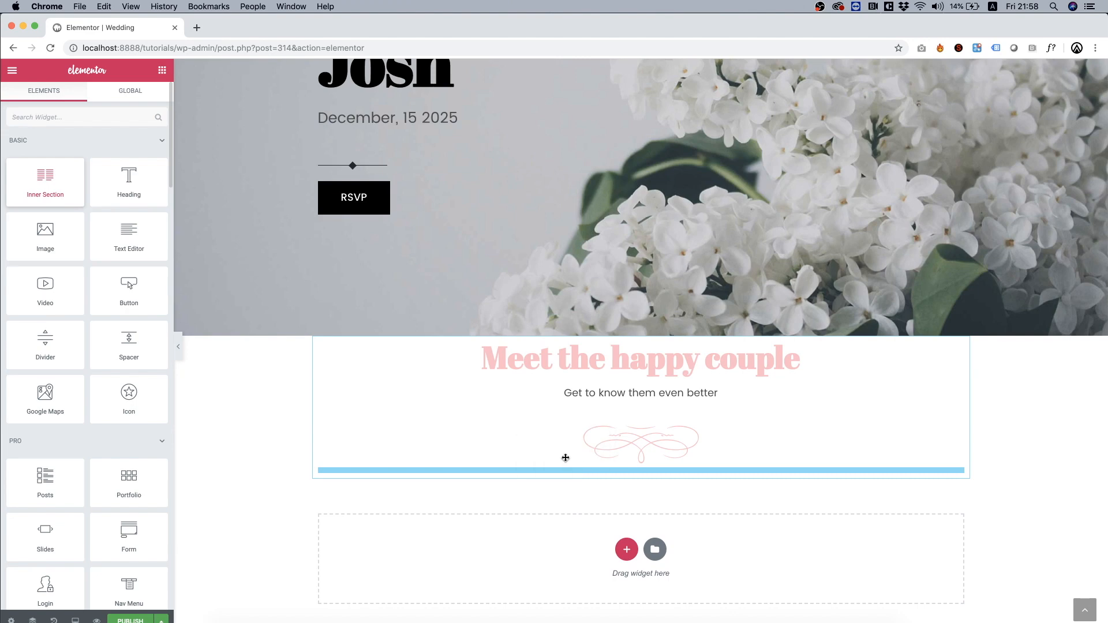
{"action": "scroll", "coordinate": [796, 511], "scroll_direction": "down", "scroll_amount": 1}
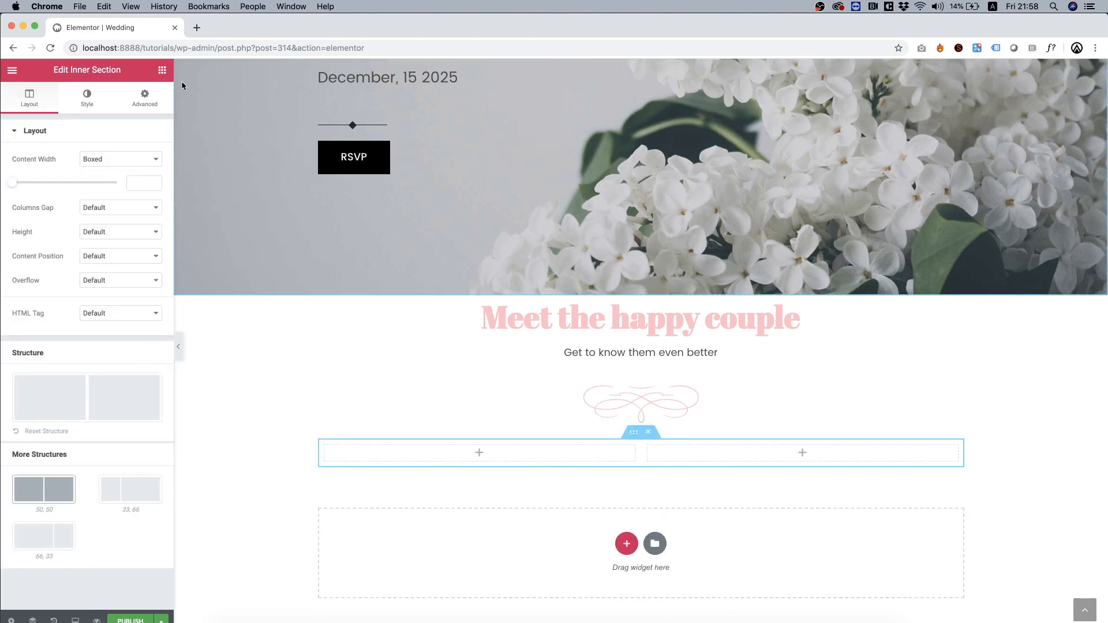
Drop an Image Content Box widget into the new row's right column
{"action": "left_click", "coordinate": [162, 70]}
{"action": "scroll", "coordinate": [106, 231], "scroll_direction": "down", "scroll_amount": 20}
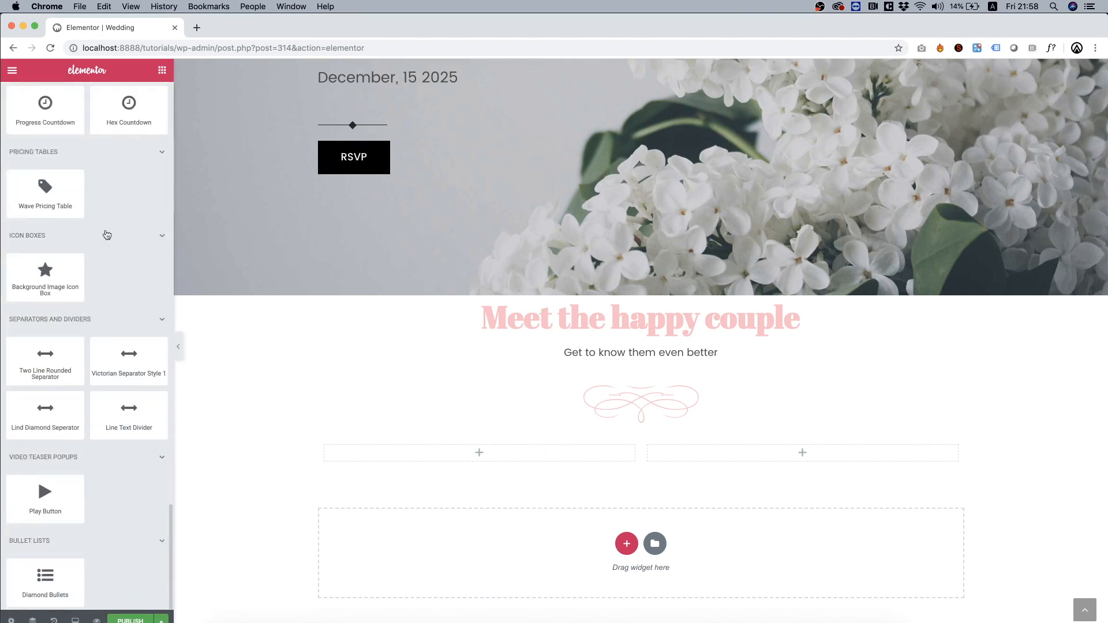
{"action": "scroll", "coordinate": [106, 233], "scroll_direction": "up", "scroll_amount": 5}
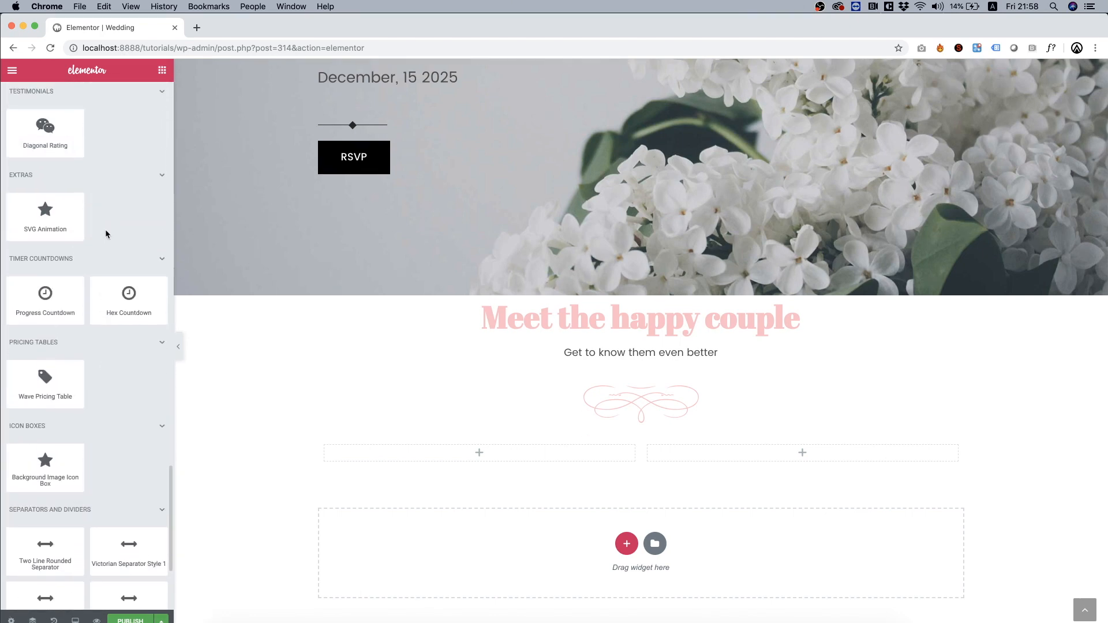
{"action": "scroll", "coordinate": [106, 234], "scroll_direction": "up", "scroll_amount": 2}
{"action": "left_click_drag", "start_coordinate": [121, 144], "coordinate": [720, 455]}
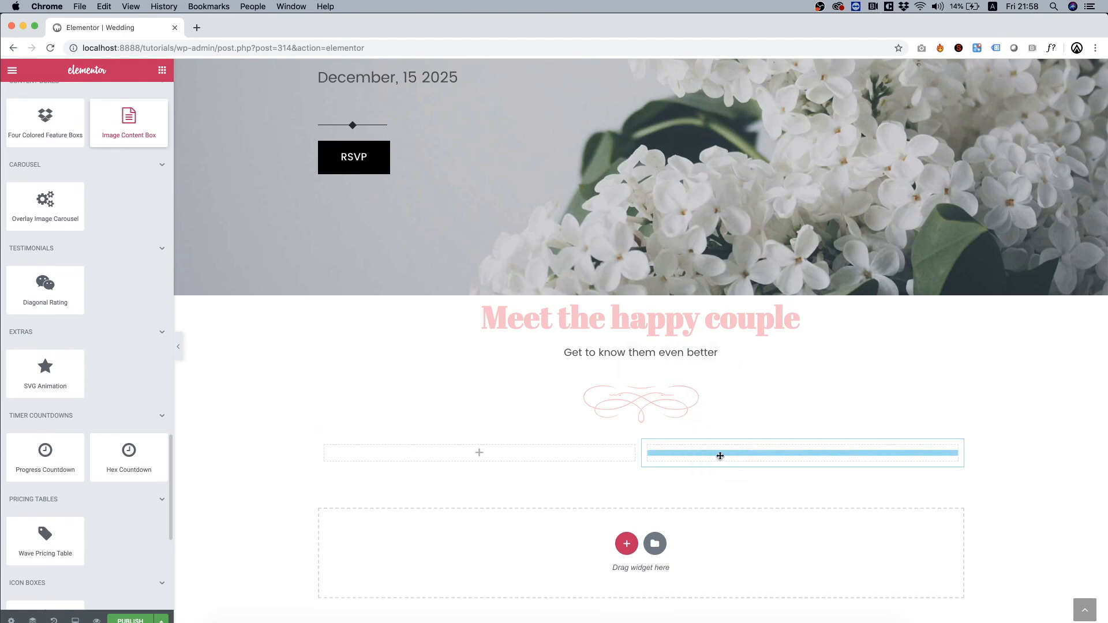
{"action": "scroll", "coordinate": [765, 290], "scroll_direction": "down", "scroll_amount": 4}
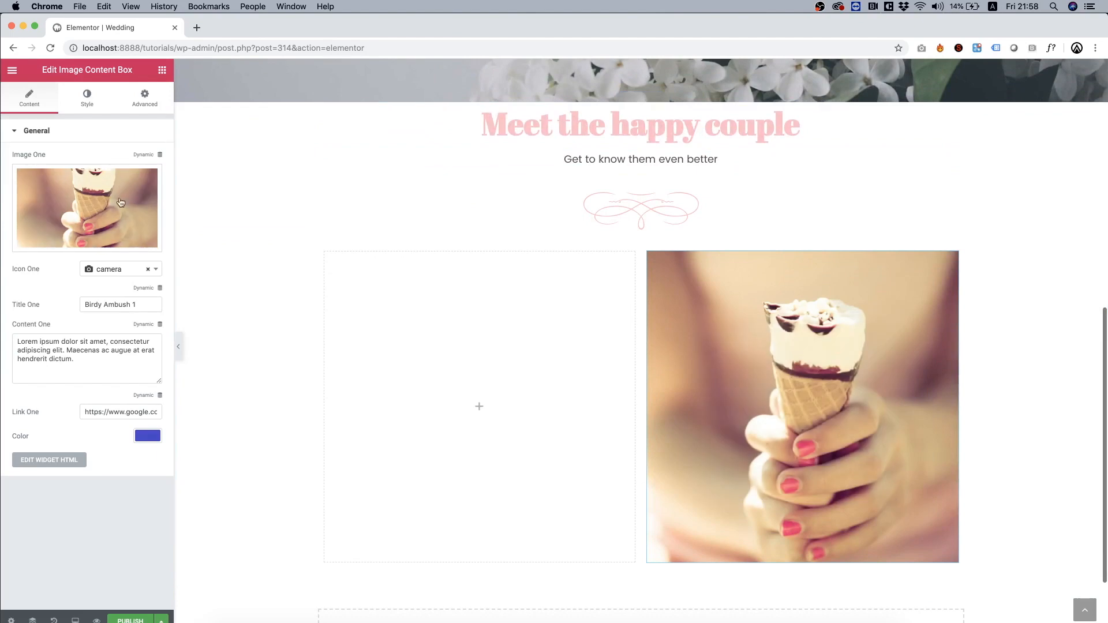
Set the image box's picture to the groom photo, groom.jpg
{"action": "left_click", "coordinate": [96, 201]}
{"action": "left_click", "coordinate": [150, 200]}
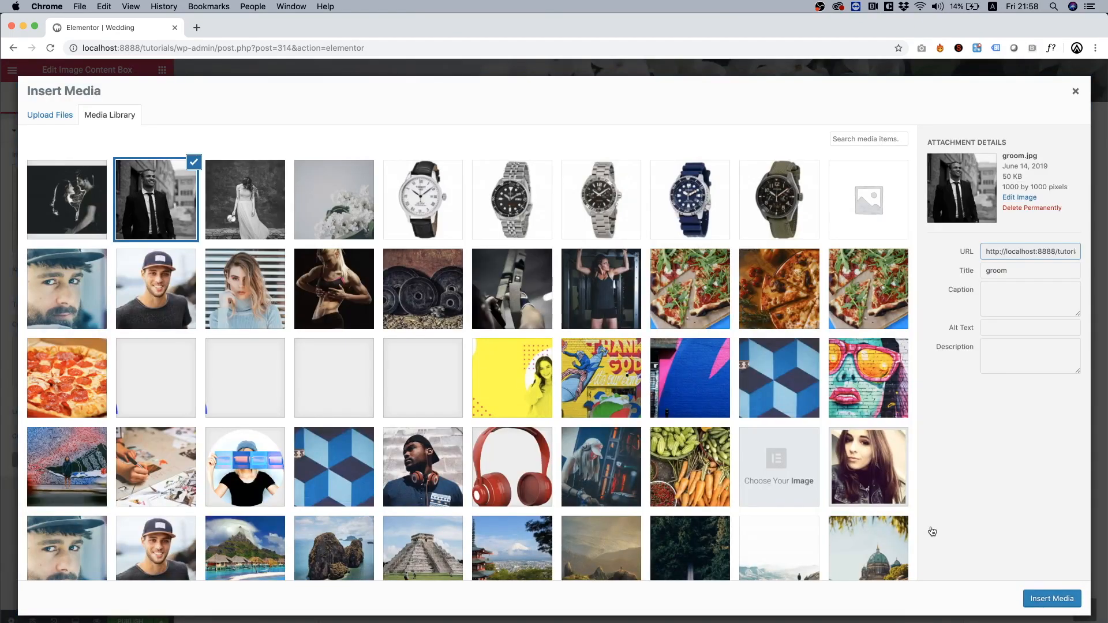
{"action": "left_click", "coordinate": [1065, 600]}
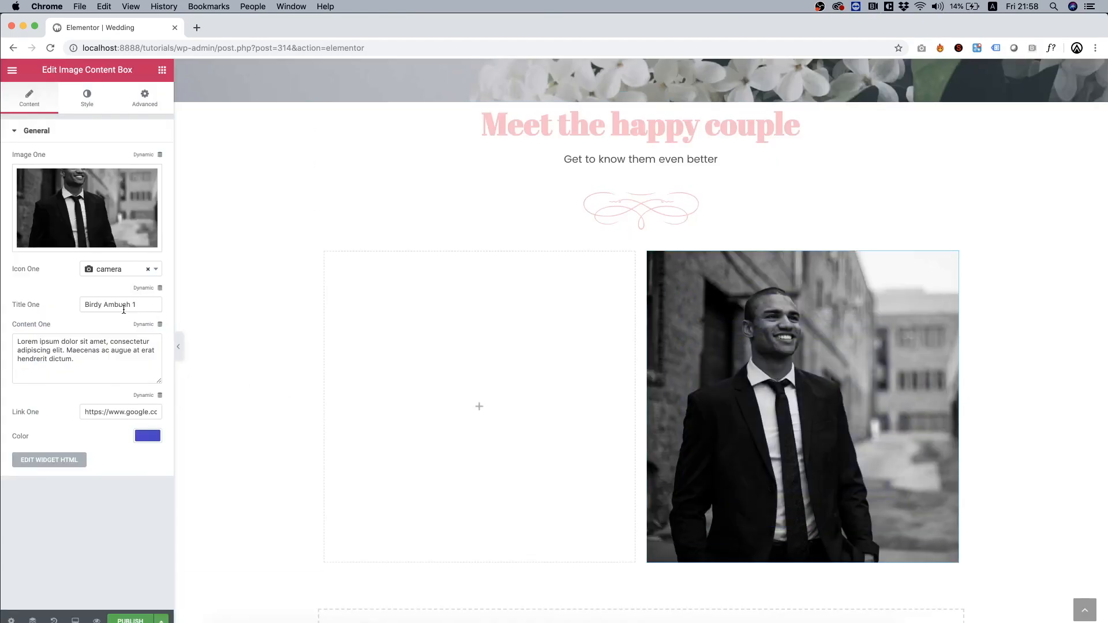
{"action": "mouse_move", "coordinate": [914, 528]}
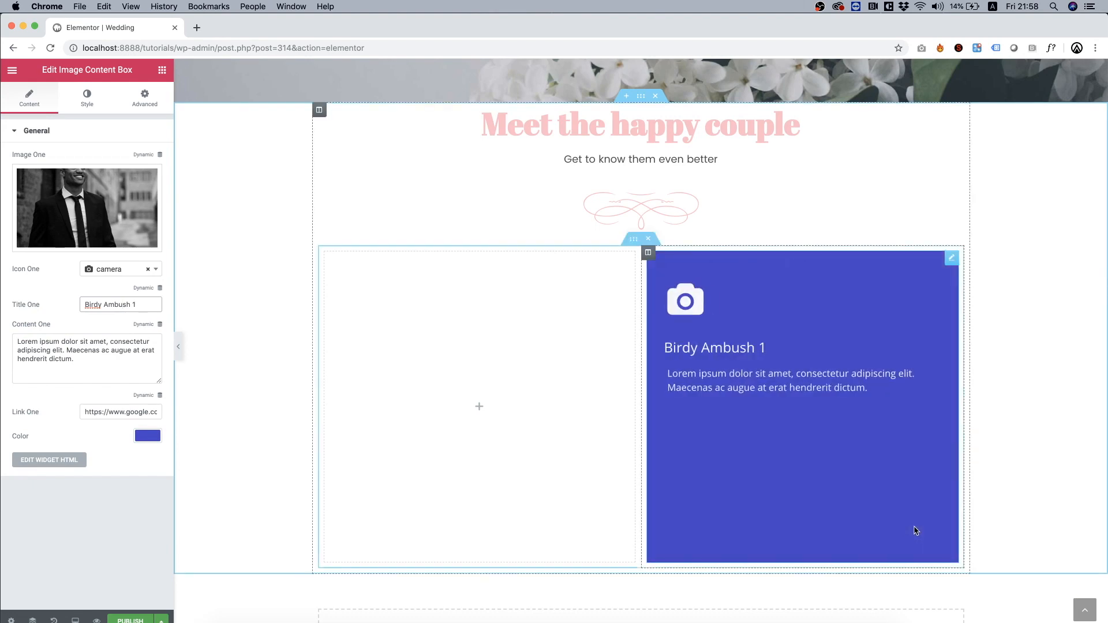
Title the image box 'The Groom' and make its overlay colour black (#000000)
{"action": "triple_click", "coordinate": [107, 304]}
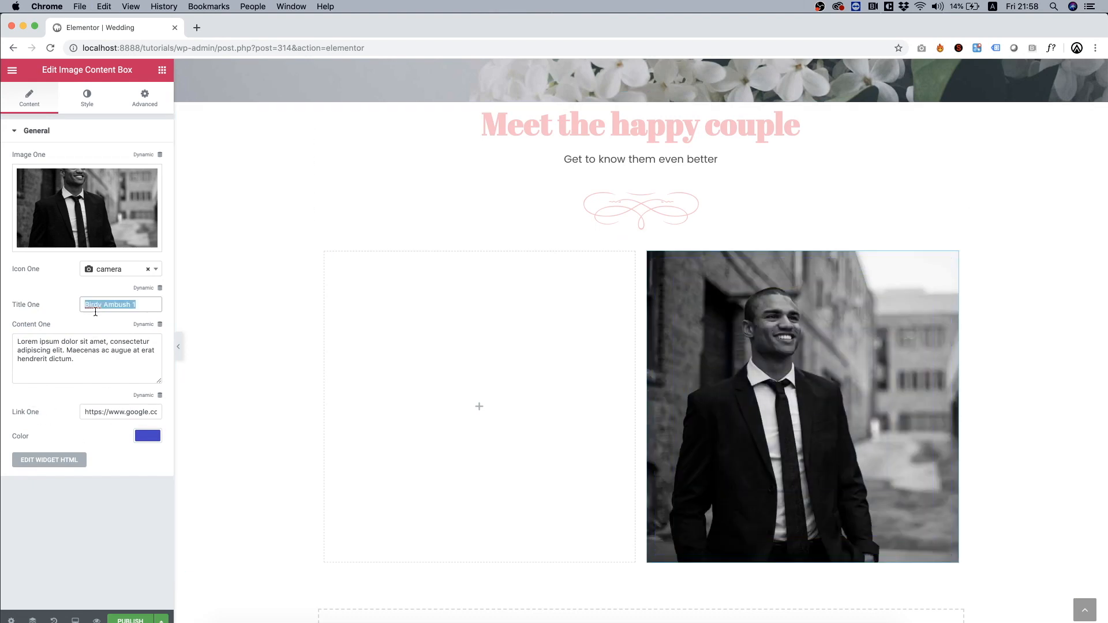
{"action": "type", "text": "The Groom"}
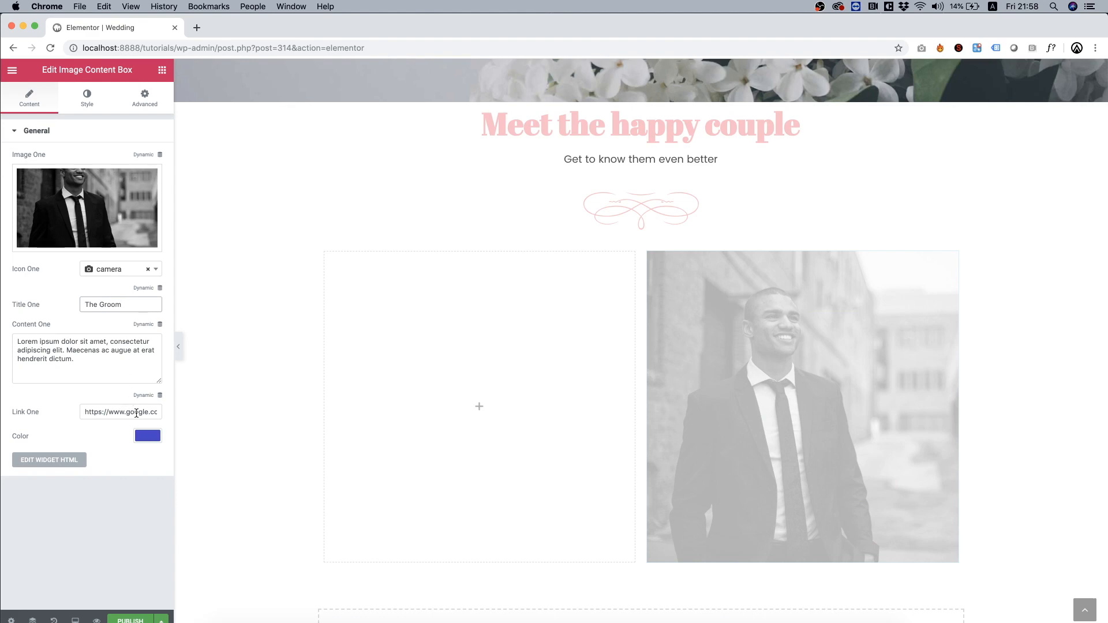
{"action": "left_click", "coordinate": [147, 436]}
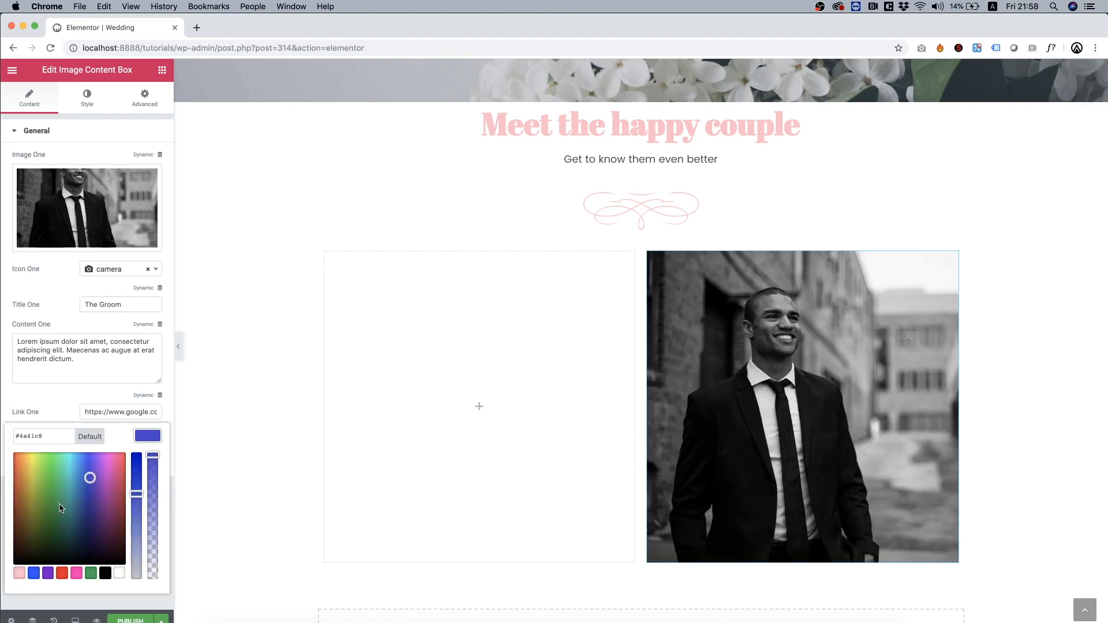
{"action": "left_click", "coordinate": [105, 573]}
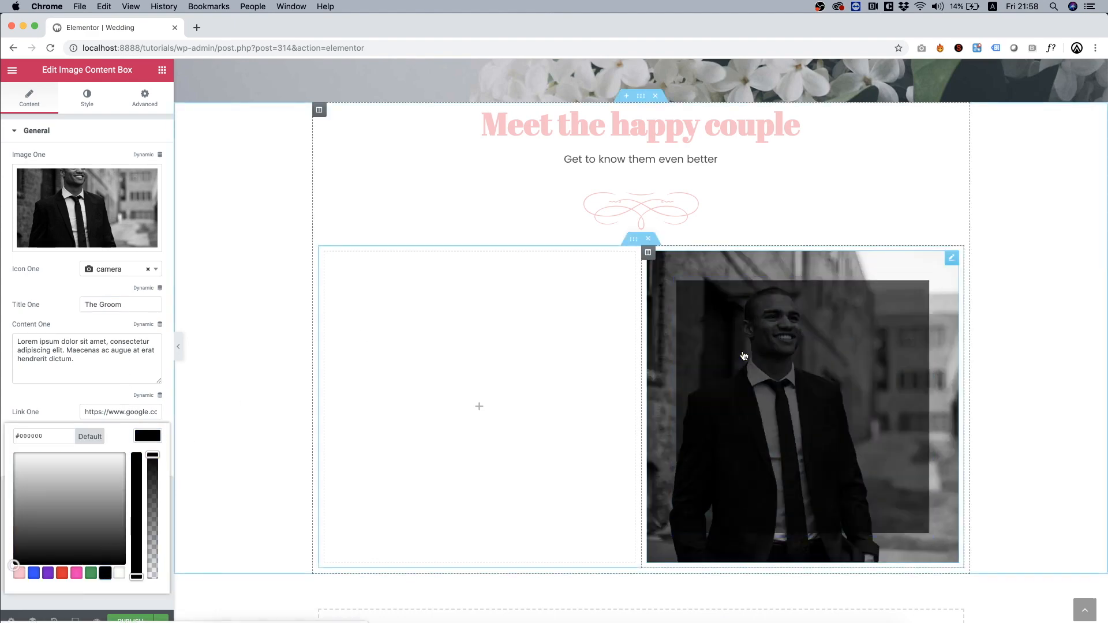
Change the image box icon to heart-o
{"action": "left_click", "coordinate": [104, 274]}
{"action": "type", "text": "heart"}
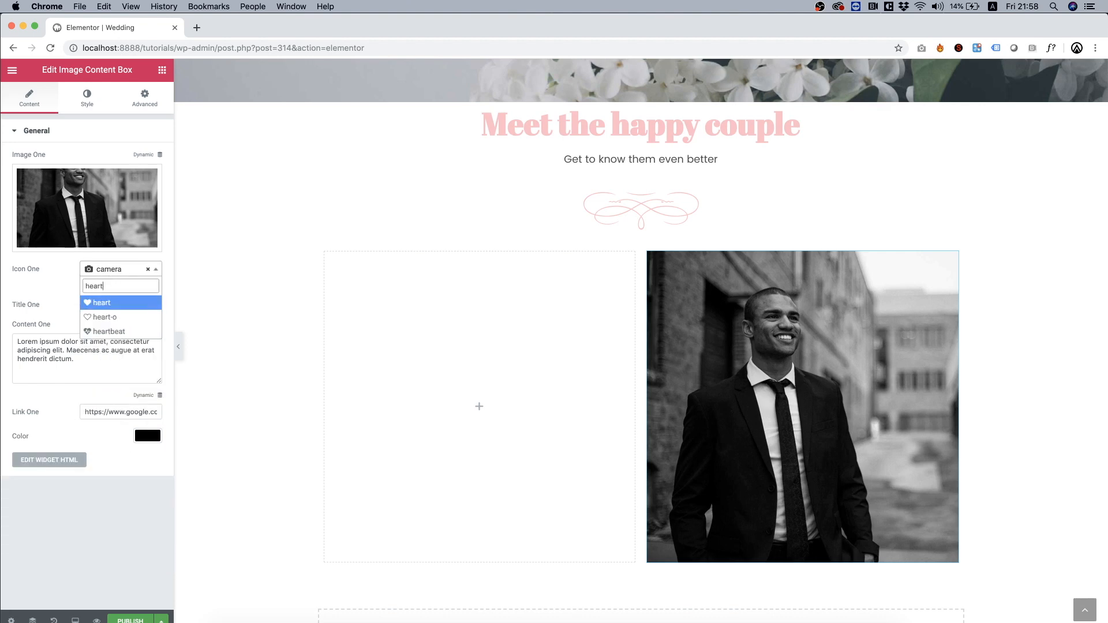
{"action": "left_click", "coordinate": [104, 317]}
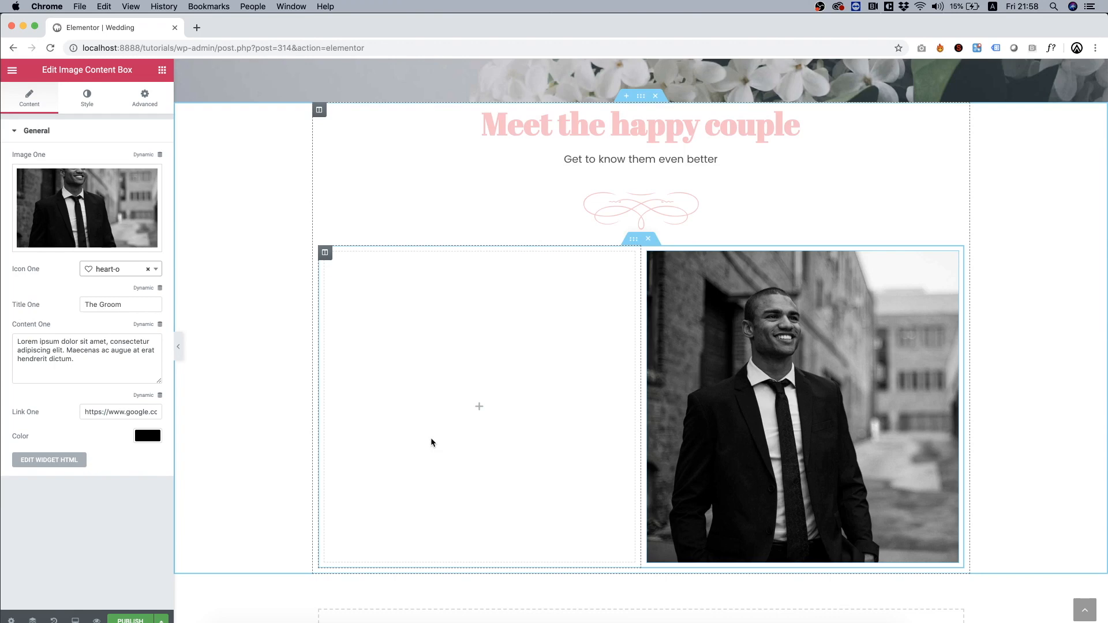
Copy the subtitle text widget into the empty left column
{"action": "right_click", "coordinate": [611, 160]}
{"action": "left_click", "coordinate": [661, 214]}
{"action": "right_click", "coordinate": [498, 410]}
{"action": "left_click", "coordinate": [531, 425]}
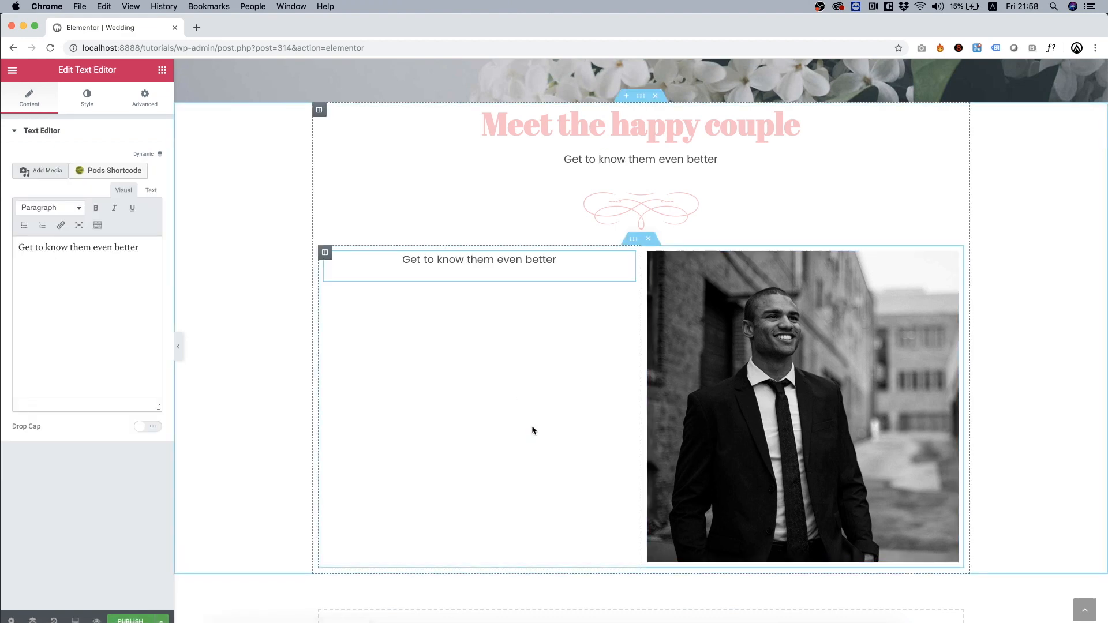
Copy the 'Meet the happy couple' heading below the pasted text in the left column
{"action": "right_click", "coordinate": [742, 141]}
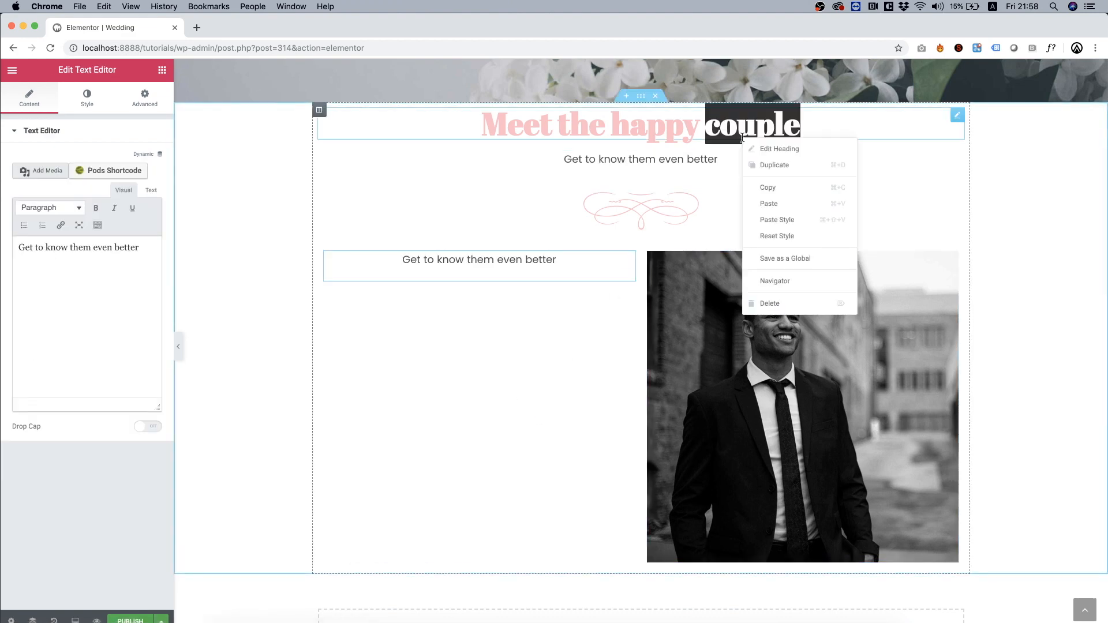
{"action": "left_click", "coordinate": [782, 187]}
{"action": "right_click", "coordinate": [519, 263]}
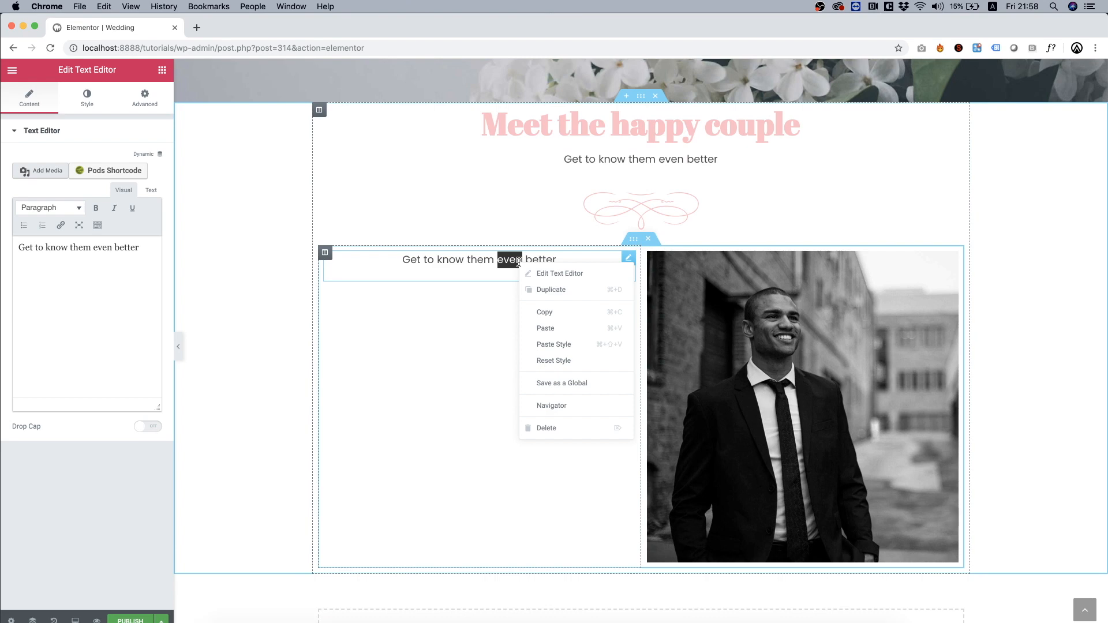
{"action": "left_click", "coordinate": [546, 328]}
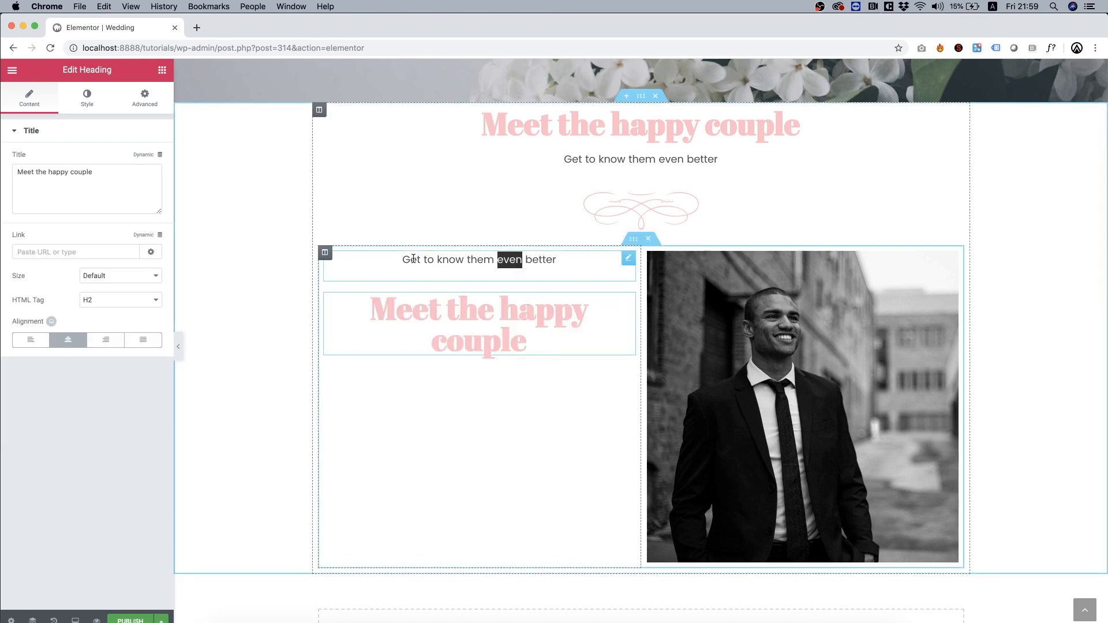
Retitle the copied heading 'He Asked' and replace the copied text with the groom's full name
{"action": "triple_click", "coordinate": [477, 314]}
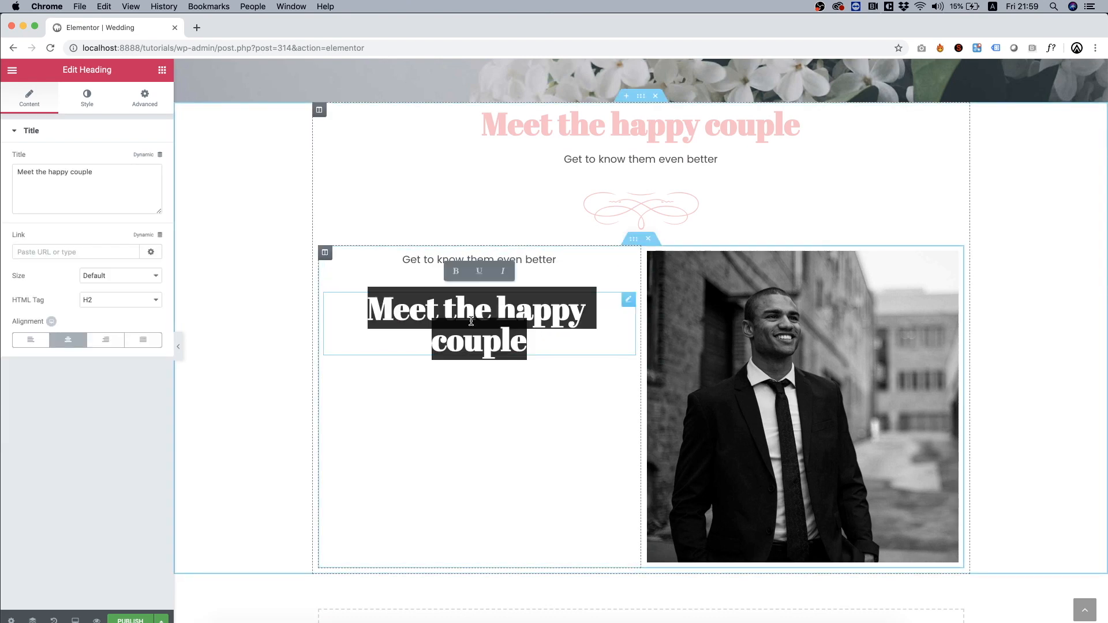
{"action": "type", "text": "He Asked"}
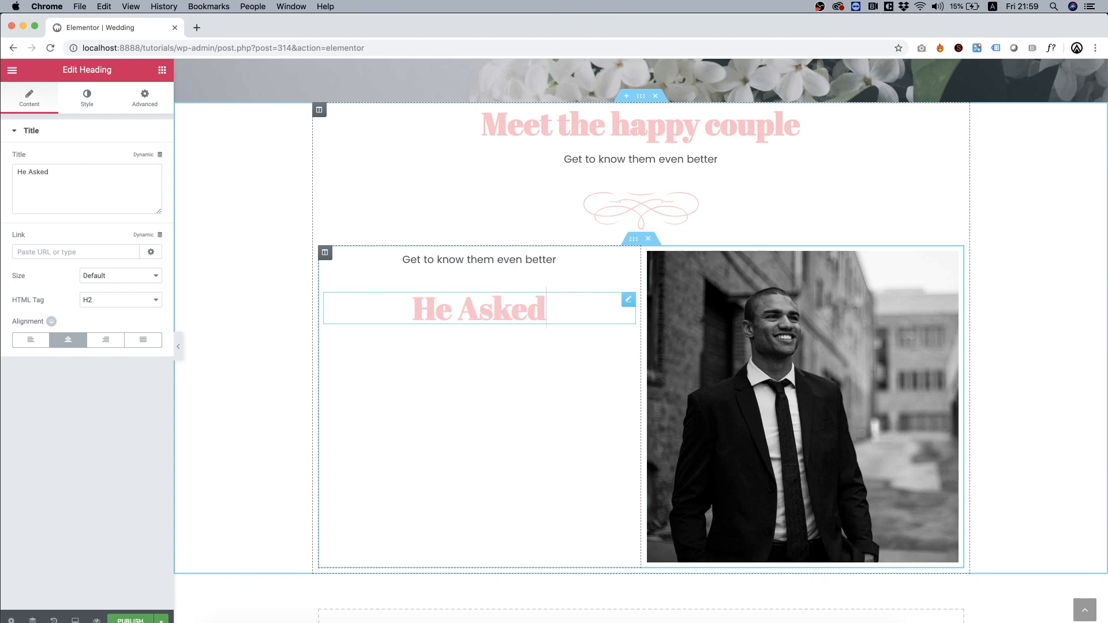
{"action": "left_click", "coordinate": [482, 259]}
{"action": "triple_click", "coordinate": [482, 259]}
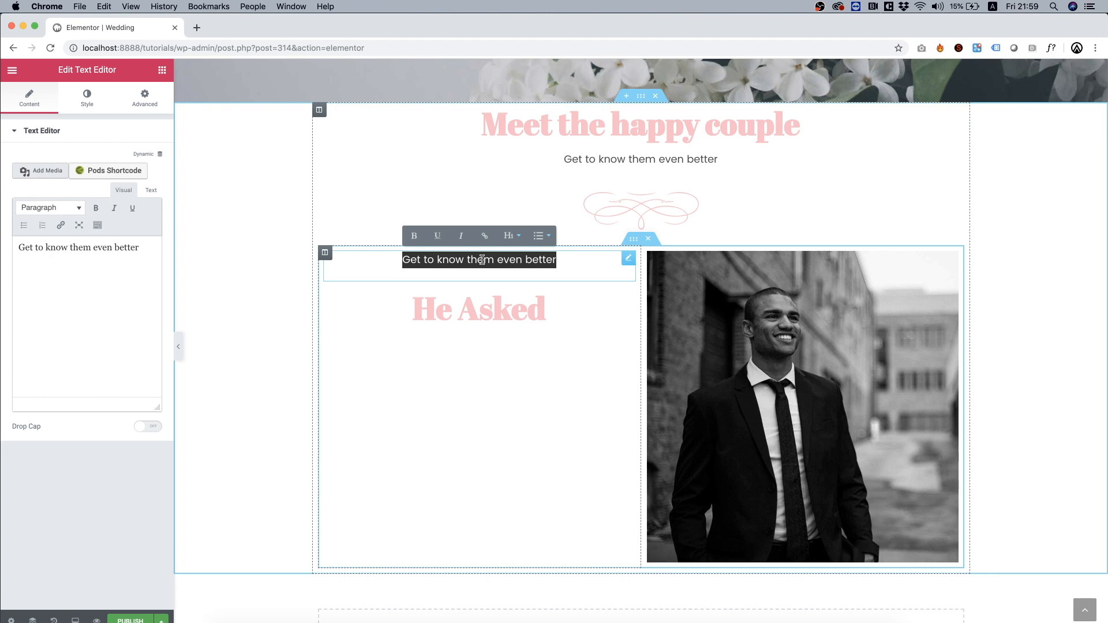
{"action": "type", "text": "Josh"}
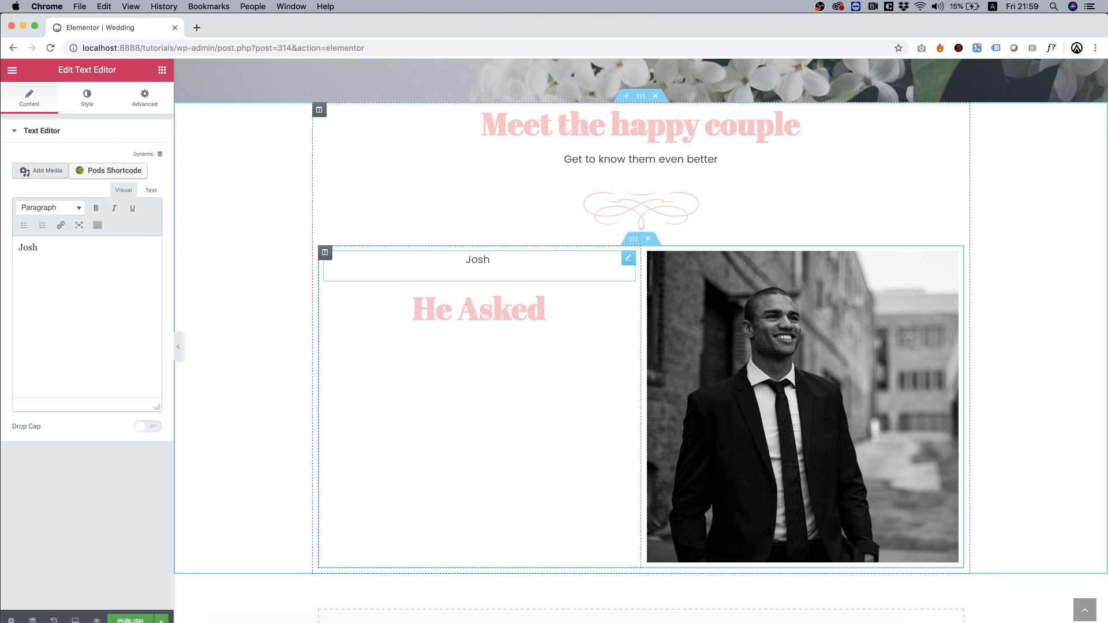
{"action": "type", "text": " BBartley"}
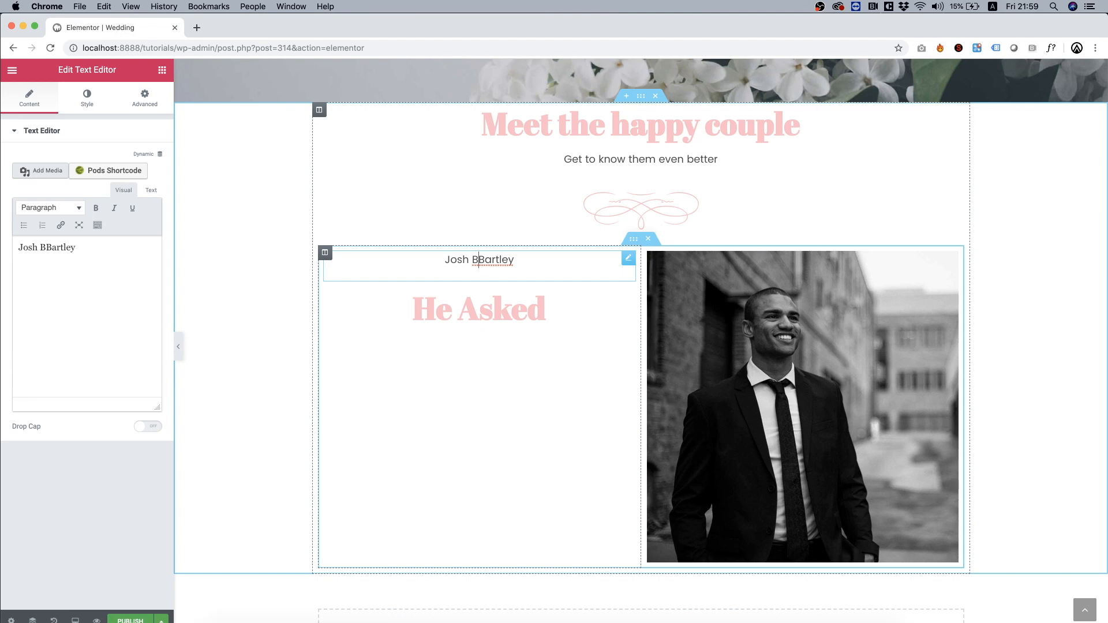
{"action": "key", "text": "BackSpace"}
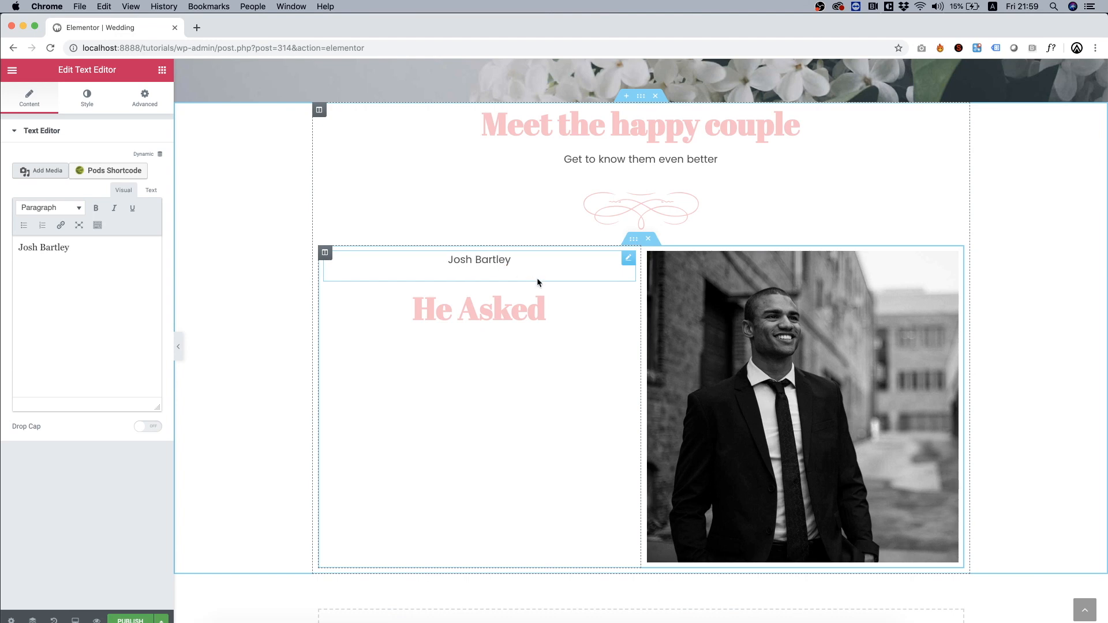
{"action": "scroll", "coordinate": [538, 280], "scroll_direction": "up", "scroll_amount": 3}
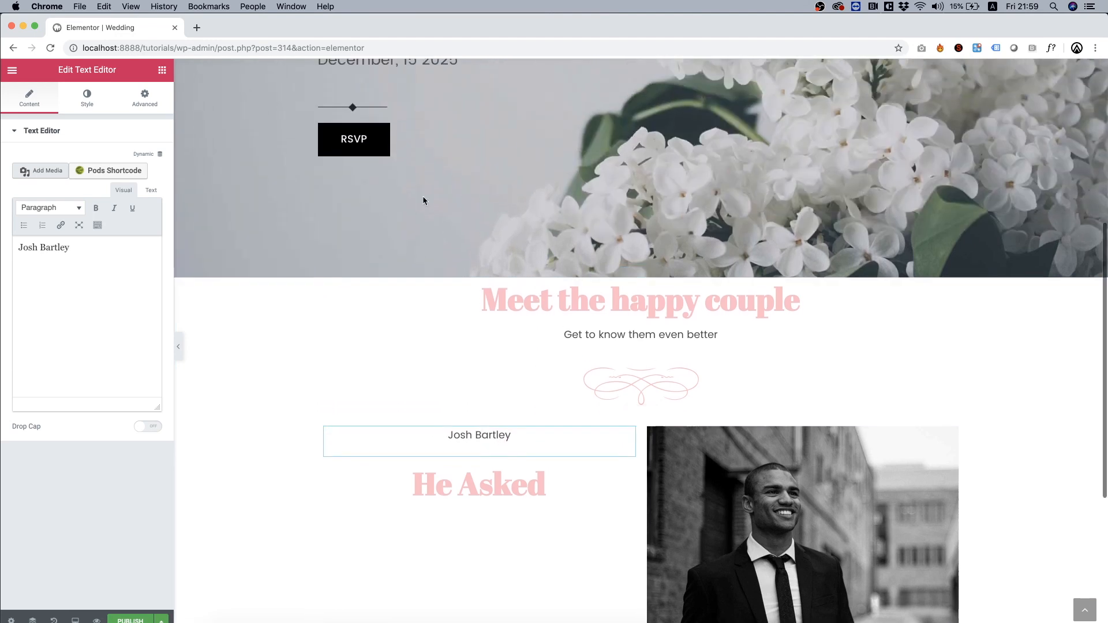
Copy the hero's diamond divider and paste it below the groom's name
{"action": "right_click", "coordinate": [375, 103]}
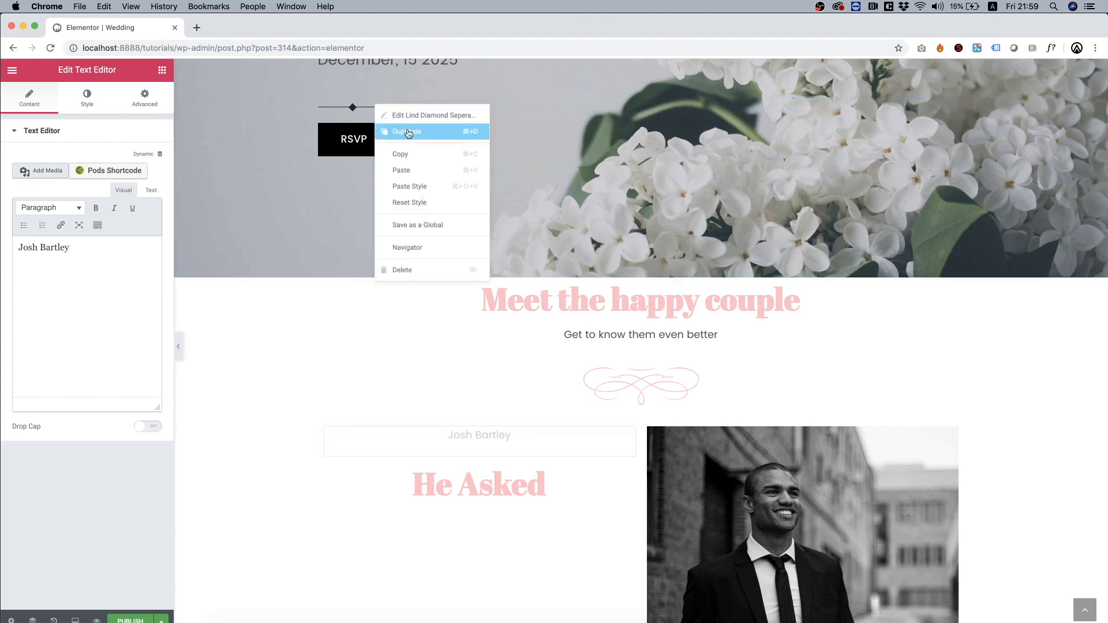
{"action": "left_click", "coordinate": [404, 151]}
{"action": "right_click", "coordinate": [534, 438]}
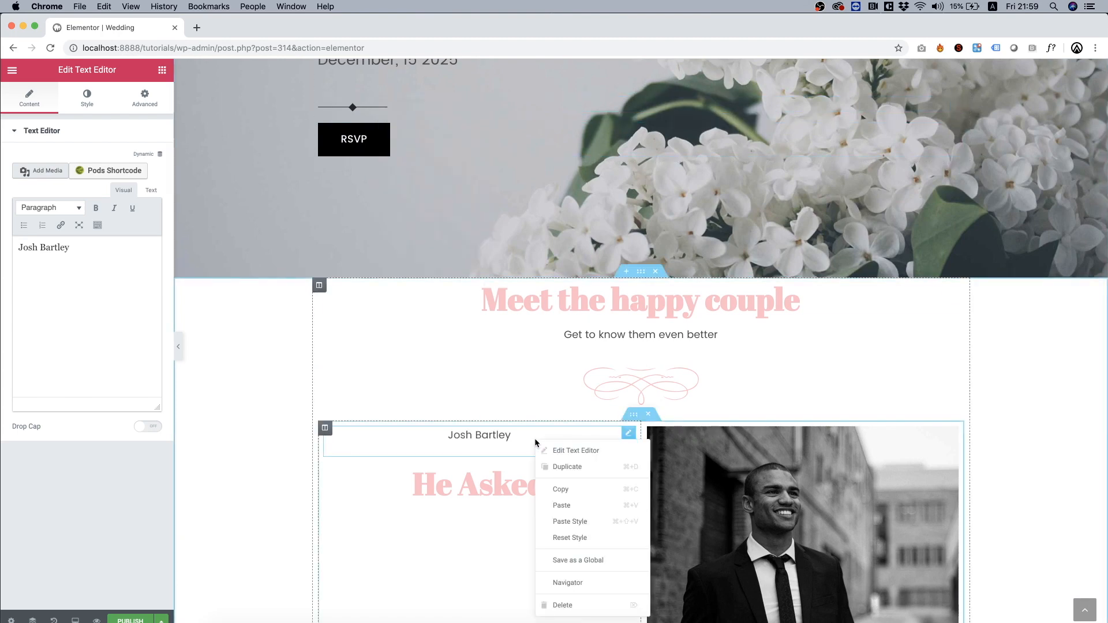
{"action": "left_click", "coordinate": [575, 500]}
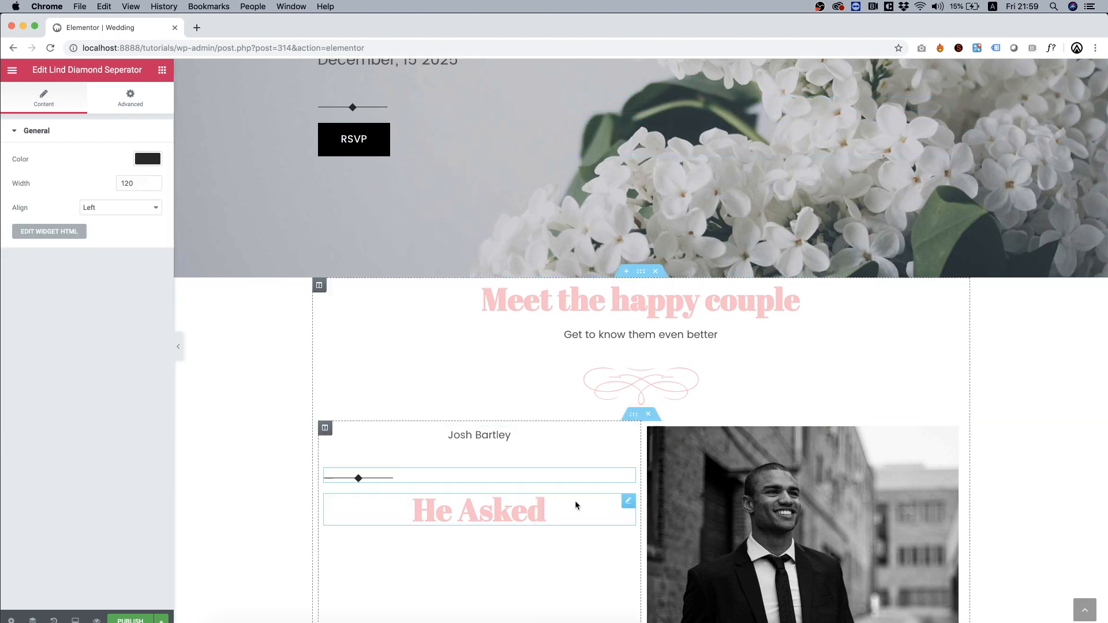
Set the pasted divider's alignment to Center
{"action": "left_click", "coordinate": [102, 207]}
{"action": "left_click", "coordinate": [98, 197]}
{"action": "left_click", "coordinate": [116, 207]}
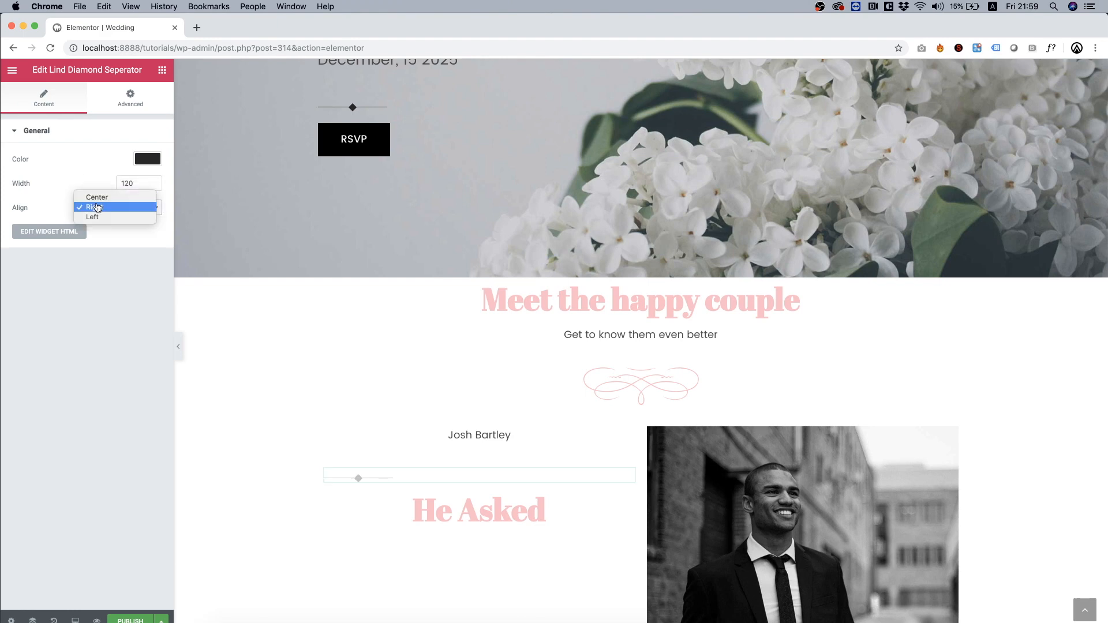
{"action": "left_click", "coordinate": [96, 195]}
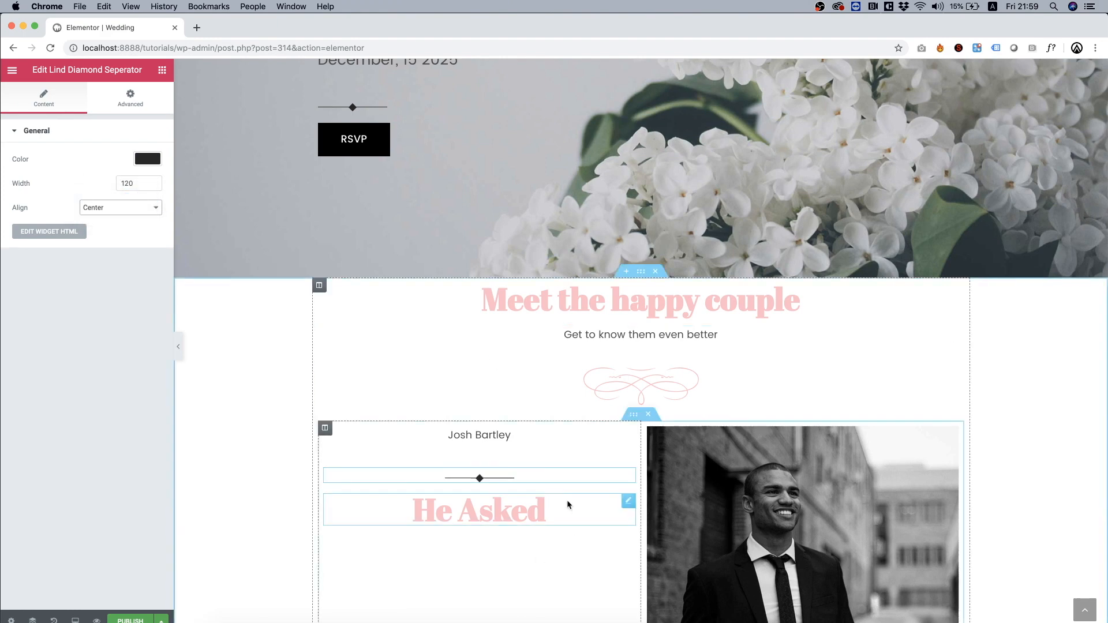
{"action": "scroll", "coordinate": [472, 515], "scroll_direction": "down", "scroll_amount": 5}
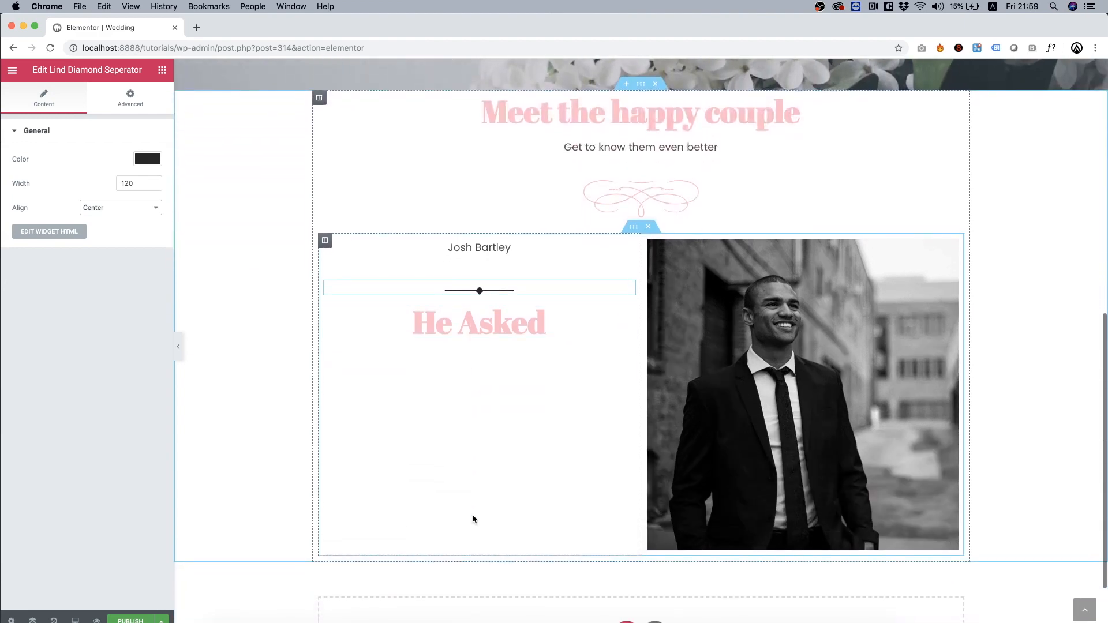
{"action": "left_click", "coordinate": [557, 330]}
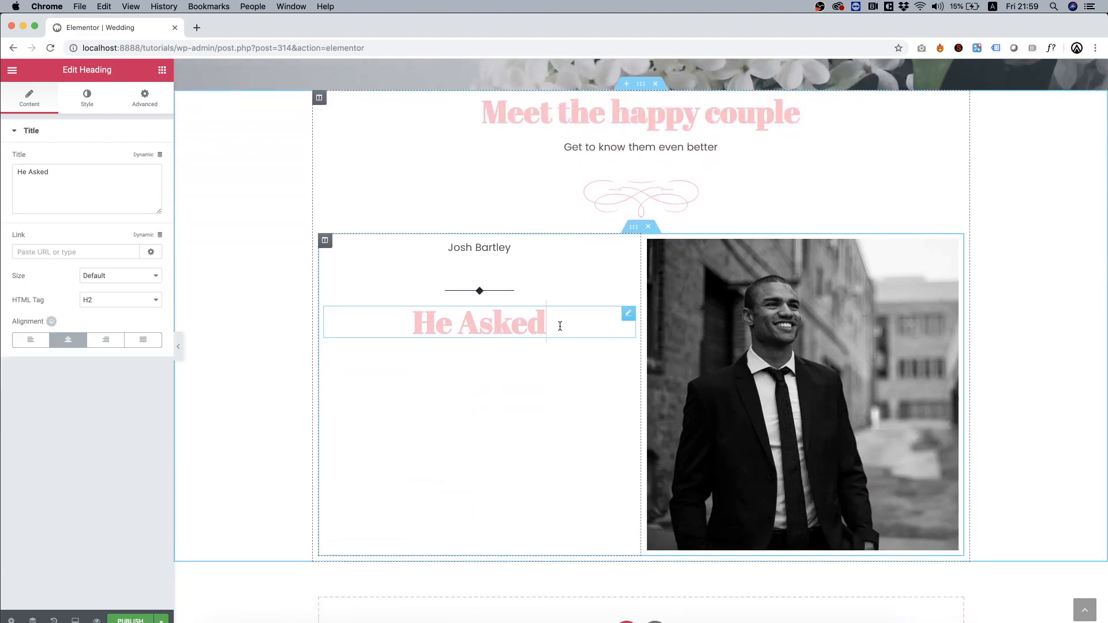
Change the He Asked heading's text colour to the black (#000000) preset
{"action": "left_click", "coordinate": [81, 99]}
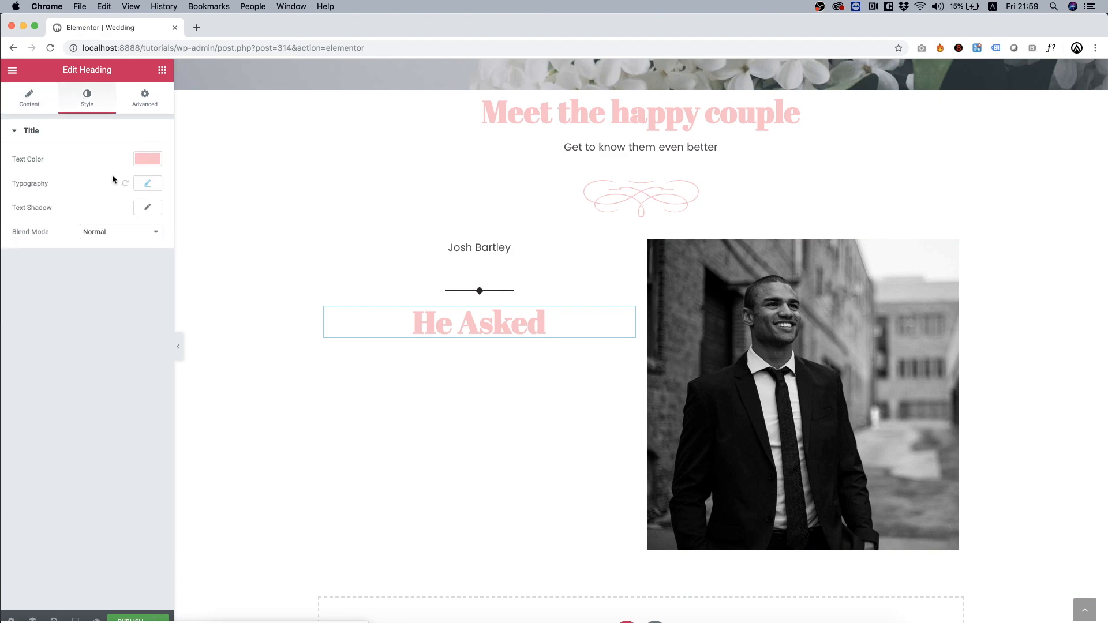
{"action": "left_click", "coordinate": [149, 159]}
{"action": "left_click", "coordinate": [105, 296]}
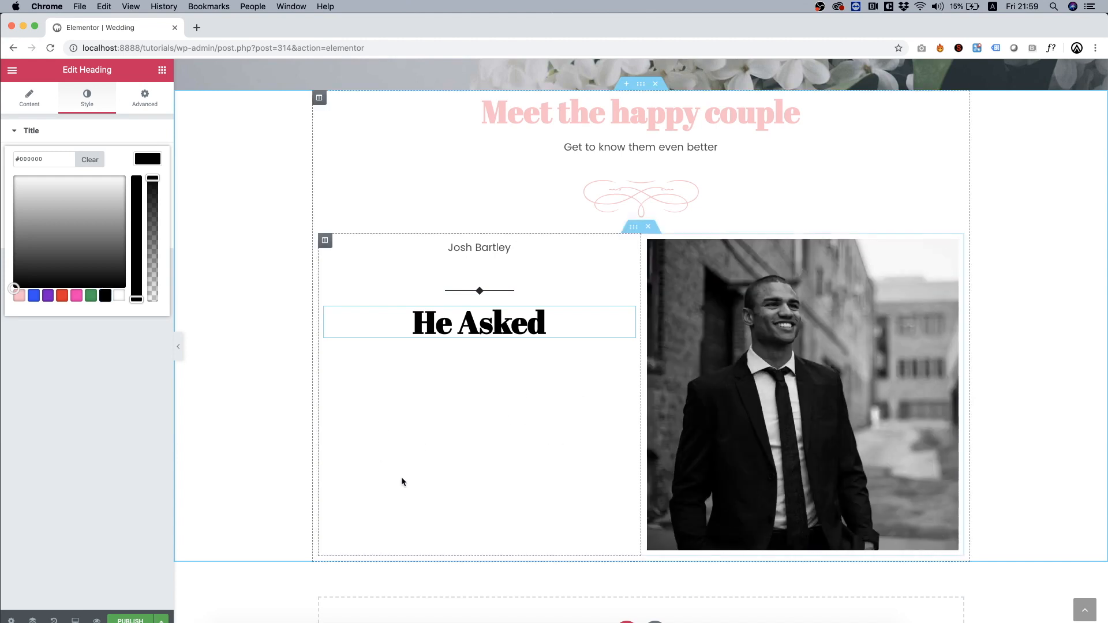
{"action": "left_click", "coordinate": [325, 241]}
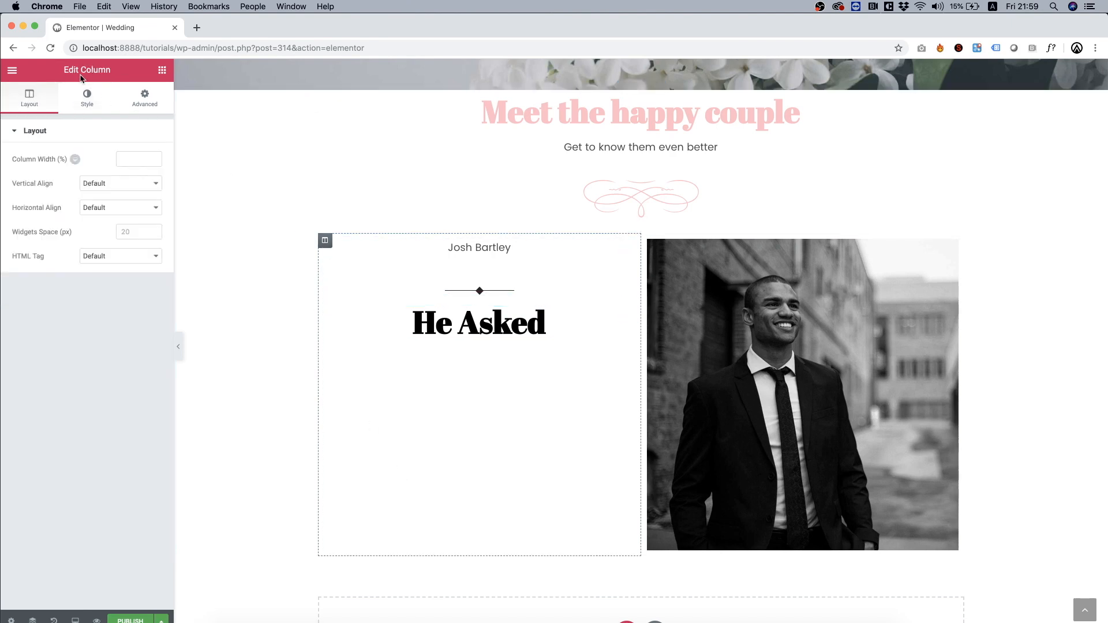
Set the left column's Vertical Align to Middle
{"action": "left_click", "coordinate": [101, 185]}
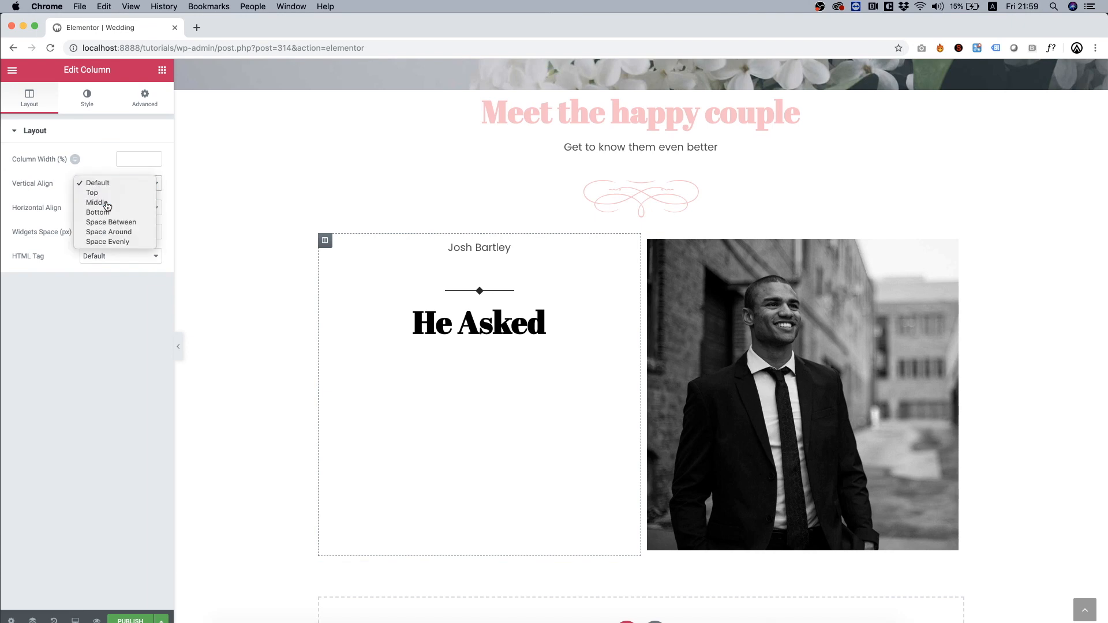
{"action": "left_click", "coordinate": [106, 204]}
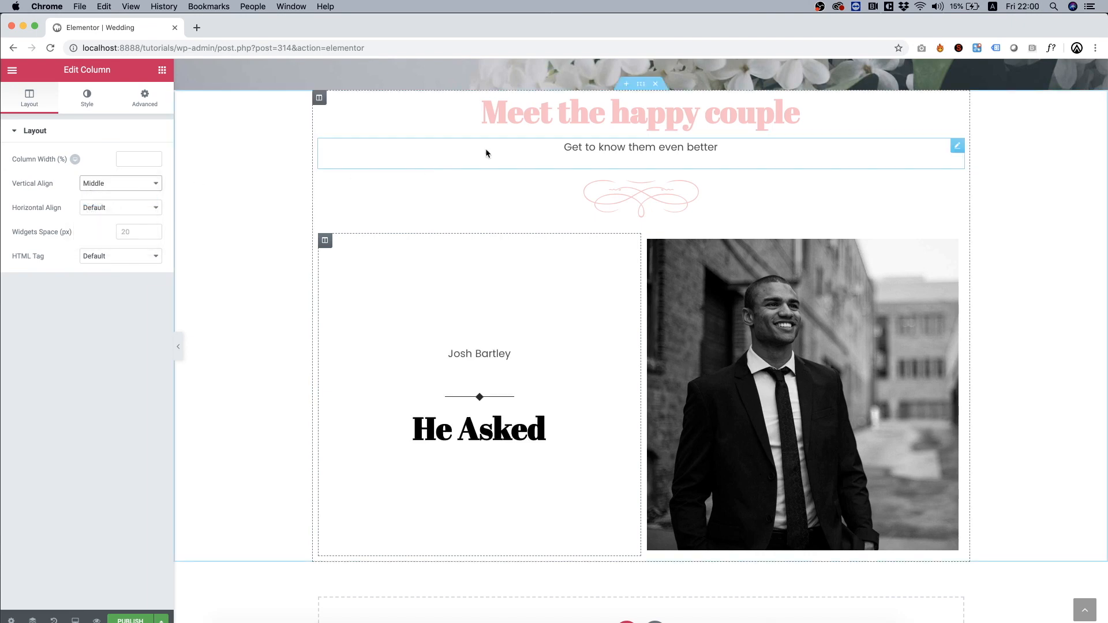
{"action": "scroll", "coordinate": [486, 148], "scroll_direction": "down", "scroll_amount": 1}
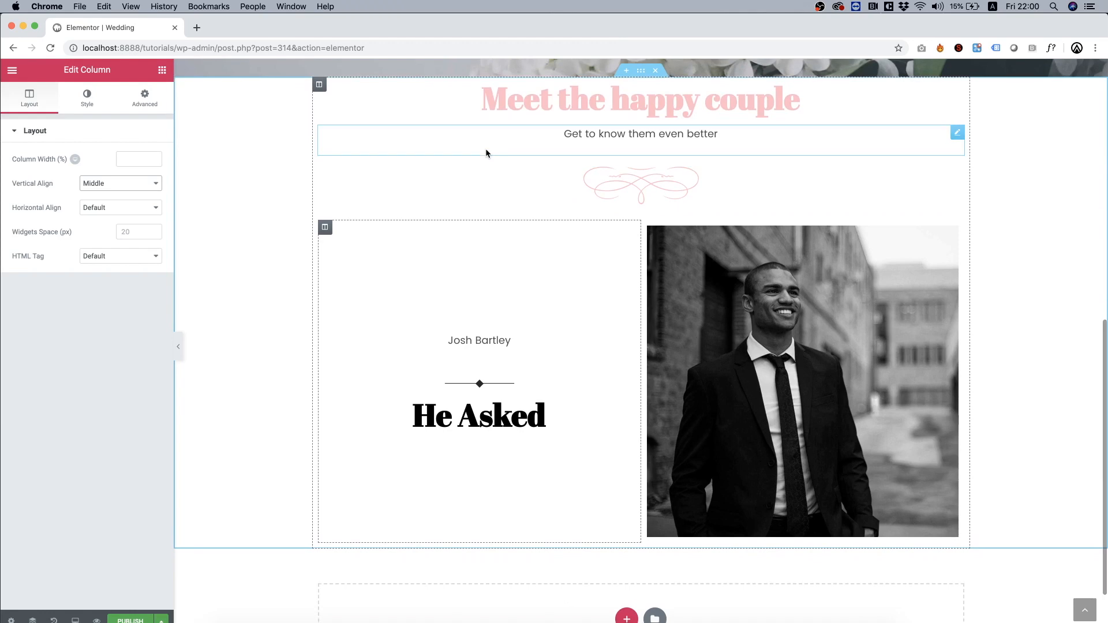
{"action": "scroll", "coordinate": [485, 148], "scroll_direction": "down", "scroll_amount": 1}
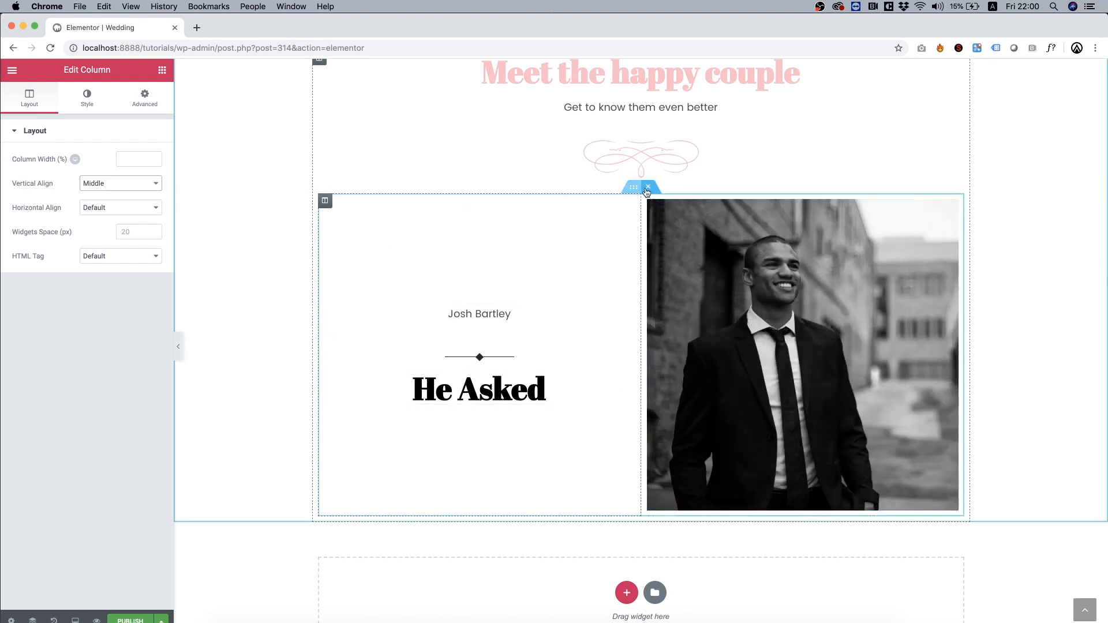
{"action": "right_click", "coordinate": [326, 203]}
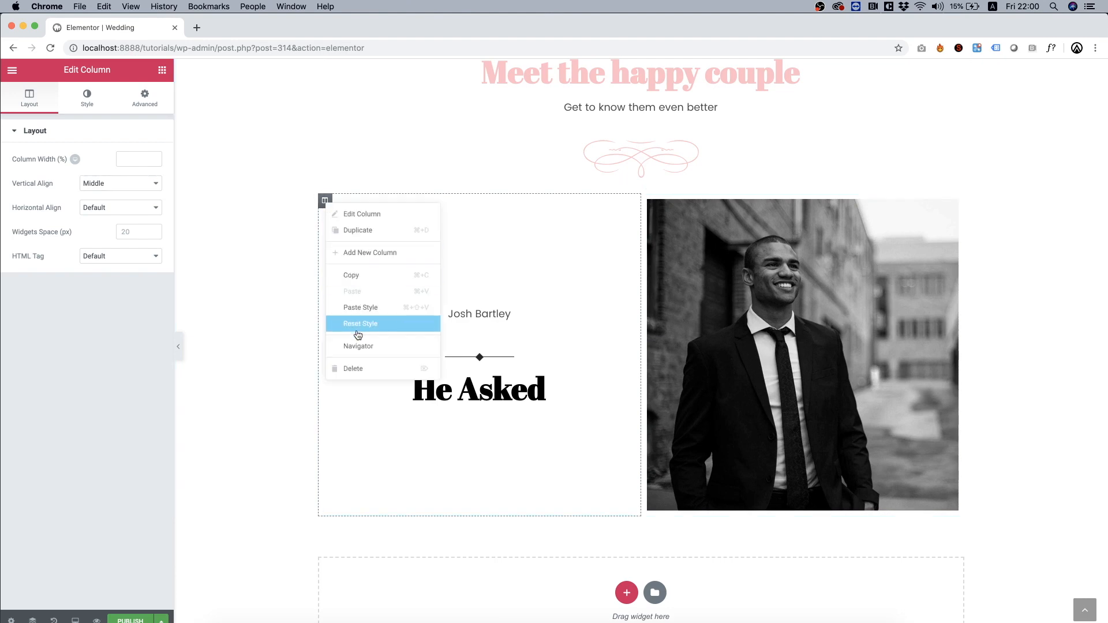
{"action": "left_click", "coordinate": [497, 211]}
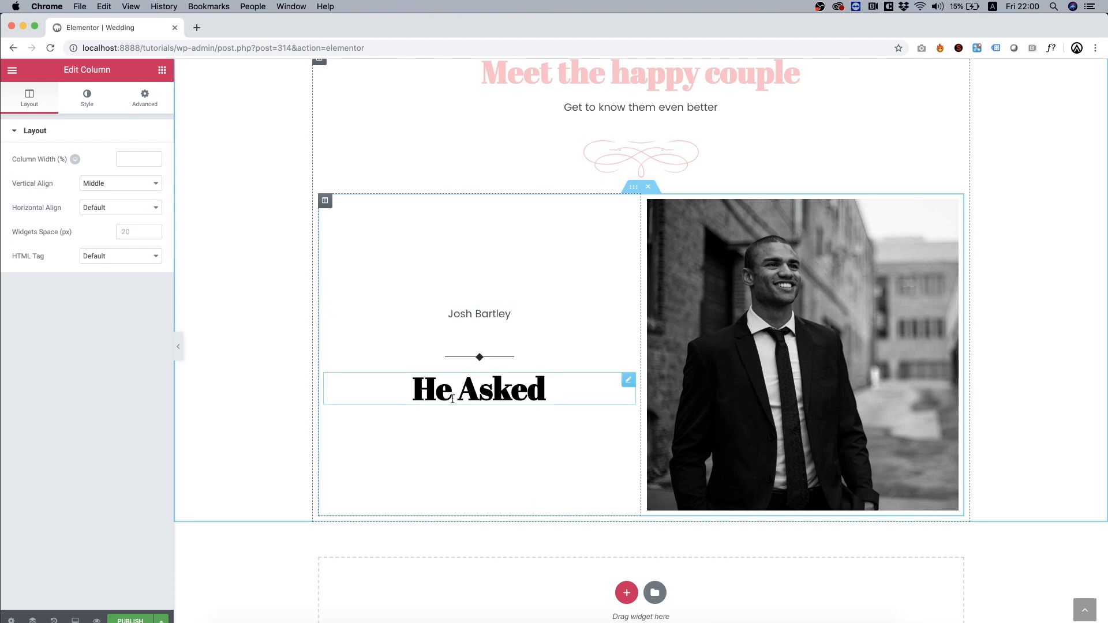
{"action": "mouse_move", "coordinate": [682, 276]}
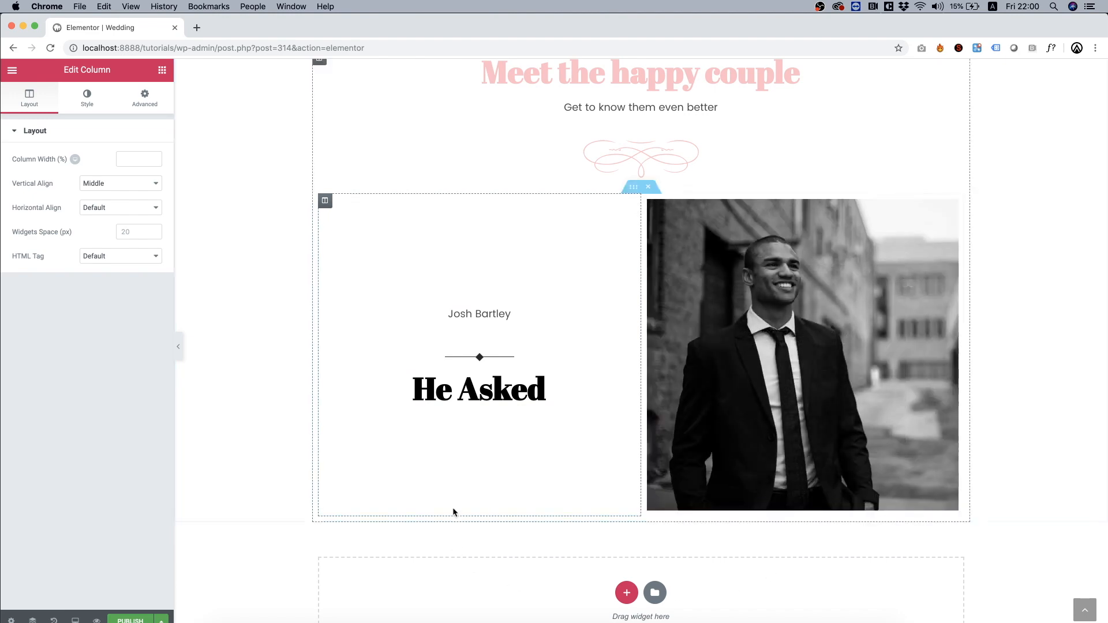
Duplicate the groom's inner section and move the copy's text column to the right side
{"action": "right_click", "coordinate": [632, 190]}
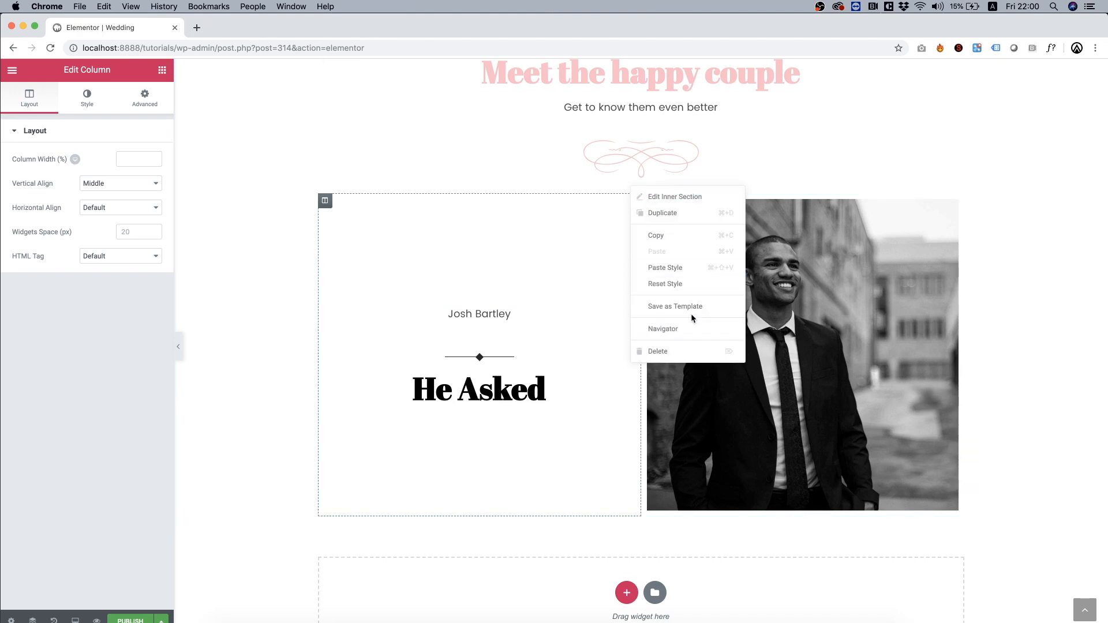
{"action": "left_click", "coordinate": [661, 213]}
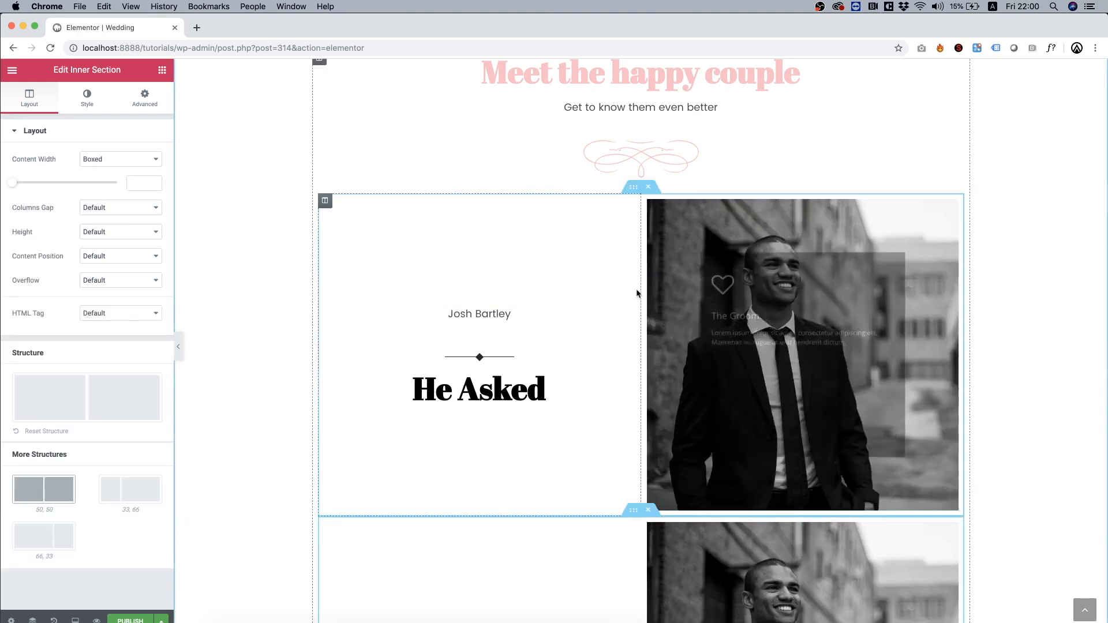
{"action": "scroll", "coordinate": [638, 292], "scroll_direction": "down", "scroll_amount": 5}
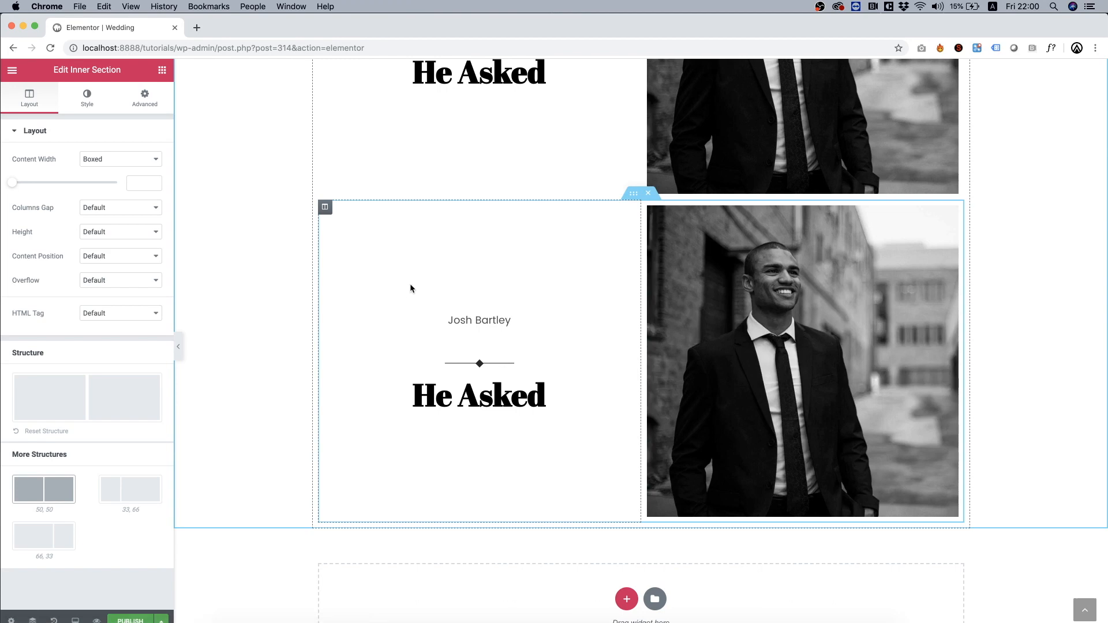
{"action": "left_click_drag", "start_coordinate": [326, 214], "coordinate": [773, 246]}
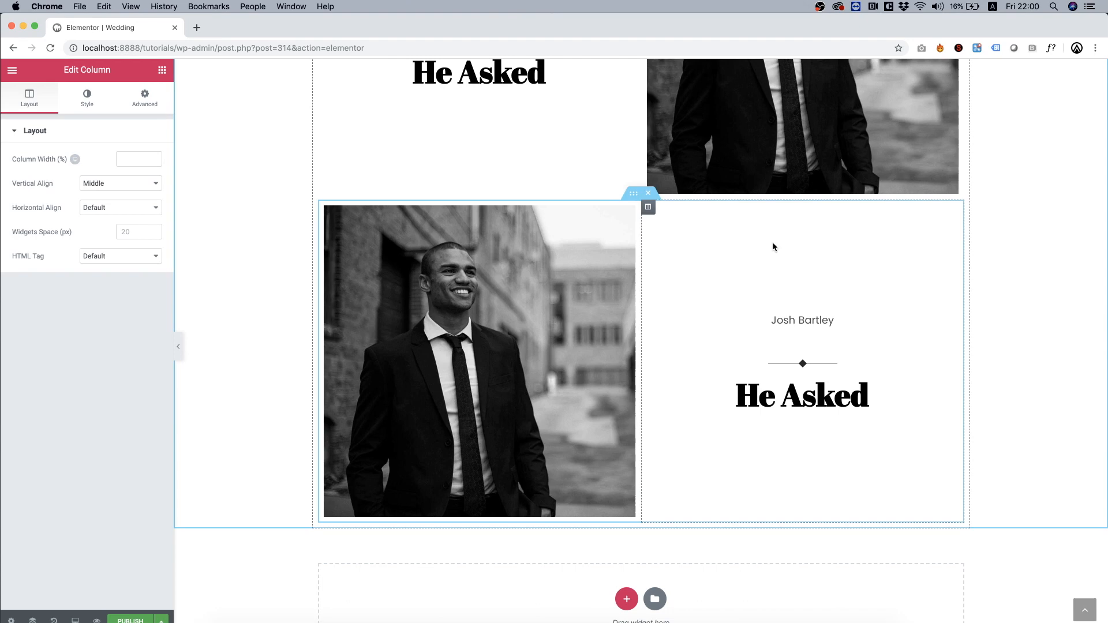
Swap the copied box's picture for bride.jpg and retitle it 'The Bride'
{"action": "left_click", "coordinate": [583, 275]}
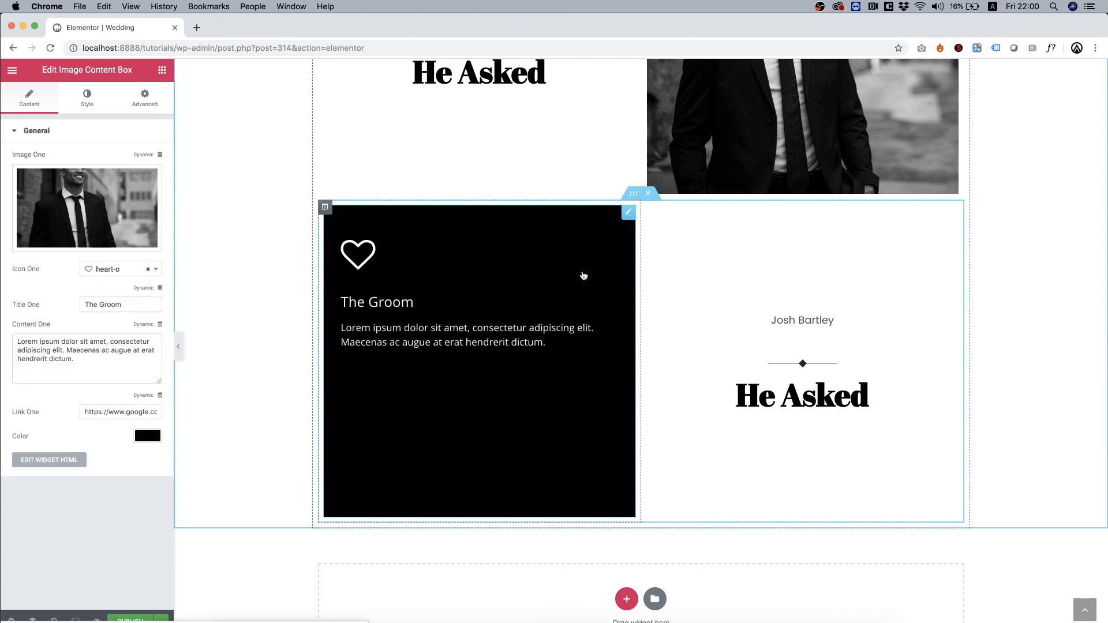
{"action": "left_click", "coordinate": [124, 192]}
{"action": "left_click", "coordinate": [261, 205]}
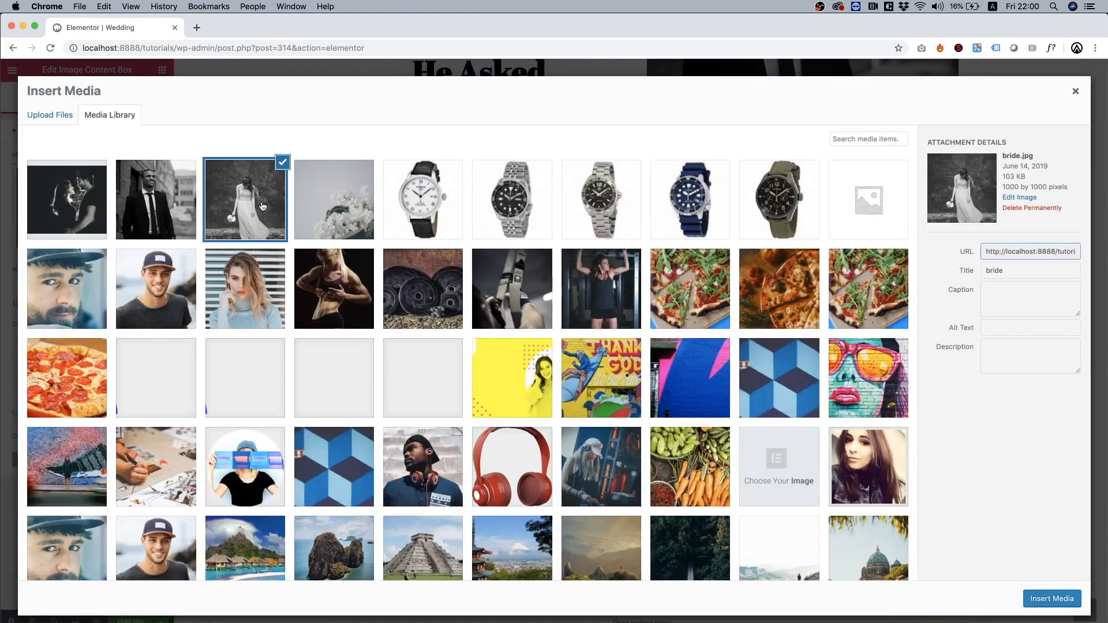
{"action": "left_click", "coordinate": [1057, 600]}
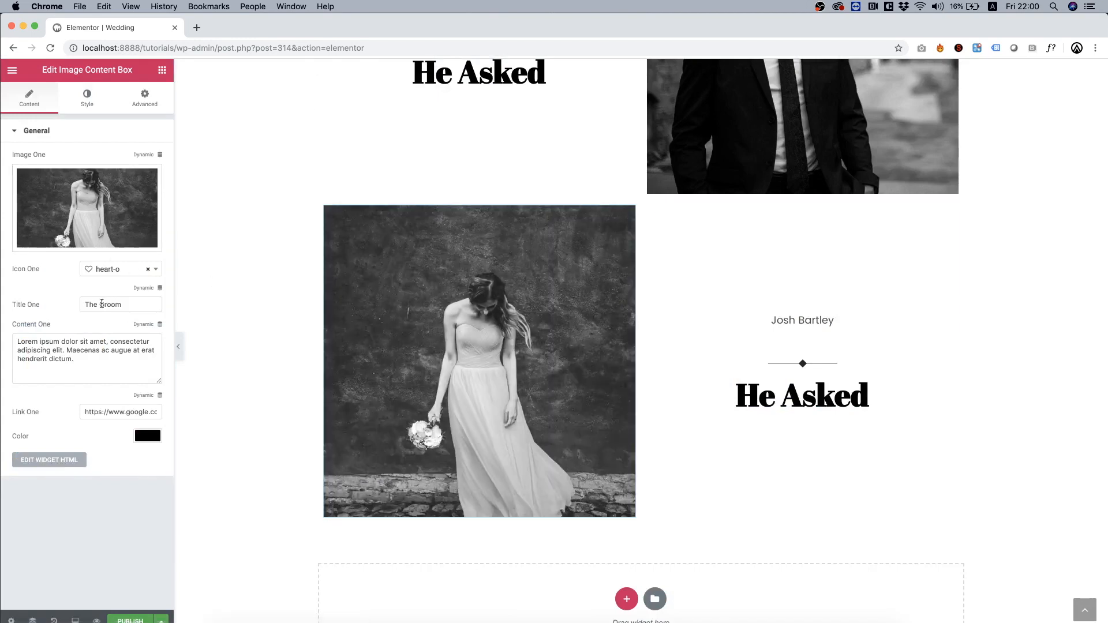
{"action": "type", "text": "Bride"}
Change the copied heading to 'She said Yes!' and replace the name text with the bride's name
{"action": "left_click", "coordinate": [795, 396]}
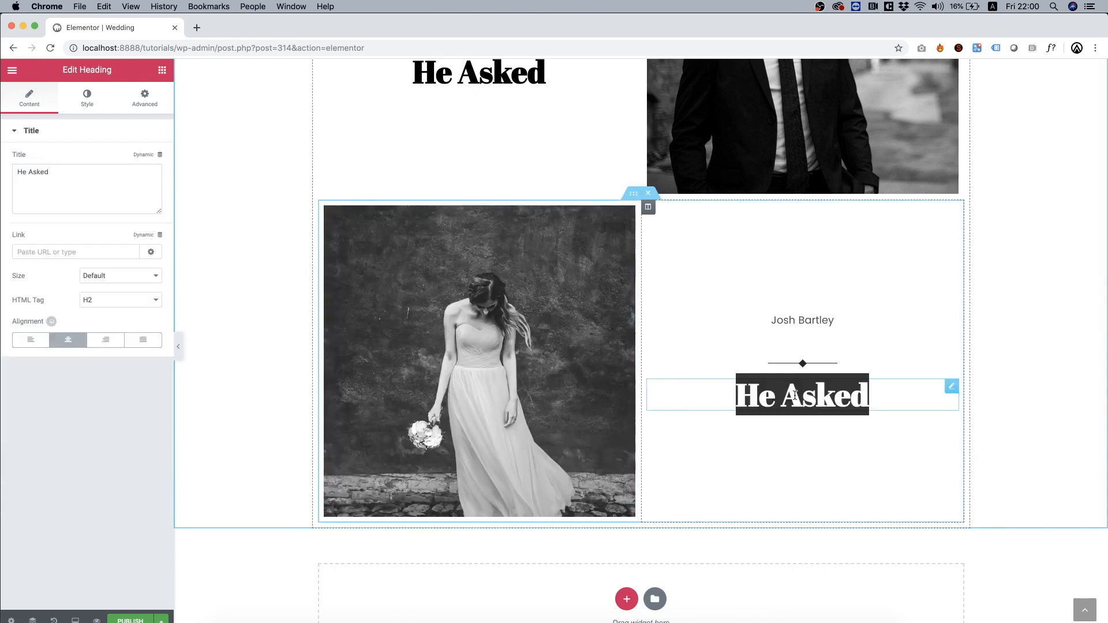
{"action": "type", "text": "She said"}
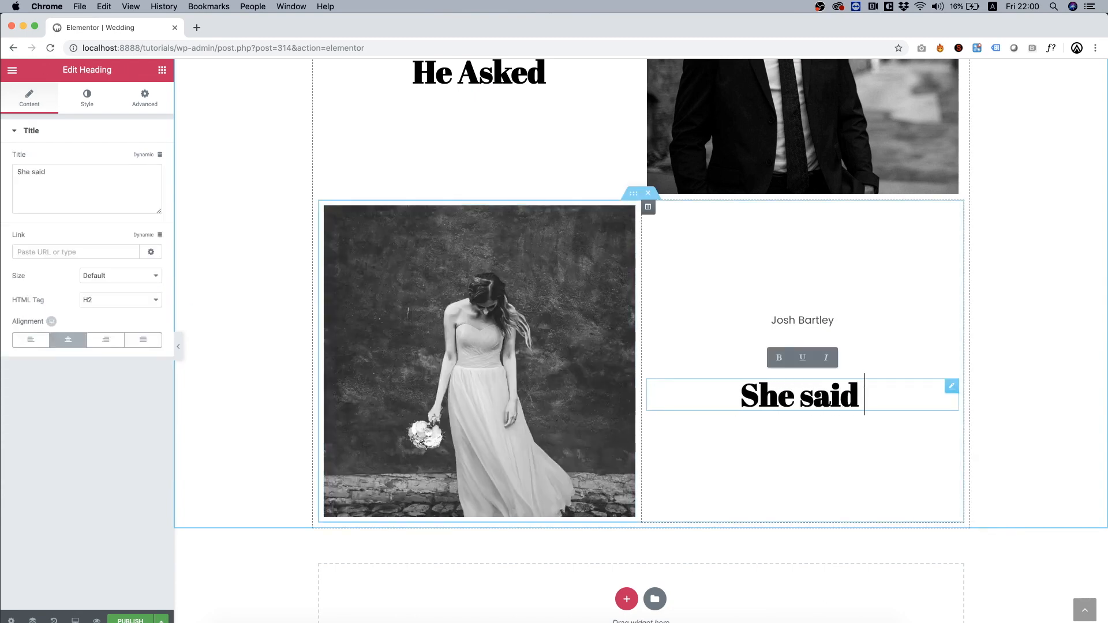
{"action": "type", "text": " Yes!"}
{"action": "left_click", "coordinate": [823, 322]}
{"action": "triple_click", "coordinate": [823, 321]}
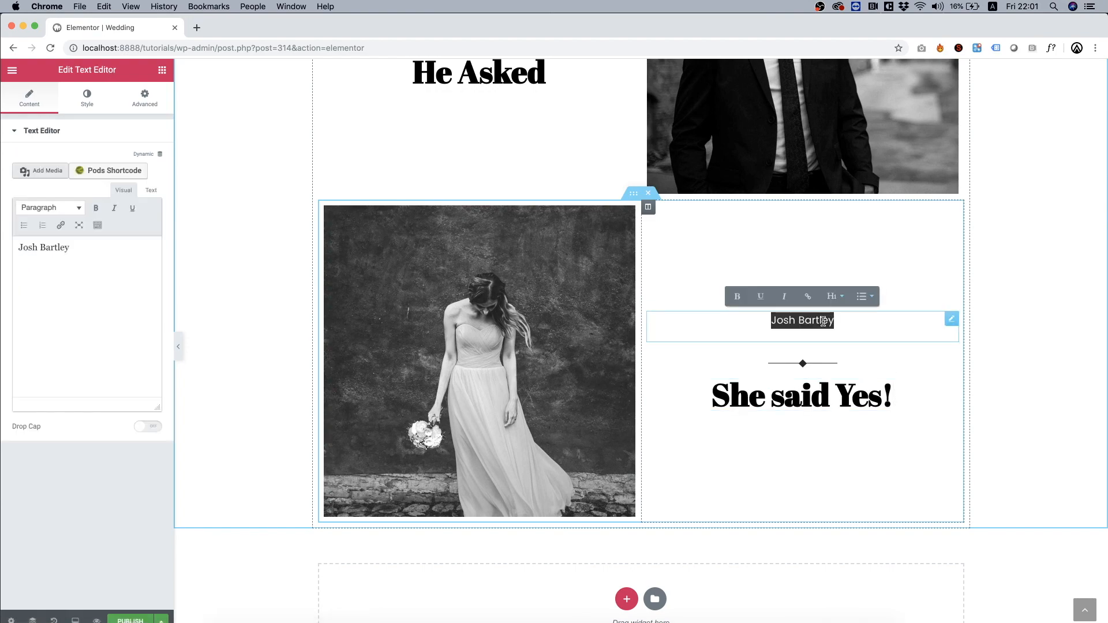
{"action": "scroll", "coordinate": [585, 227], "scroll_direction": "up", "scroll_amount": 15}
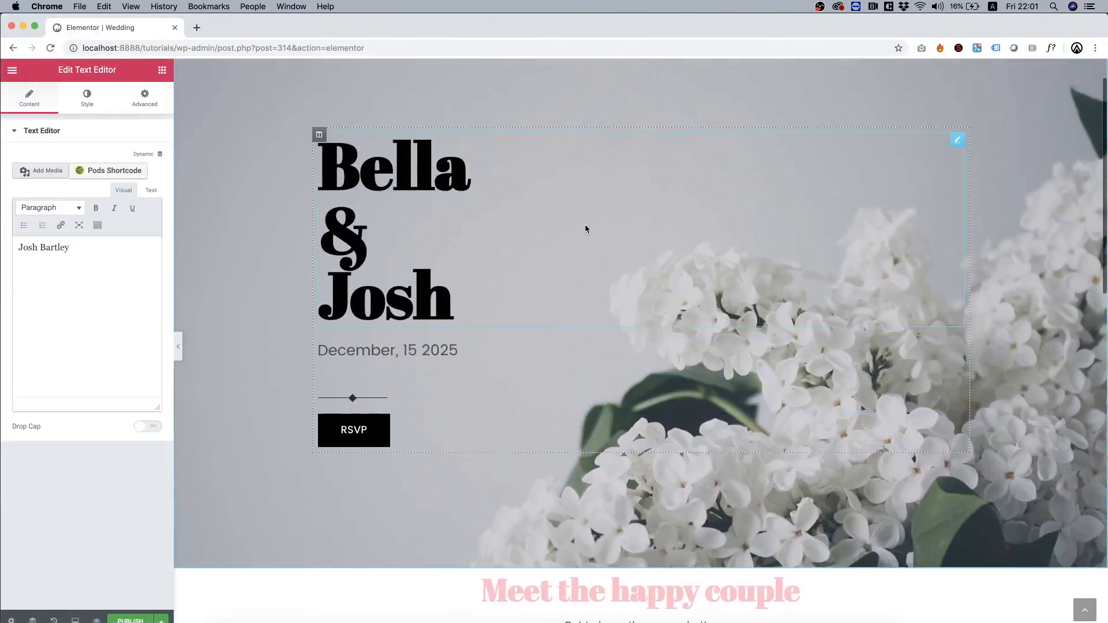
{"action": "scroll", "coordinate": [585, 229], "scroll_direction": "down", "scroll_amount": 15}
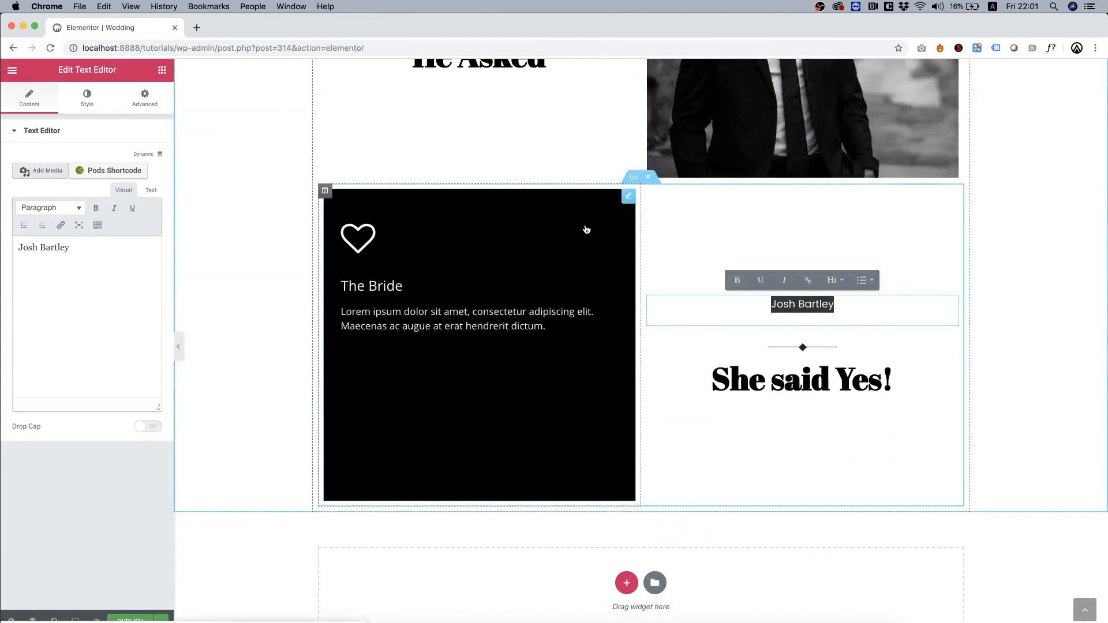
{"action": "type", "text": "Bella Stanley"}
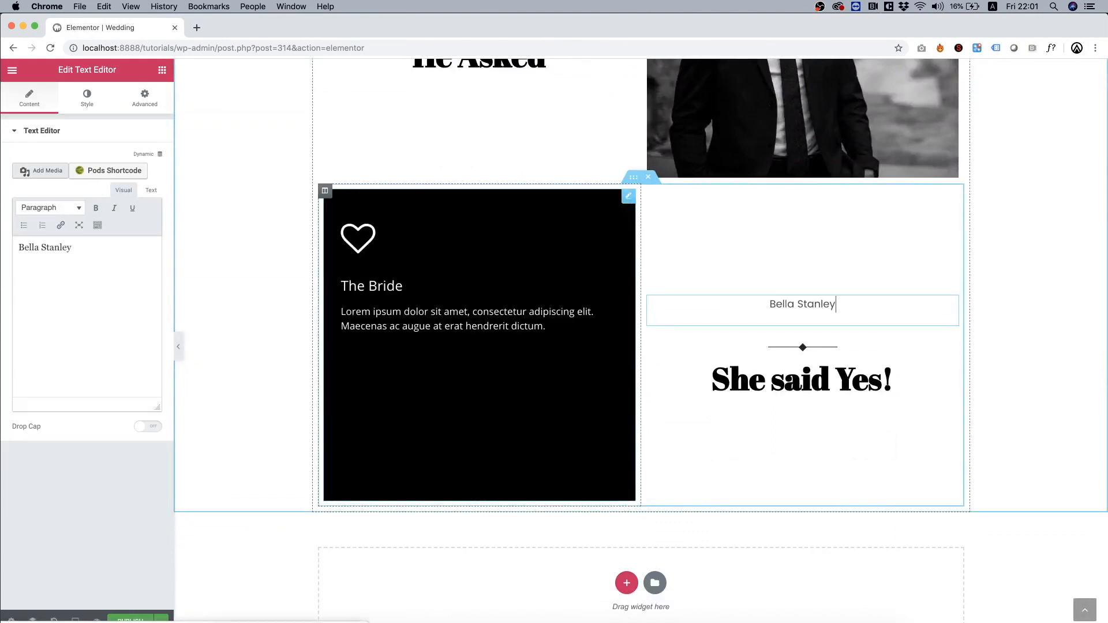
{"action": "scroll", "coordinate": [1056, 291], "scroll_direction": "up", "scroll_amount": 5}
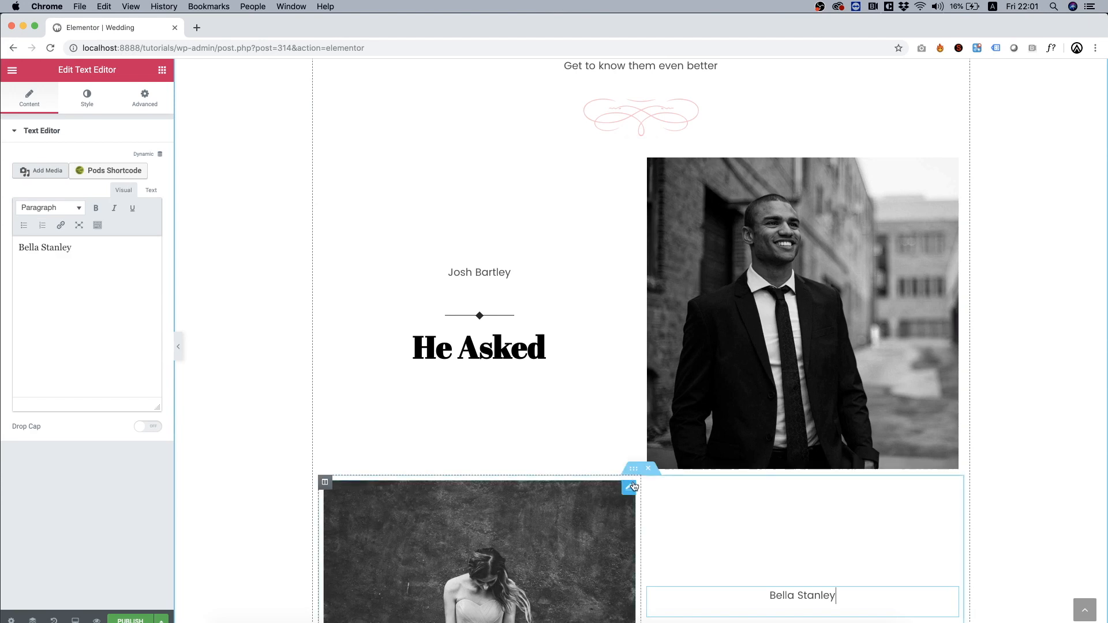
{"action": "scroll", "coordinate": [637, 484], "scroll_direction": "down", "scroll_amount": 3}
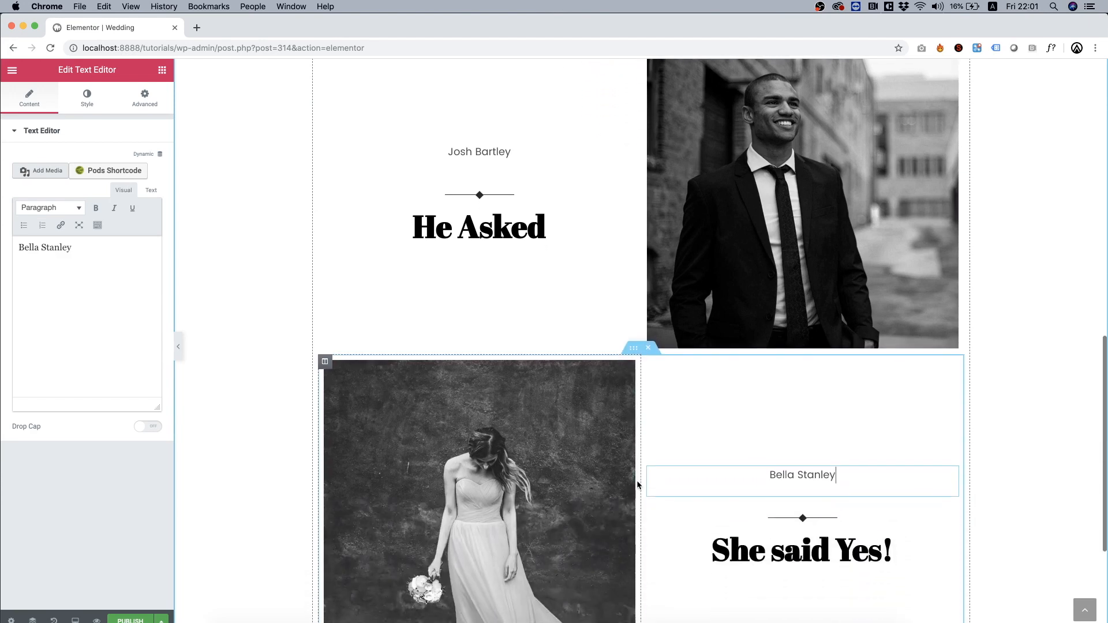
Set the bride photo column's padding to 0 in its Advanced settings
{"action": "right_click", "coordinate": [637, 365]}
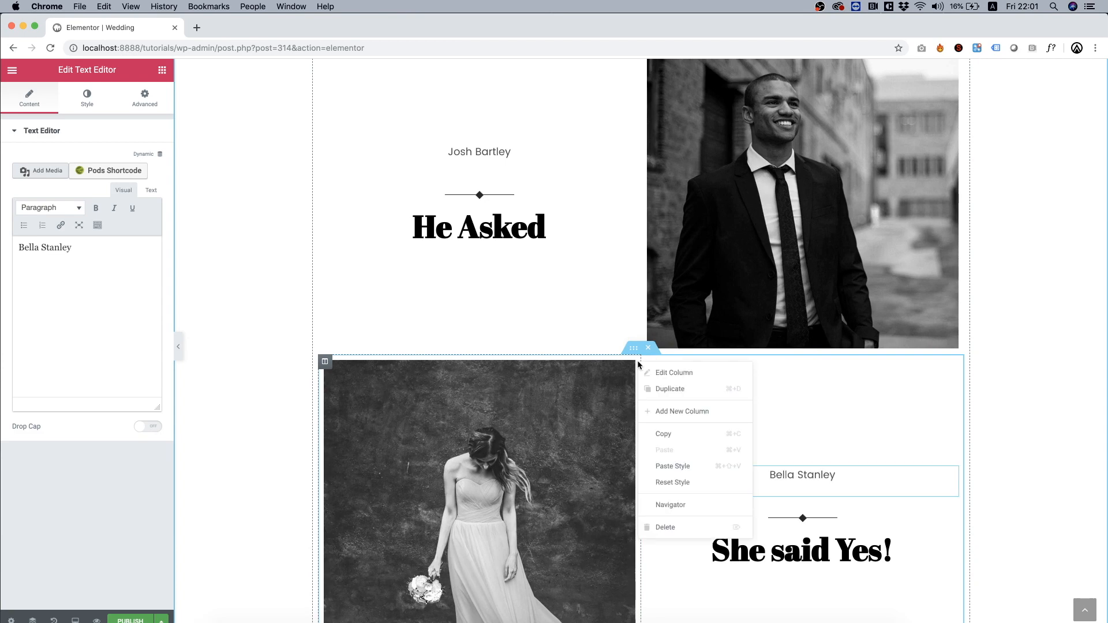
{"action": "left_click", "coordinate": [657, 371]}
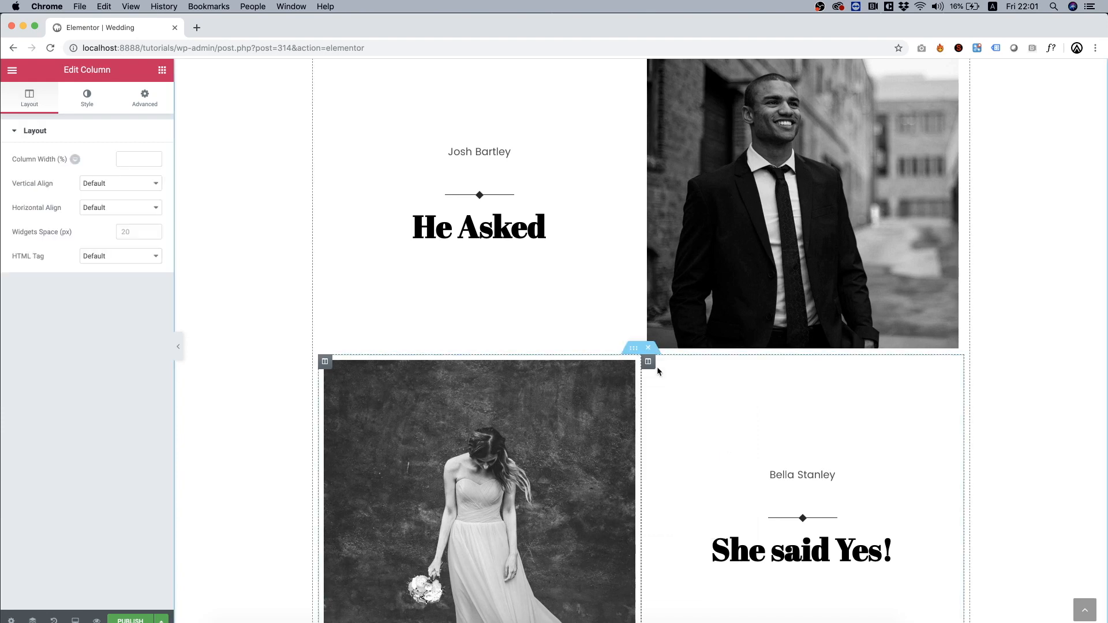
{"action": "left_click", "coordinate": [147, 98]}
{"action": "left_click", "coordinate": [150, 228]}
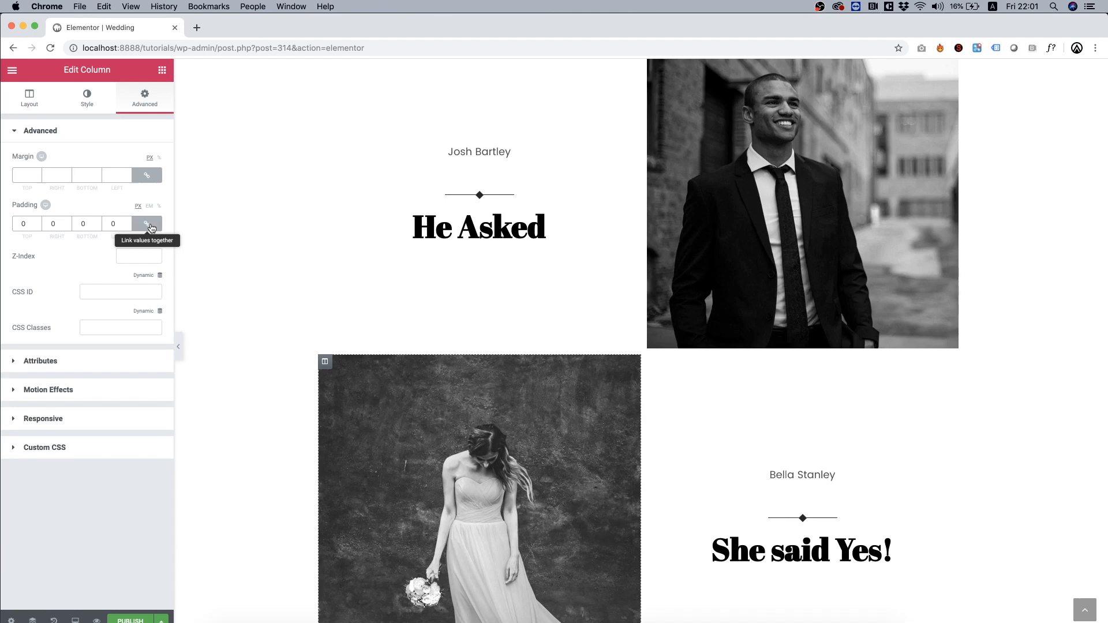
{"action": "mouse_move", "coordinate": [362, 398]}
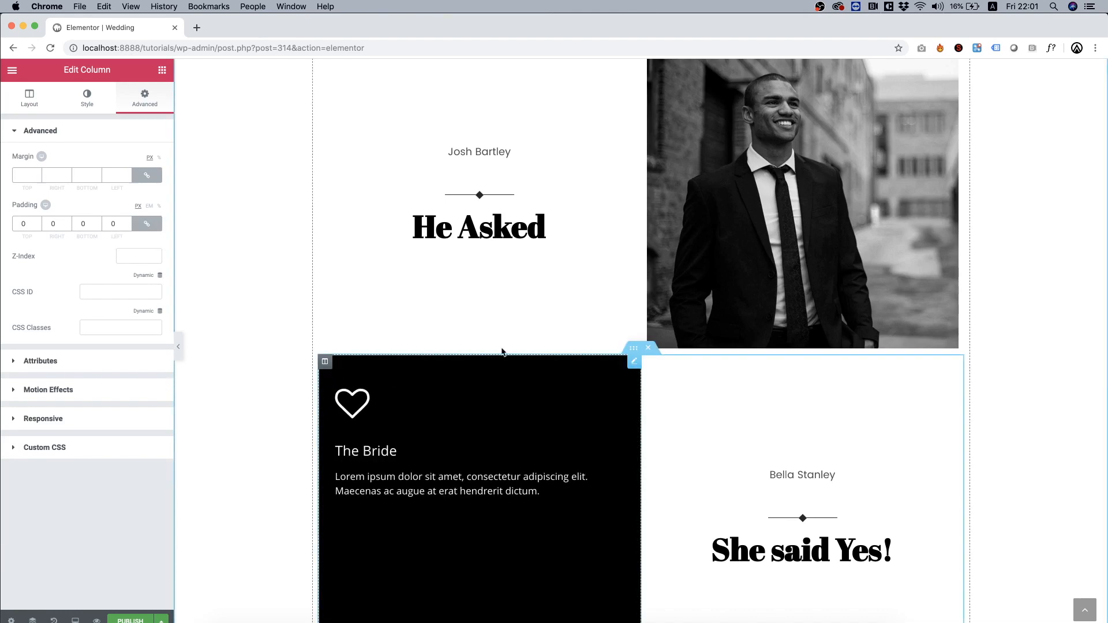
Set the groom photo column's padding to 0 as well
{"action": "right_click", "coordinate": [645, 304]}
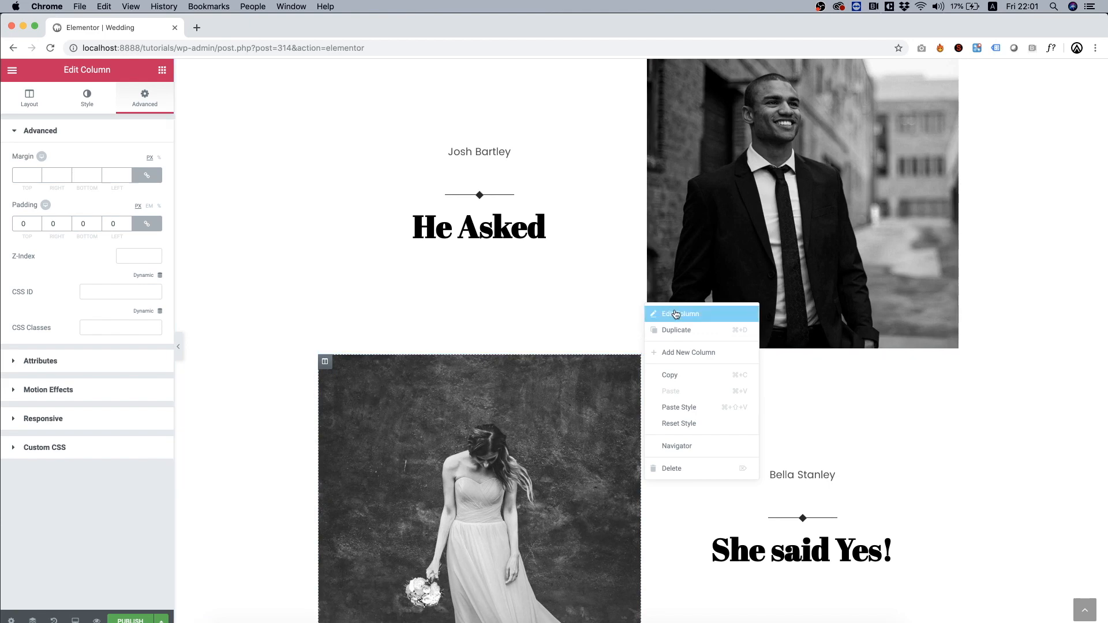
{"action": "left_click", "coordinate": [675, 314]}
{"action": "left_click", "coordinate": [153, 103]}
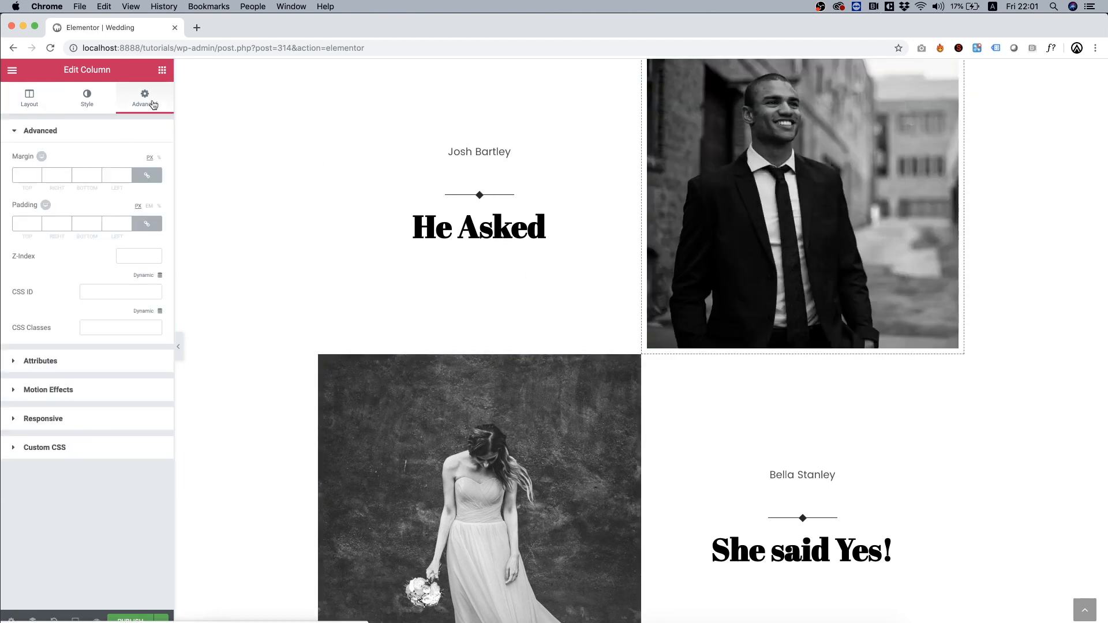
{"action": "left_click", "coordinate": [149, 231]}
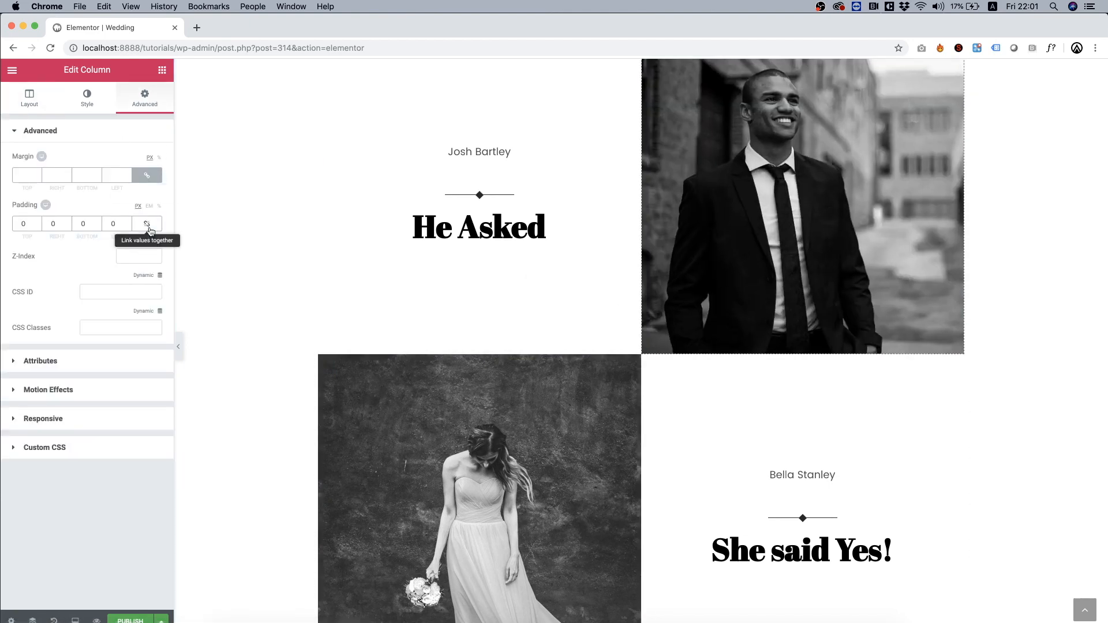
{"action": "scroll", "coordinate": [400, 236], "scroll_direction": "up", "scroll_amount": 5}
{"action": "scroll", "coordinate": [402, 241], "scroll_direction": "down", "scroll_amount": 8}
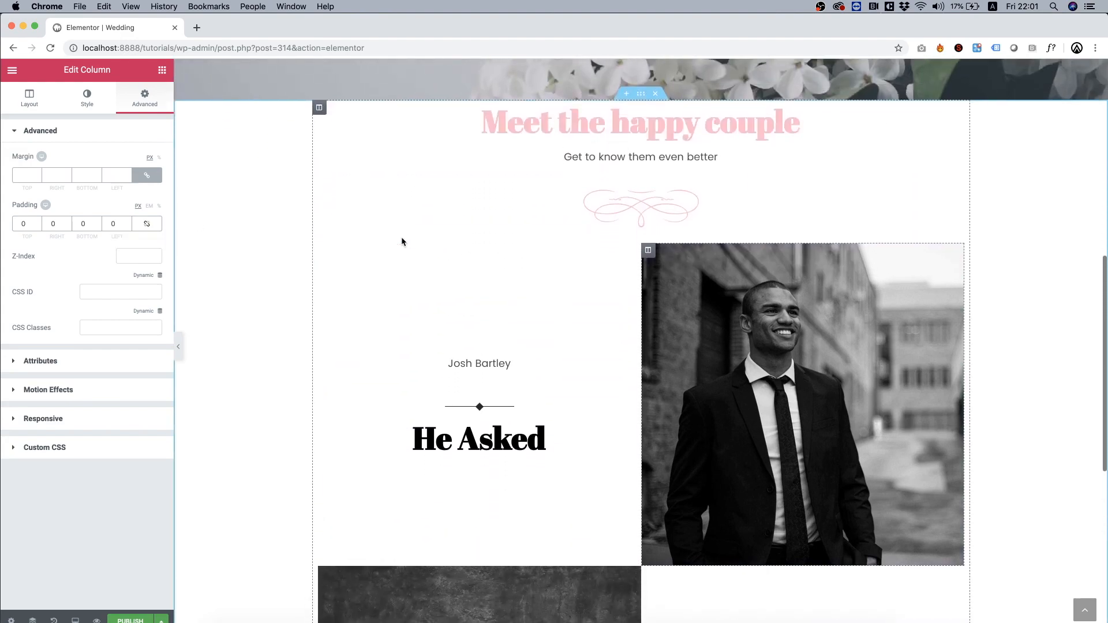
{"action": "scroll", "coordinate": [402, 241], "scroll_direction": "up", "scroll_amount": 6}
{"action": "scroll", "coordinate": [402, 241], "scroll_direction": "up", "scroll_amount": 3}
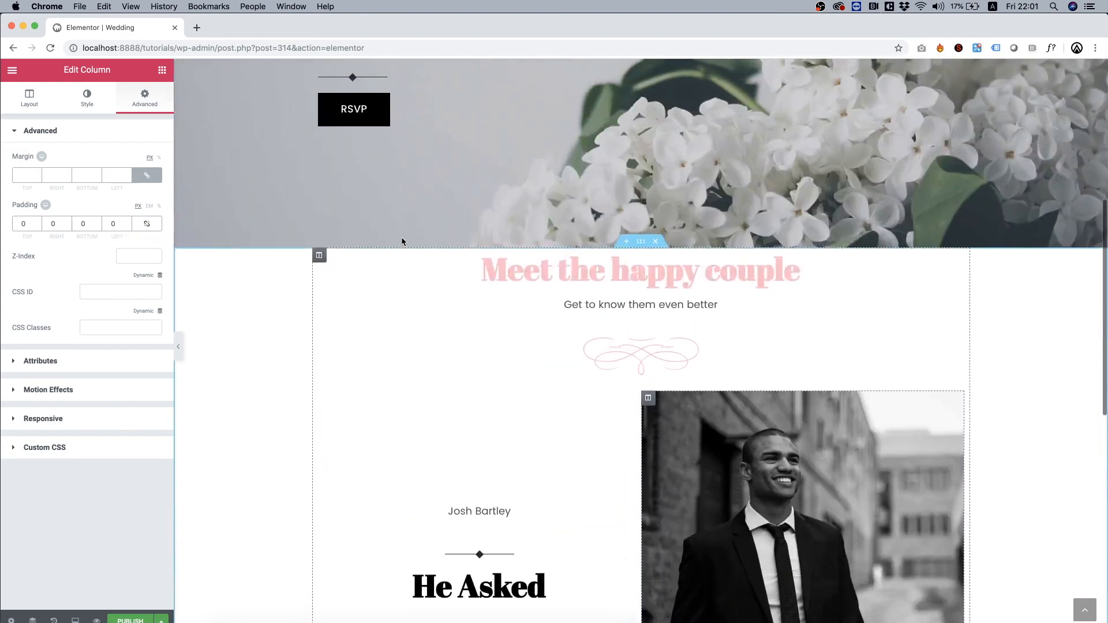
Give the couple section 100 px padding at top and bottom
{"action": "right_click", "coordinate": [226, 278]}
{"action": "left_click", "coordinate": [255, 288]}
{"action": "left_click", "coordinate": [145, 98]}
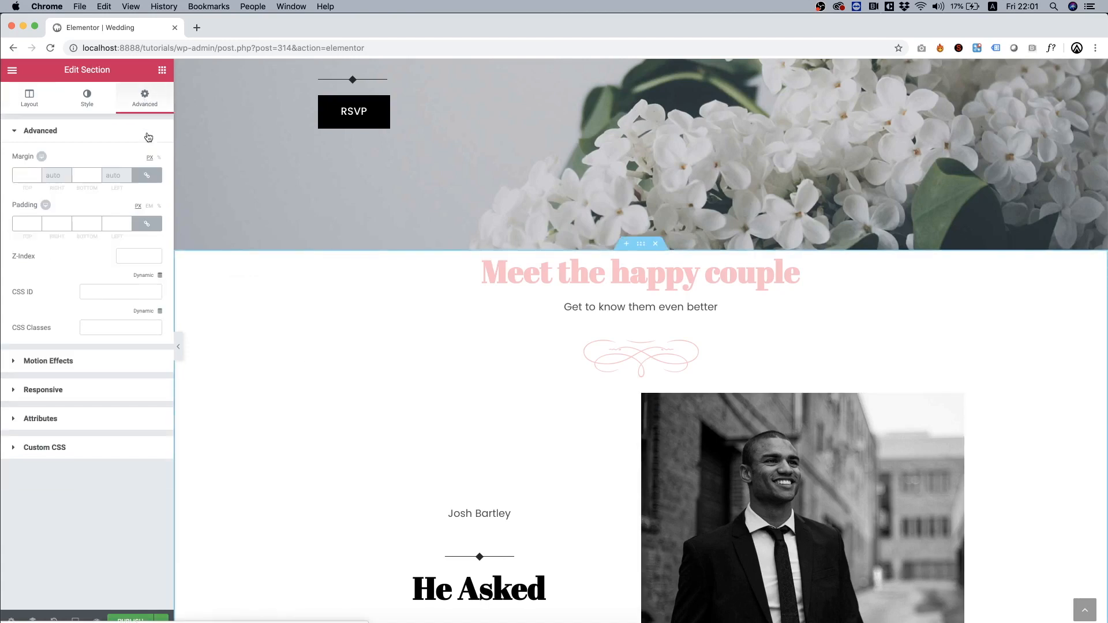
{"action": "left_click", "coordinate": [146, 223]}
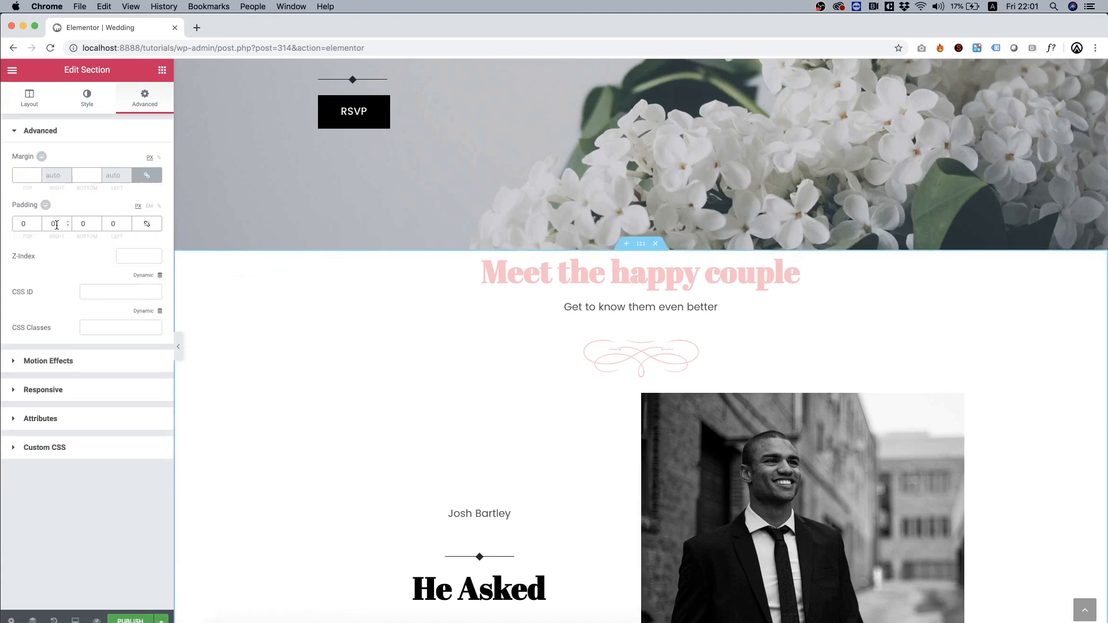
{"action": "left_click", "coordinate": [24, 223]}
{"action": "type", "text": "100"}
{"action": "key", "text": "Tab"}
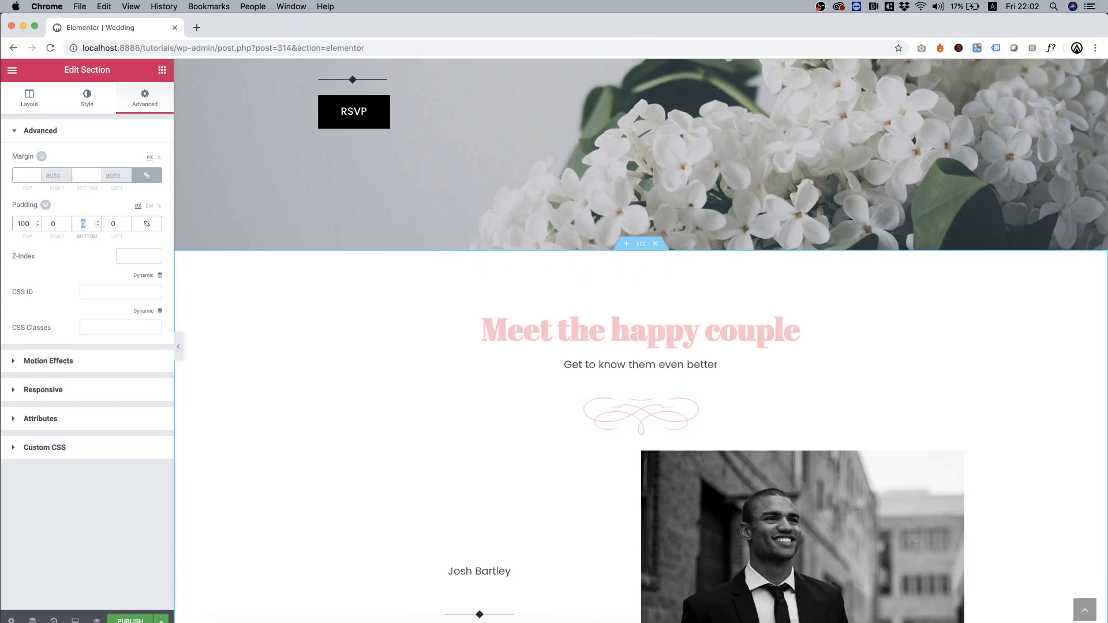
Scroll through the page down to the empty section below the couple rows
{"action": "scroll", "coordinate": [580, 264], "scroll_direction": "down", "scroll_amount": 10}
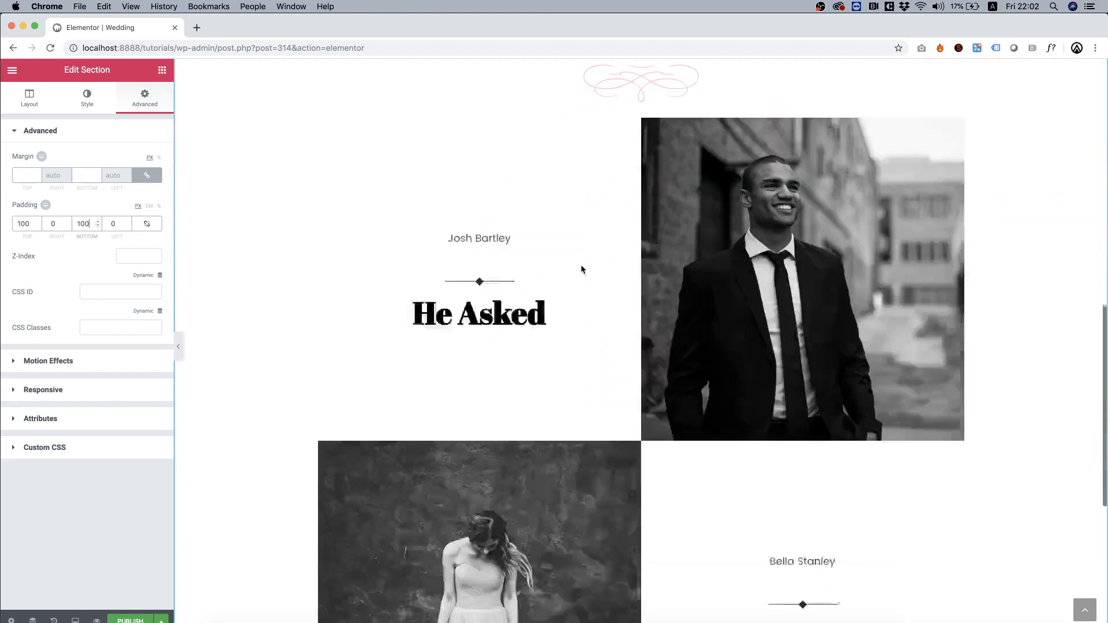
{"action": "scroll", "coordinate": [779, 244], "scroll_direction": "up", "scroll_amount": 7}
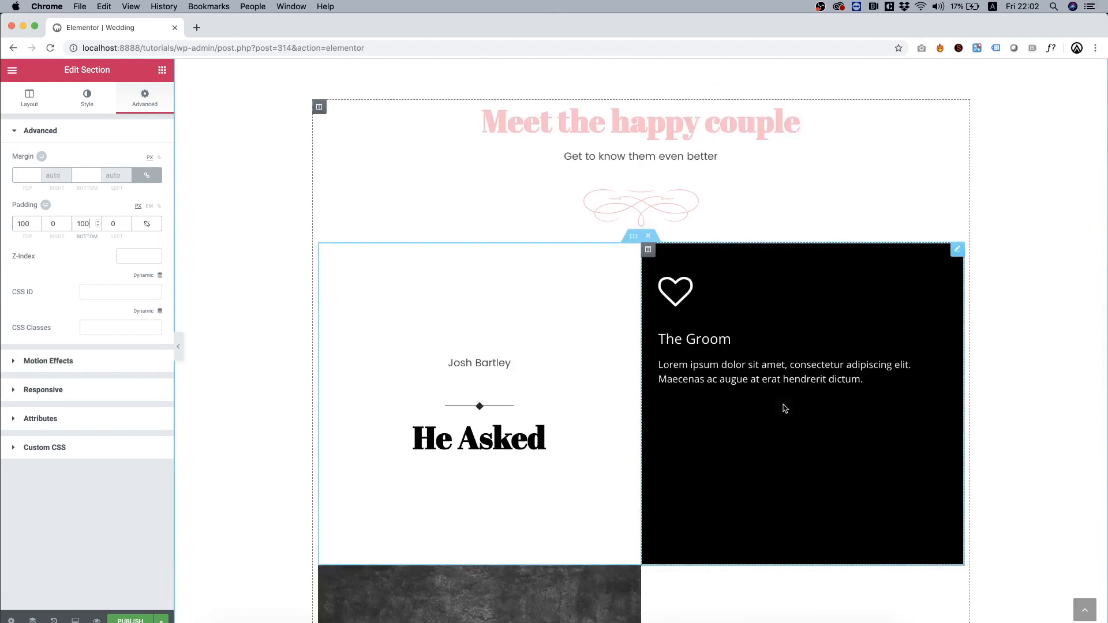
{"action": "scroll", "coordinate": [932, 488], "scroll_direction": "up", "scroll_amount": 8}
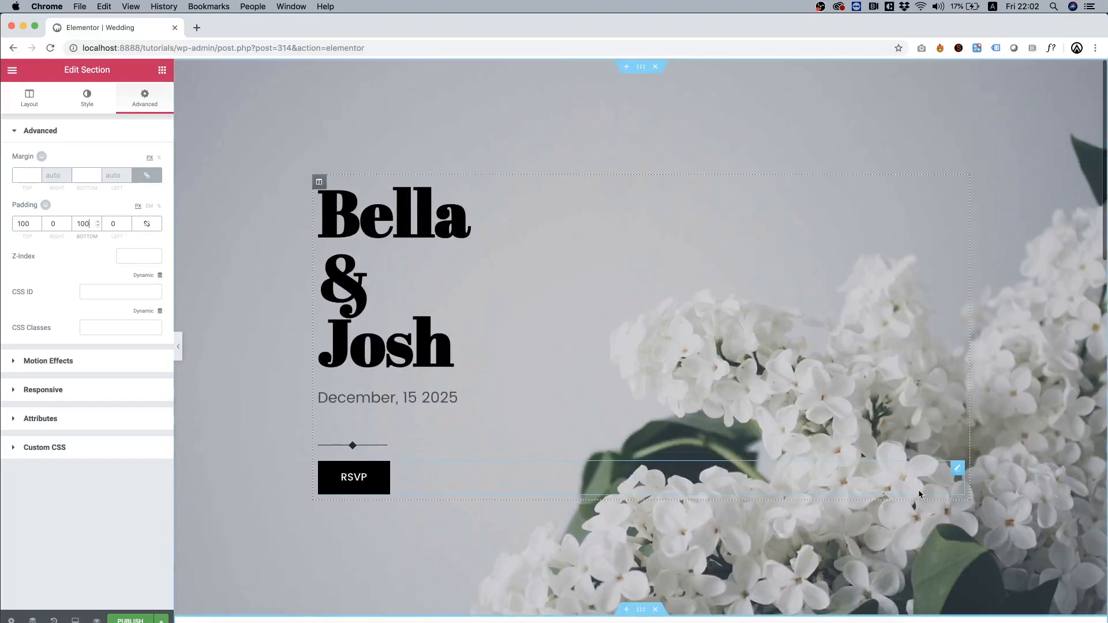
{"action": "scroll", "coordinate": [918, 494], "scroll_direction": "down", "scroll_amount": 8}
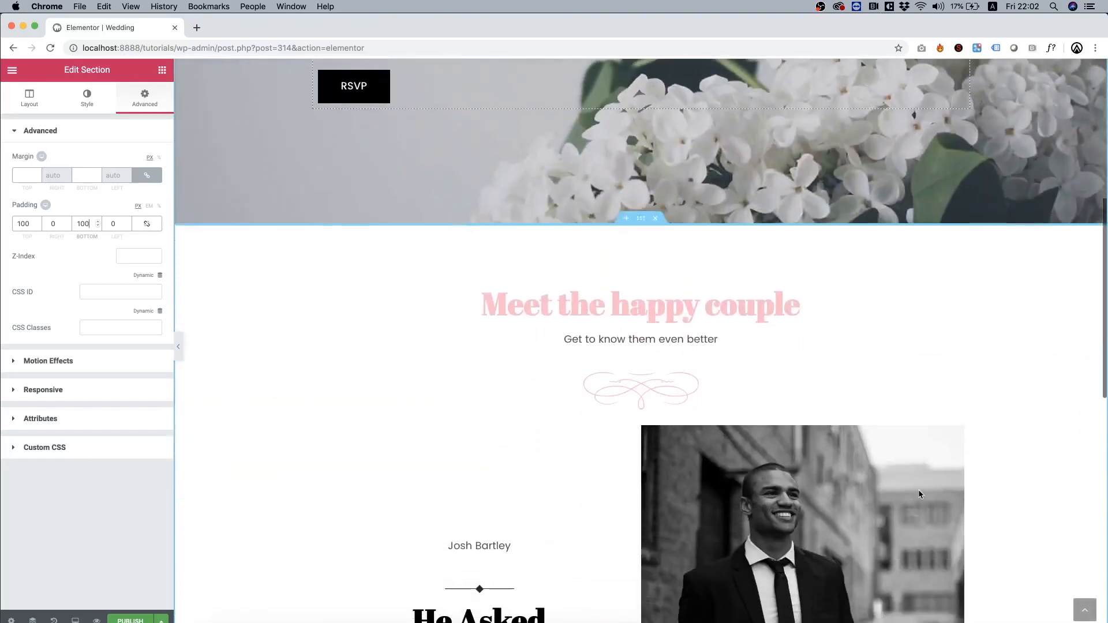
{"action": "scroll", "coordinate": [919, 494], "scroll_direction": "down", "scroll_amount": 6}
{"action": "scroll", "coordinate": [919, 494], "scroll_direction": "up", "scroll_amount": 11}
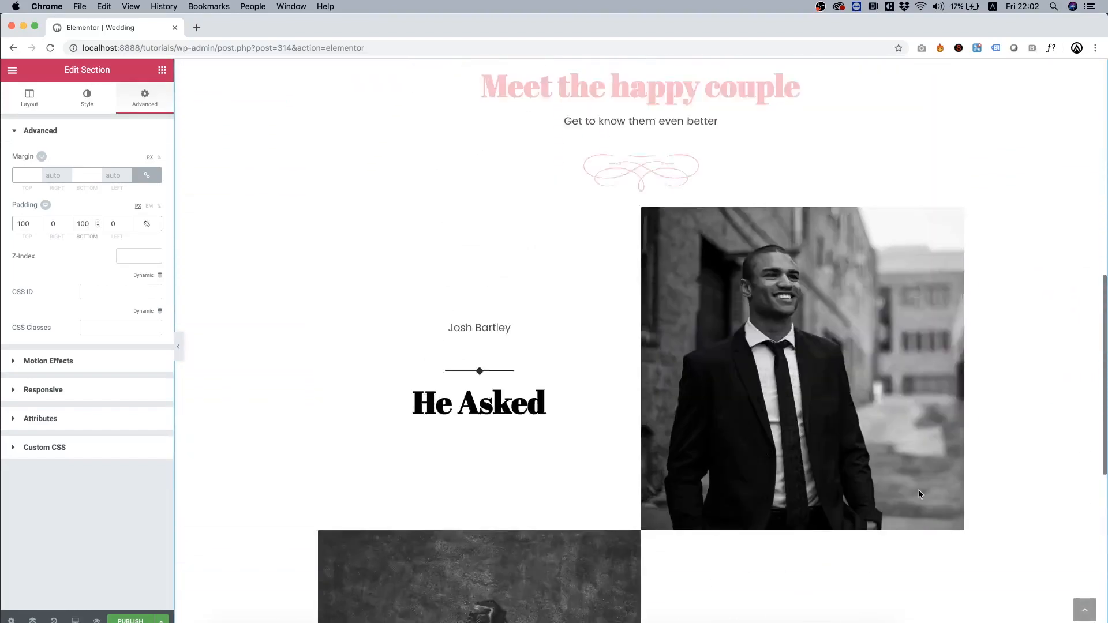
{"action": "scroll", "coordinate": [919, 494], "scroll_direction": "down", "scroll_amount": 10}
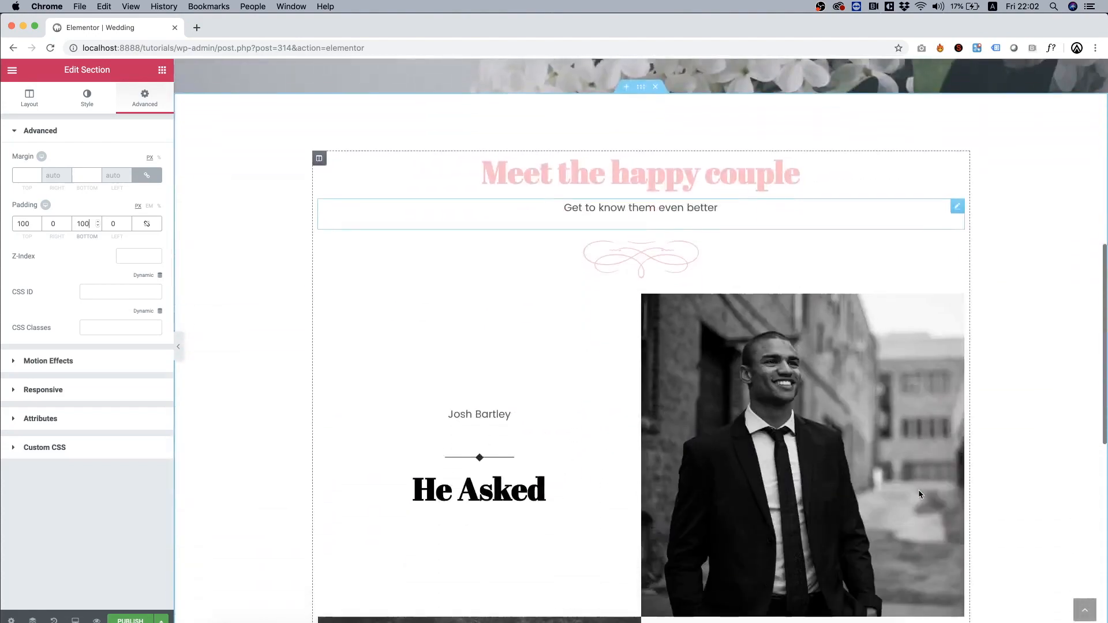
{"action": "scroll", "coordinate": [919, 495], "scroll_direction": "down", "scroll_amount": 4}
{"action": "scroll", "coordinate": [919, 494], "scroll_direction": "up", "scroll_amount": 7}
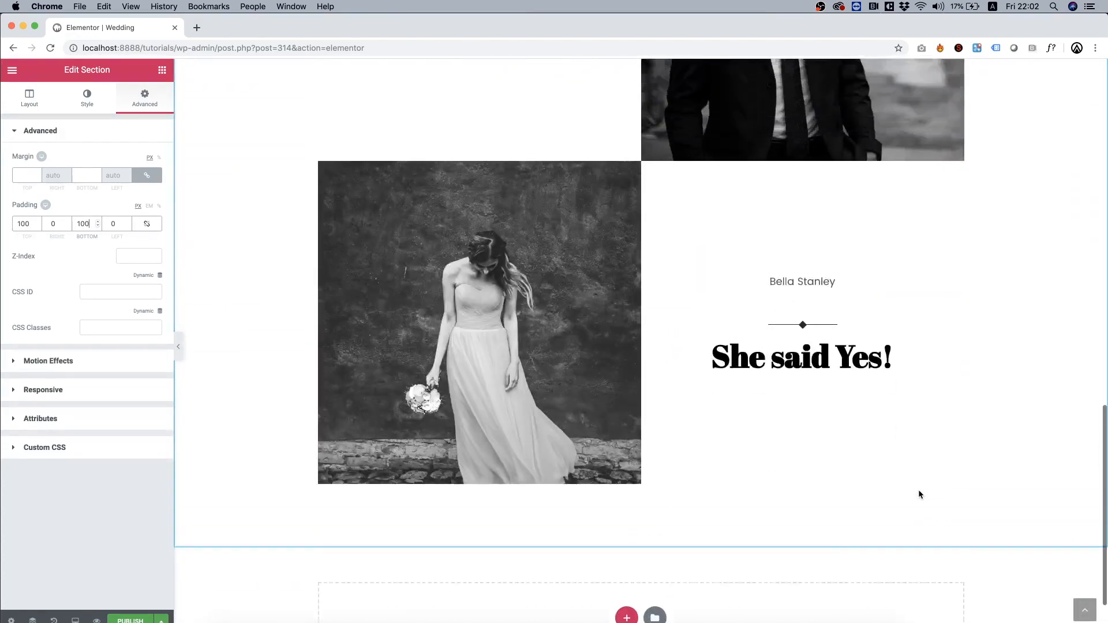
{"action": "scroll", "coordinate": [919, 495], "scroll_direction": "up", "scroll_amount": 7}
{"action": "scroll", "coordinate": [919, 495], "scroll_direction": "down", "scroll_amount": 9}
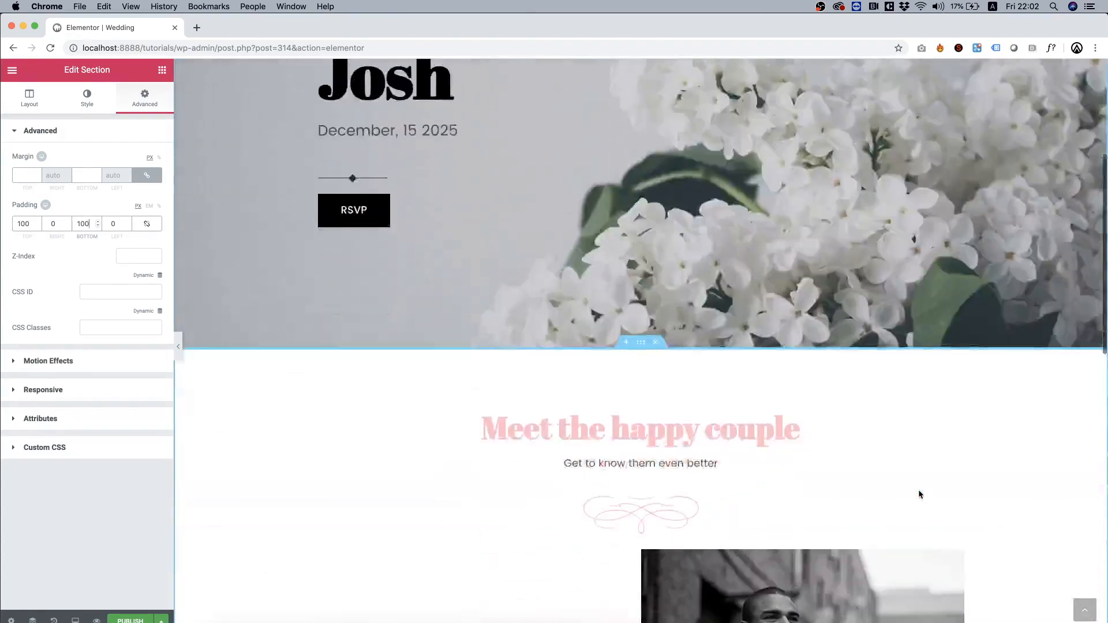
{"action": "scroll", "coordinate": [920, 495], "scroll_direction": "down", "scroll_amount": 5}
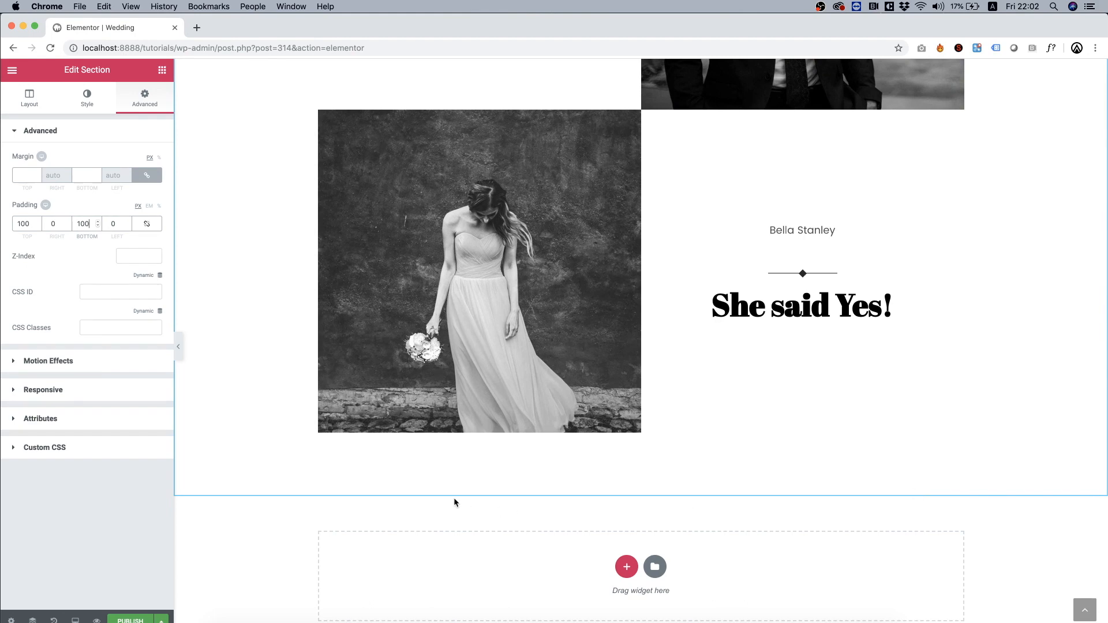
{"action": "scroll", "coordinate": [455, 505], "scroll_direction": "down", "scroll_amount": 1}
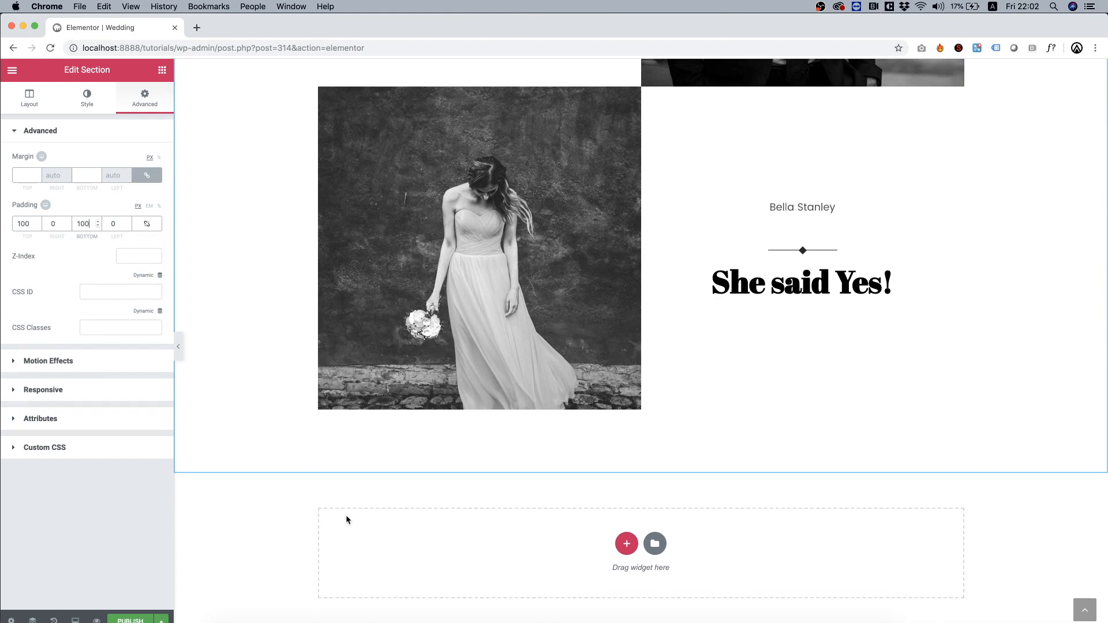
Search the widgets for 'play' and drop a Play Button into the empty section
{"action": "left_click", "coordinate": [162, 71]}
{"action": "left_click", "coordinate": [88, 120]}
{"action": "type", "text": "play"}
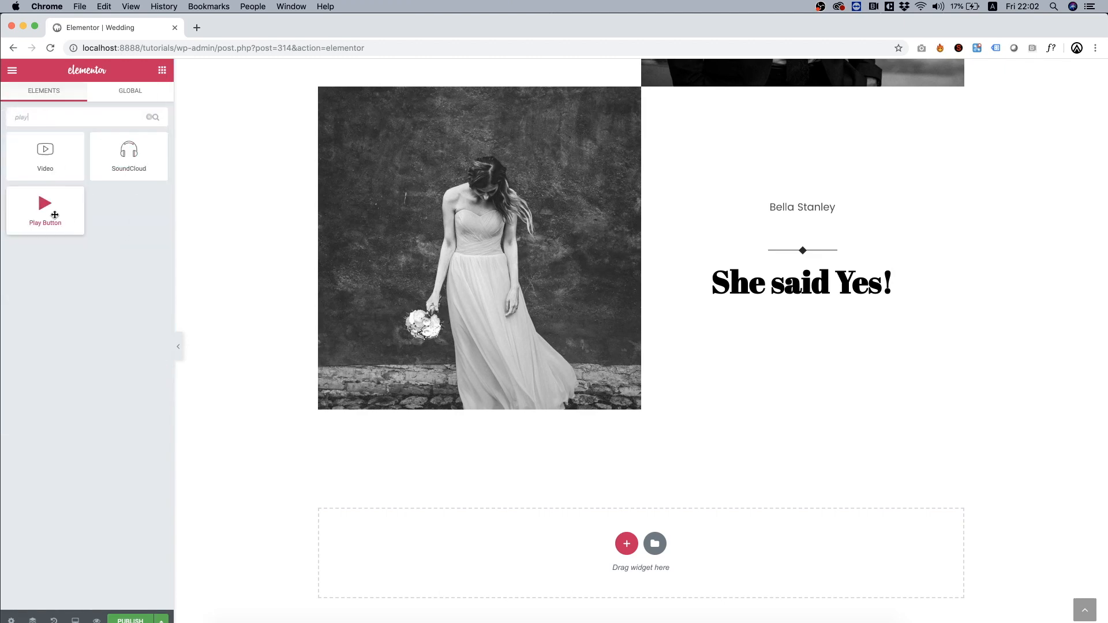
{"action": "left_click_drag", "start_coordinate": [61, 219], "coordinate": [593, 561]}
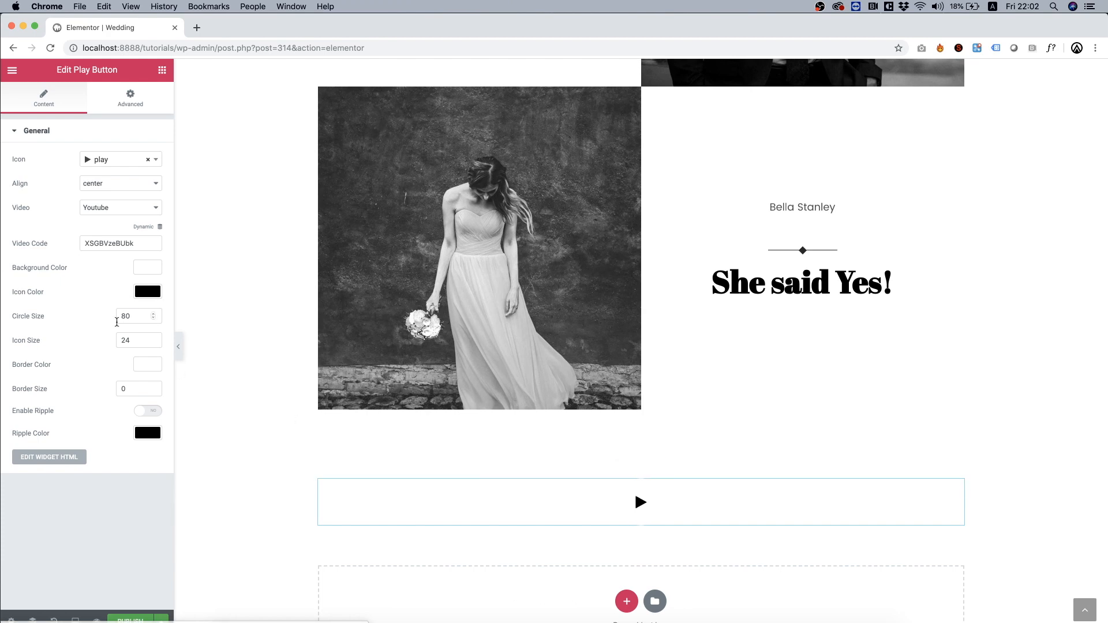
Keep YouTube as the play button's video source and align it left
{"action": "left_click", "coordinate": [100, 209]}
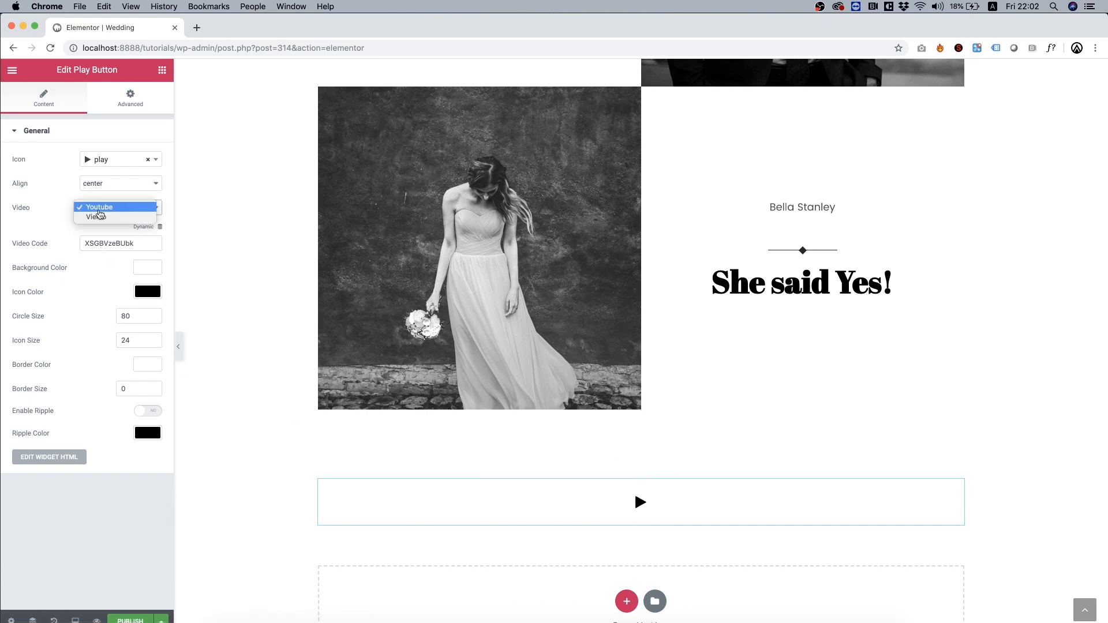
{"action": "left_click", "coordinate": [53, 226]}
{"action": "double_click", "coordinate": [111, 245]}
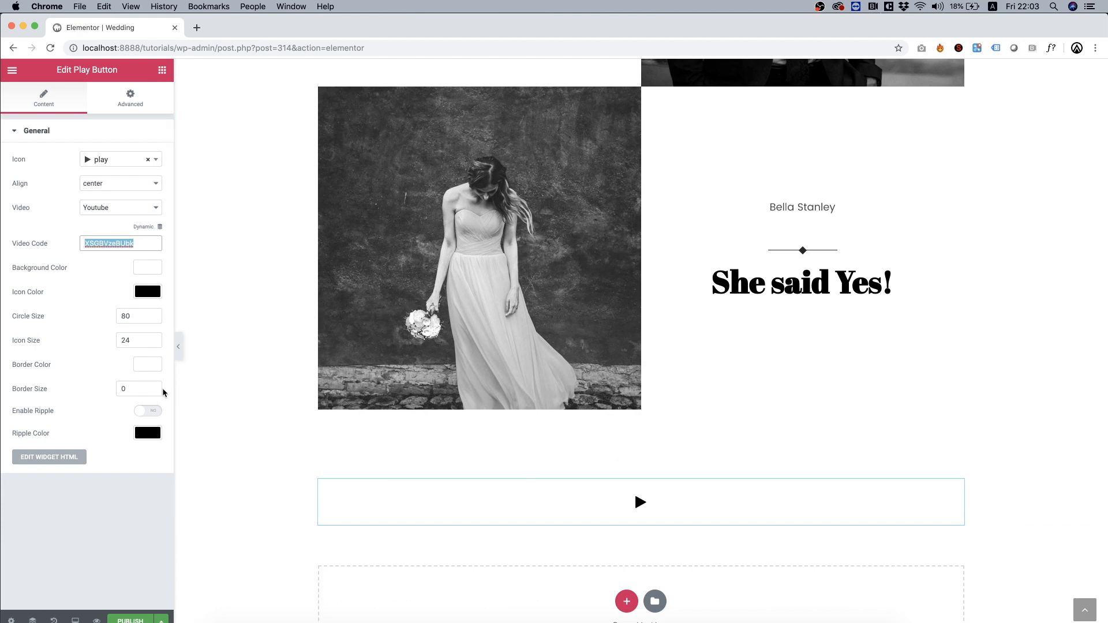
{"action": "left_click", "coordinate": [94, 185]}
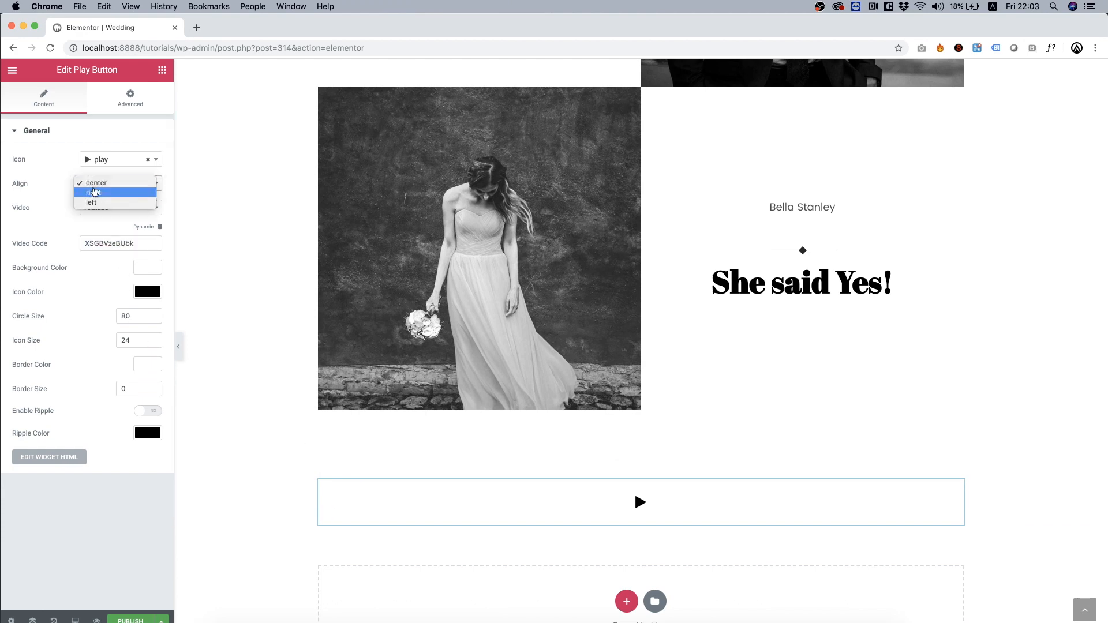
{"action": "left_click", "coordinate": [94, 202]}
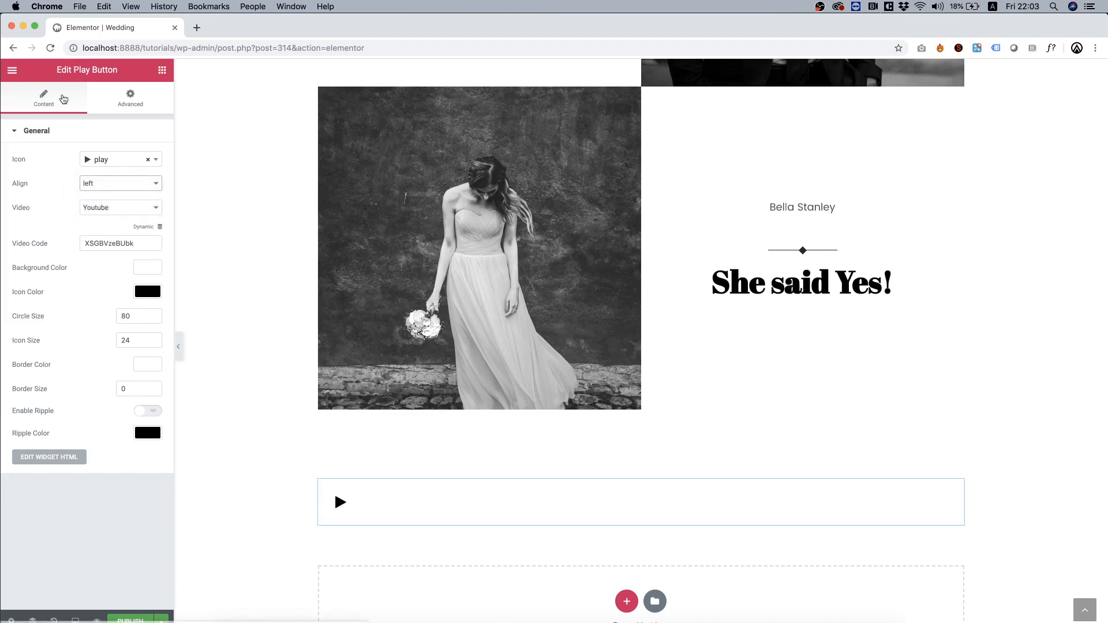
Paste a copy of the 'Bella Stanley' text below the play button, left-aligned
{"action": "right_click", "coordinate": [827, 215]}
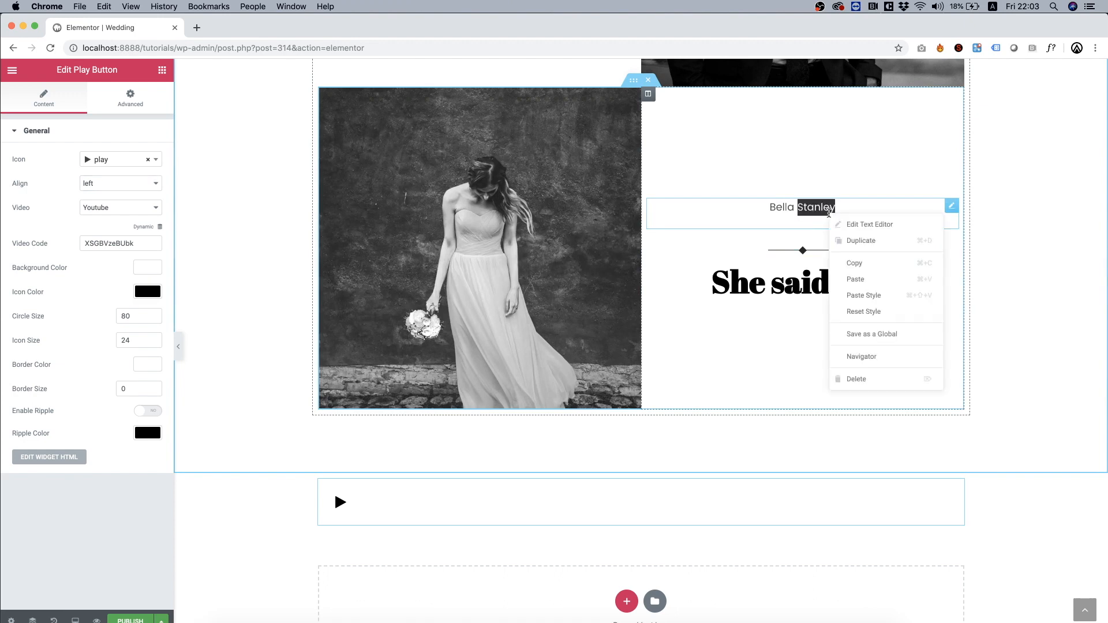
{"action": "left_click", "coordinate": [853, 259]}
{"action": "right_click", "coordinate": [397, 528]}
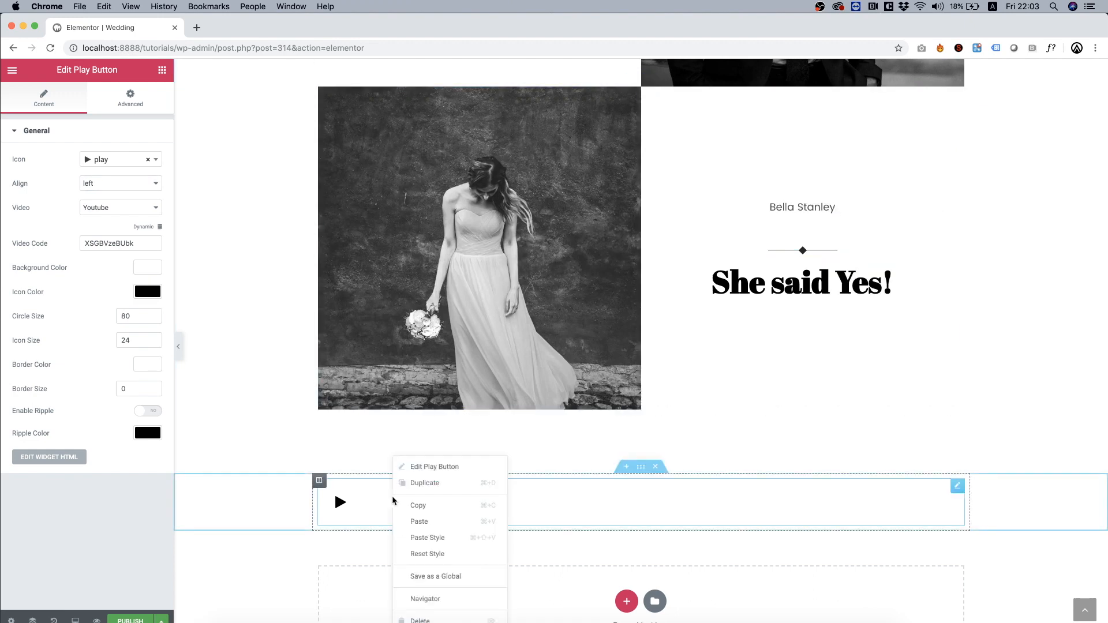
{"action": "left_click", "coordinate": [431, 521]}
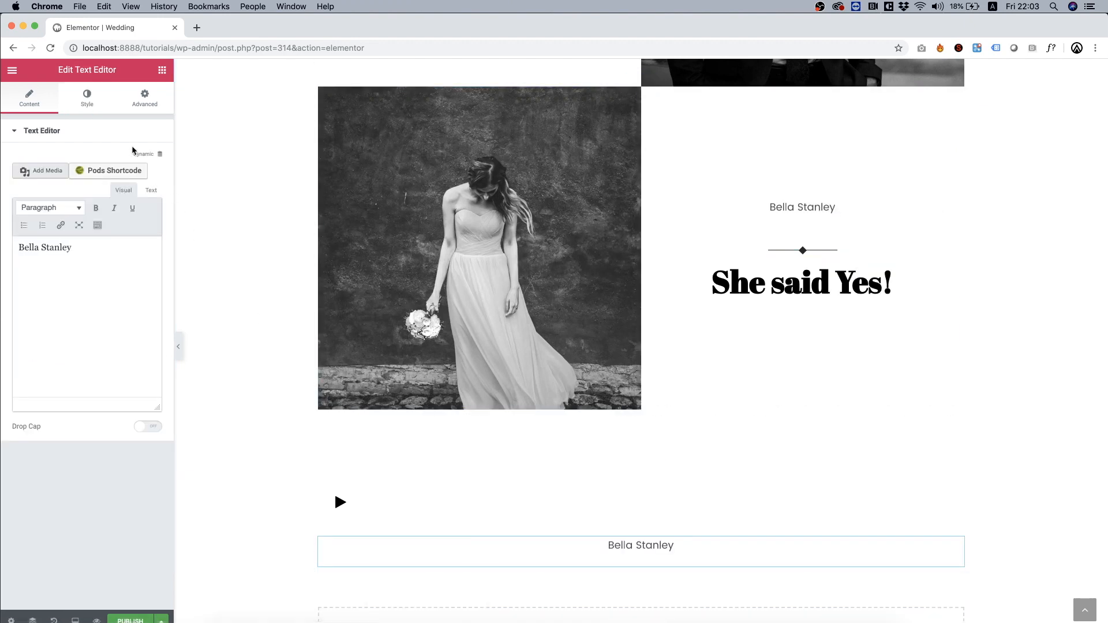
{"action": "left_click", "coordinate": [86, 98]}
{"action": "left_click", "coordinate": [33, 180]}
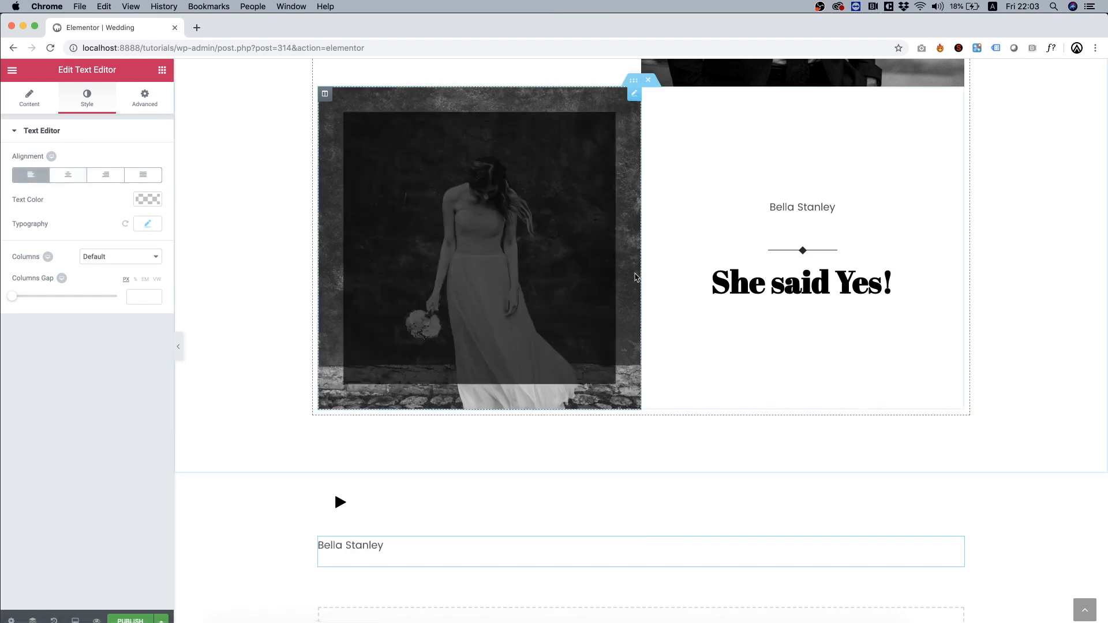
Paste a copy of the 'She said Yes!' heading below it, left-aligned
{"action": "right_click", "coordinate": [912, 287]}
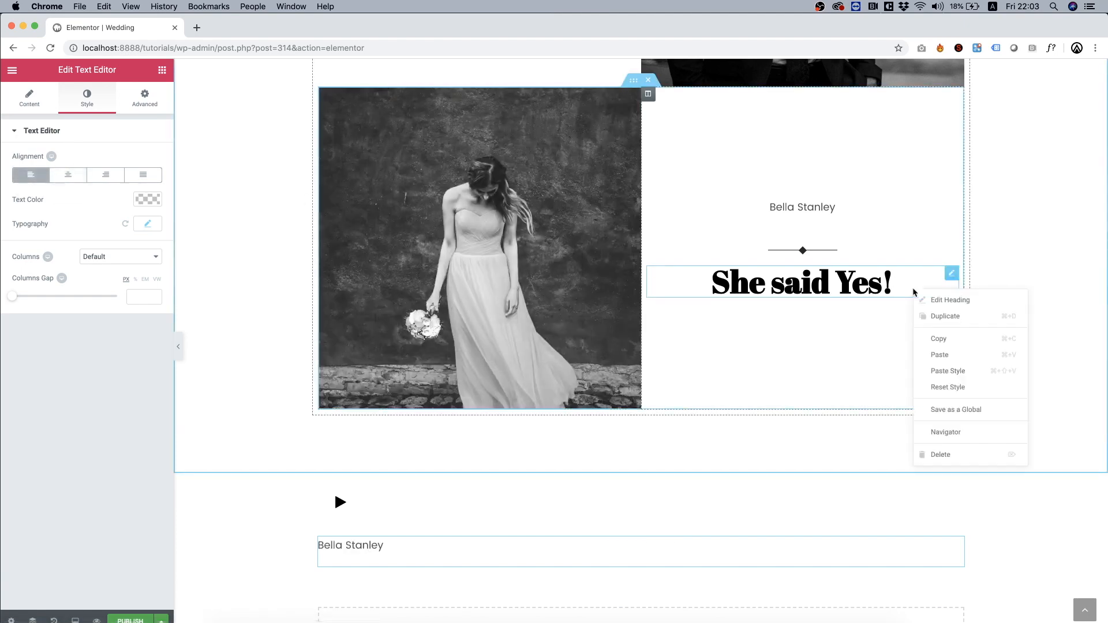
{"action": "left_click", "coordinate": [952, 339]}
{"action": "right_click", "coordinate": [444, 546]}
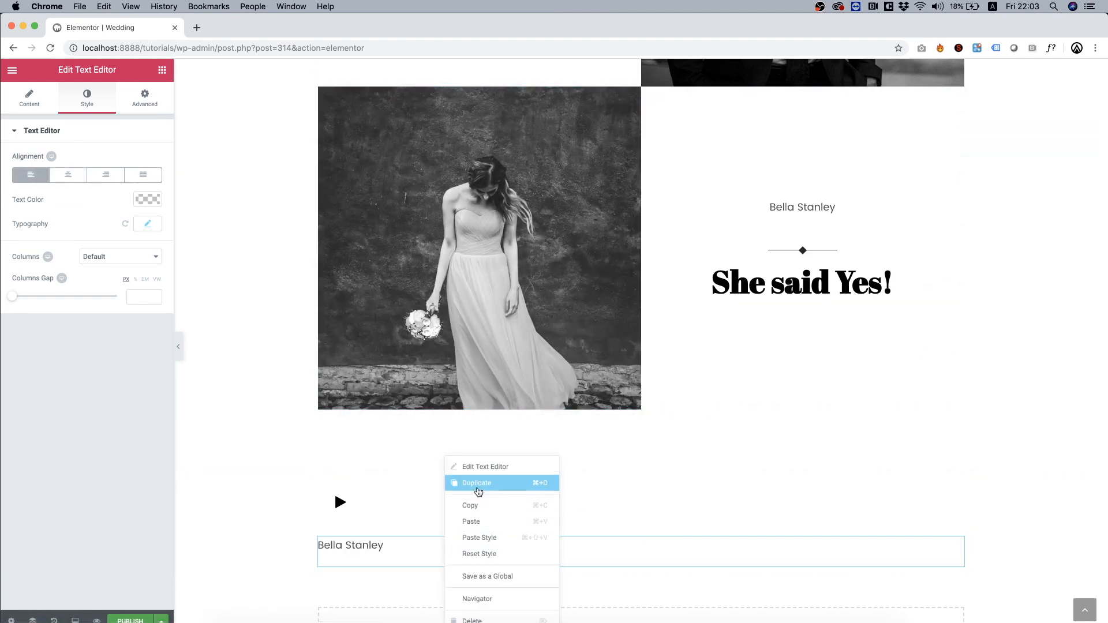
{"action": "left_click", "coordinate": [487, 522]}
{"action": "scroll", "coordinate": [472, 449], "scroll_direction": "down", "scroll_amount": 3}
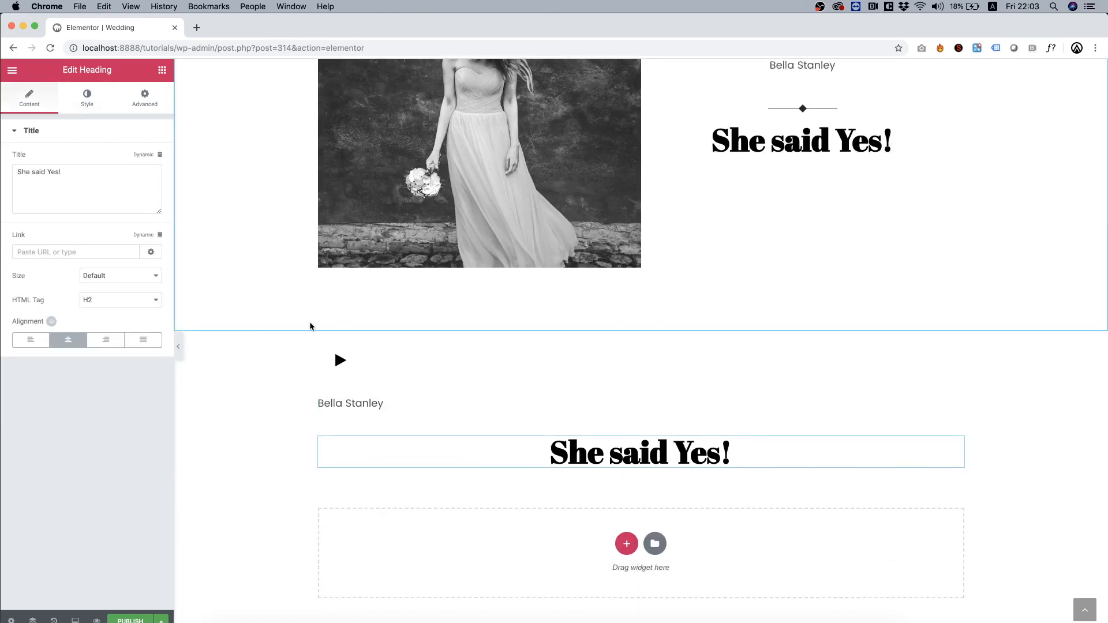
{"action": "left_click", "coordinate": [30, 340]}
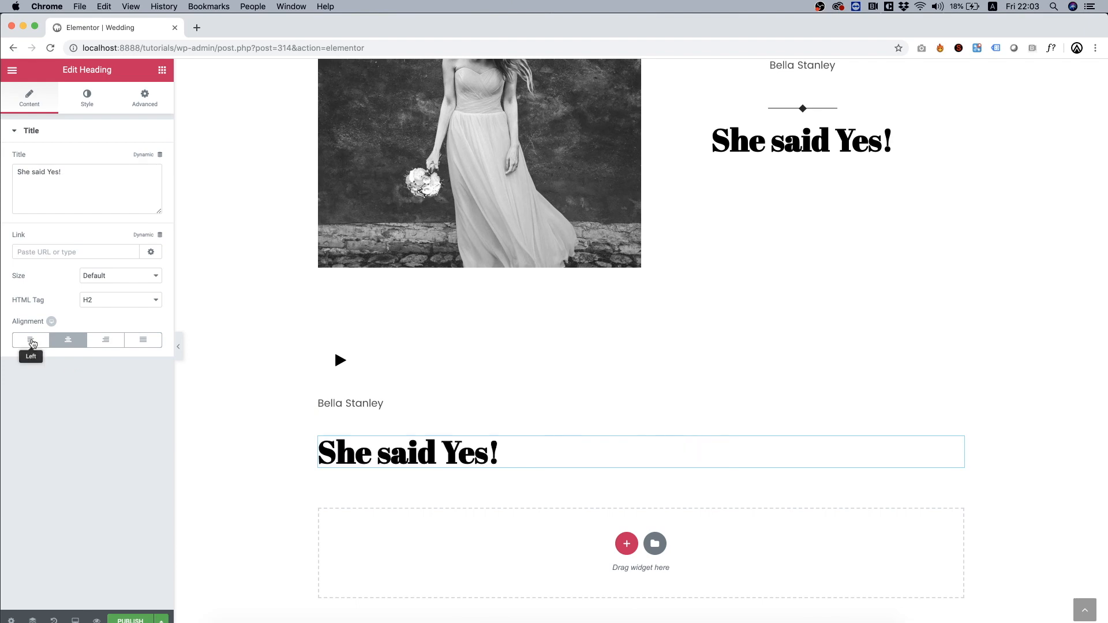
Change the pasted heading to 'Watch our best moments'
{"action": "triple_click", "coordinate": [420, 461]}
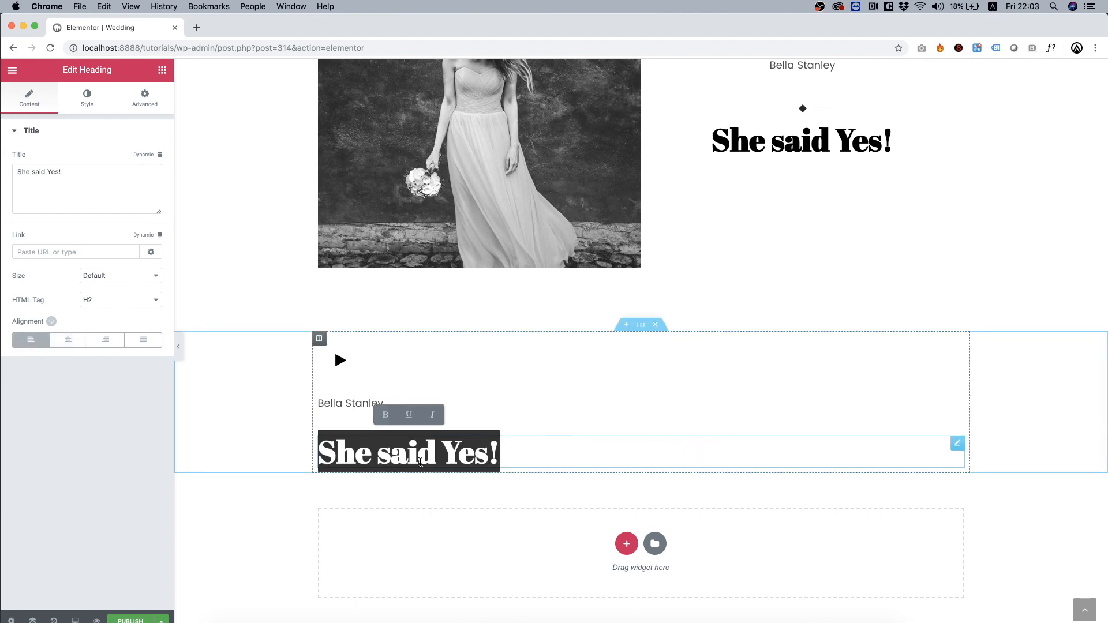
{"action": "type", "text": "Wath"}
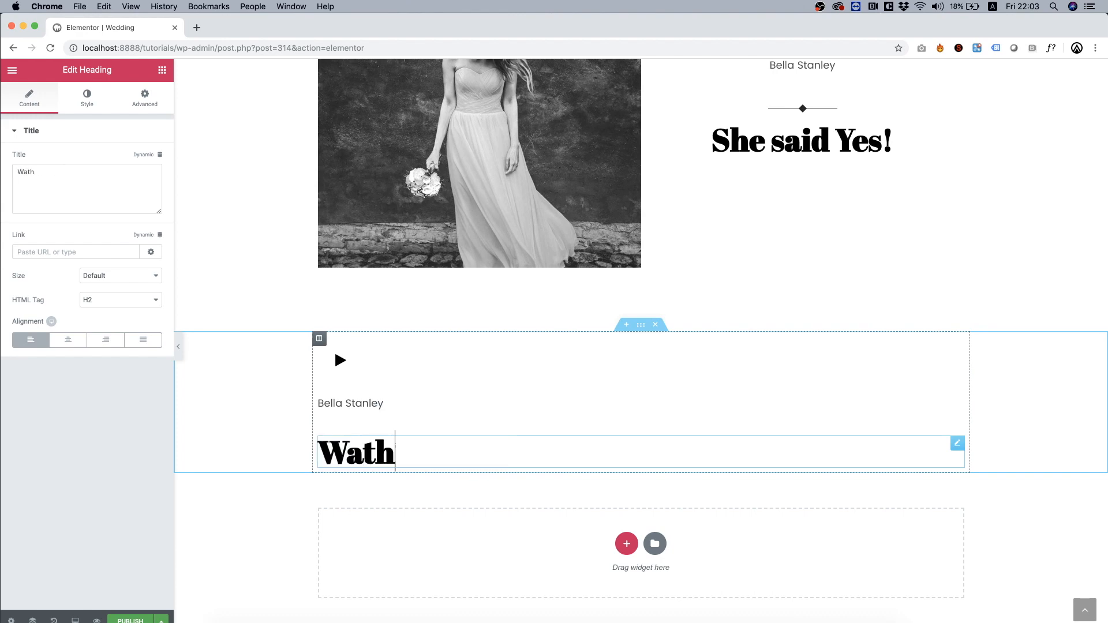
{"action": "key", "text": "BackSpace"}
{"action": "type", "text": "ch"}
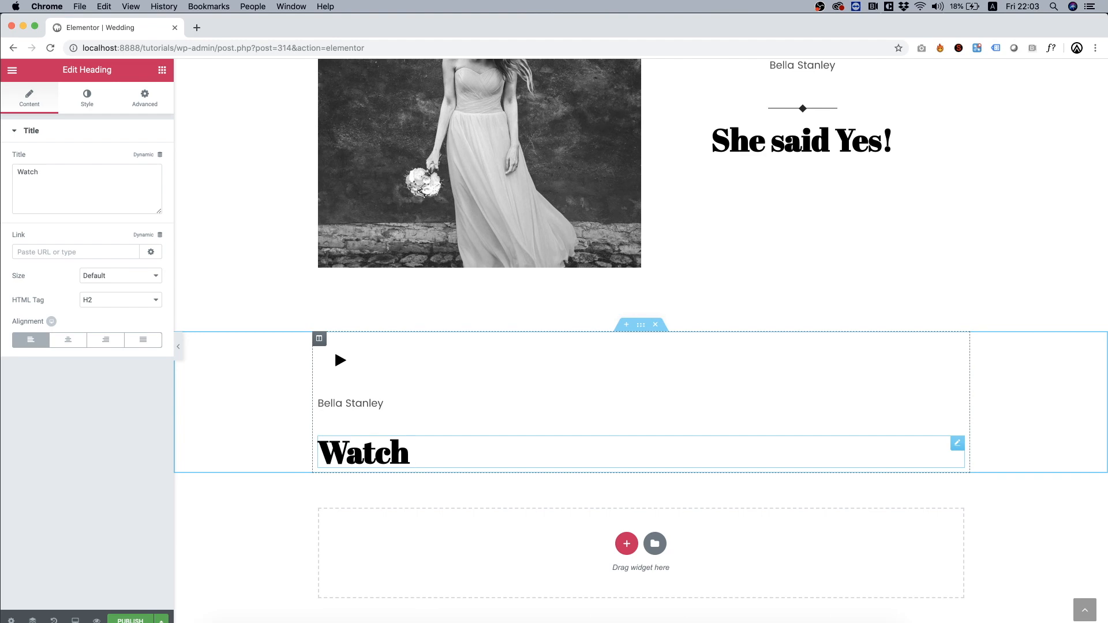
{"action": "type", "text": "our bb"}
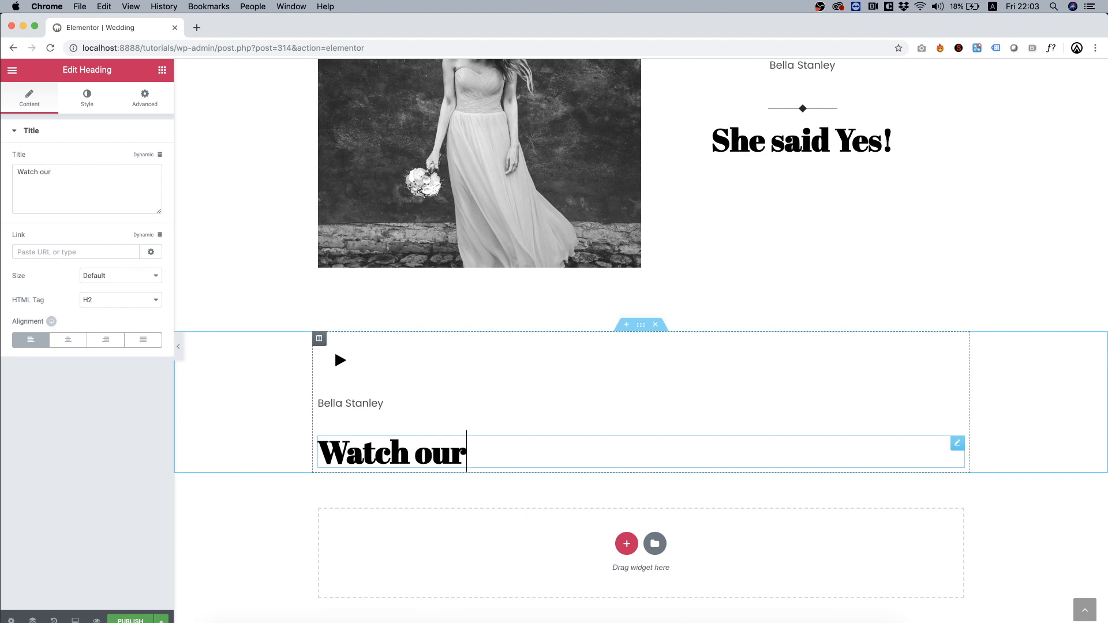
{"action": "key", "text": "BackSpace"}
{"action": "type", "text": "est e"}
{"action": "key", "text": "BackSpace"}
{"action": "type", "text": "me"}
{"action": "type", "text": "m"}
{"action": "key", "text": "BackSpace"}
{"action": "key", "text": "BackSpace"}
{"action": "type", "text": "oments"}
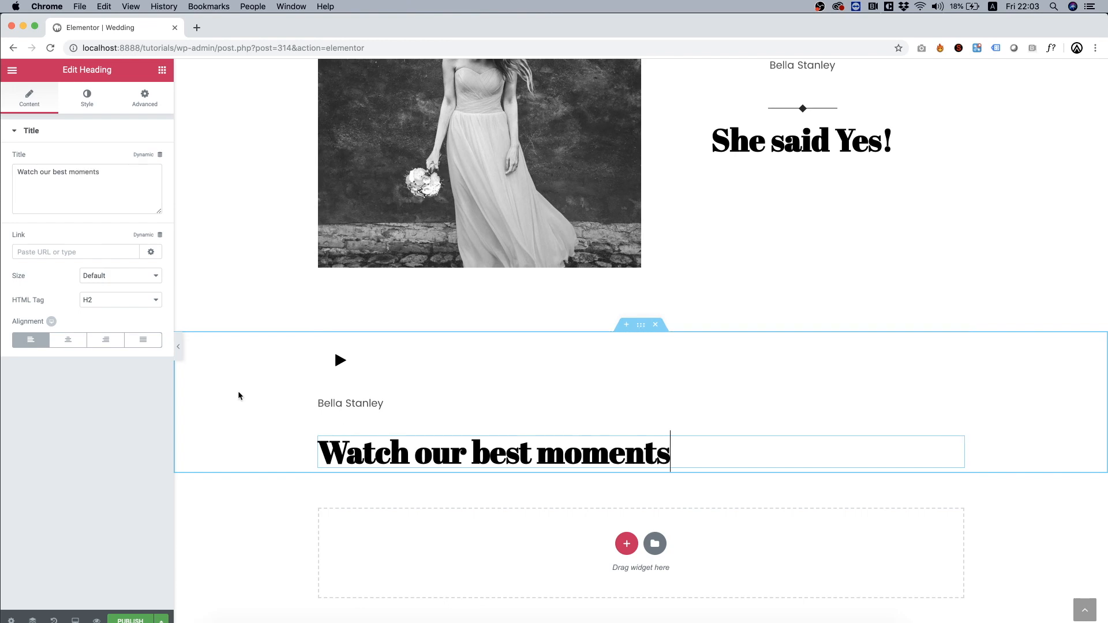
Replace the copied name text above it with 'OUR STORY', then select the heading
{"action": "left_click_drag", "start_coordinate": [318, 403], "coordinate": [380, 410]}
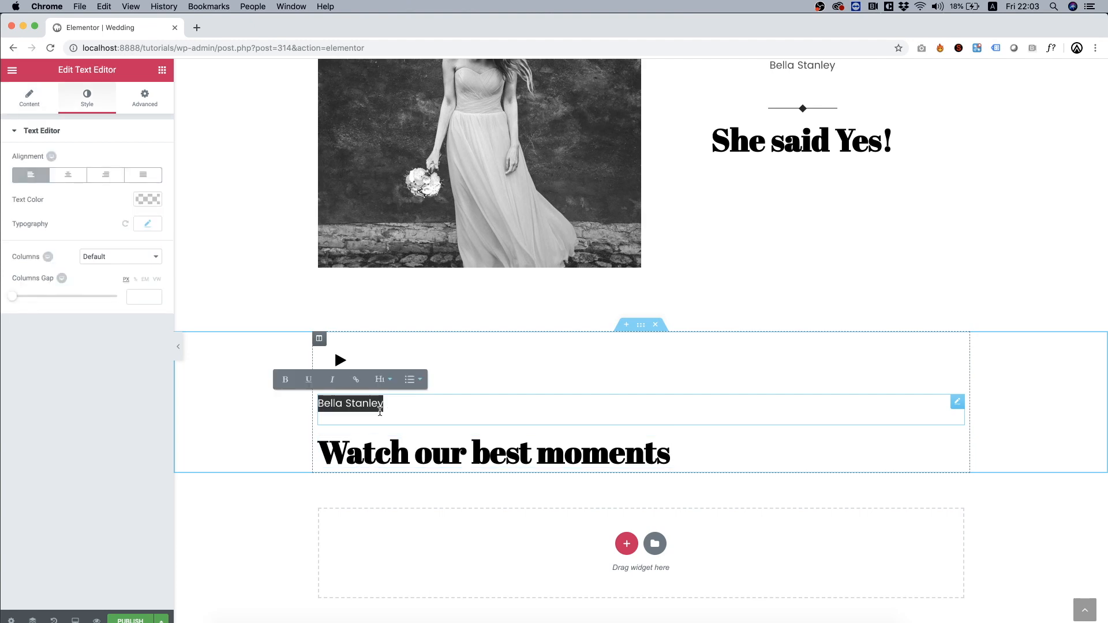
{"action": "type", "text": "OUR"}
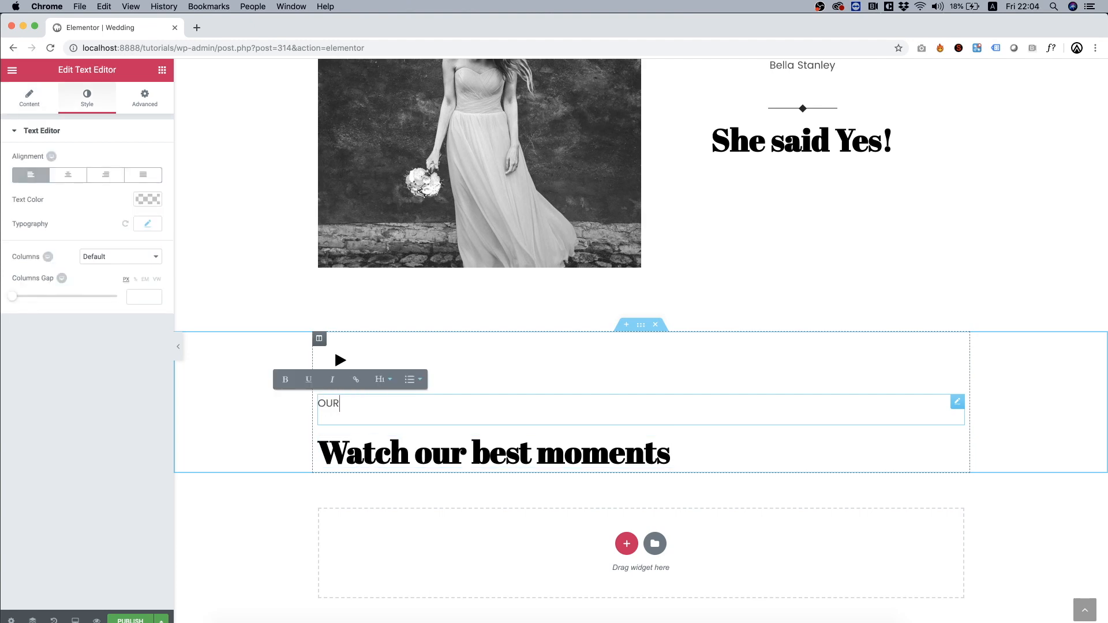
{"action": "type", "text": " STORY"}
{"action": "left_click", "coordinate": [519, 453]}
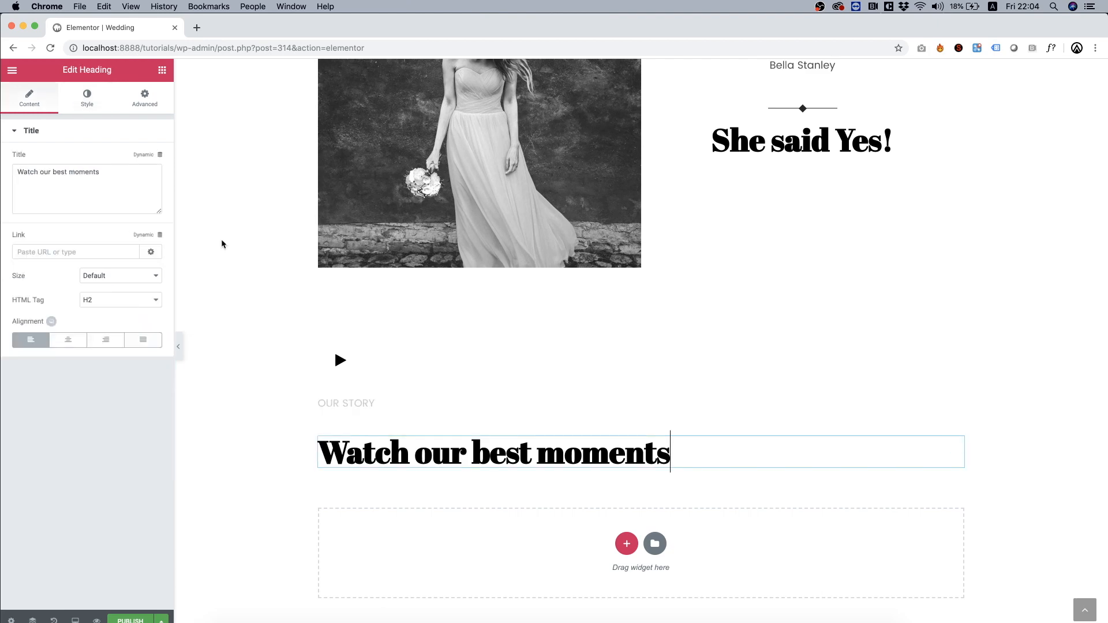
{"action": "left_click", "coordinate": [87, 98]}
Color the 'Watch our best moments' heading and OUR STORY label light pink #ffbdc8
{"action": "left_click", "coordinate": [148, 160]}
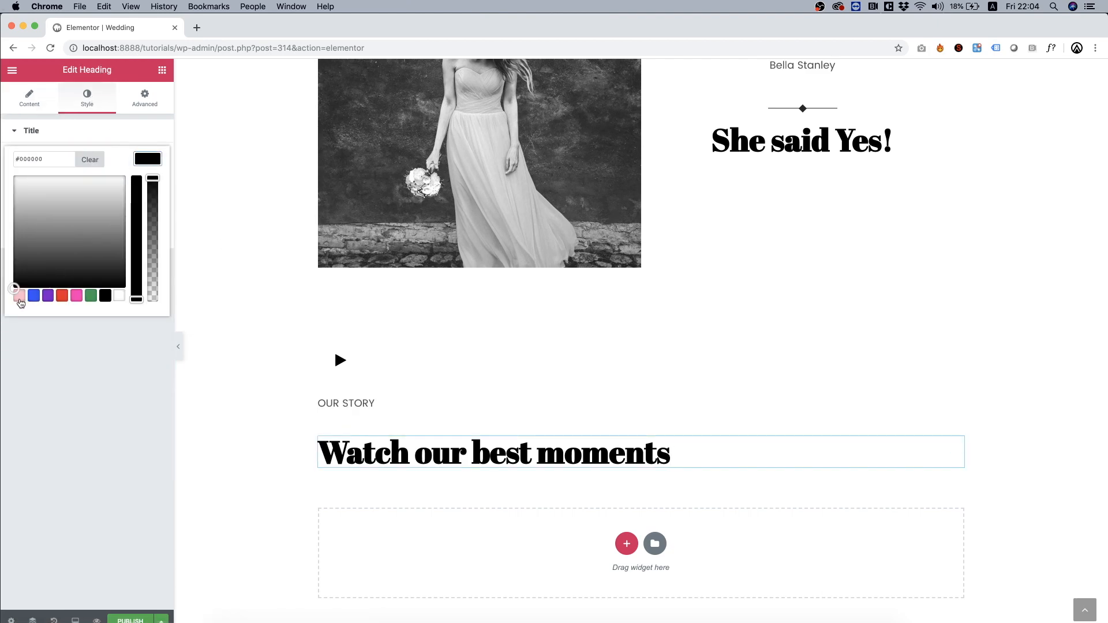
{"action": "left_click", "coordinate": [19, 296]}
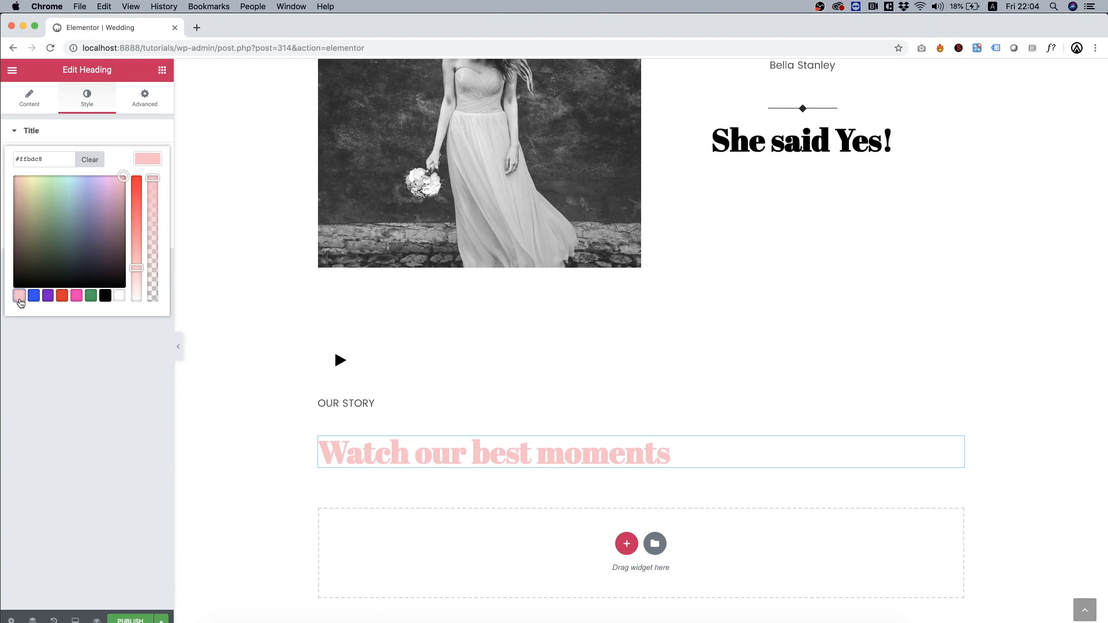
{"action": "left_click", "coordinate": [419, 404]}
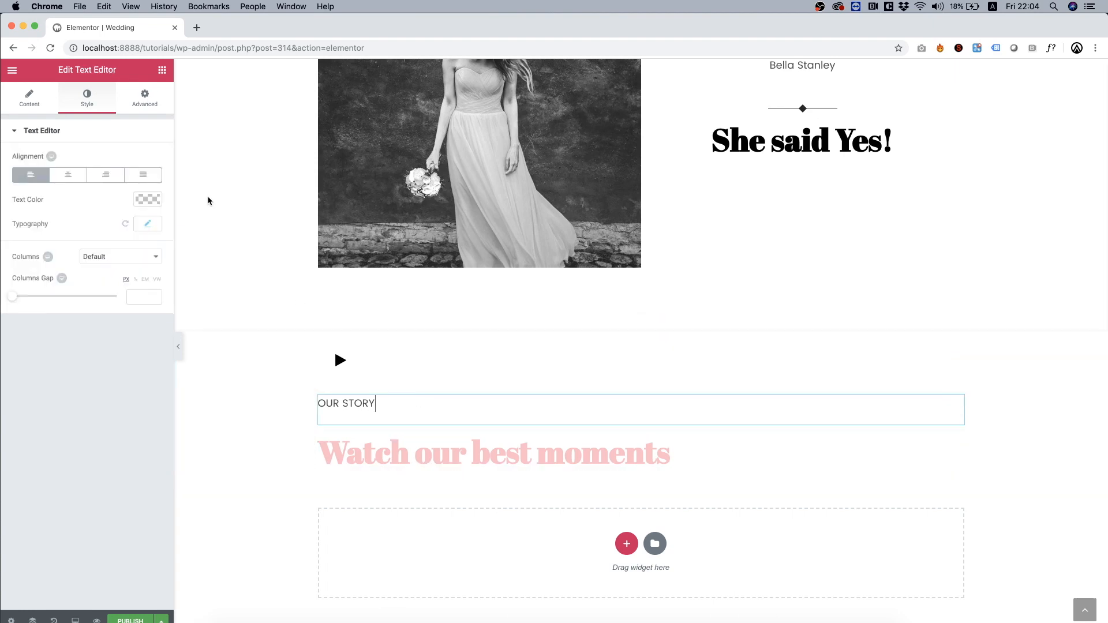
{"action": "left_click", "coordinate": [152, 202]}
{"action": "left_click", "coordinate": [21, 337]}
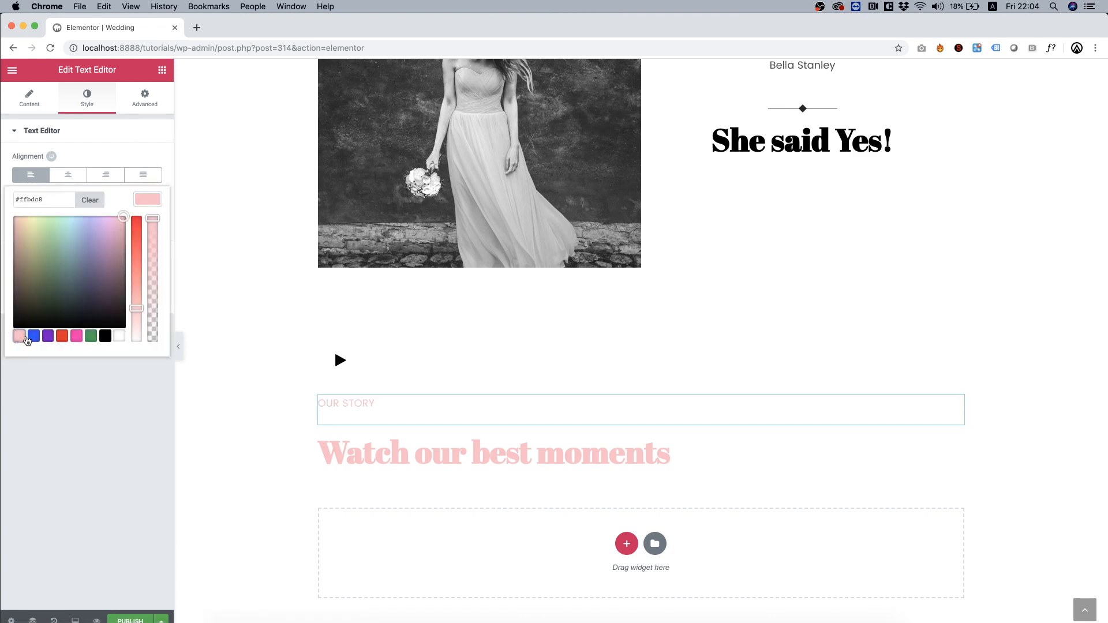
{"action": "right_click", "coordinate": [225, 373]}
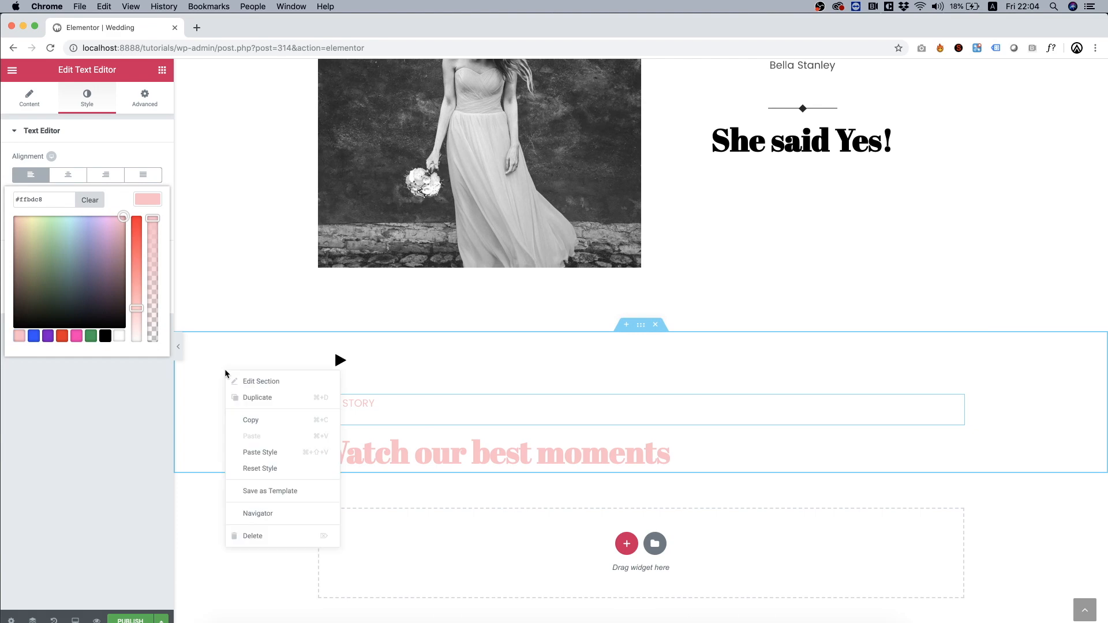
Set the dark couple photo videobg.jpg as the story section's classic background image
{"action": "left_click", "coordinate": [257, 383]}
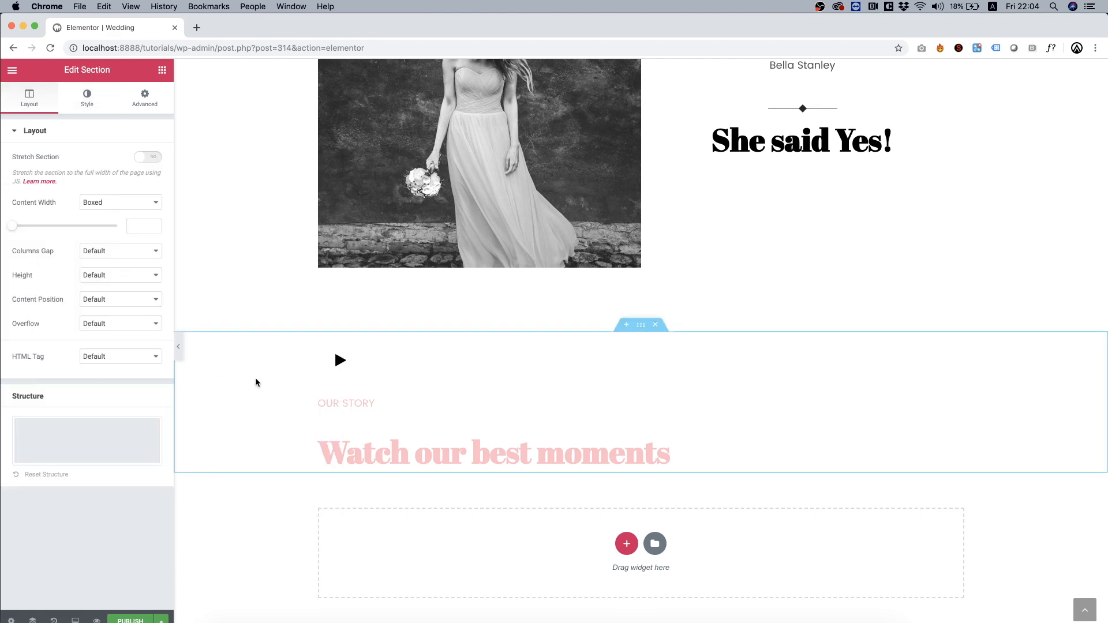
{"action": "left_click", "coordinate": [87, 105]}
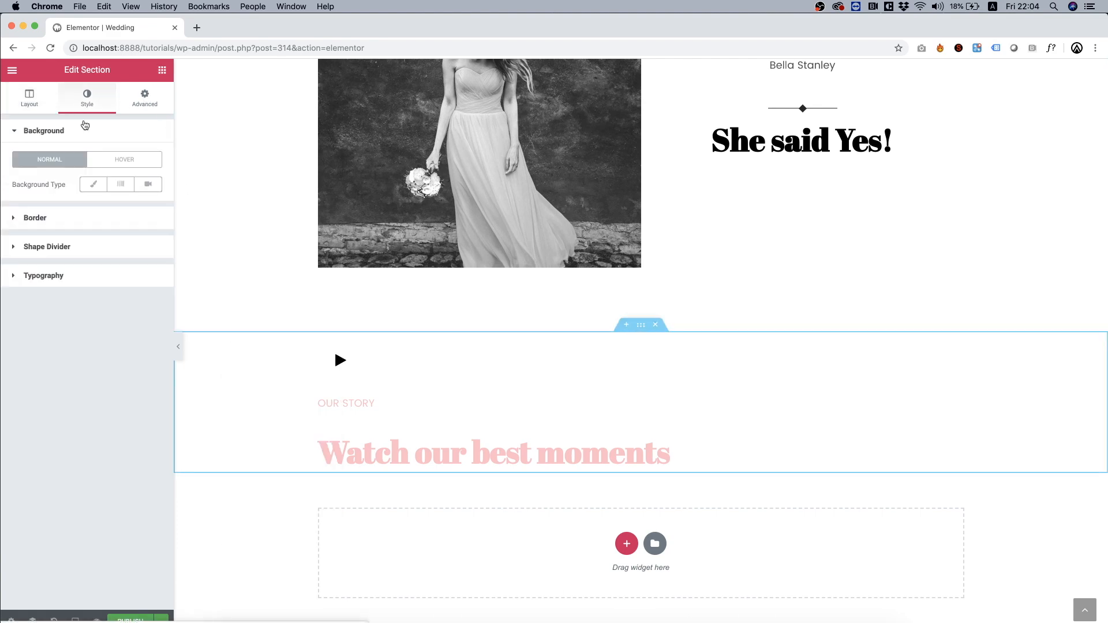
{"action": "left_click", "coordinate": [90, 184]}
{"action": "left_click", "coordinate": [84, 279]}
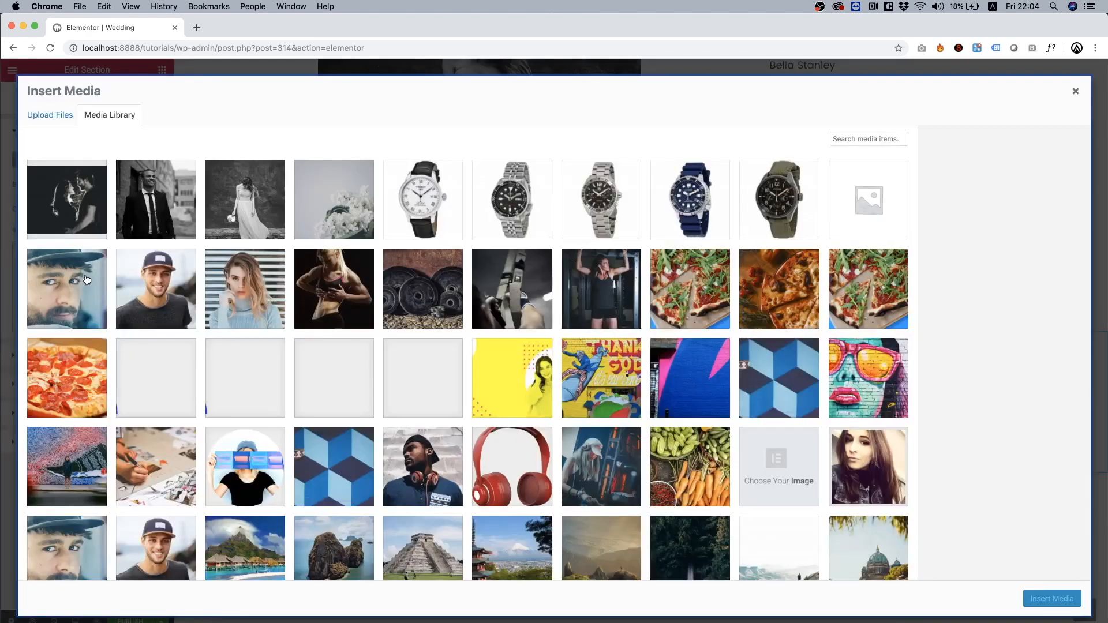
{"action": "left_click", "coordinate": [63, 216]}
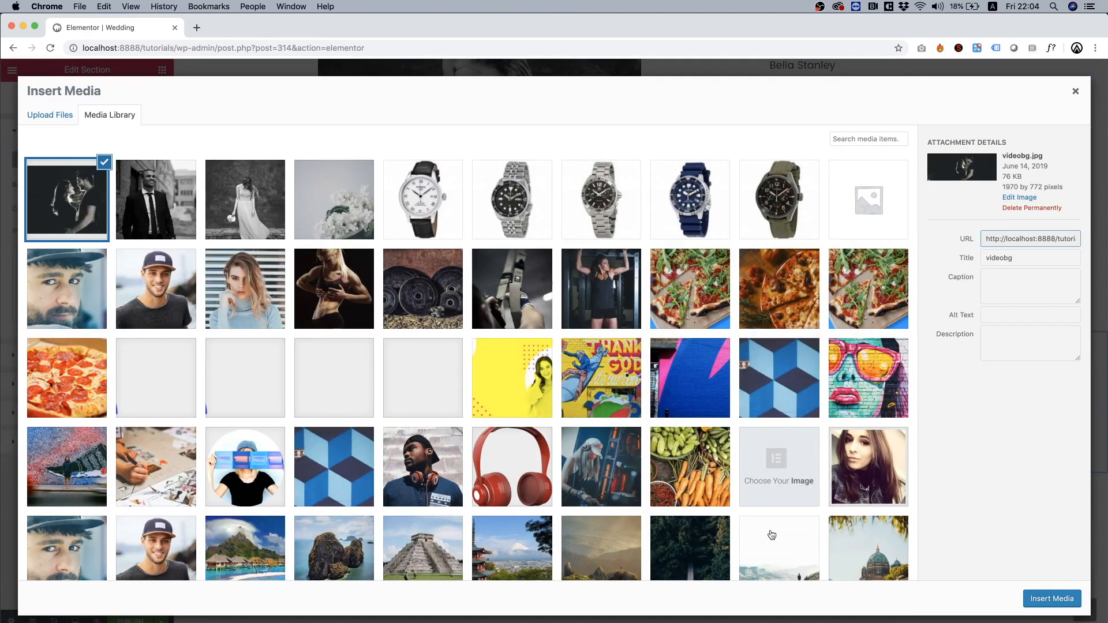
{"action": "left_click", "coordinate": [1051, 598]}
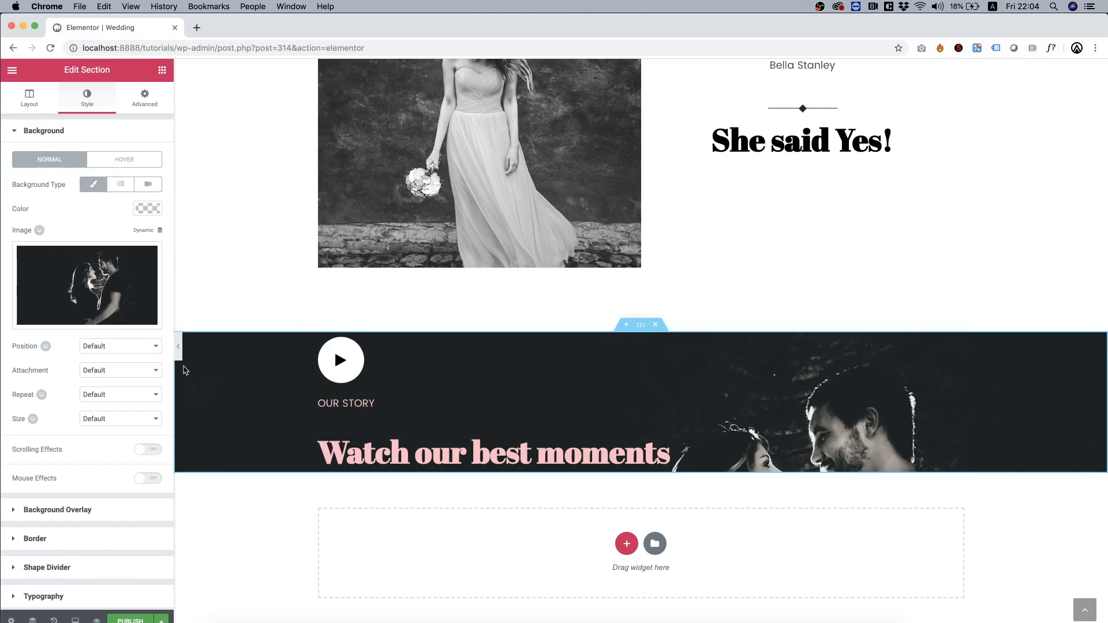
Set the photo section's top and bottom padding to 200 px
{"action": "left_click", "coordinate": [153, 104]}
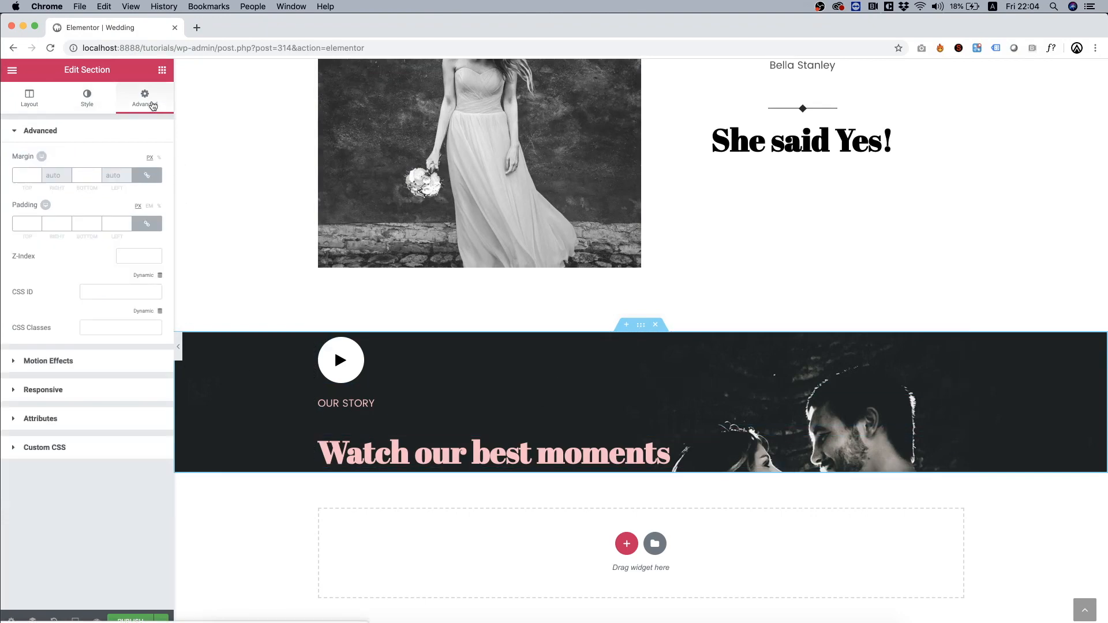
{"action": "left_click", "coordinate": [146, 225]}
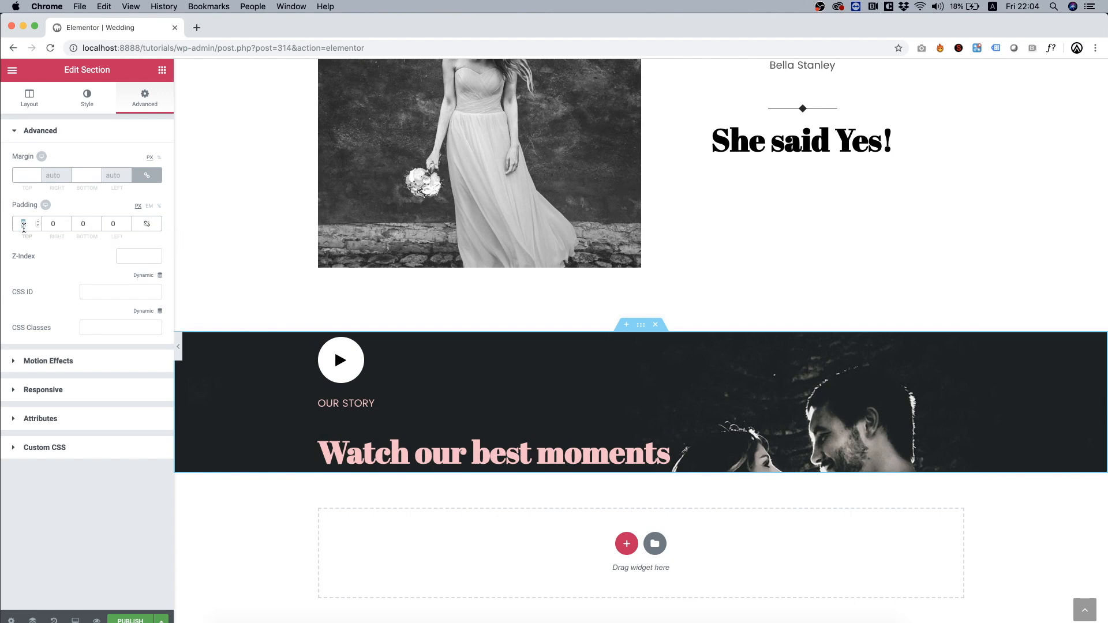
{"action": "type", "text": "200"}
{"action": "key", "text": "Tab"}
{"action": "key", "text": "Tab"}
{"action": "type", "text": "200"}
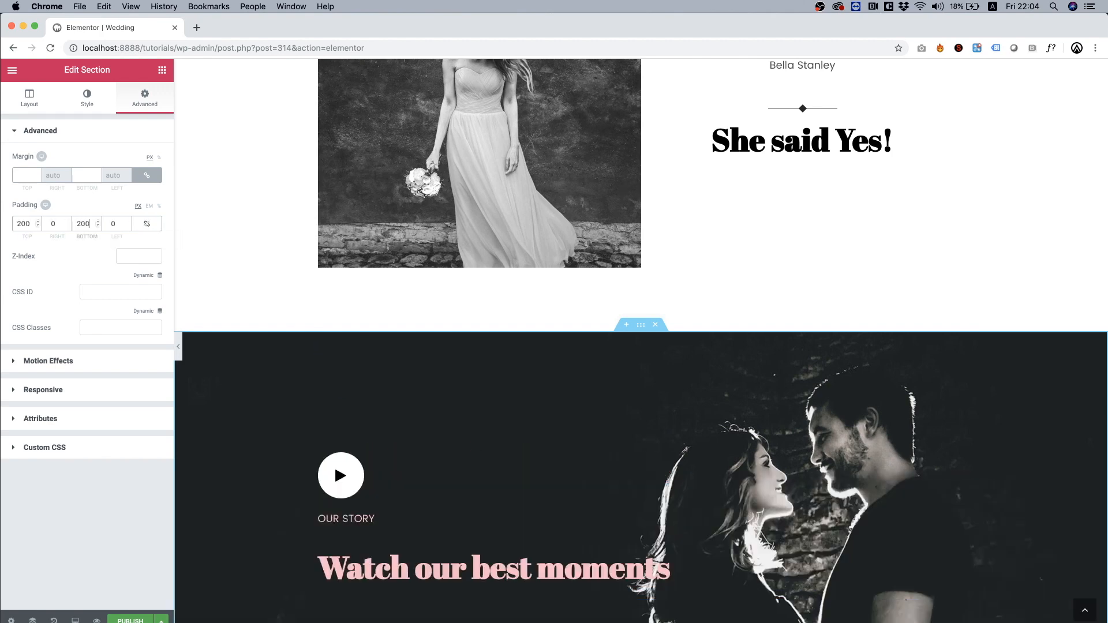
{"action": "scroll", "coordinate": [561, 346], "scroll_direction": "down", "scroll_amount": 4}
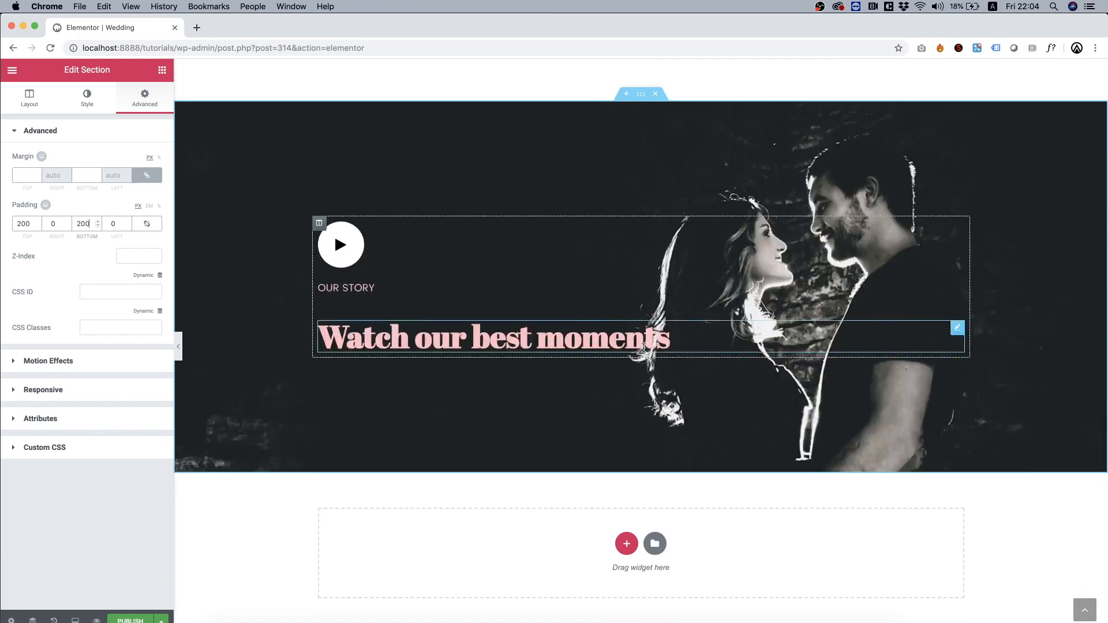
Change the 'Watch our best moments' heading color to white (#ffffff)
{"action": "left_click", "coordinate": [676, 337]}
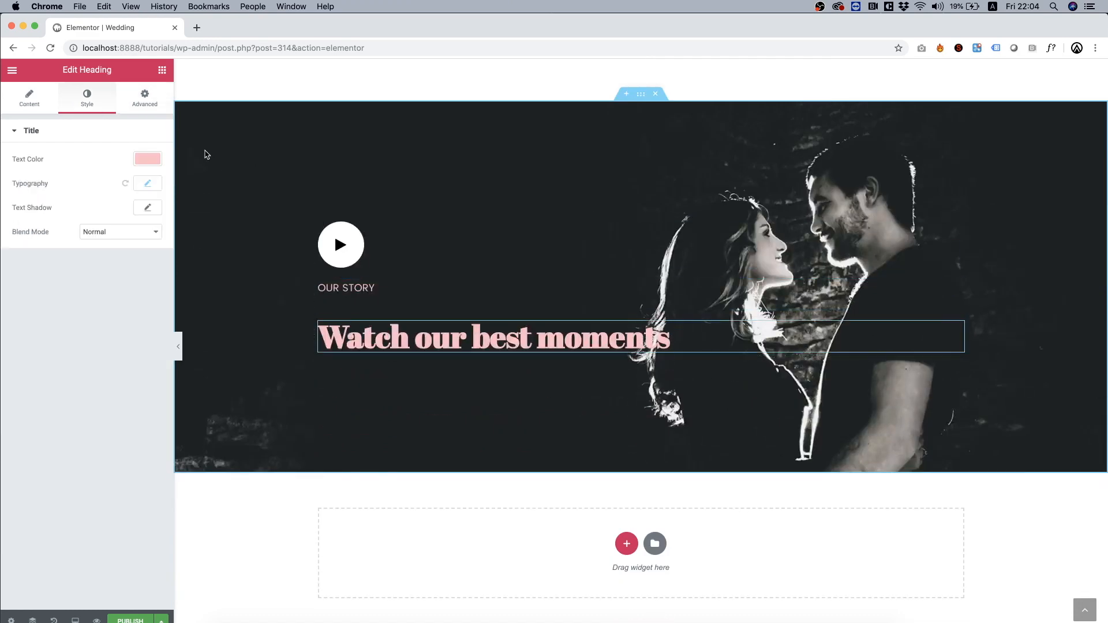
{"action": "left_click", "coordinate": [142, 99]}
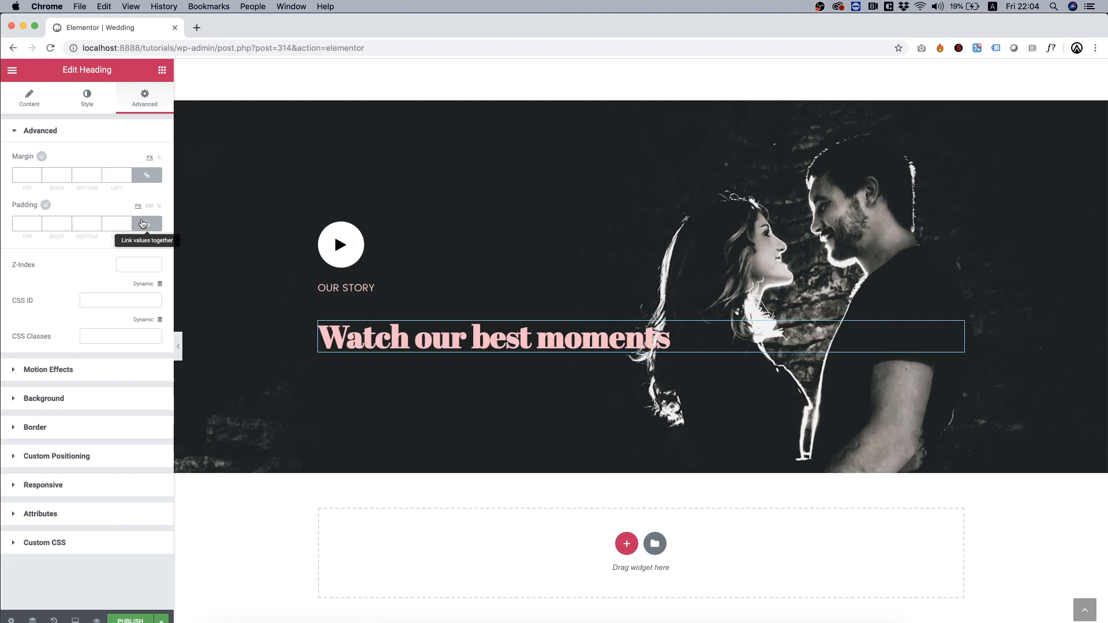
{"action": "left_click", "coordinate": [86, 99]}
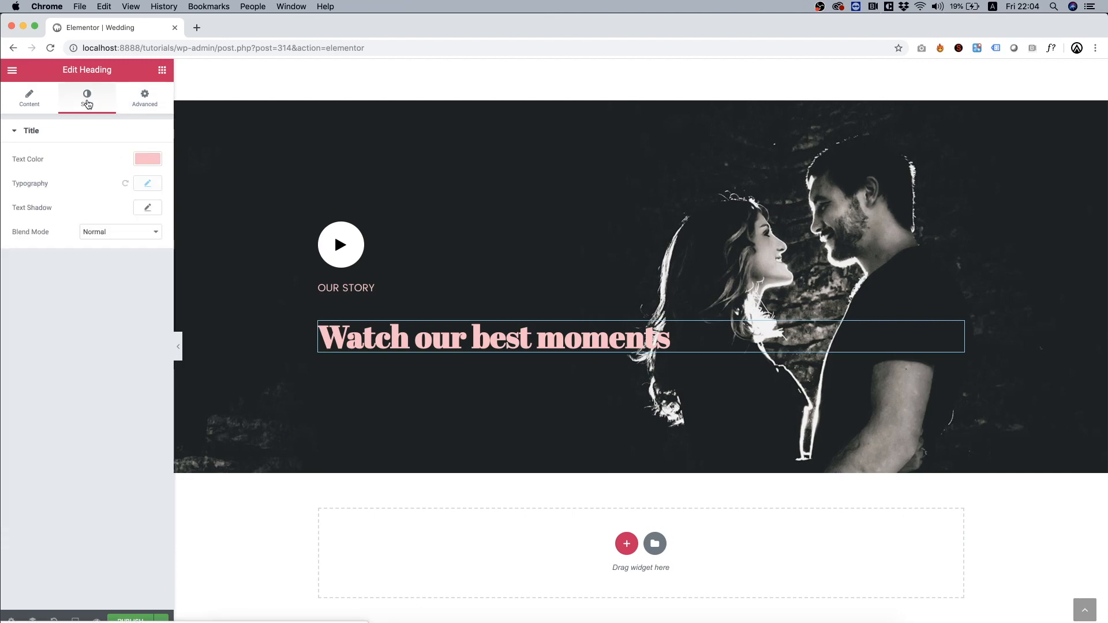
{"action": "left_click", "coordinate": [149, 161]}
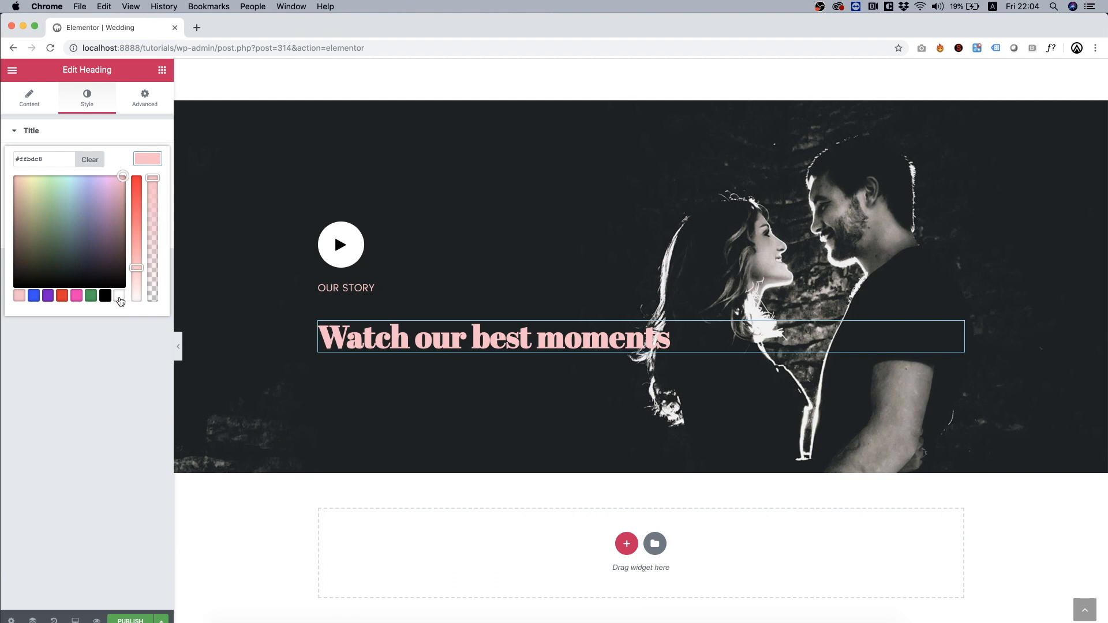
{"action": "left_click", "coordinate": [119, 296]}
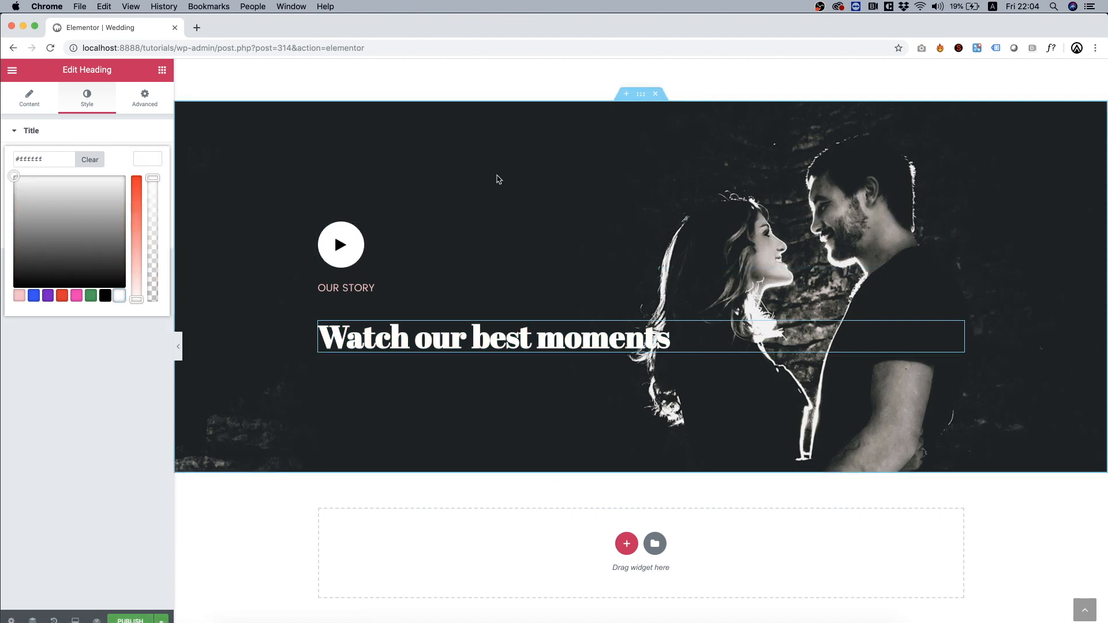
{"action": "scroll", "coordinate": [499, 179], "scroll_direction": "up", "scroll_amount": 1}
{"action": "scroll", "coordinate": [497, 179], "scroll_direction": "up", "scroll_amount": 2}
{"action": "scroll", "coordinate": [496, 179], "scroll_direction": "down", "scroll_amount": 2}
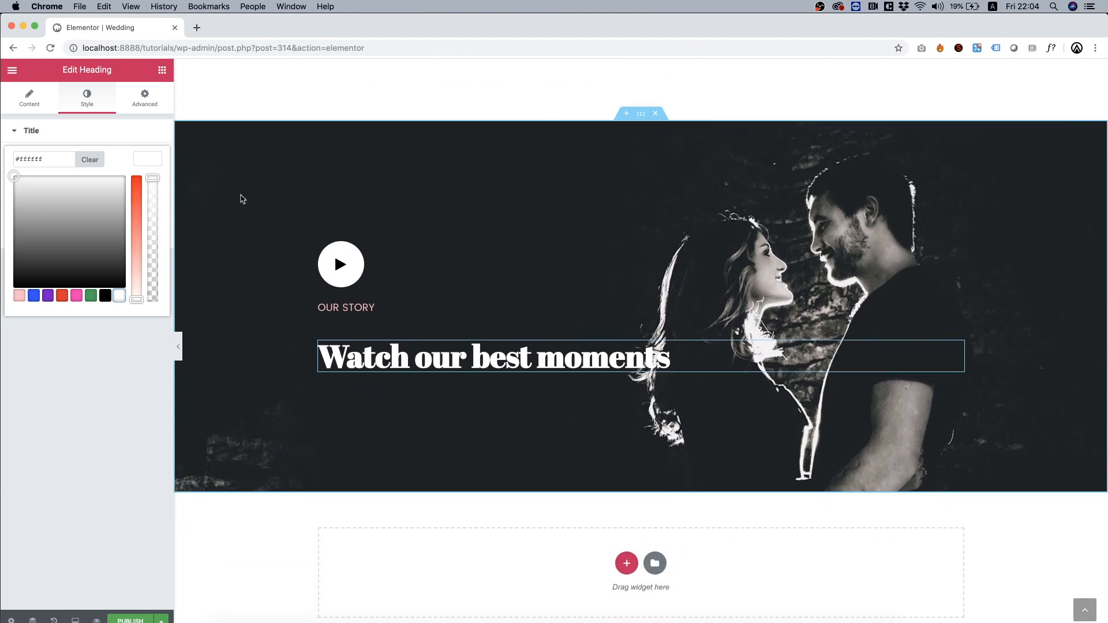
{"action": "right_click", "coordinate": [241, 198]}
Set the story section's background image to Cover size and Fixed attachment
{"action": "left_click", "coordinate": [272, 208]}
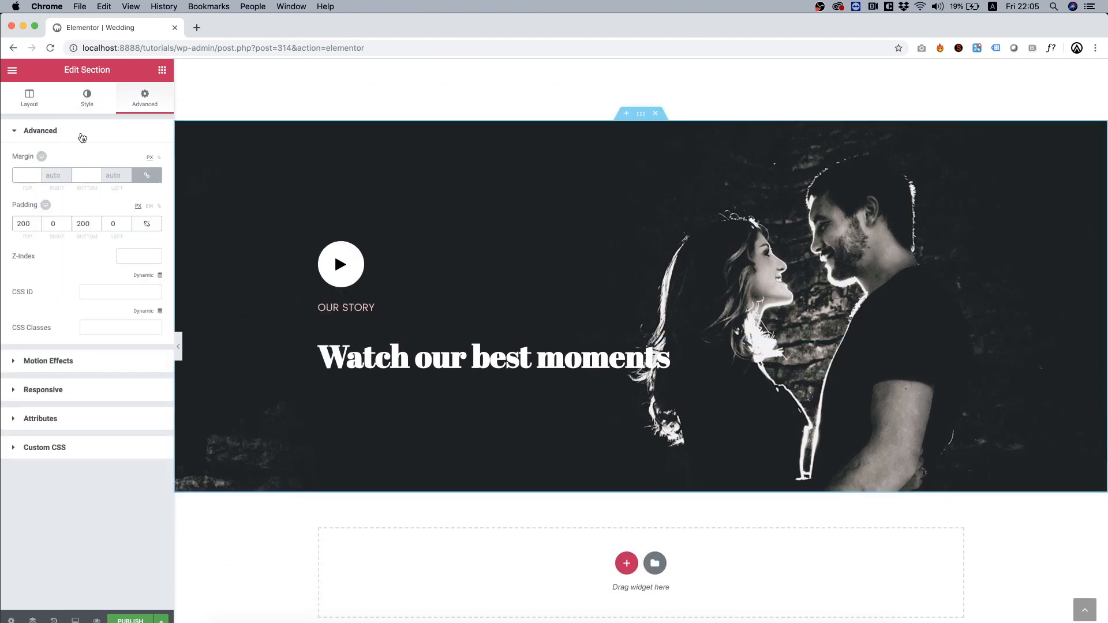
{"action": "left_click", "coordinate": [87, 99]}
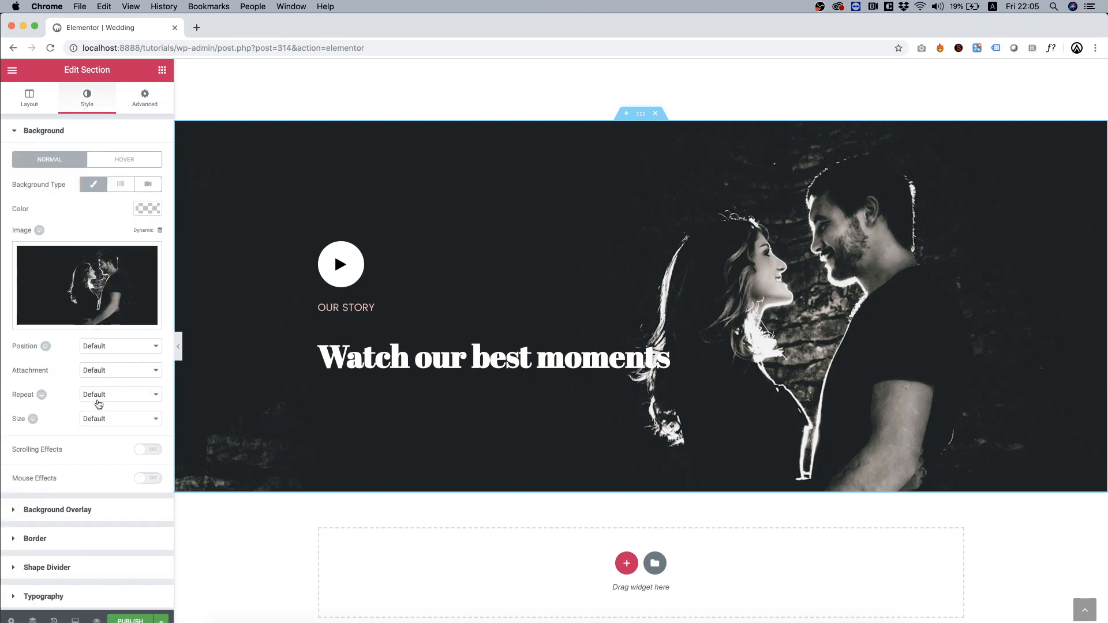
{"action": "left_click", "coordinate": [102, 420]}
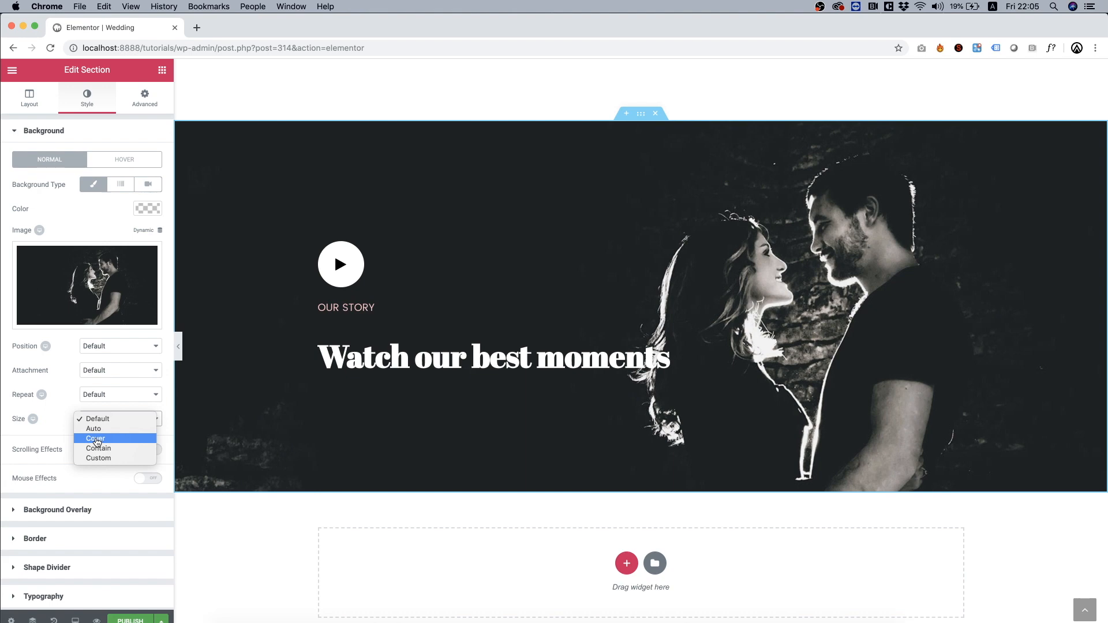
{"action": "left_click", "coordinate": [96, 438]}
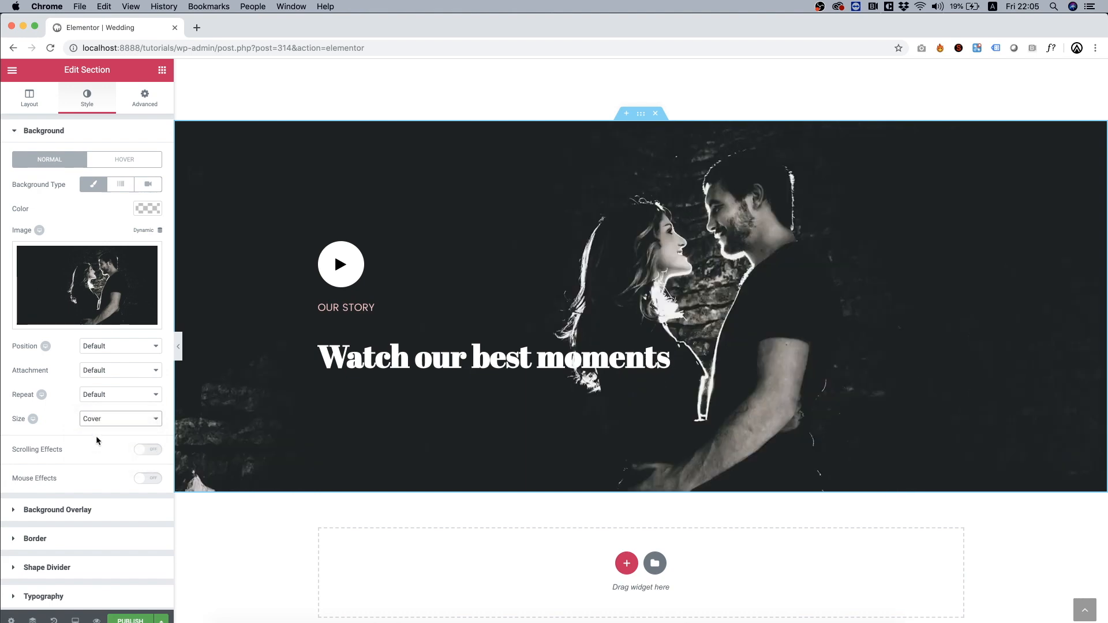
{"action": "left_click", "coordinate": [101, 372]}
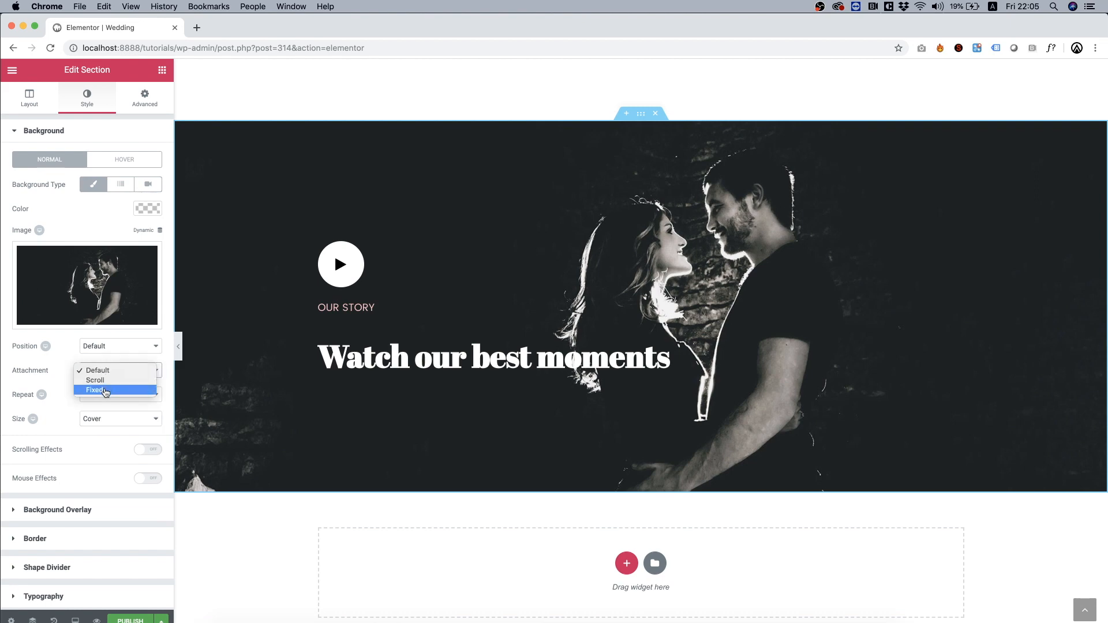
{"action": "left_click", "coordinate": [105, 390]}
Scroll the canvas up and down to preview the fixed background effect
{"action": "scroll", "coordinate": [568, 341], "scroll_direction": "up", "scroll_amount": 5}
{"action": "scroll", "coordinate": [567, 343], "scroll_direction": "down", "scroll_amount": 2}
{"action": "scroll", "coordinate": [569, 342], "scroll_direction": "down", "scroll_amount": 3}
{"action": "scroll", "coordinate": [569, 342], "scroll_direction": "up", "scroll_amount": 6}
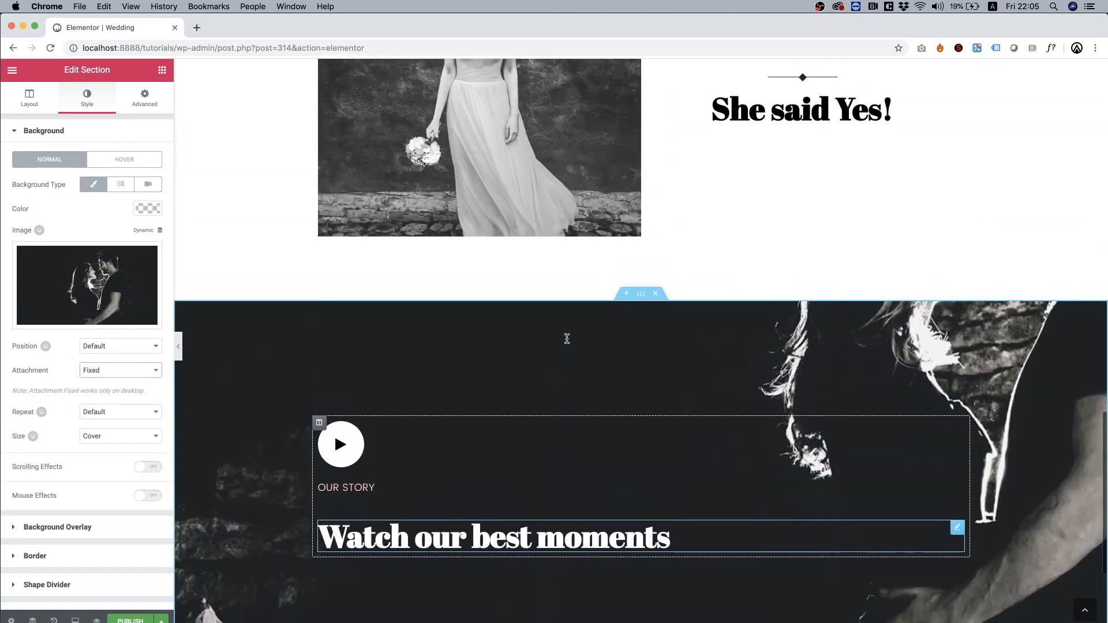
{"action": "scroll", "coordinate": [567, 343], "scroll_direction": "down", "scroll_amount": 5}
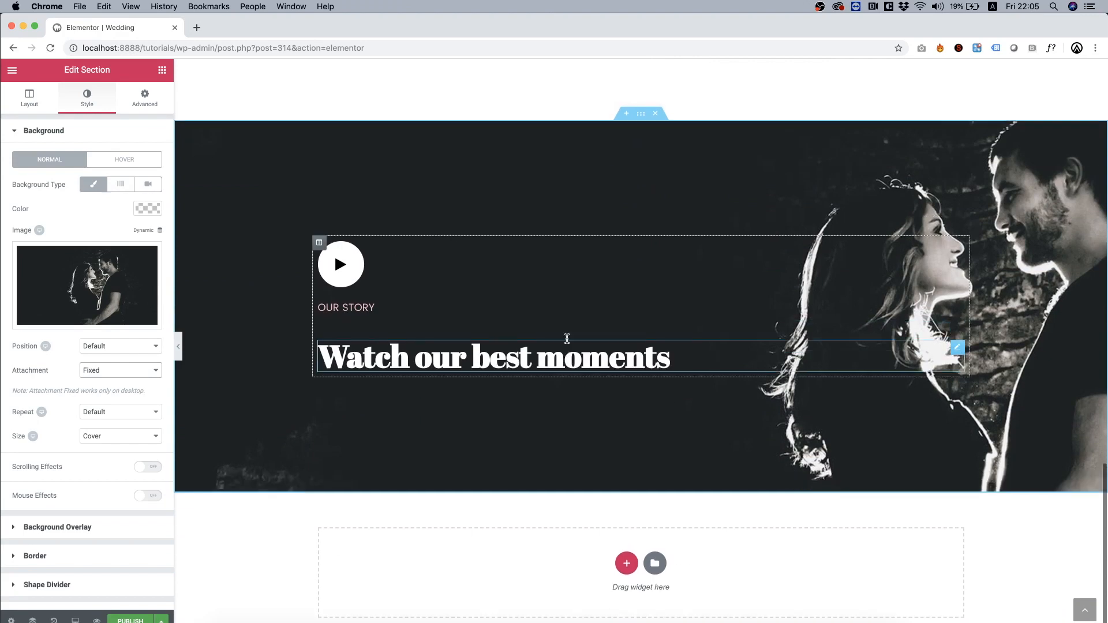
{"action": "scroll", "coordinate": [567, 341], "scroll_direction": "up", "scroll_amount": 3}
{"action": "scroll", "coordinate": [567, 339], "scroll_direction": "down", "scroll_amount": 5}
{"action": "scroll", "coordinate": [568, 338], "scroll_direction": "up", "scroll_amount": 5}
{"action": "scroll", "coordinate": [567, 338], "scroll_direction": "down", "scroll_amount": 3}
{"action": "scroll", "coordinate": [567, 338], "scroll_direction": "up", "scroll_amount": 4}
{"action": "scroll", "coordinate": [566, 339], "scroll_direction": "down", "scroll_amount": 3}
{"action": "scroll", "coordinate": [567, 339], "scroll_direction": "down", "scroll_amount": 2}
{"action": "scroll", "coordinate": [566, 339], "scroll_direction": "up", "scroll_amount": 3}
{"action": "scroll", "coordinate": [566, 338], "scroll_direction": "down", "scroll_amount": 3}
{"action": "scroll", "coordinate": [567, 343], "scroll_direction": "up", "scroll_amount": 4}
{"action": "scroll", "coordinate": [567, 342], "scroll_direction": "down", "scroll_amount": 4}
{"action": "scroll", "coordinate": [567, 338], "scroll_direction": "up", "scroll_amount": 1}
{"action": "scroll", "coordinate": [567, 339], "scroll_direction": "up", "scroll_amount": 3}
{"action": "scroll", "coordinate": [567, 339], "scroll_direction": "down", "scroll_amount": 4}
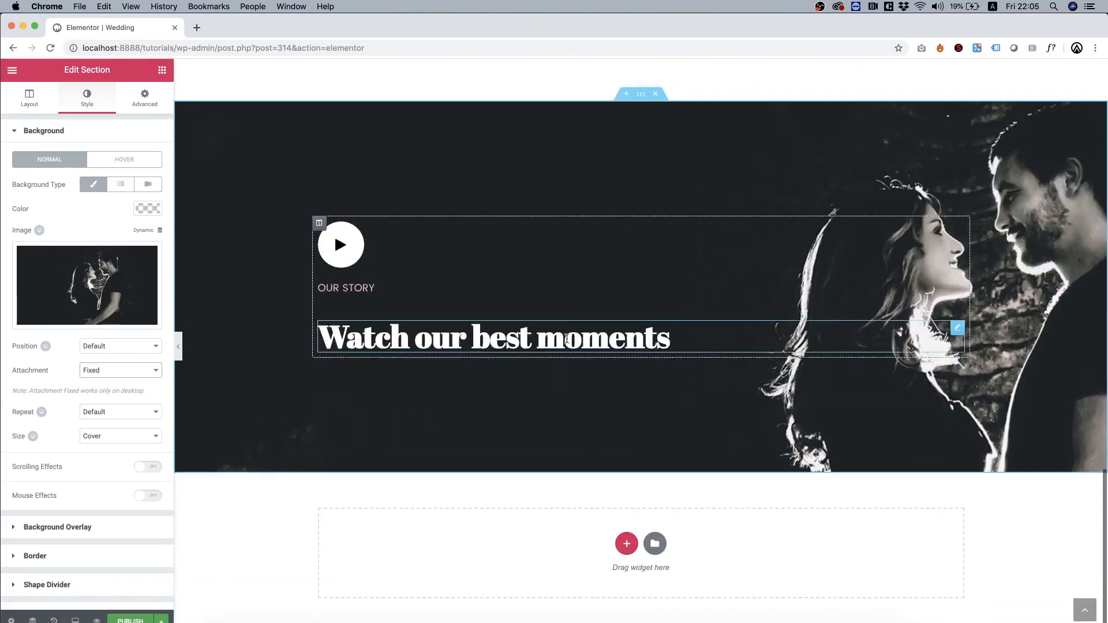
{"action": "scroll", "coordinate": [567, 338], "scroll_direction": "up", "scroll_amount": 1}
{"action": "scroll", "coordinate": [567, 338], "scroll_direction": "down", "scroll_amount": 1}
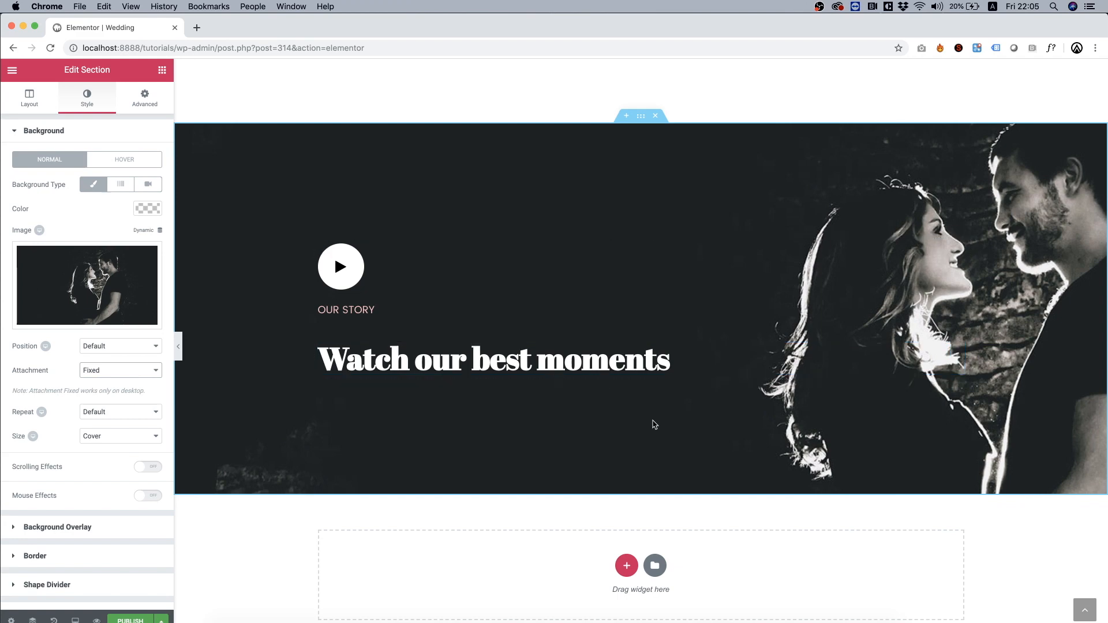
{"action": "scroll", "coordinate": [746, 445], "scroll_direction": "down", "scroll_amount": 1}
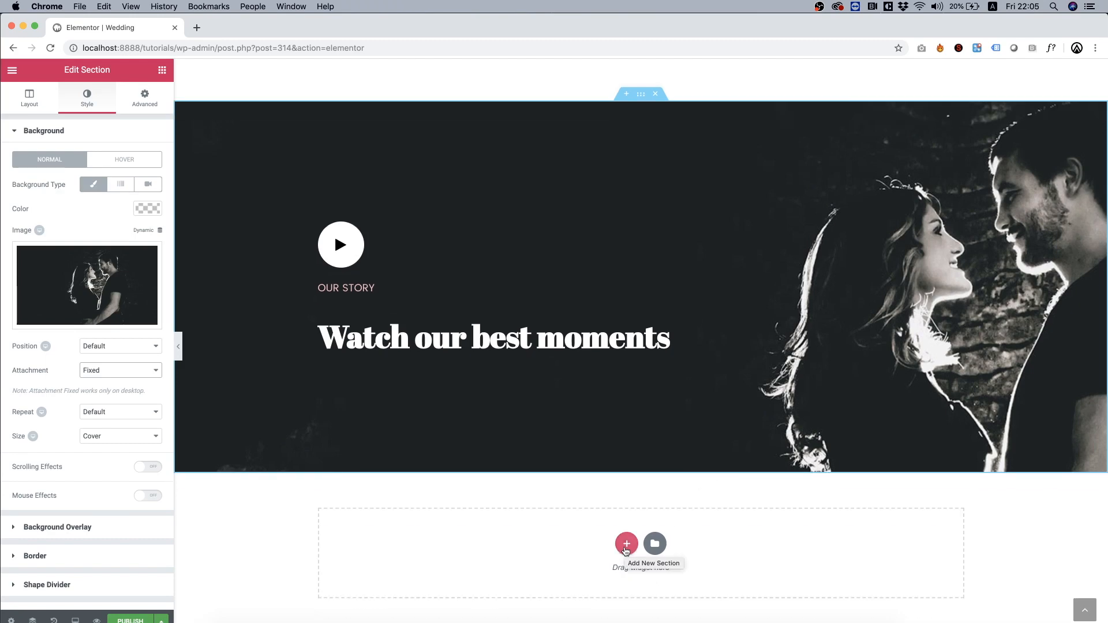
Add a new section with two equal columns below the story section
{"action": "left_click", "coordinate": [626, 544]}
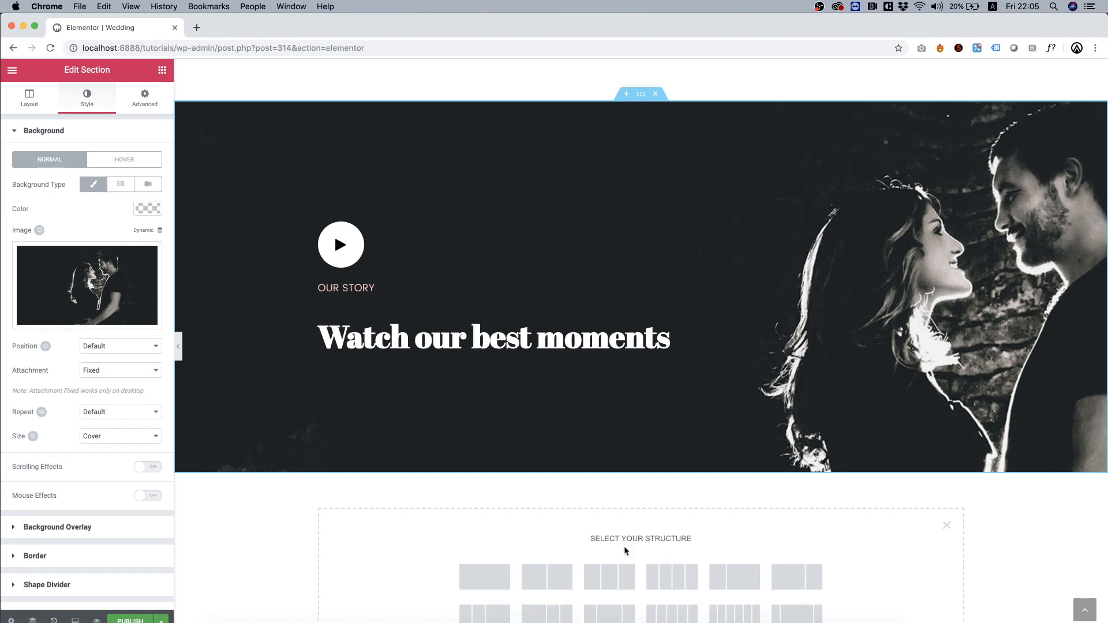
{"action": "scroll", "coordinate": [626, 551], "scroll_direction": "down", "scroll_amount": 1}
{"action": "left_click", "coordinate": [544, 520]}
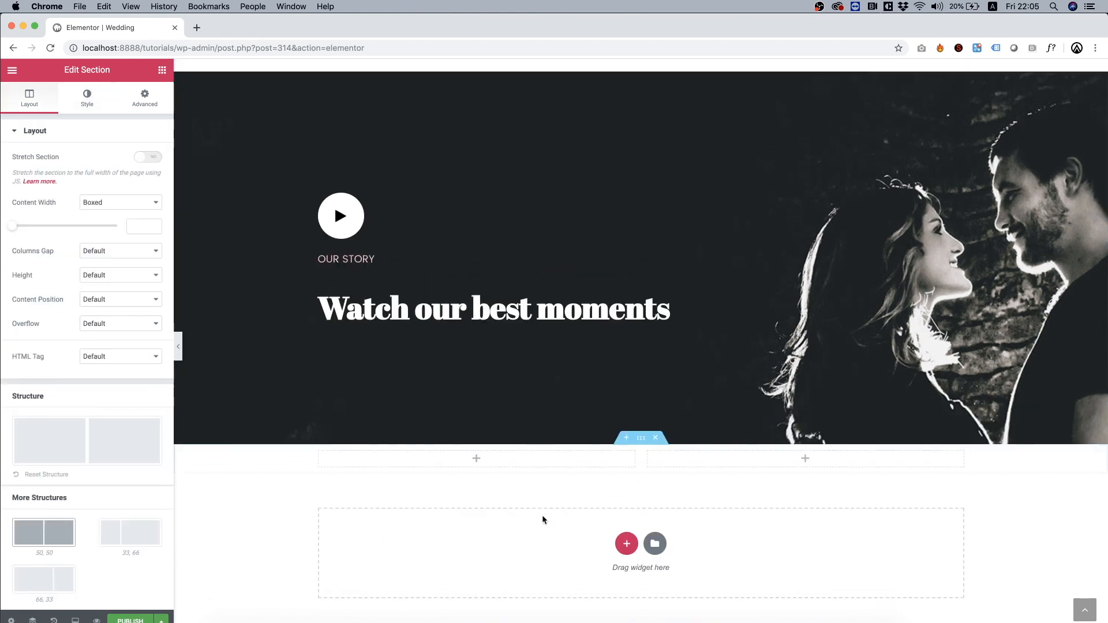
Give the new two-column section 100 px padding at top and bottom
{"action": "right_click", "coordinate": [238, 453]}
{"action": "left_click", "coordinate": [259, 459]}
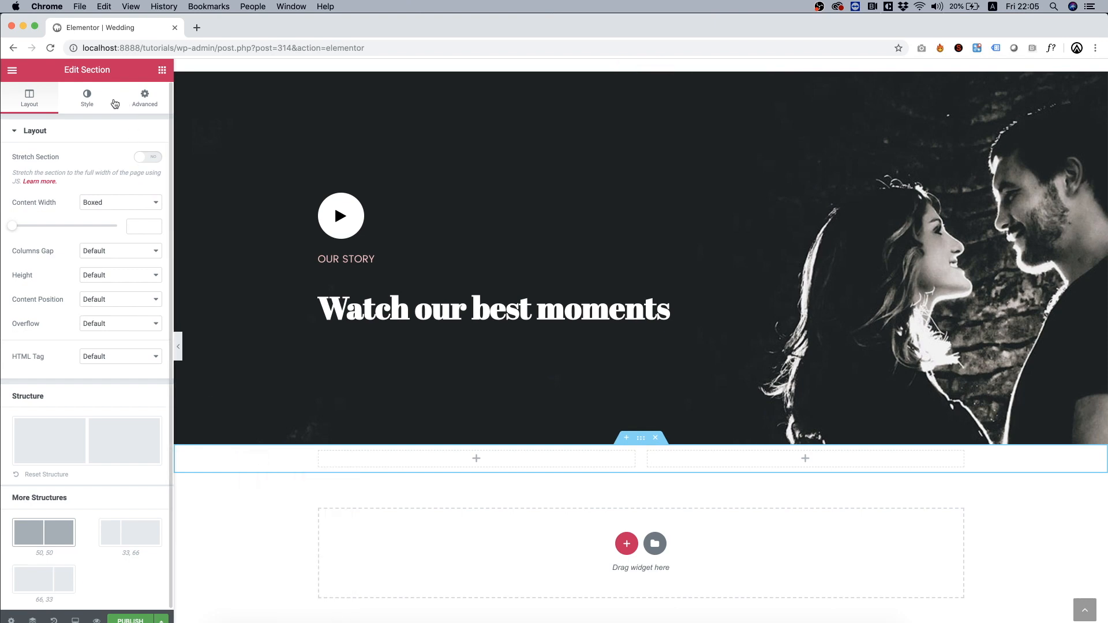
{"action": "left_click", "coordinate": [146, 99]}
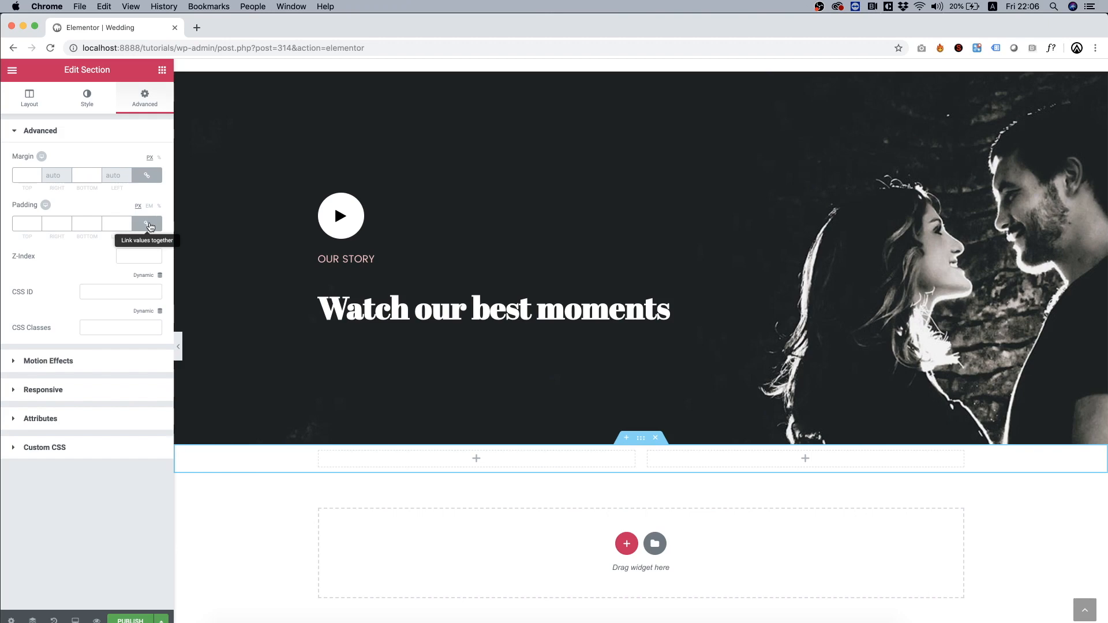
{"action": "left_click", "coordinate": [149, 226]}
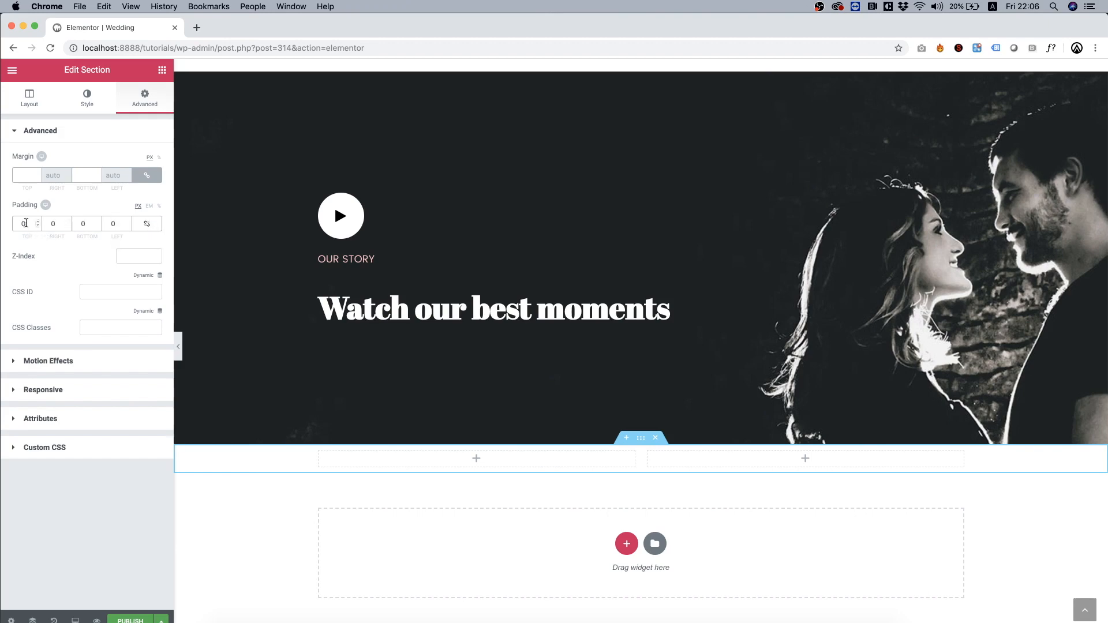
{"action": "type", "text": "100"}
{"action": "key", "text": "Tab"}
{"action": "key", "text": "Tab"}
{"action": "type", "text": "100"}
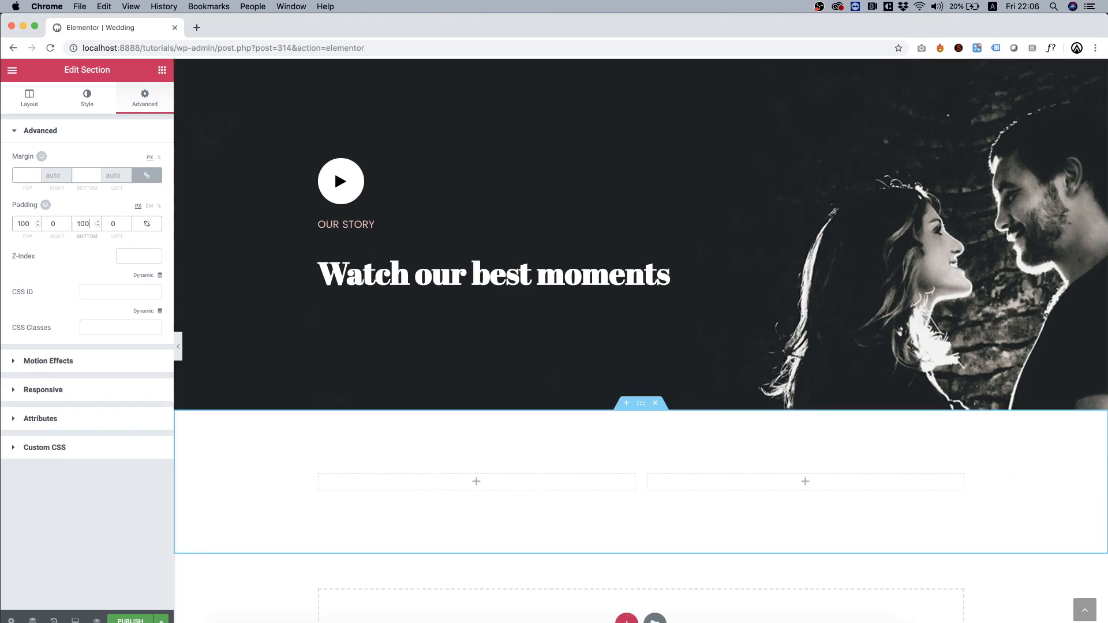
{"action": "scroll", "coordinate": [485, 334], "scroll_direction": "down", "scroll_amount": 3}
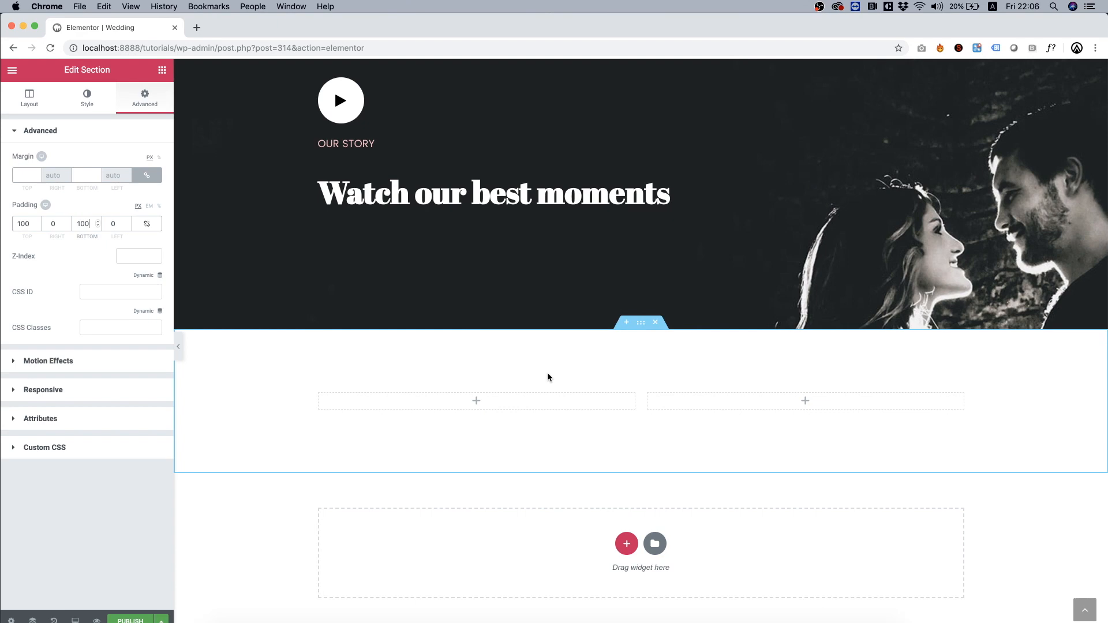
{"action": "left_click", "coordinate": [162, 70]}
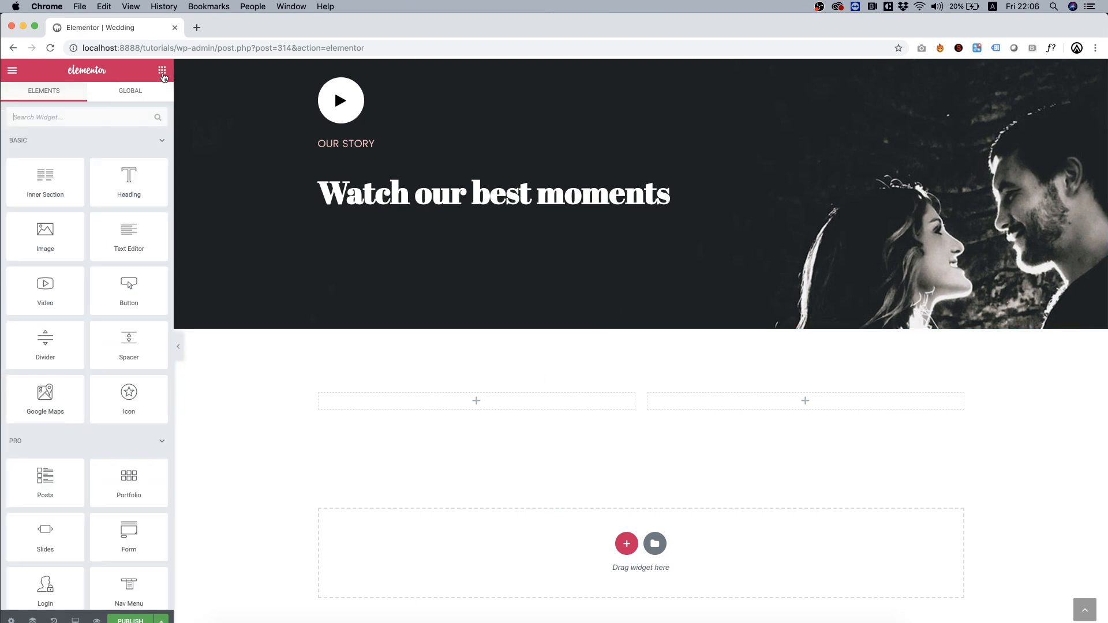
Add a Form widget to the right column
{"action": "type", "text": "form"}
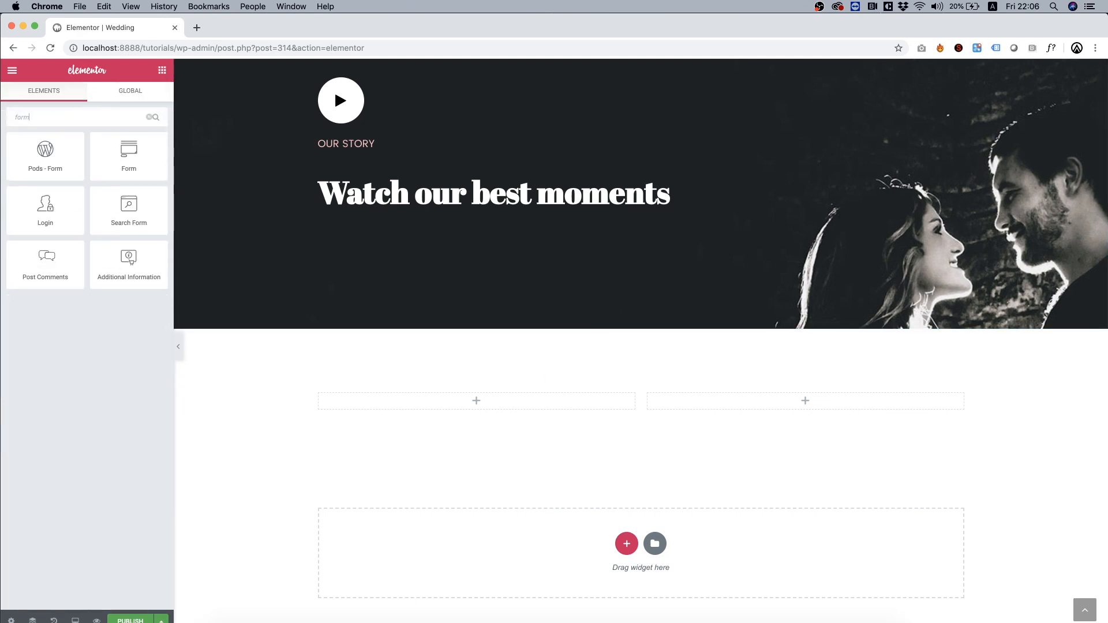
{"action": "left_click_drag", "start_coordinate": [129, 155], "coordinate": [779, 405]}
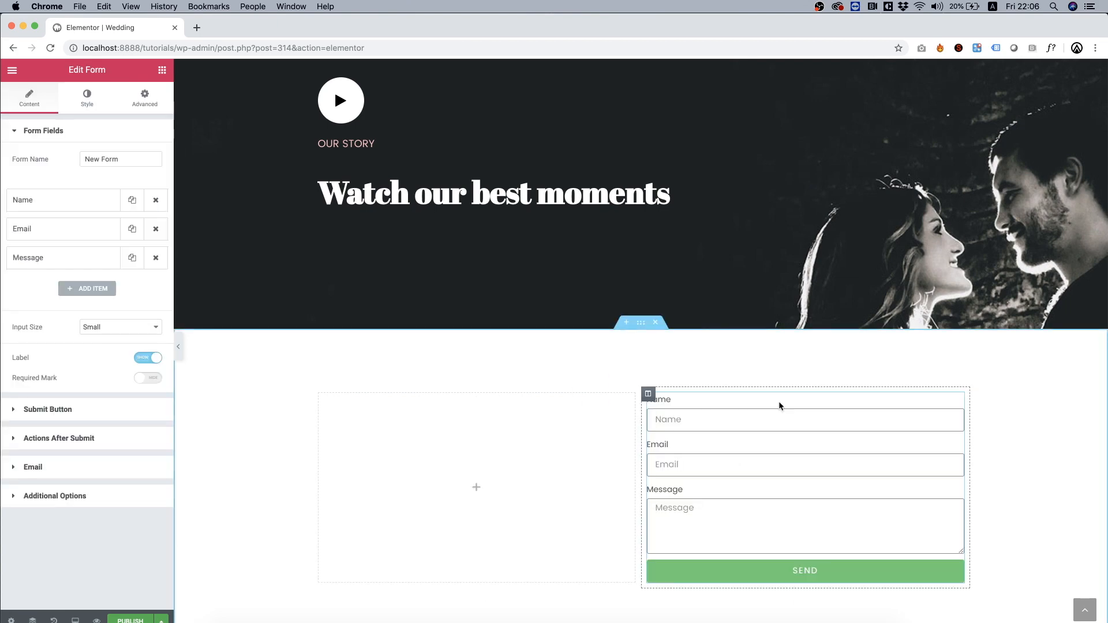
{"action": "scroll", "coordinate": [566, 455], "scroll_direction": "down", "scroll_amount": 3}
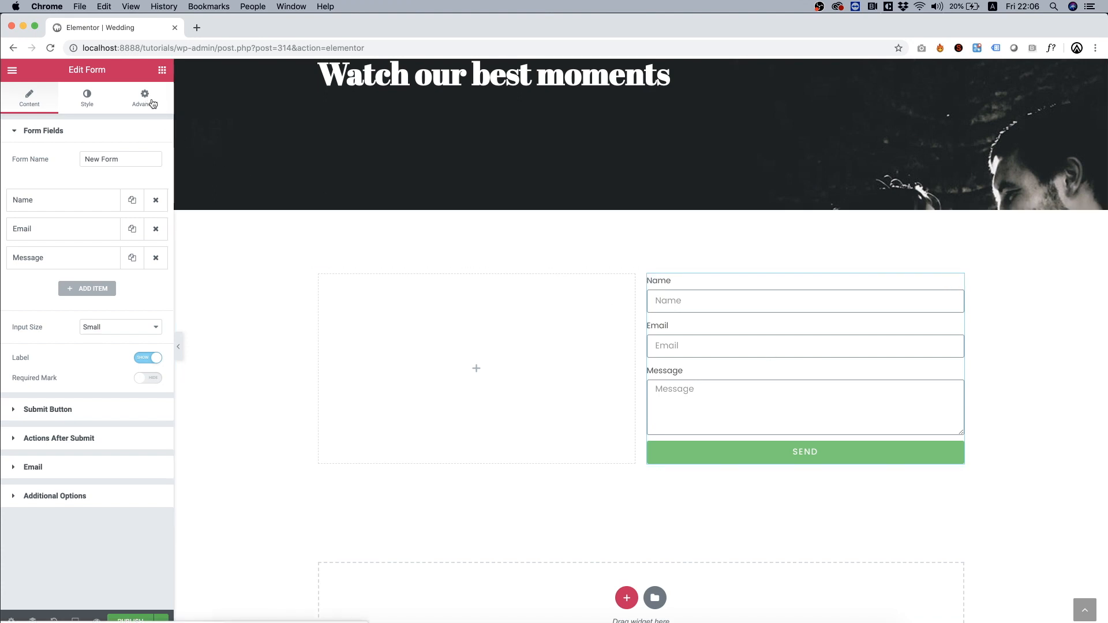
Give the SEND button a black background that turns pink on hover
{"action": "left_click", "coordinate": [84, 102]}
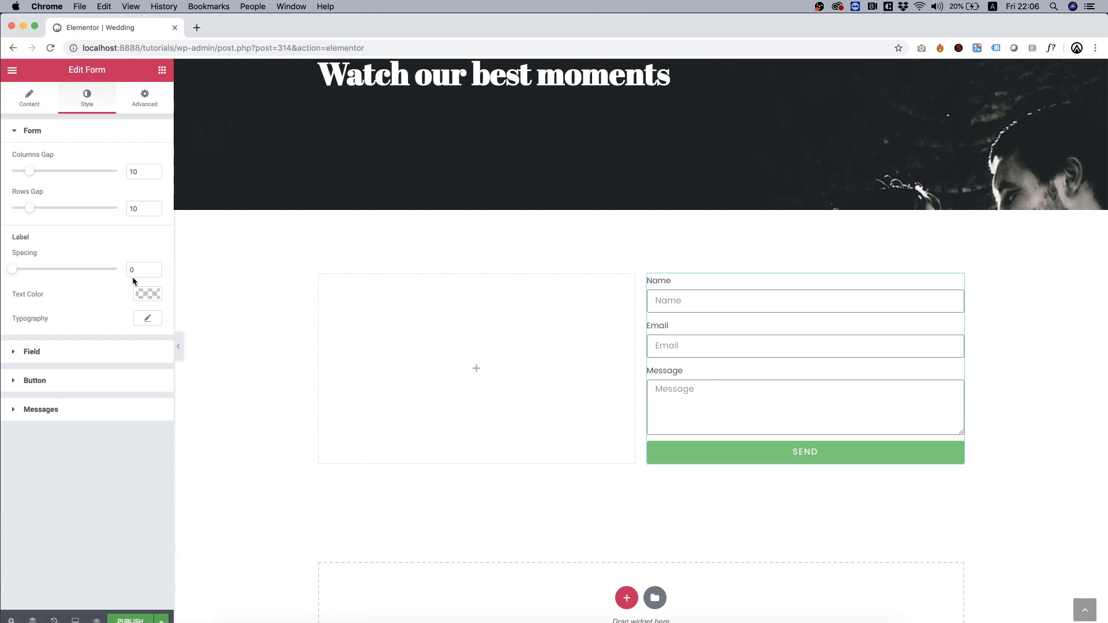
{"action": "left_click", "coordinate": [56, 378]}
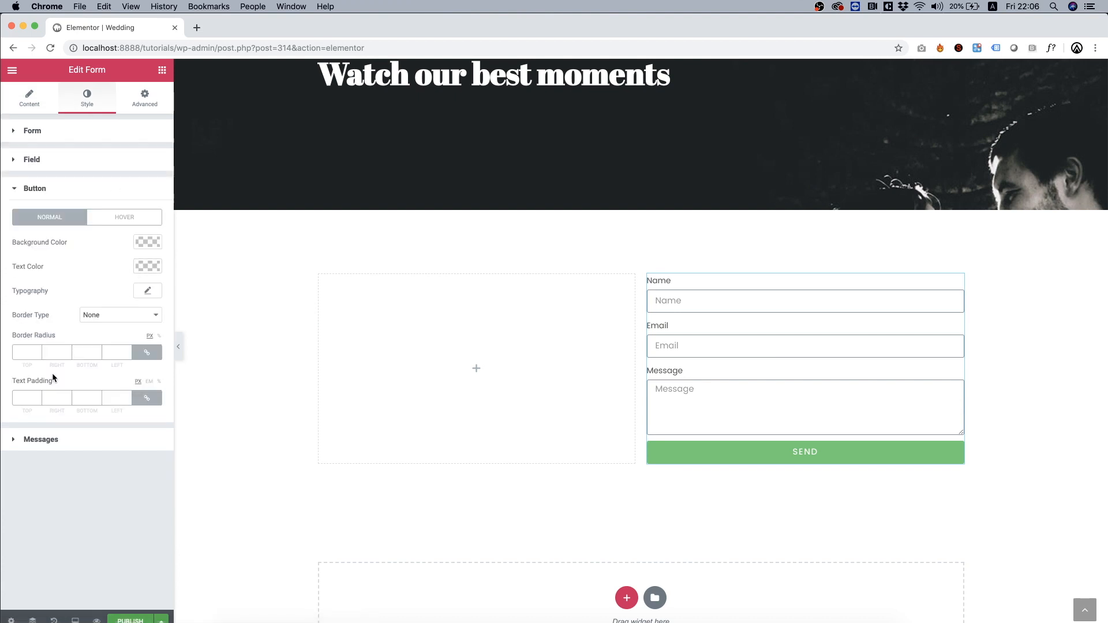
{"action": "left_click", "coordinate": [148, 244]}
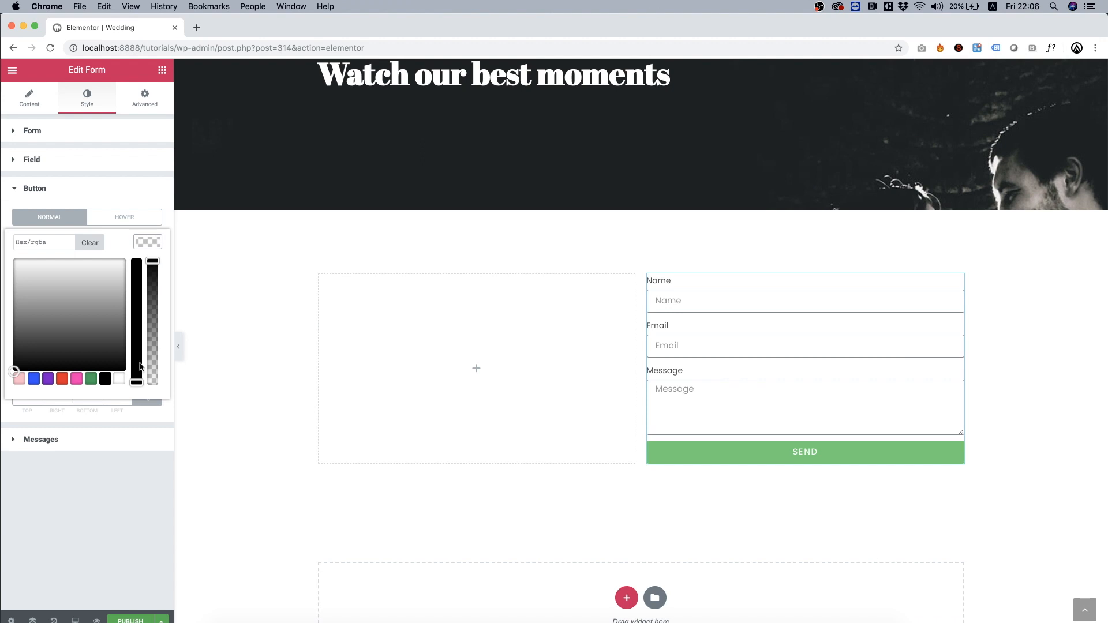
{"action": "left_click", "coordinate": [105, 378]}
{"action": "left_click", "coordinate": [129, 224]}
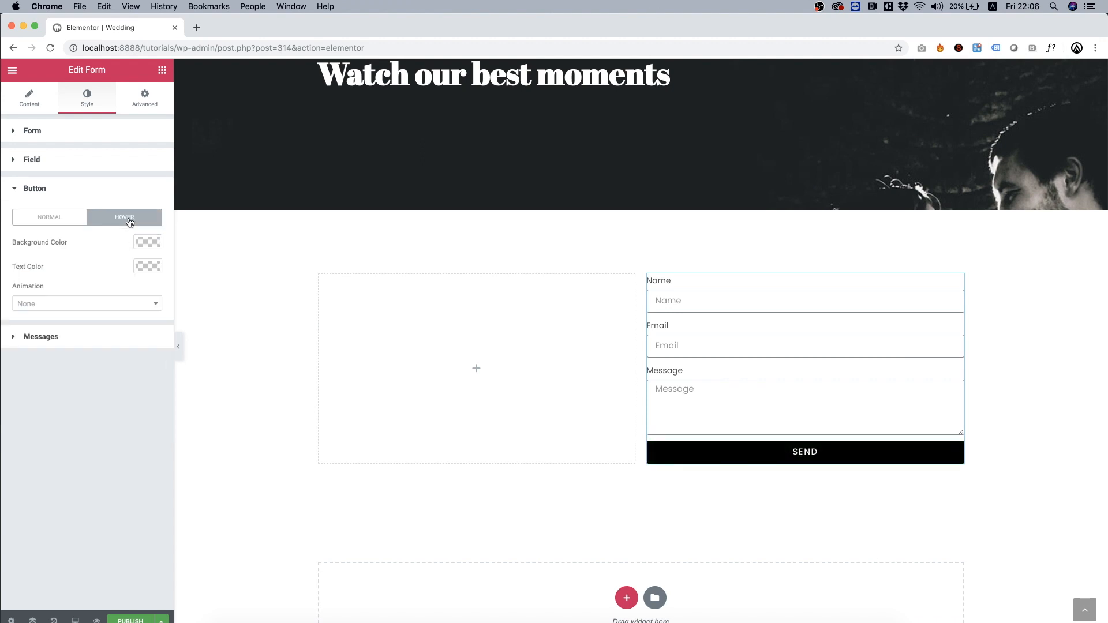
{"action": "left_click", "coordinate": [141, 240]}
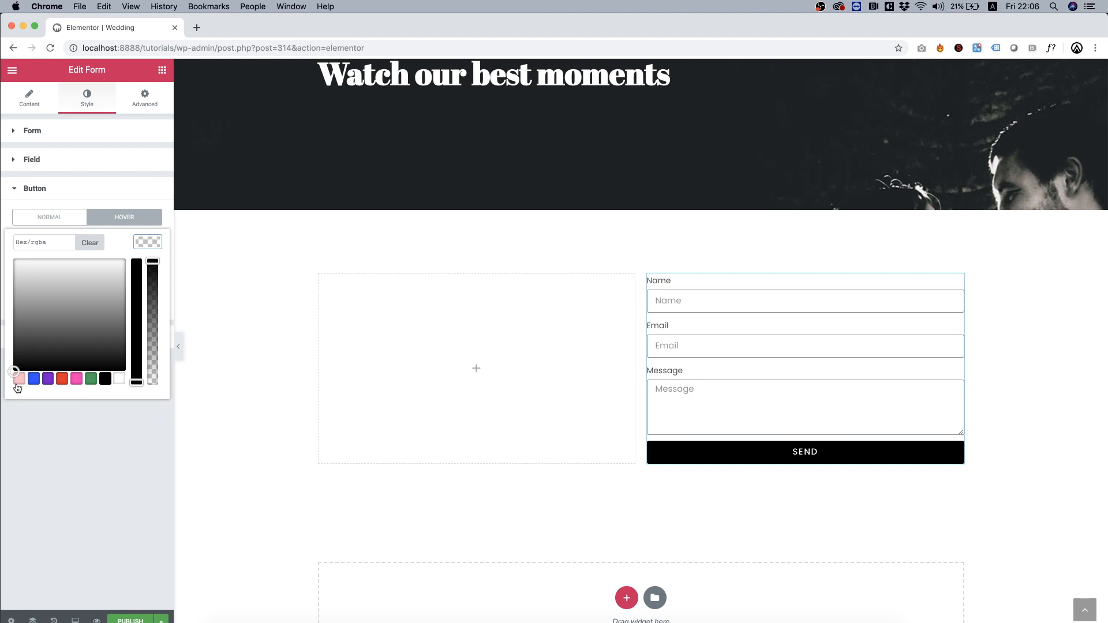
{"action": "left_click", "coordinate": [19, 379]}
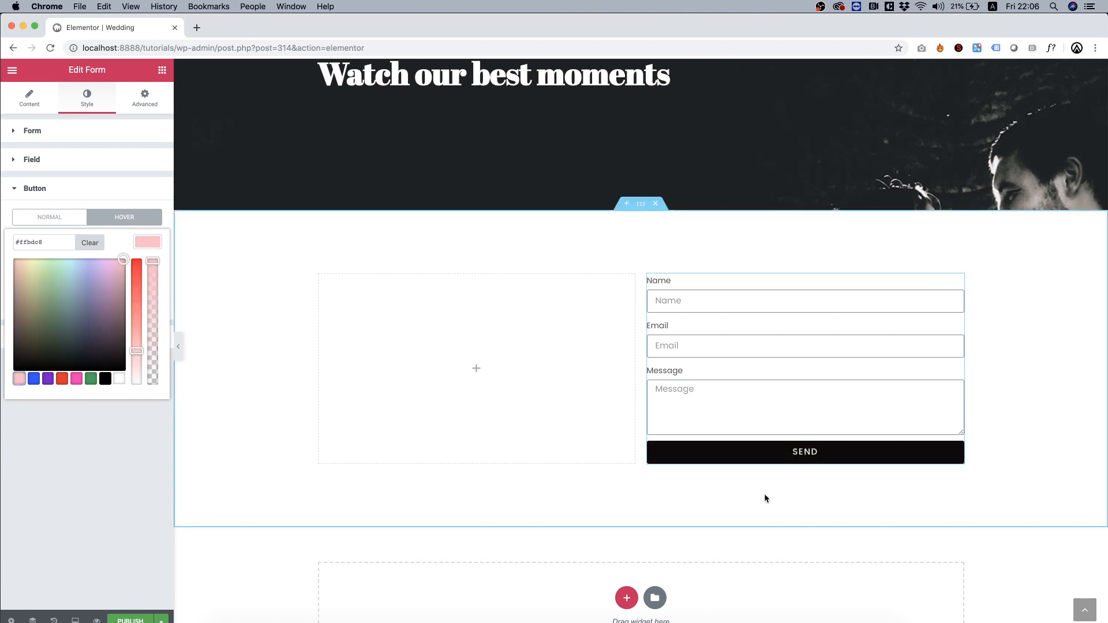
Unlink the form's padding and set the right and left padding to 80 px
{"action": "left_click", "coordinate": [143, 104]}
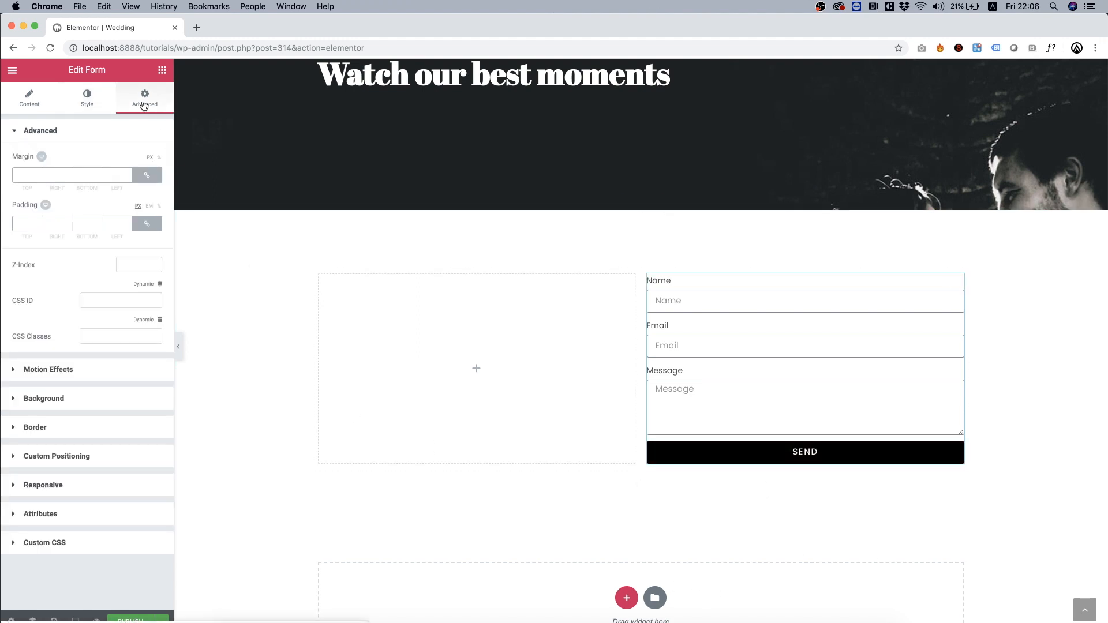
{"action": "left_click", "coordinate": [147, 224]}
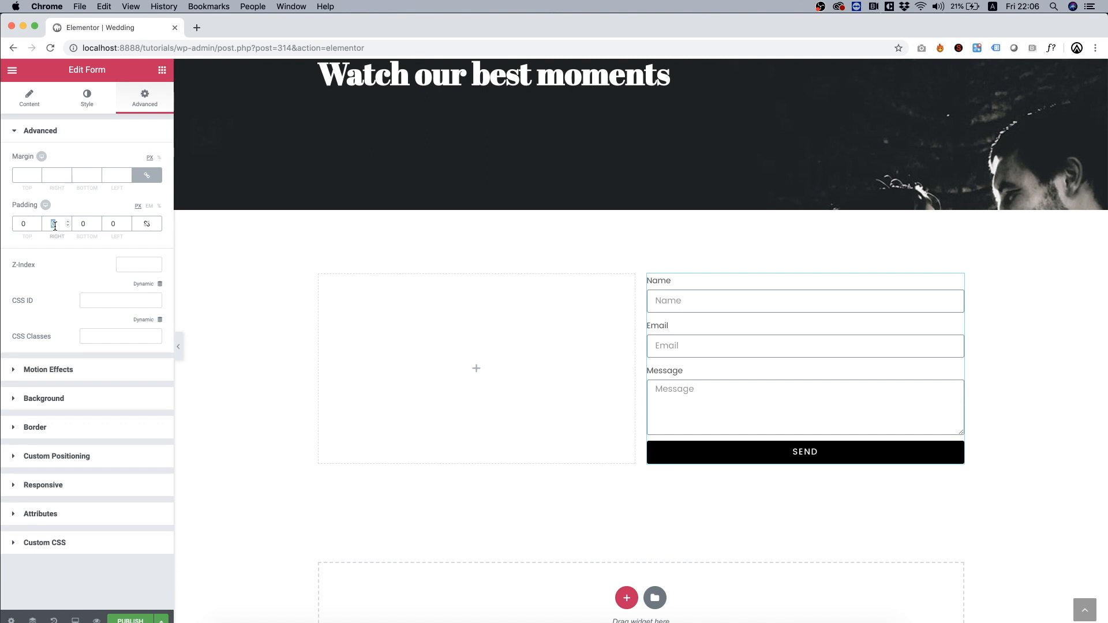
{"action": "type", "text": "50"}
{"action": "double_click", "coordinate": [113, 224]}
{"action": "type", "text": "50"}
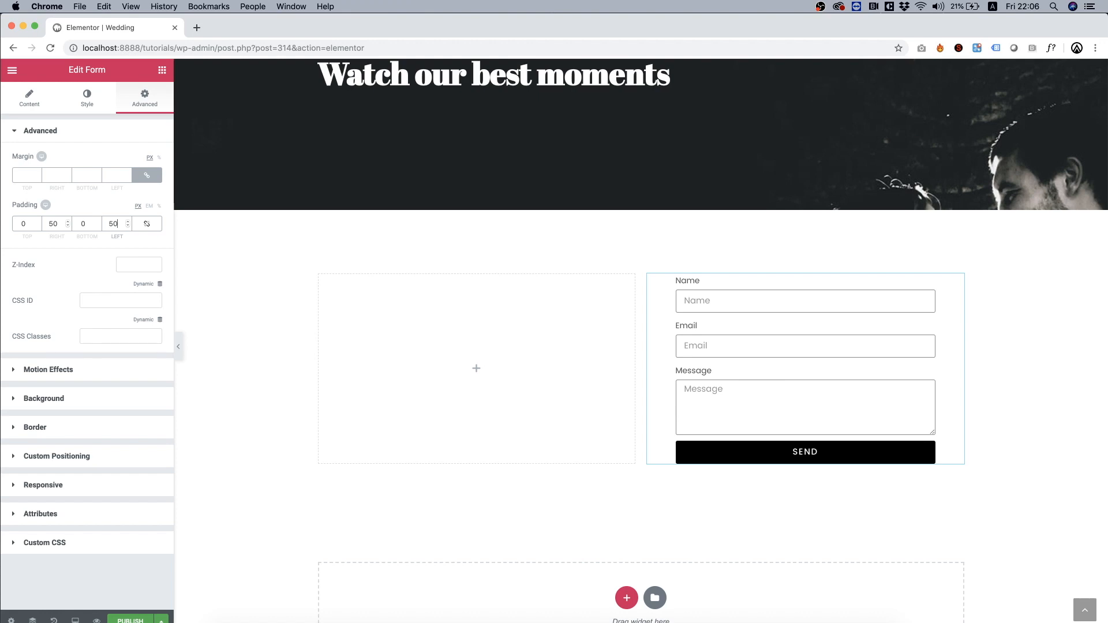
{"action": "double_click", "coordinate": [53, 224]}
{"action": "type", "text": "80"}
{"action": "key", "text": "Tab"}
{"action": "key", "text": "Tab"}
{"action": "type", "text": "80"}
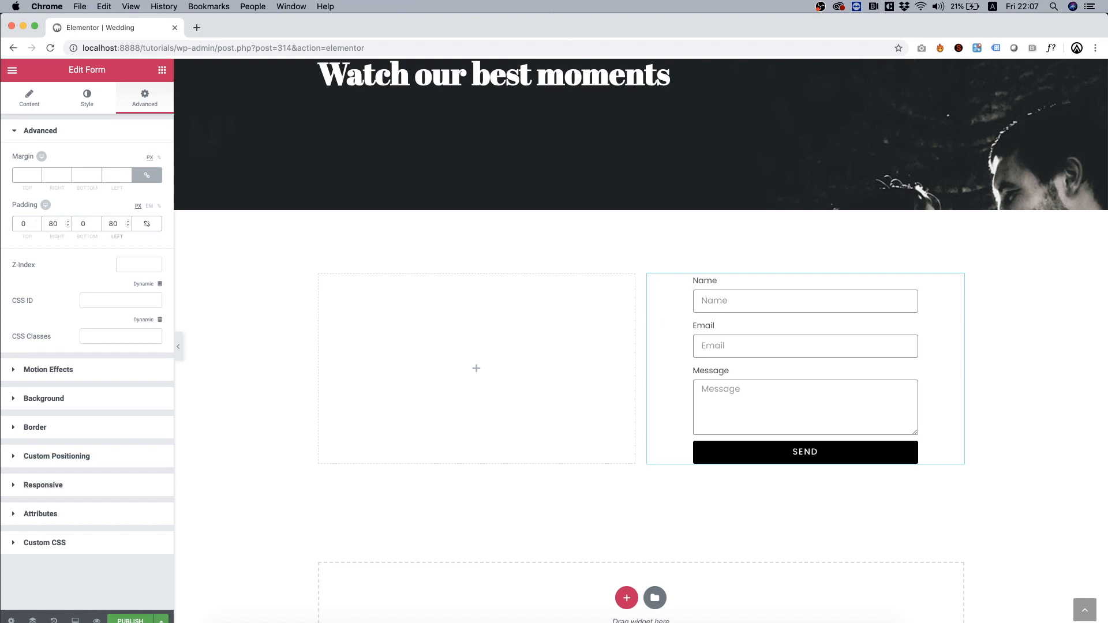
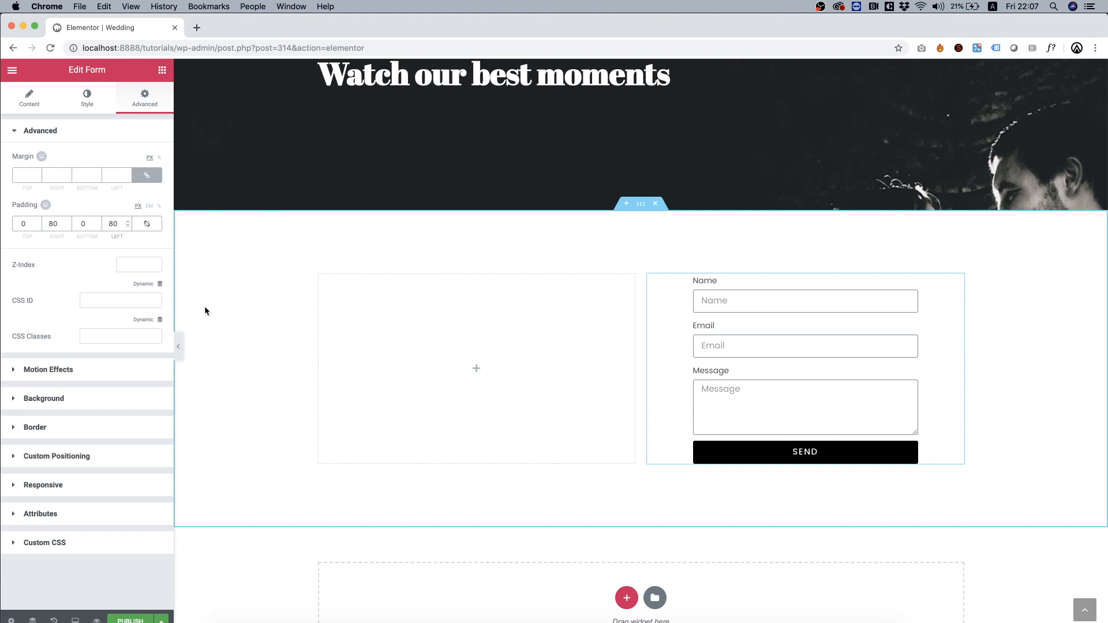
Copy the 'She said Yes!' column from the bride photo section
{"action": "left_click", "coordinate": [162, 69]}
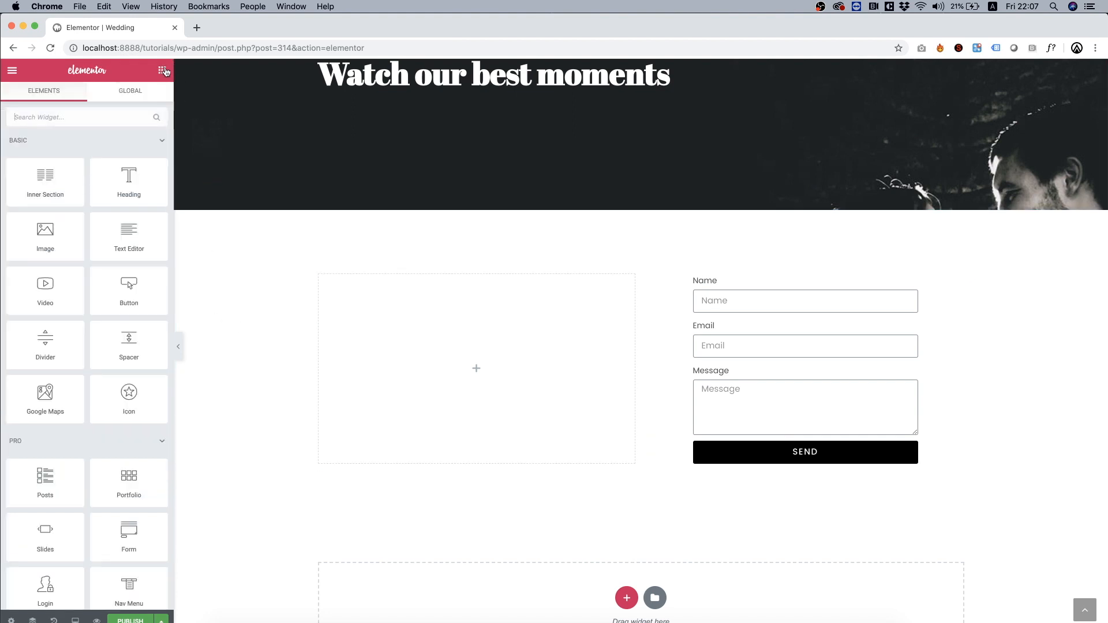
{"action": "scroll", "coordinate": [440, 203], "scroll_direction": "up", "scroll_amount": 10}
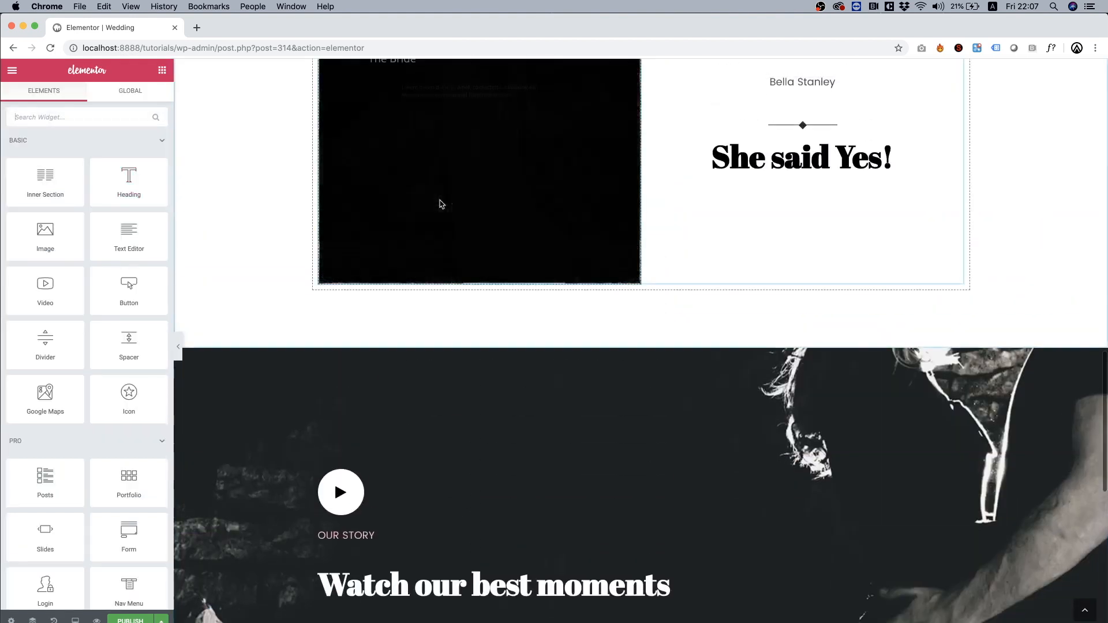
{"action": "scroll", "coordinate": [798, 165], "scroll_direction": "up", "scroll_amount": 2}
{"action": "scroll", "coordinate": [797, 165], "scroll_direction": "up", "scroll_amount": 1}
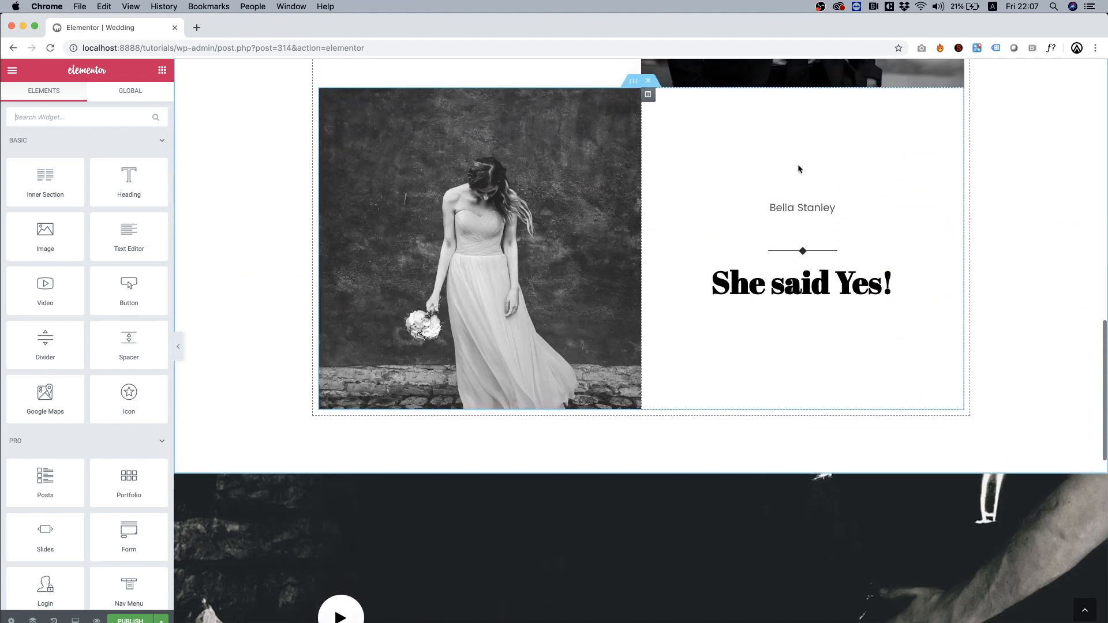
{"action": "right_click", "coordinate": [649, 99]}
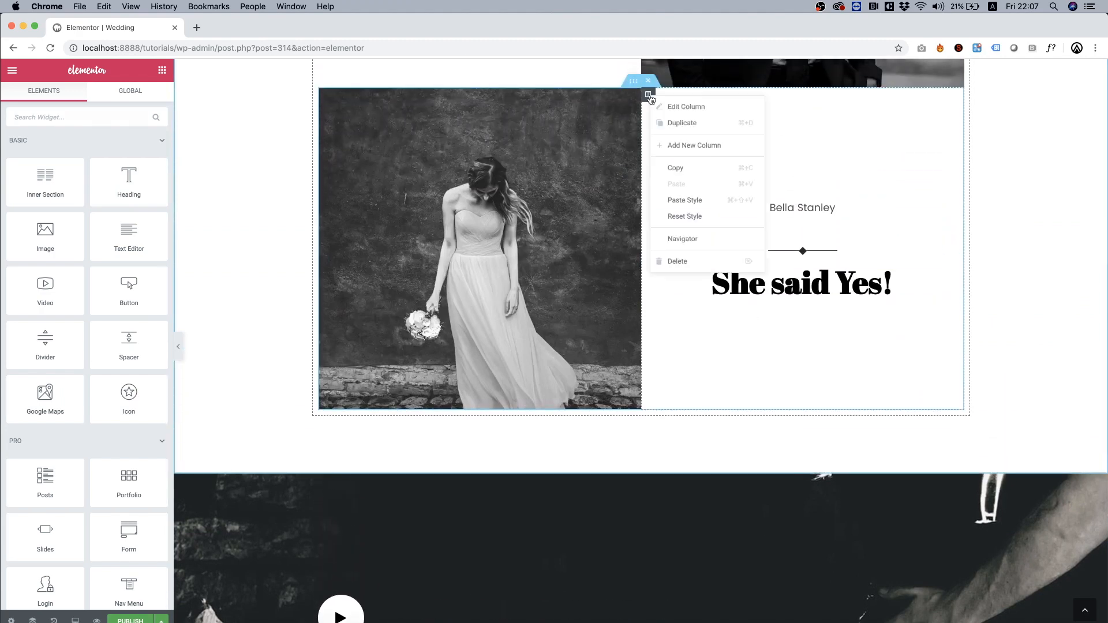
{"action": "left_click", "coordinate": [694, 168]}
Paste the column beside the contact form and delete the leftover empty column
{"action": "scroll", "coordinate": [694, 174], "scroll_direction": "down", "scroll_amount": 10}
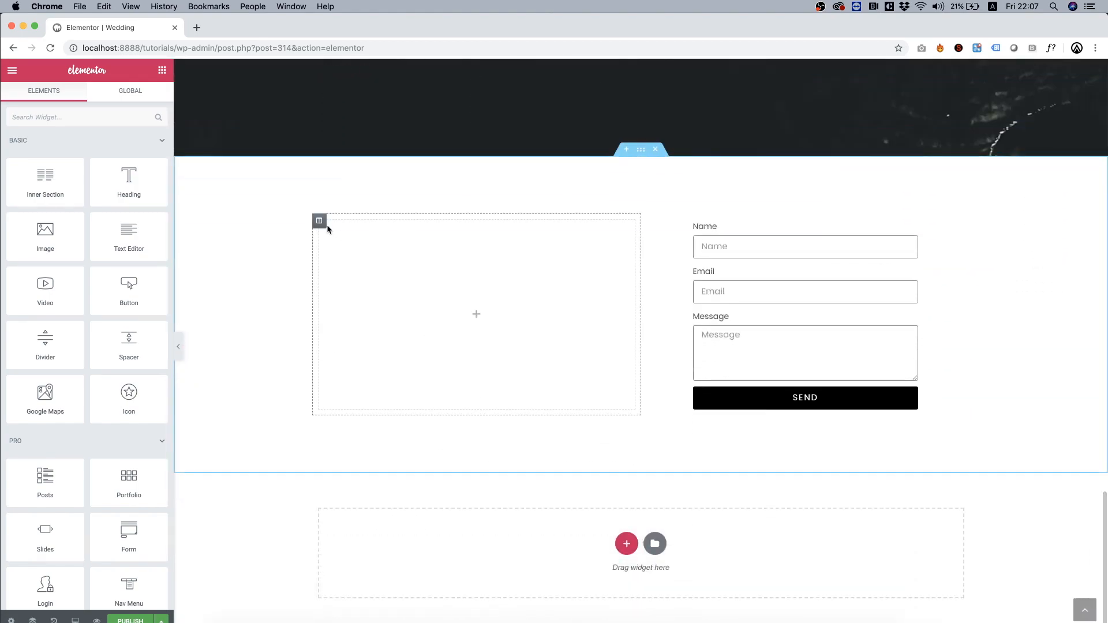
{"action": "right_click", "coordinate": [322, 224]}
{"action": "left_click", "coordinate": [351, 312]}
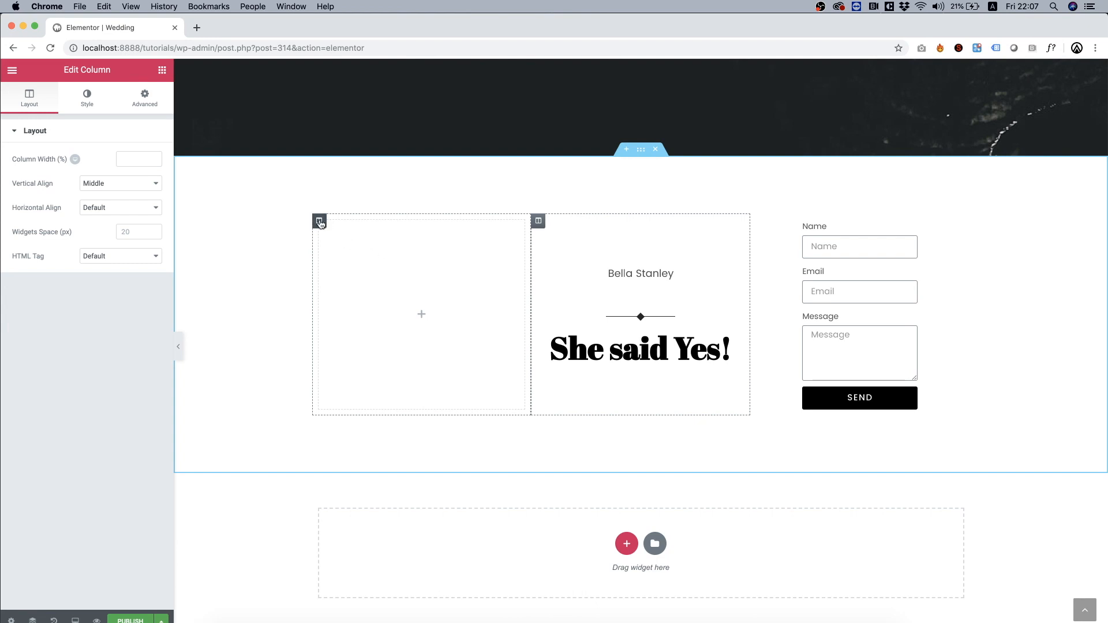
{"action": "right_click", "coordinate": [321, 224]}
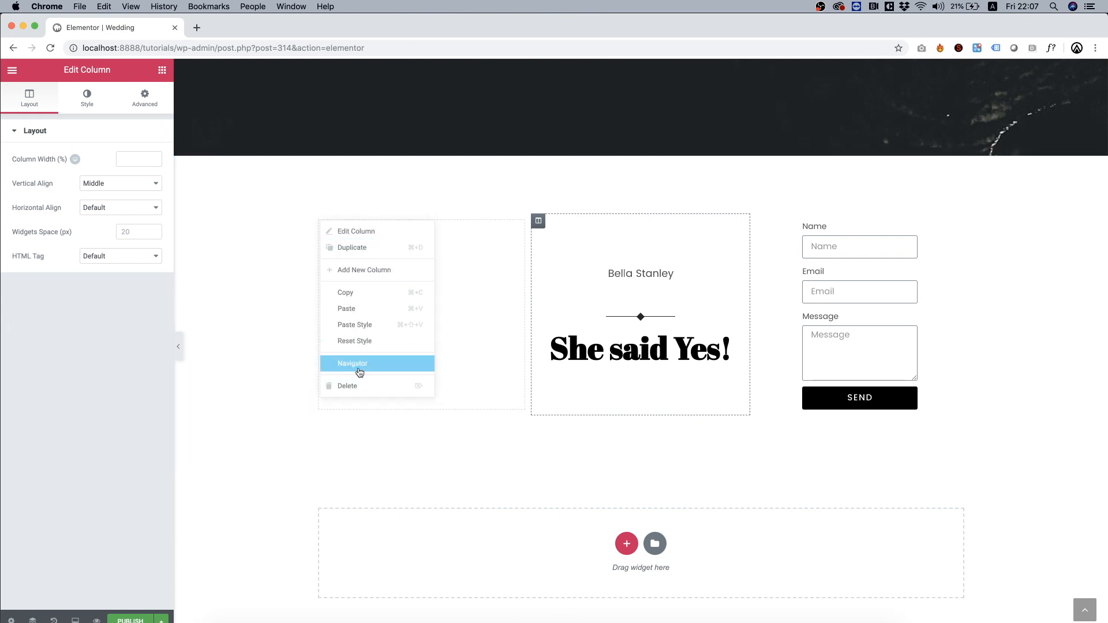
{"action": "left_click", "coordinate": [353, 386]}
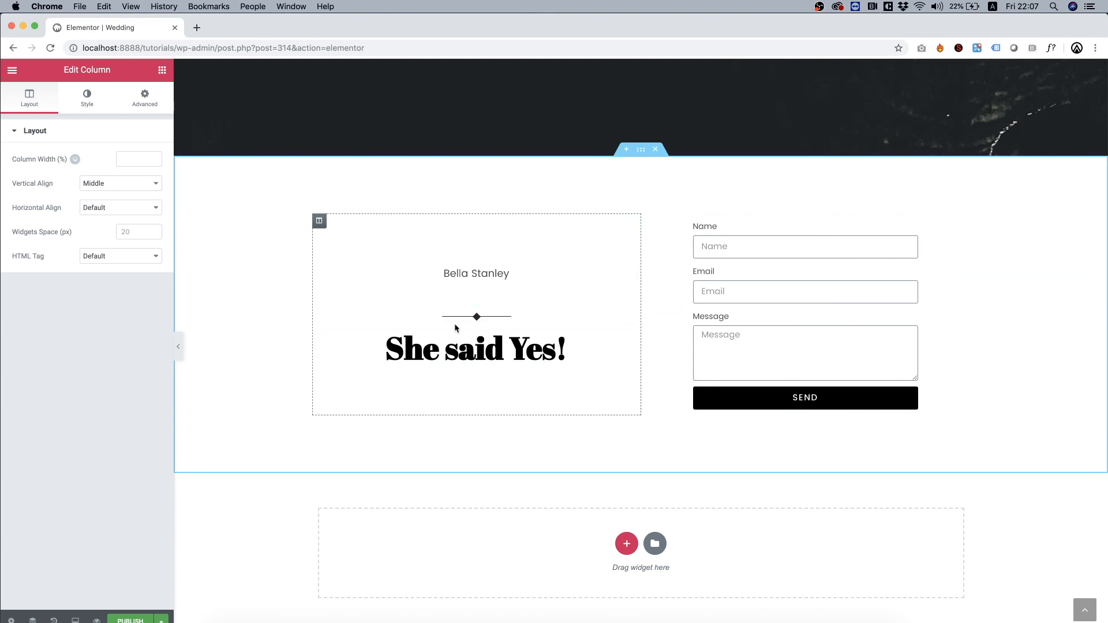
Give the copied column a classic pink #ffbdc8 background, then move the divider and heading above the name
{"action": "right_click", "coordinate": [338, 234]}
{"action": "left_click", "coordinate": [369, 246]}
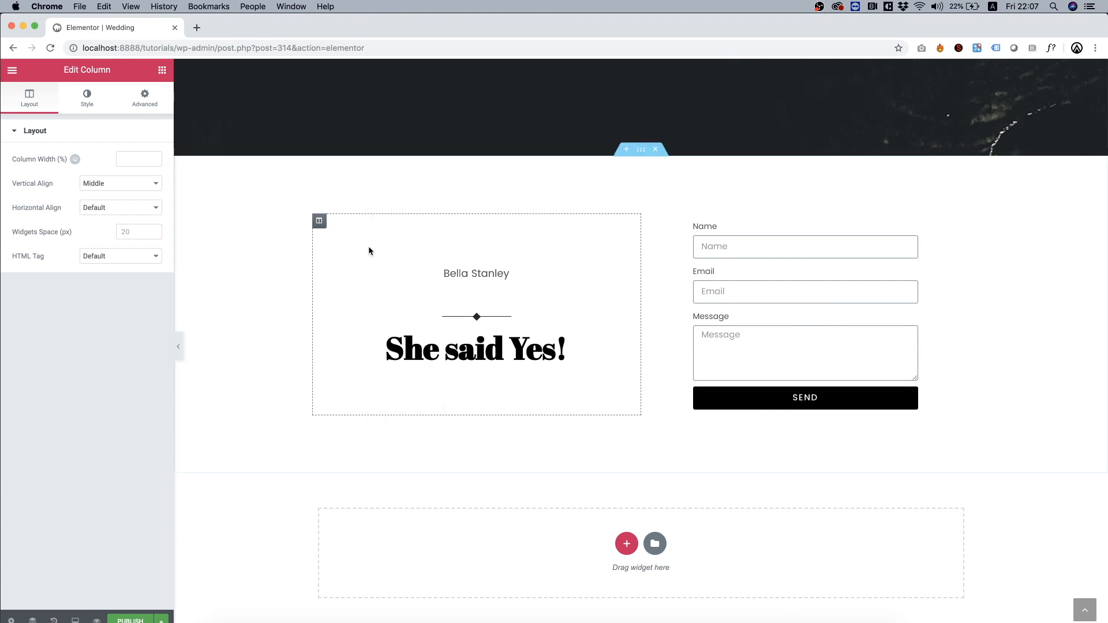
{"action": "left_click", "coordinate": [141, 96]}
{"action": "left_click", "coordinate": [87, 97]}
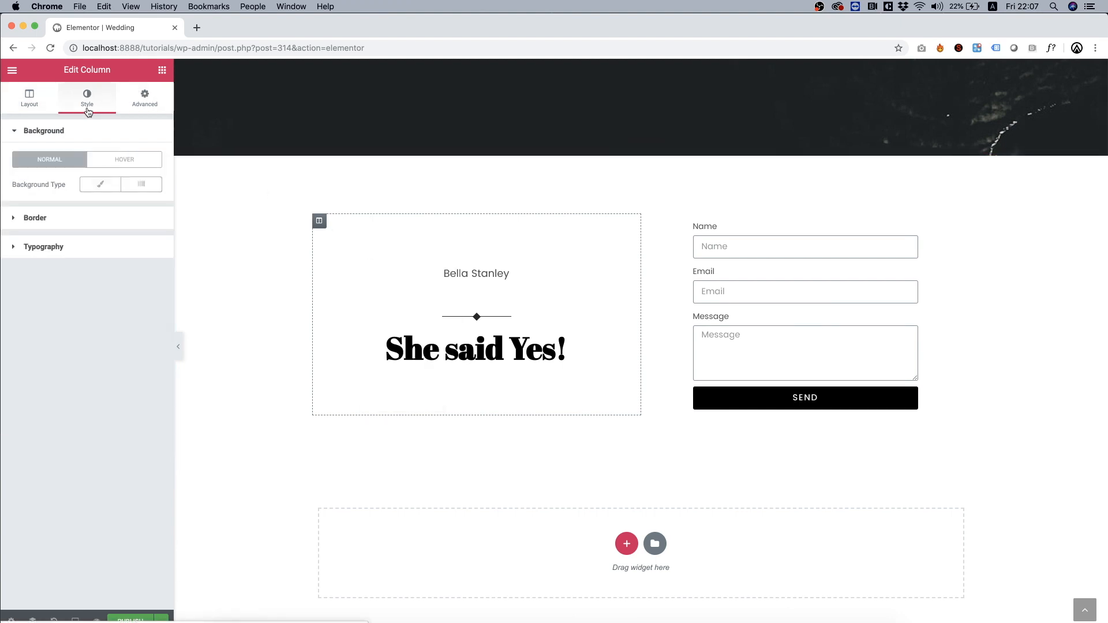
{"action": "left_click", "coordinate": [95, 192]}
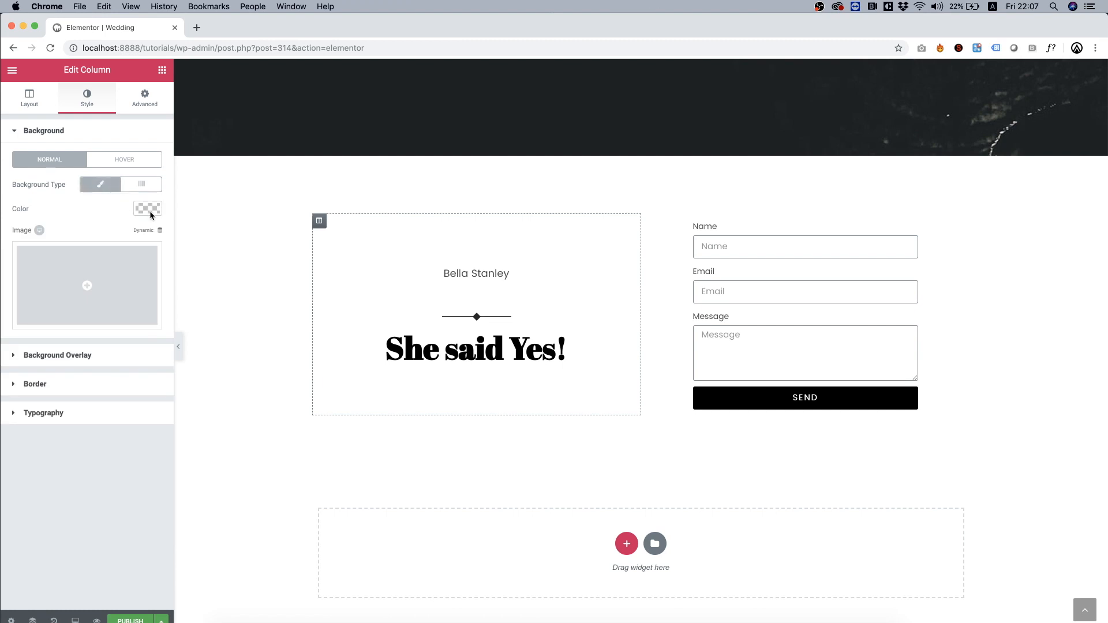
{"action": "left_click", "coordinate": [149, 210]}
{"action": "left_click", "coordinate": [21, 347]}
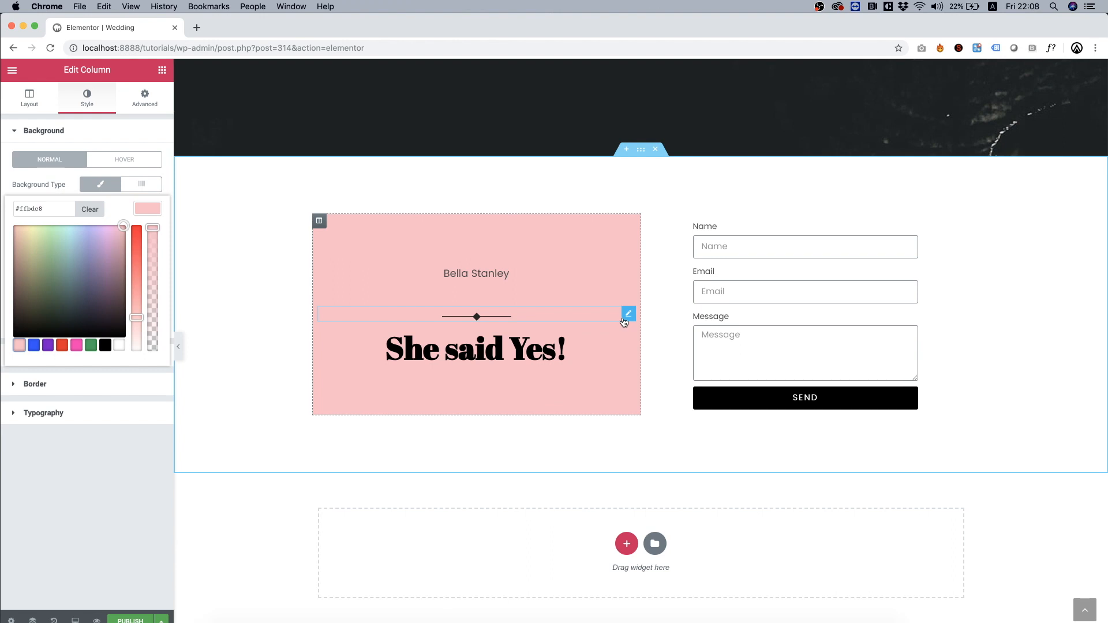
{"action": "left_click_drag", "start_coordinate": [626, 318], "coordinate": [487, 278]}
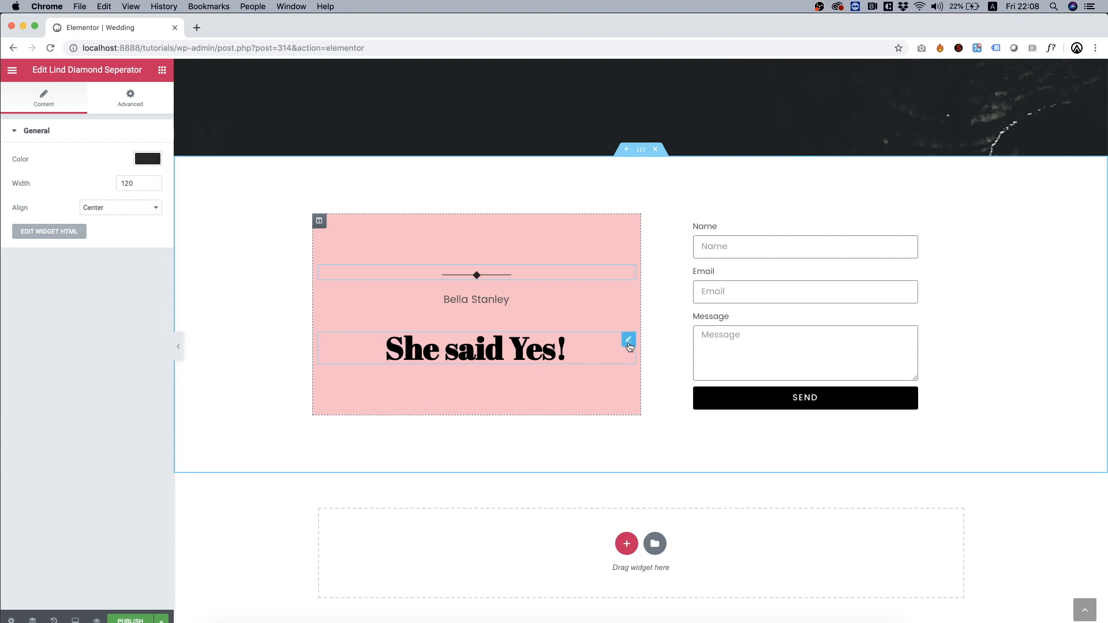
{"action": "left_click_drag", "start_coordinate": [628, 338], "coordinate": [502, 318]}
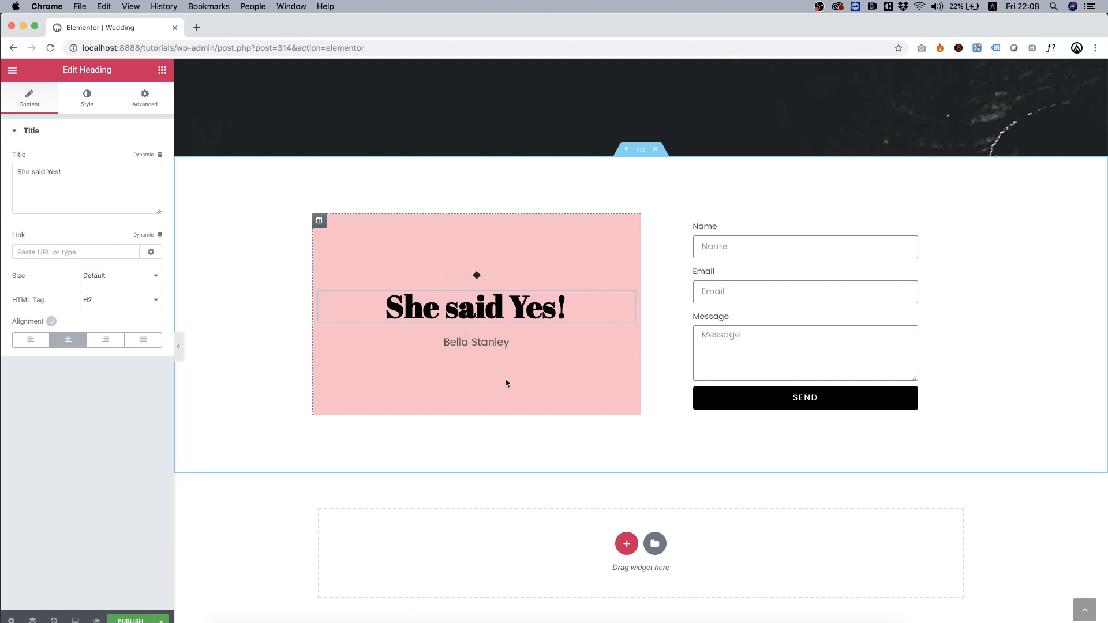
Add a Victorian Separator Style 1 below the bride's name
{"action": "left_click", "coordinate": [162, 69]}
{"action": "scroll", "coordinate": [98, 306], "scroll_direction": "down", "scroll_amount": 20}
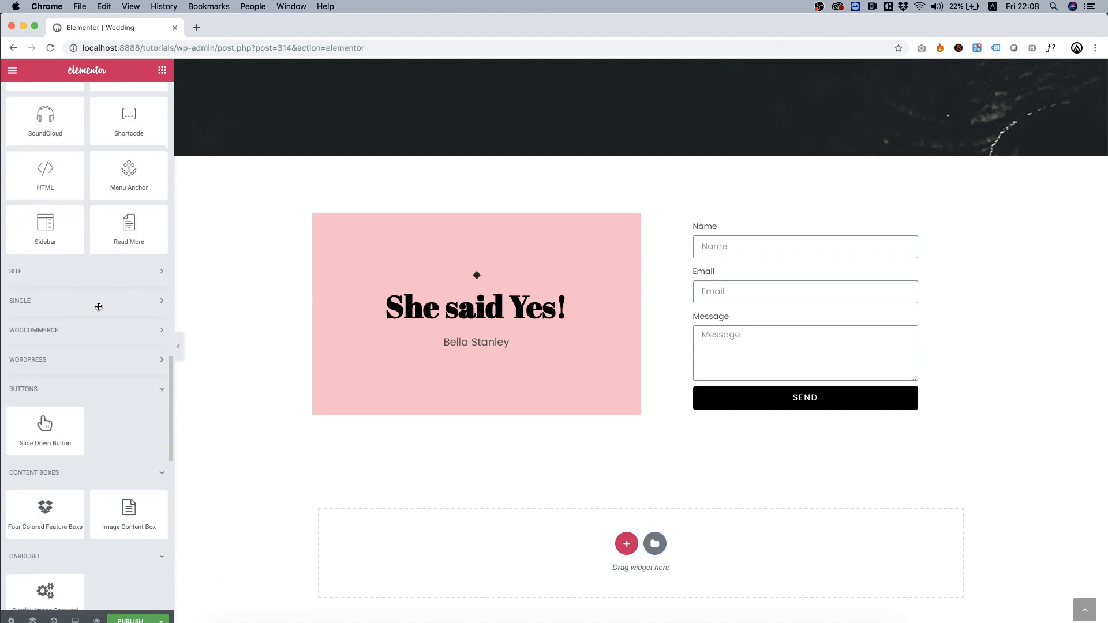
{"action": "left_click_drag", "start_coordinate": [124, 369], "coordinate": [519, 351]}
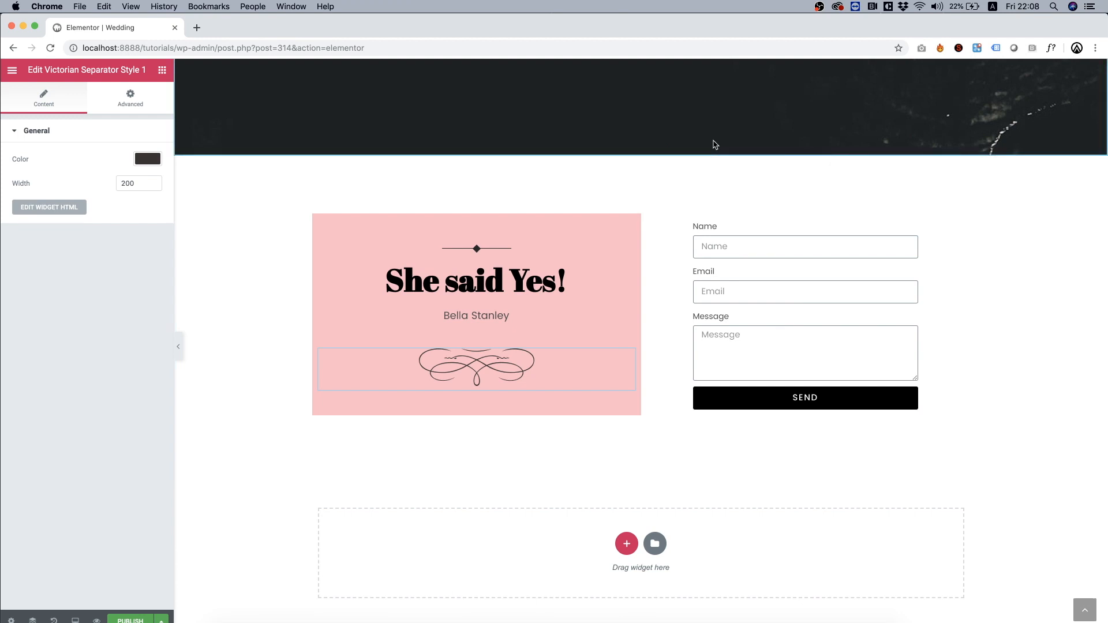
Make the diamond divider and the 'She said Yes!' heading white
{"action": "left_click", "coordinate": [500, 251]}
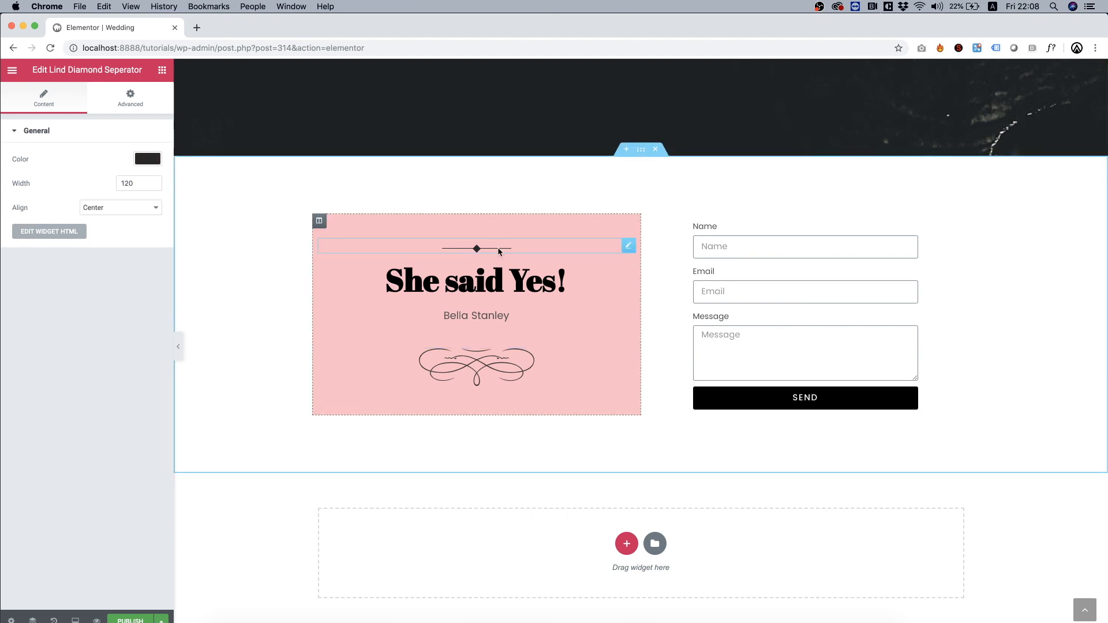
{"action": "left_click", "coordinate": [148, 158]}
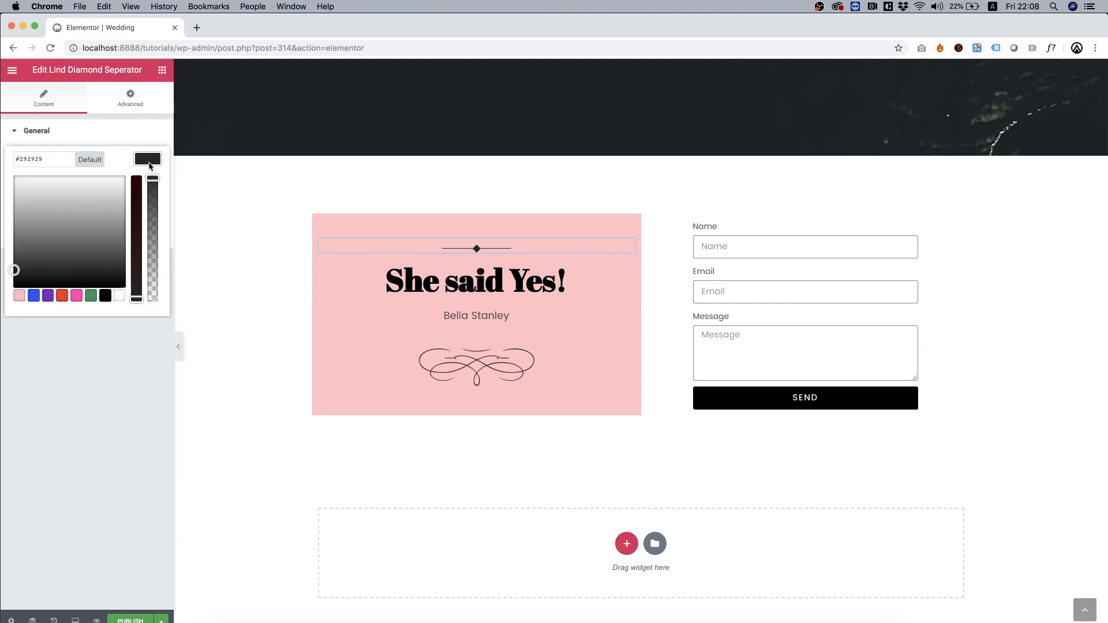
{"action": "left_click", "coordinate": [119, 295]}
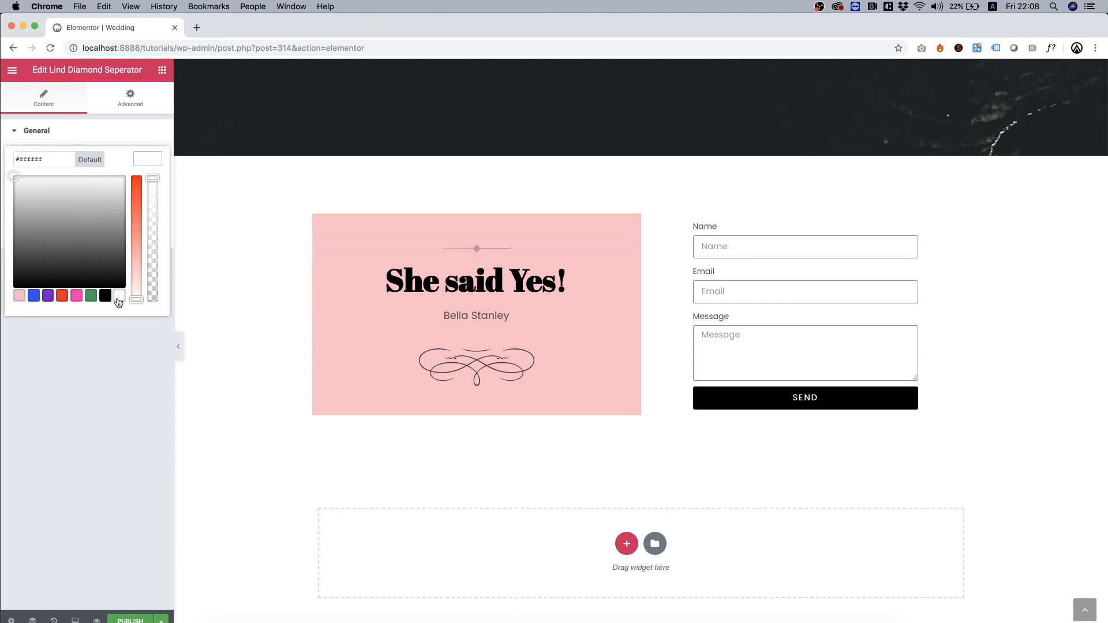
{"action": "left_click", "coordinate": [589, 294]}
{"action": "left_click", "coordinate": [88, 103]}
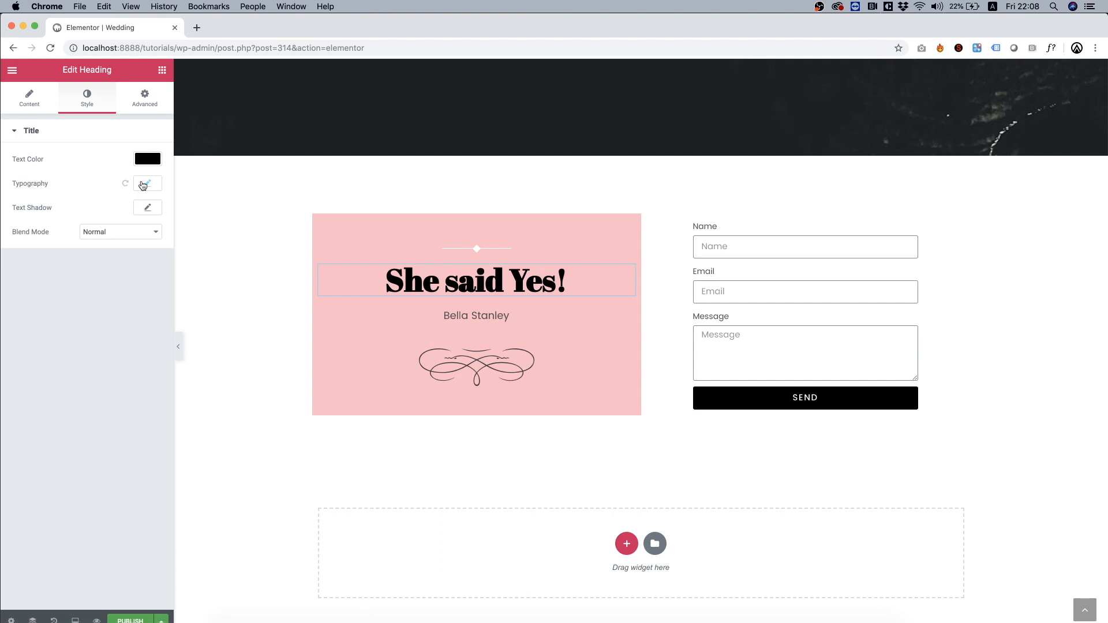
{"action": "left_click", "coordinate": [148, 161]}
{"action": "left_click", "coordinate": [119, 297]}
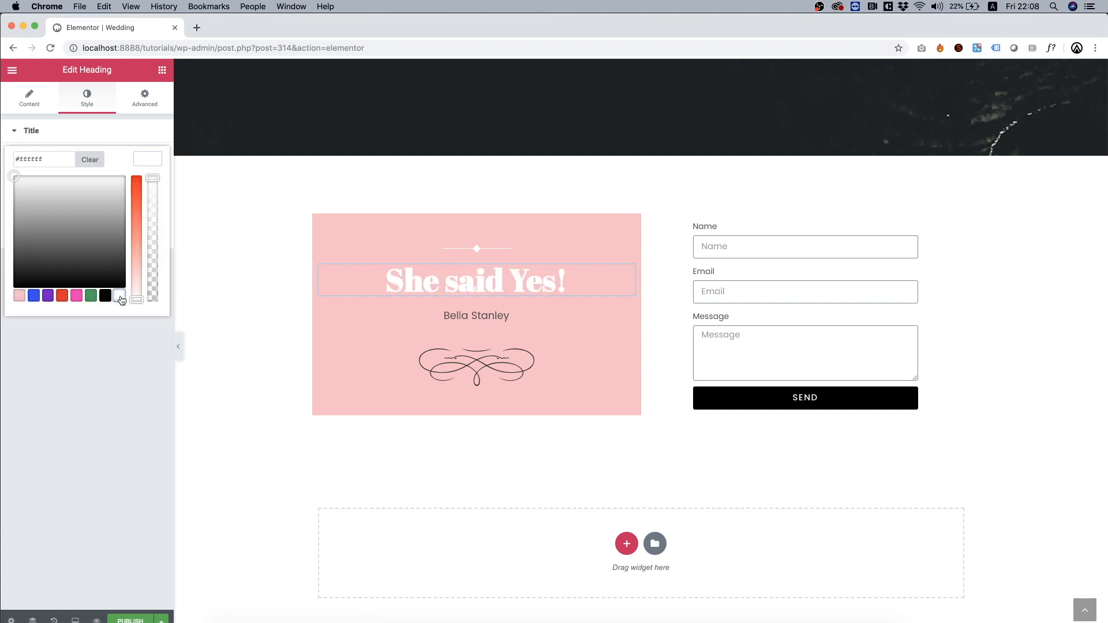
Make the name text and the Victorian ornament white
{"action": "left_click", "coordinate": [560, 321]}
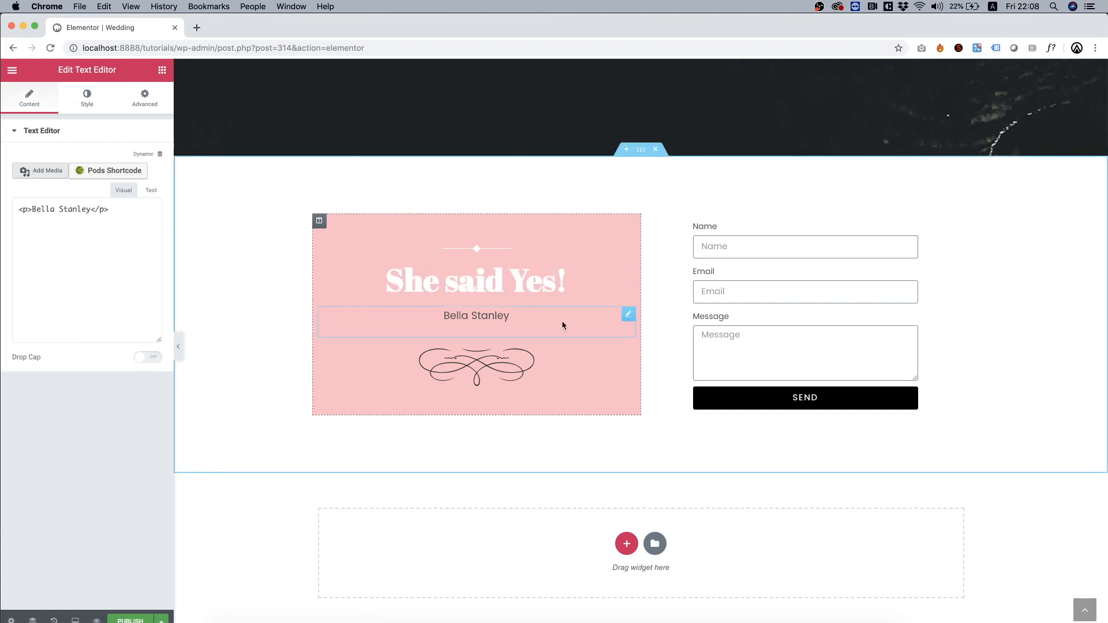
{"action": "left_click", "coordinate": [90, 103]}
{"action": "left_click", "coordinate": [152, 202]}
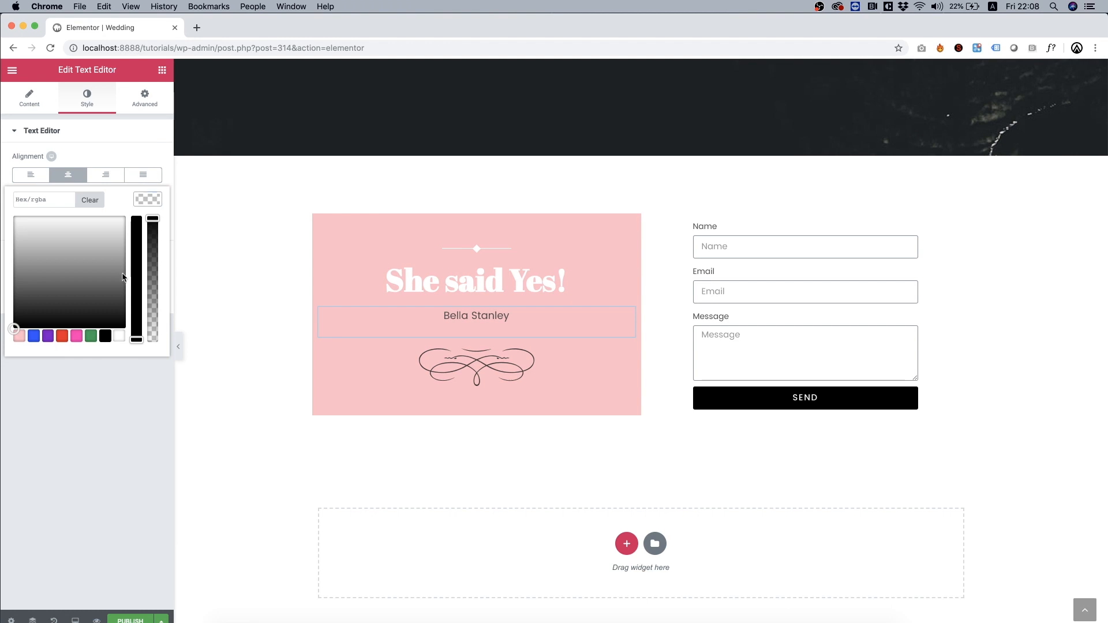
{"action": "left_click", "coordinate": [119, 336]}
{"action": "left_click", "coordinate": [570, 358]}
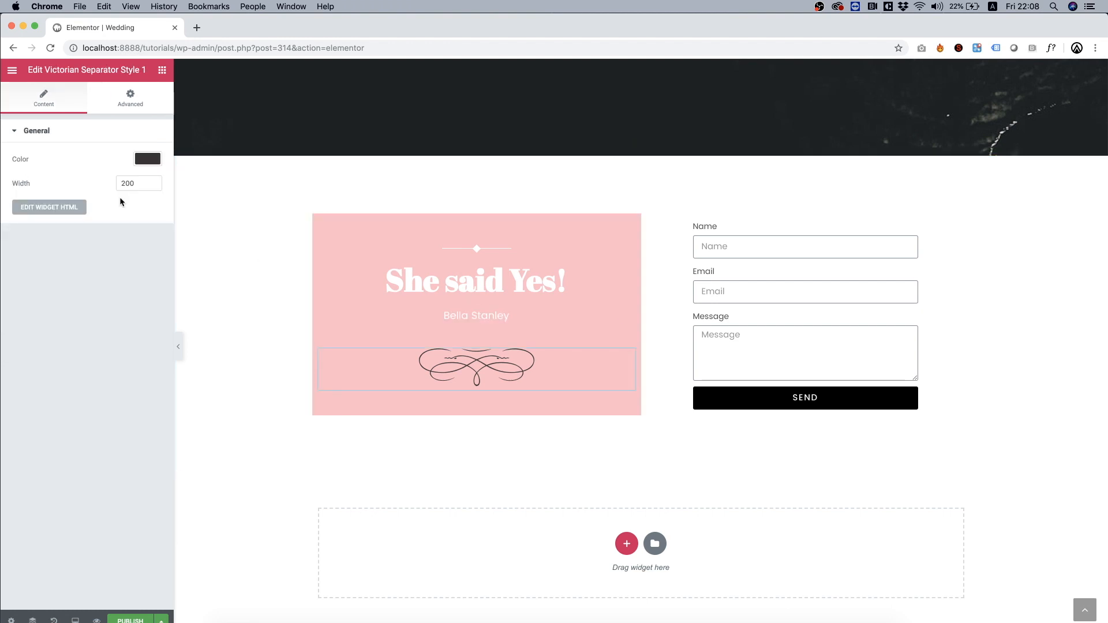
{"action": "left_click", "coordinate": [149, 162]}
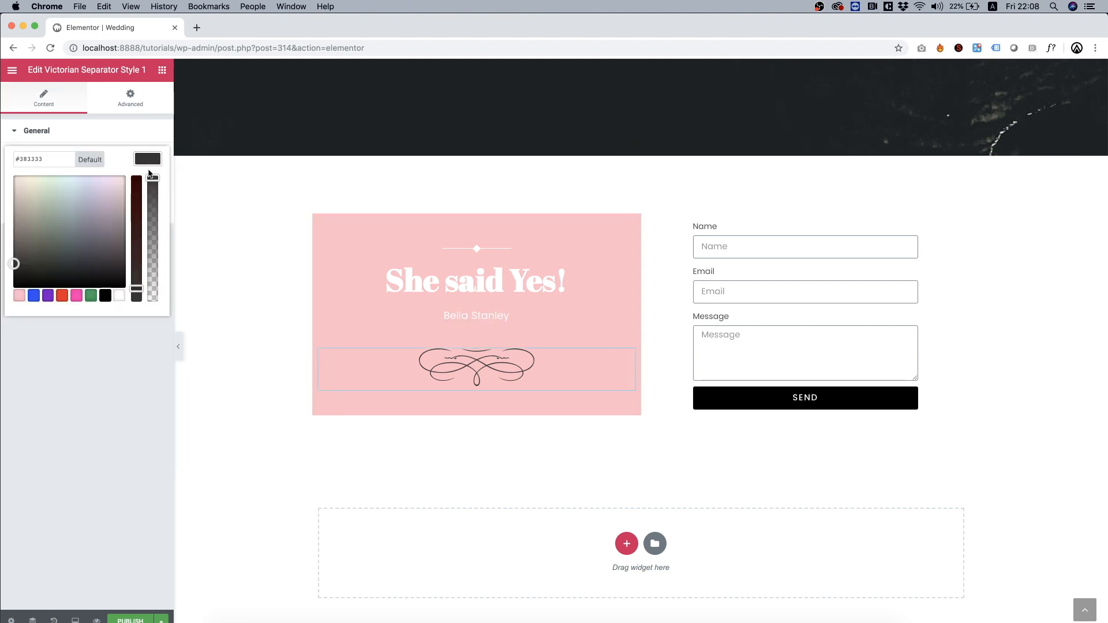
{"action": "left_click", "coordinate": [119, 300]}
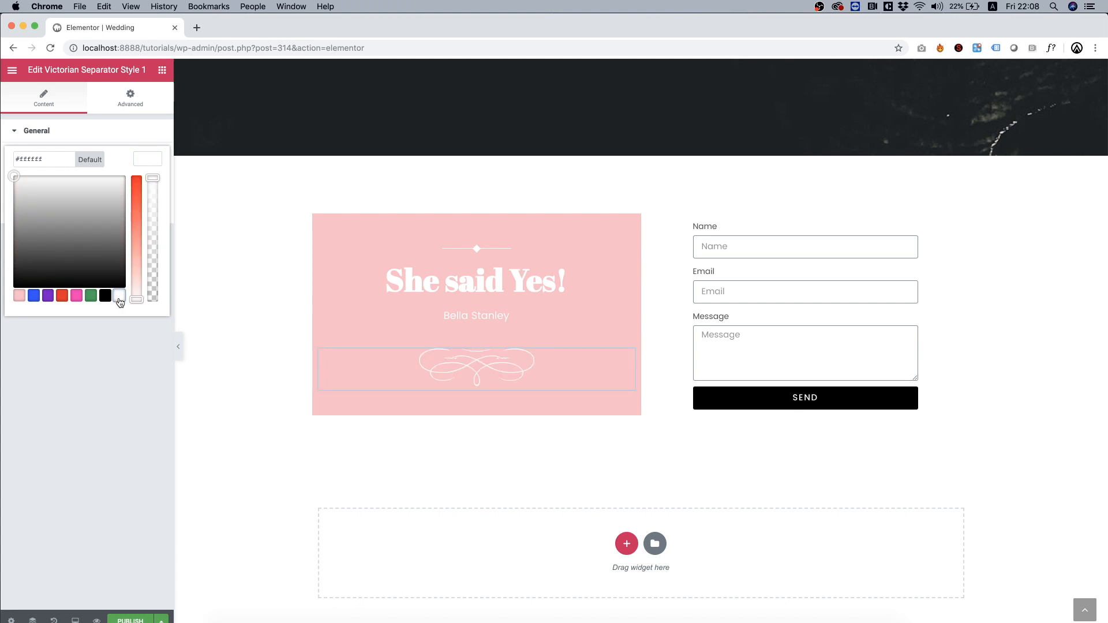
{"action": "triple_click", "coordinate": [485, 280]}
{"action": "type", "text": "RSVG"}
{"action": "key", "text": "BackSpace"}
{"action": "type", "text": "P"}
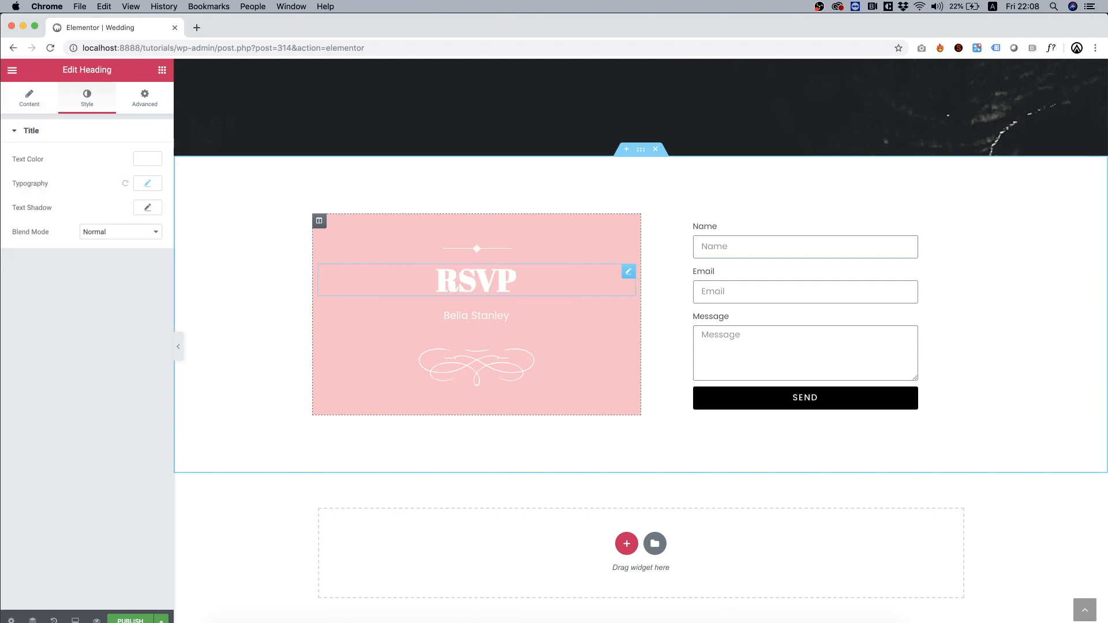
{"action": "triple_click", "coordinate": [486, 317]}
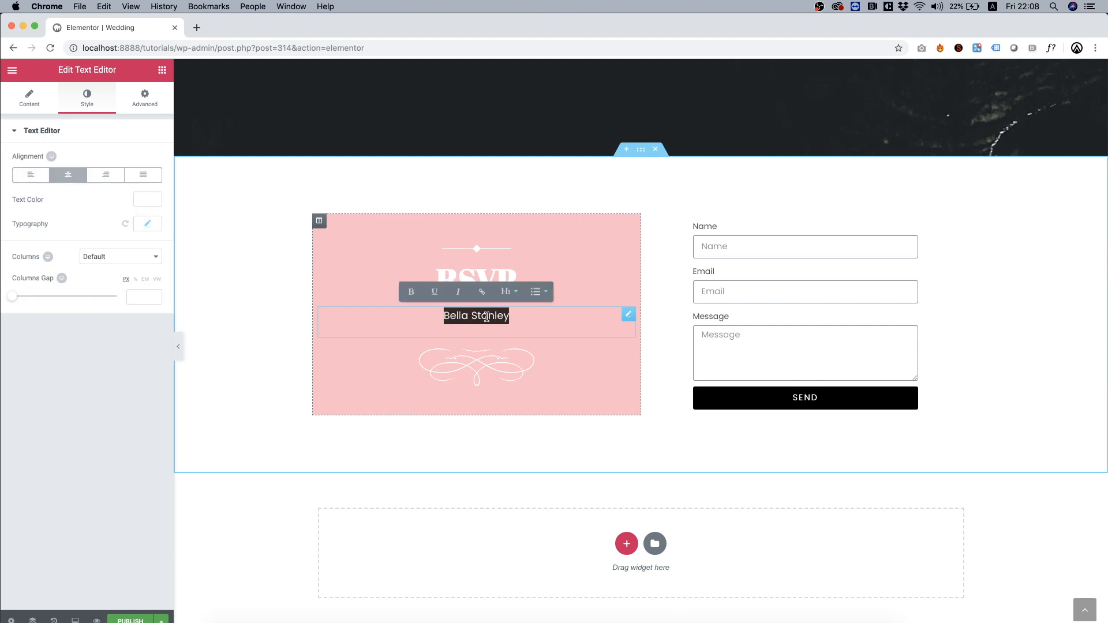
{"action": "type", "text": "You"}
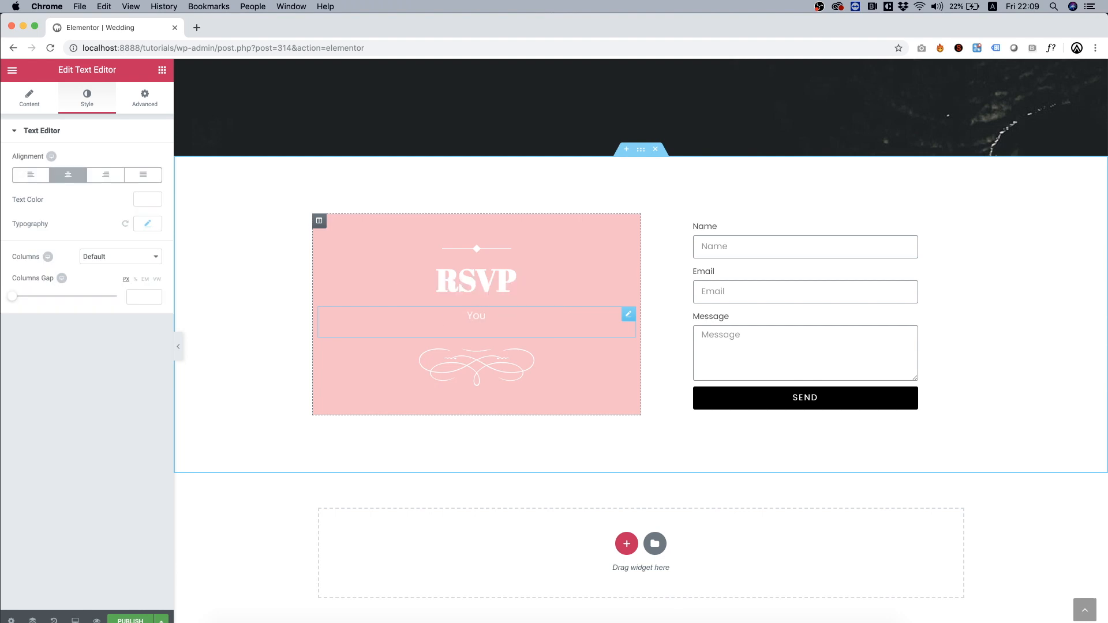
{"action": "type", "text": "'re Invited"}
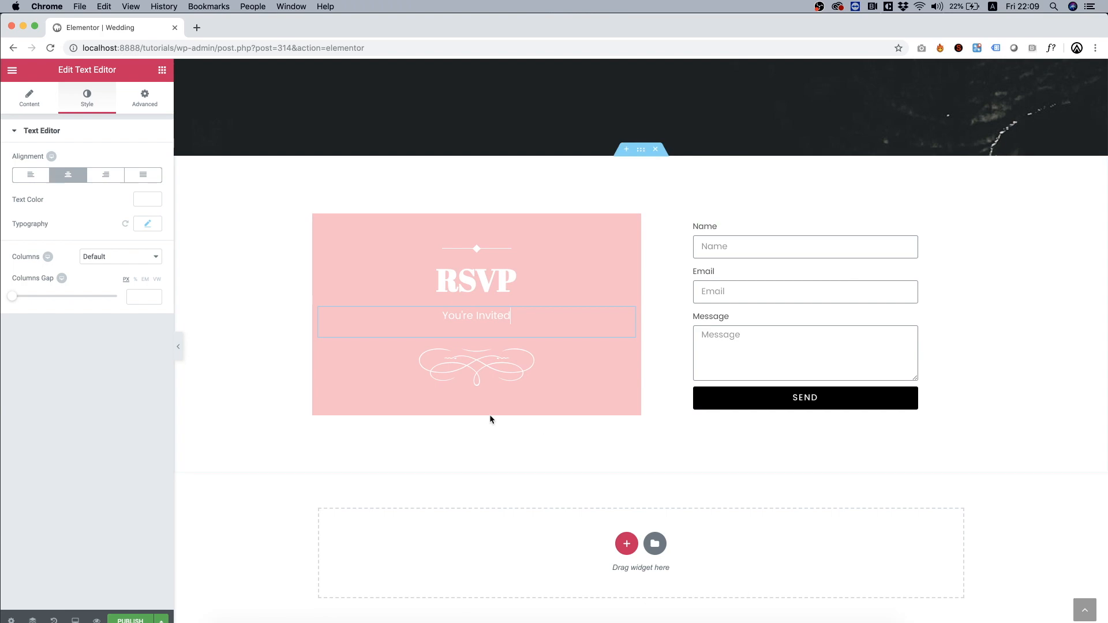
{"action": "scroll", "coordinate": [367, 197], "scroll_direction": "up", "scroll_amount": 3}
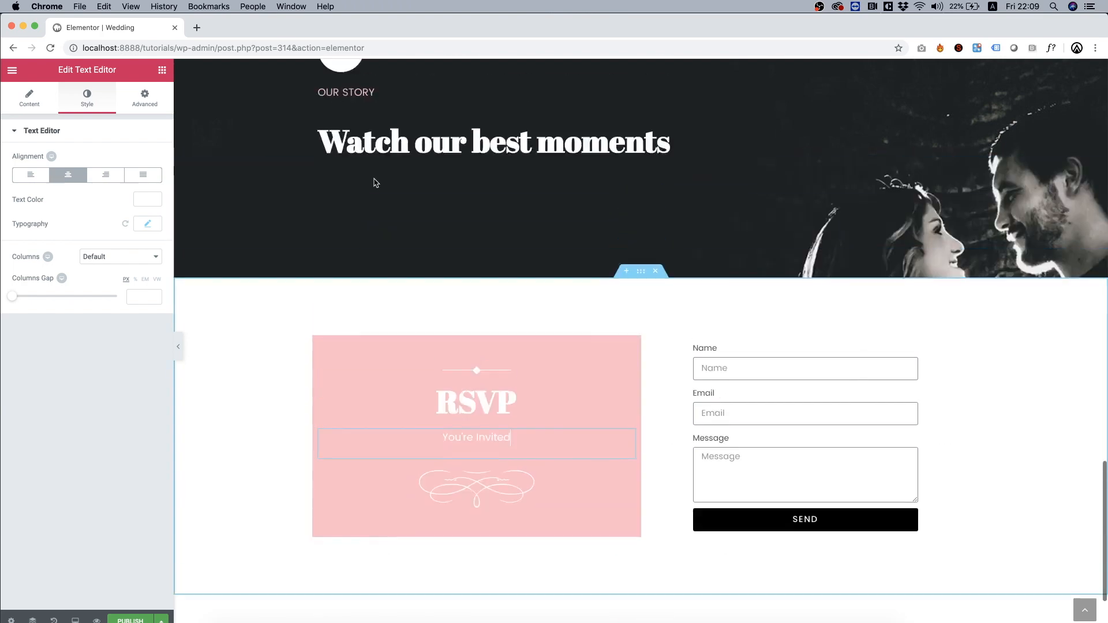
{"action": "scroll", "coordinate": [373, 177], "scroll_direction": "down", "scroll_amount": 3}
{"action": "scroll", "coordinate": [374, 182], "scroll_direction": "up", "scroll_amount": 10}
{"action": "scroll", "coordinate": [374, 182], "scroll_direction": "up", "scroll_amount": 15}
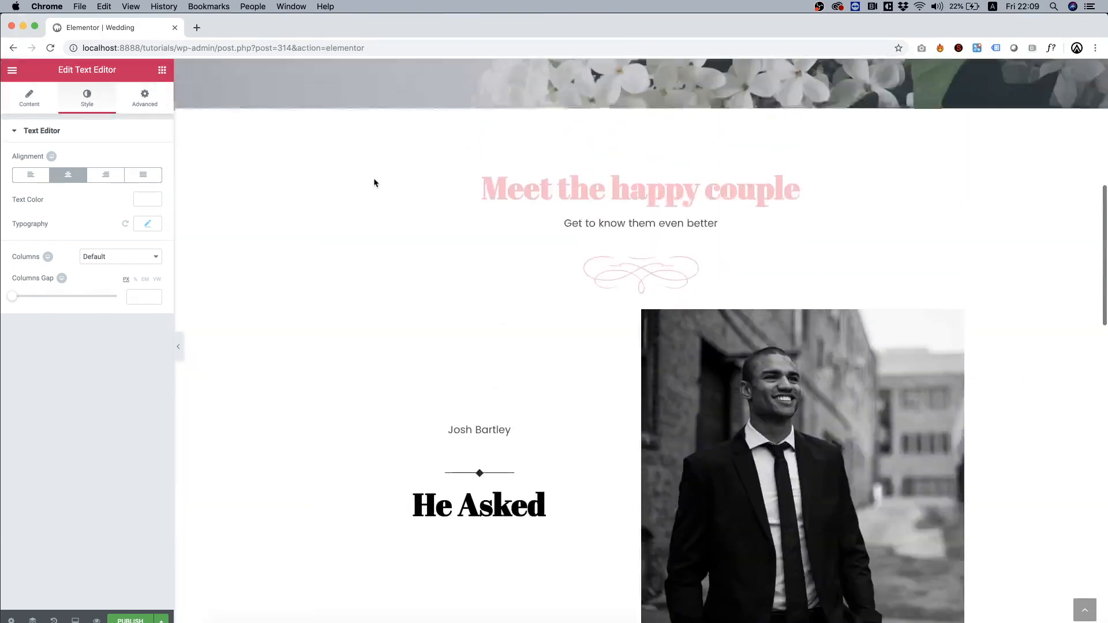
{"action": "scroll", "coordinate": [373, 183], "scroll_direction": "down", "scroll_amount": 6}
{"action": "scroll", "coordinate": [374, 181], "scroll_direction": "down", "scroll_amount": 15}
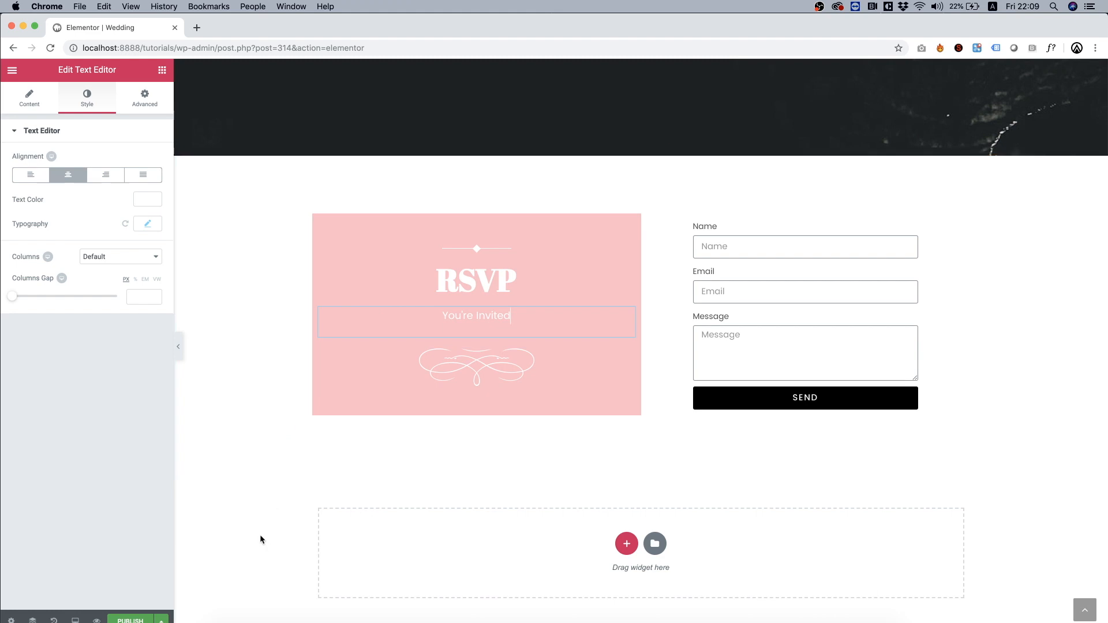
Search for 'count' and add a Countdown widget below the RSVP block
{"action": "left_click", "coordinate": [156, 71]}
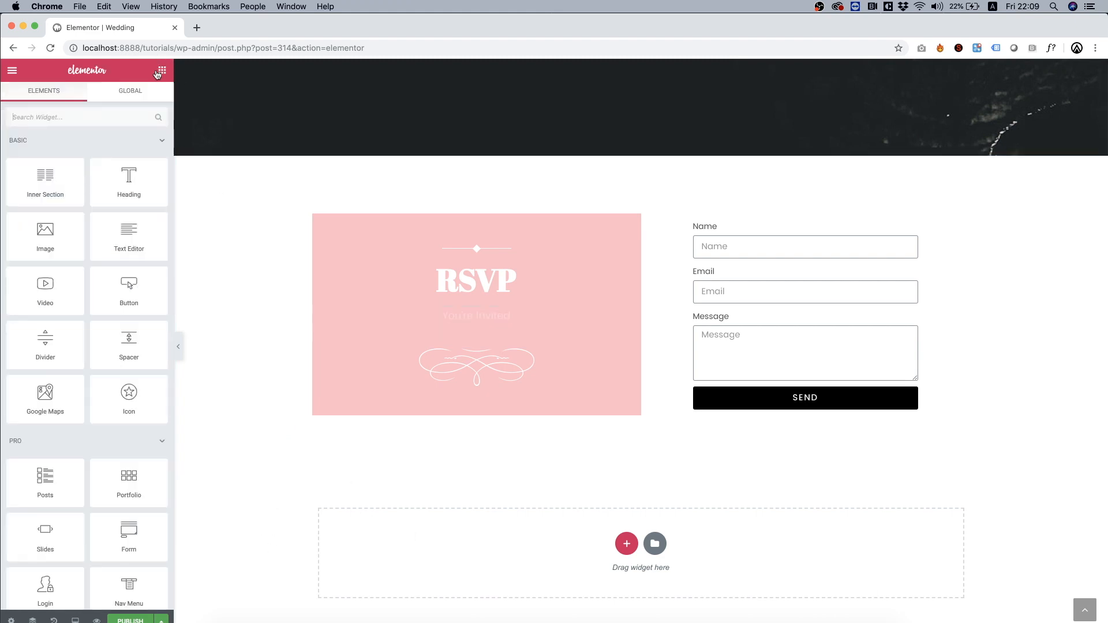
{"action": "left_click", "coordinate": [79, 113]}
{"action": "type", "text": "count"}
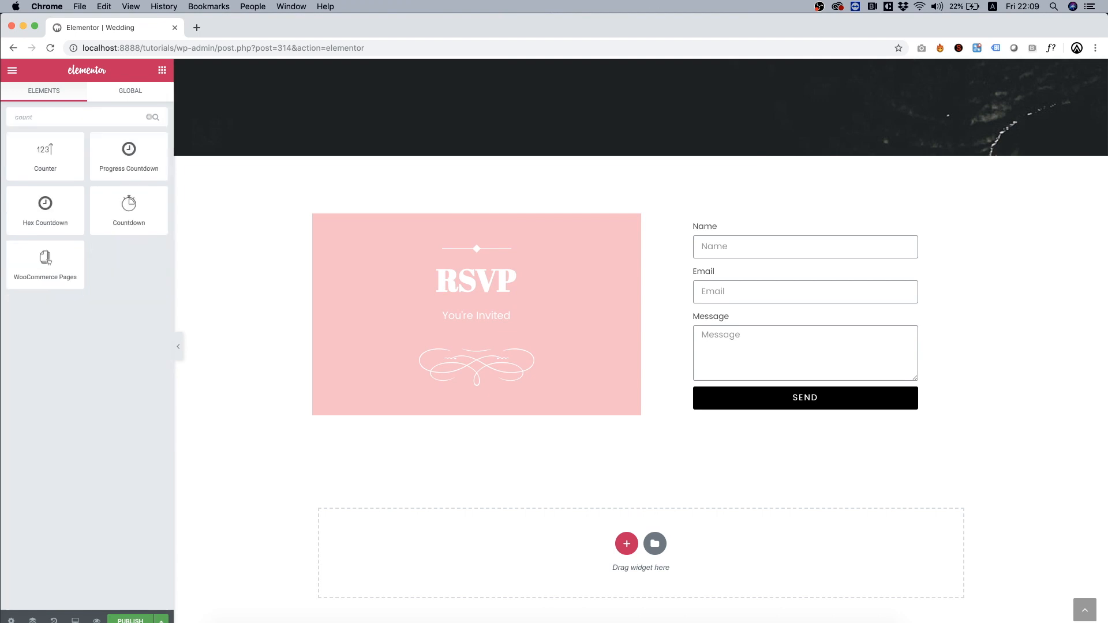
{"action": "left_click_drag", "start_coordinate": [129, 209], "coordinate": [609, 555]}
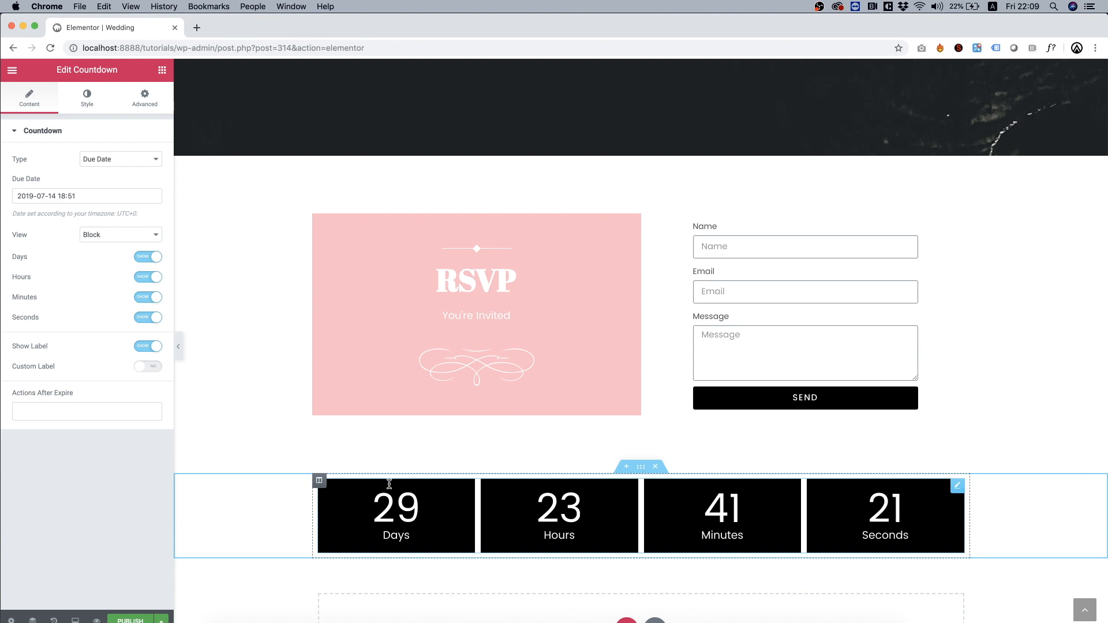
Give the countdown's section a classic solid black #000000 background
{"action": "scroll", "coordinate": [490, 268], "scroll_direction": "up", "scroll_amount": 1}
{"action": "scroll", "coordinate": [490, 267], "scroll_direction": "down", "scroll_amount": 1}
{"action": "scroll", "coordinate": [490, 267], "scroll_direction": "up", "scroll_amount": 1}
{"action": "scroll", "coordinate": [490, 265], "scroll_direction": "down", "scroll_amount": 1}
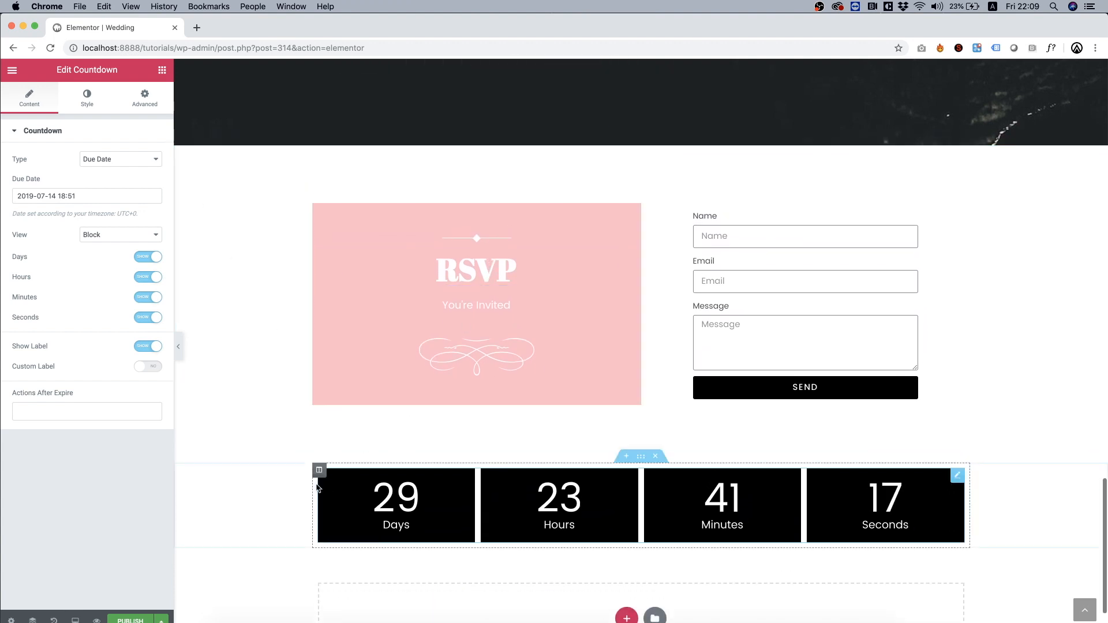
{"action": "right_click", "coordinate": [267, 497]}
{"action": "left_click", "coordinate": [318, 468]}
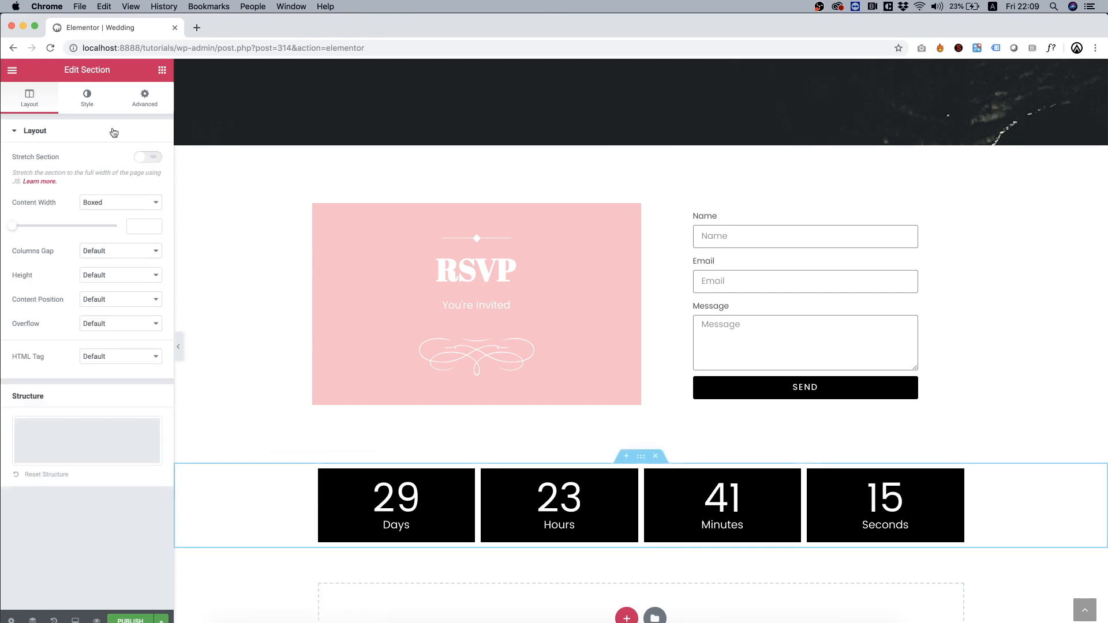
{"action": "left_click", "coordinate": [87, 99]}
{"action": "left_click", "coordinate": [94, 184]}
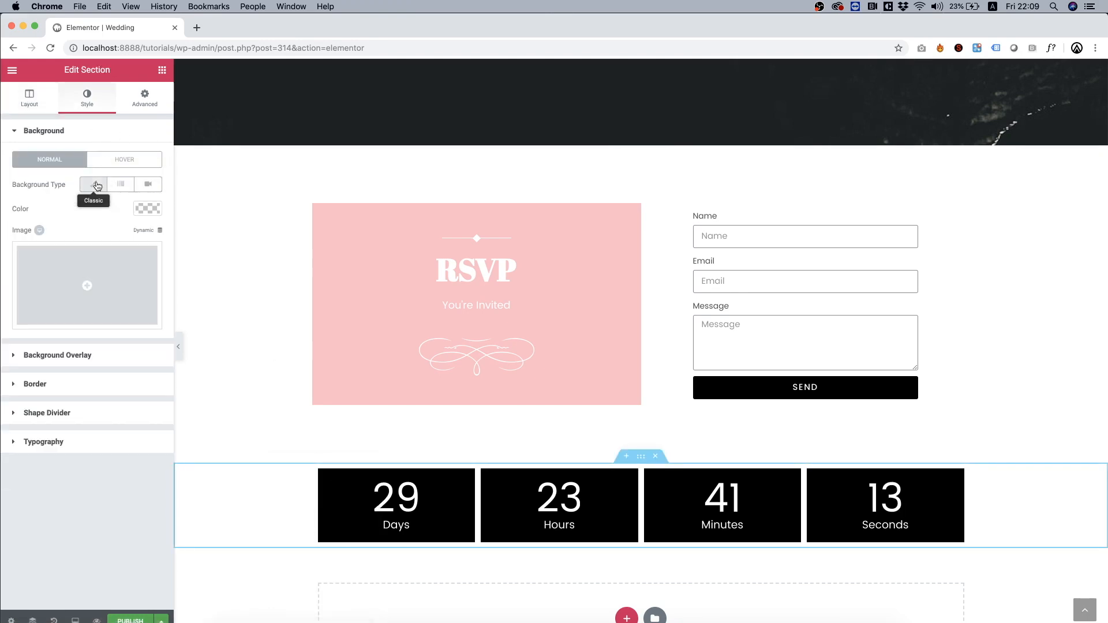
{"action": "left_click", "coordinate": [91, 269]}
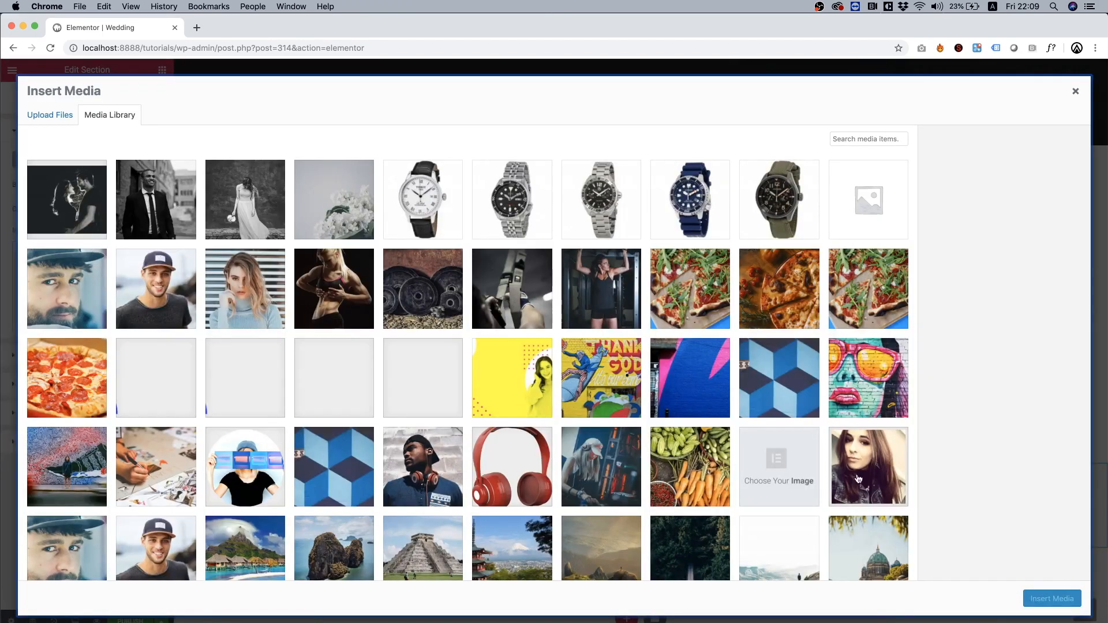
{"action": "left_click", "coordinate": [1069, 101]}
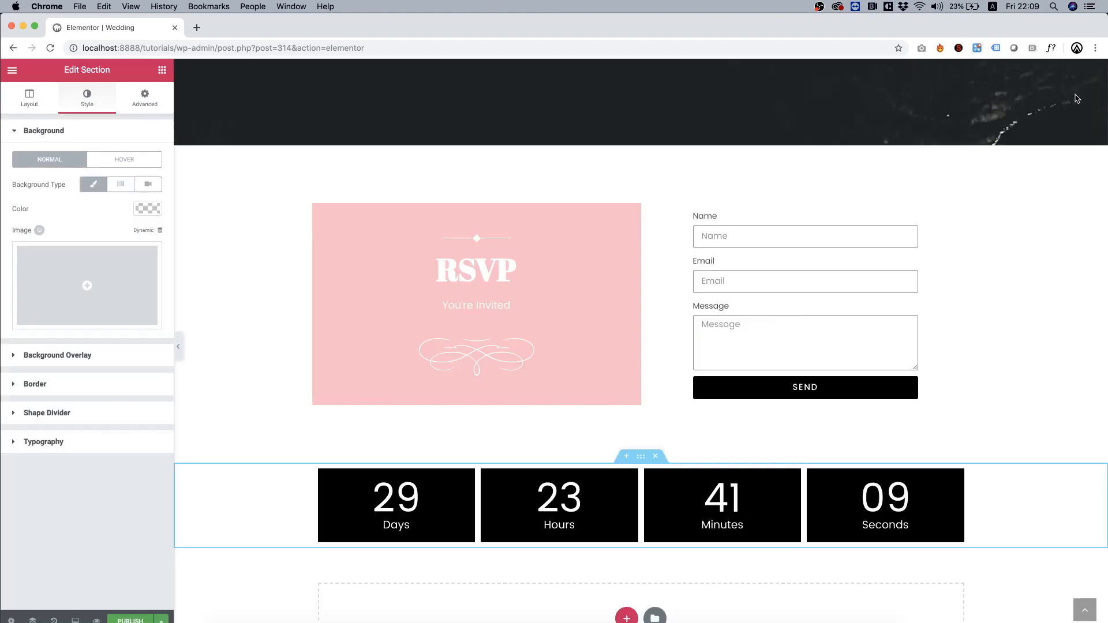
{"action": "left_click", "coordinate": [146, 209]}
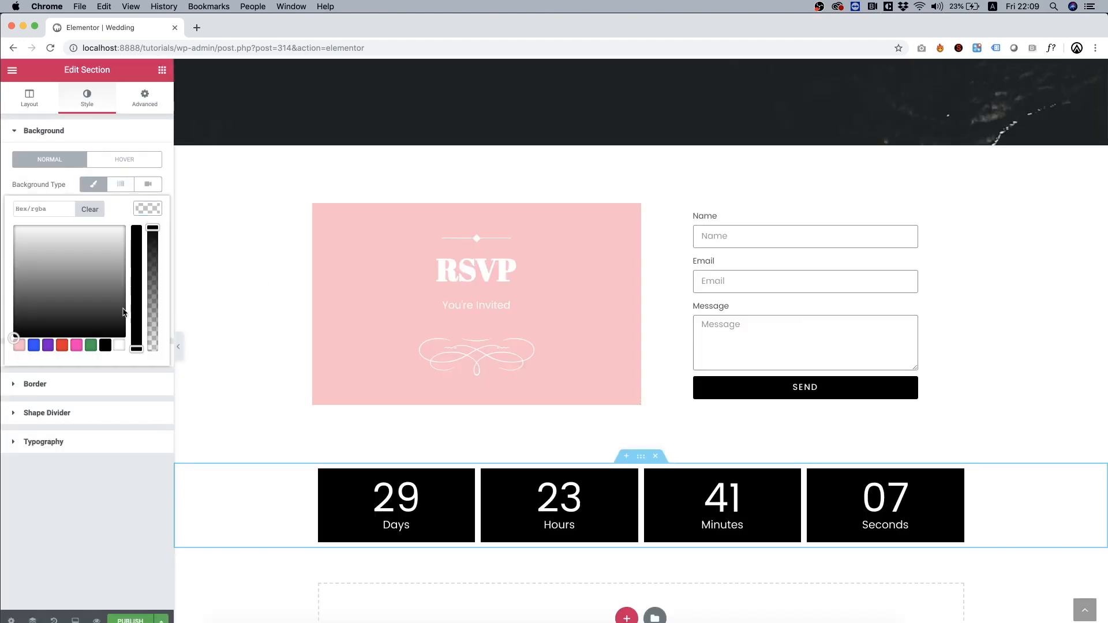
{"action": "left_click", "coordinate": [105, 346]}
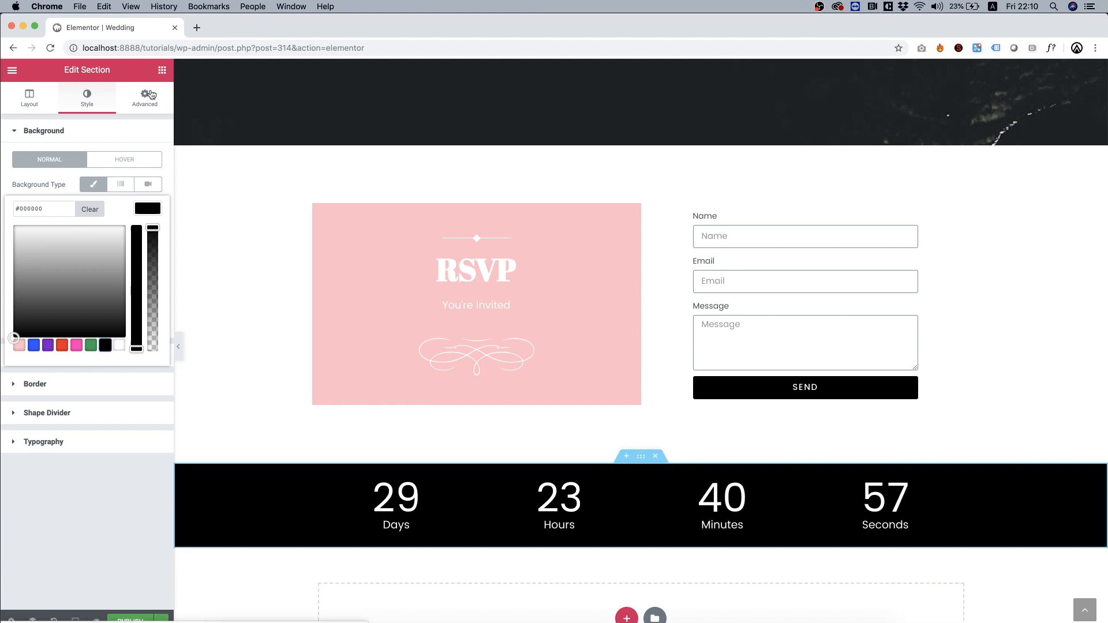
{"action": "left_click", "coordinate": [162, 70]}
Add a pink #ffbdc8 heading reading 'The Big Day' above the countdown
{"action": "left_click_drag", "start_coordinate": [131, 187], "coordinate": [651, 492]}
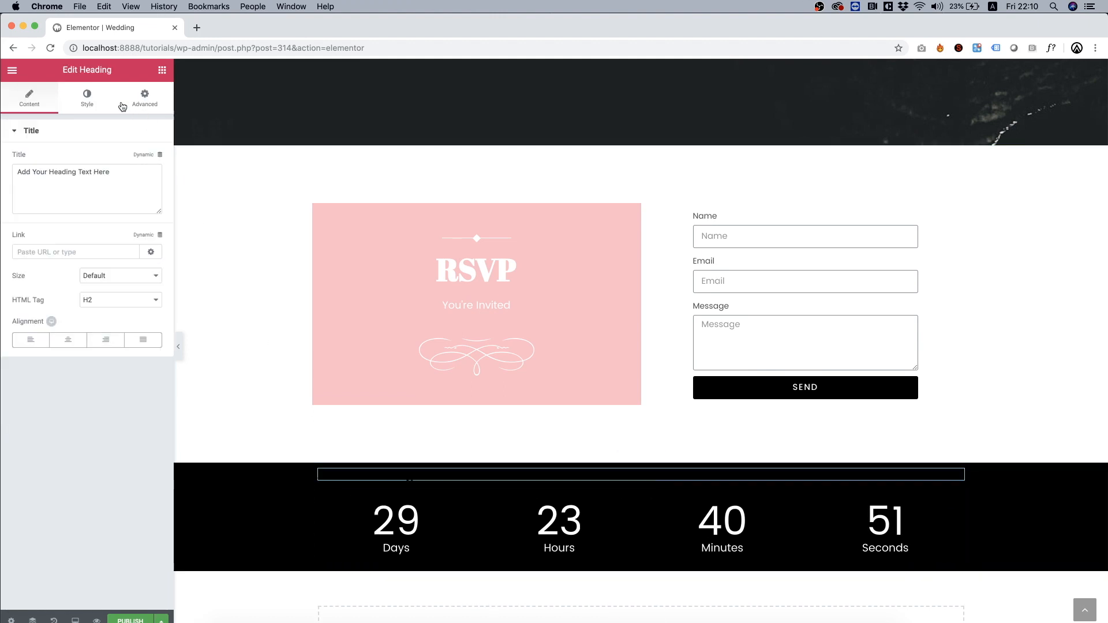
{"action": "left_click", "coordinate": [91, 99]}
{"action": "left_click", "coordinate": [155, 164]}
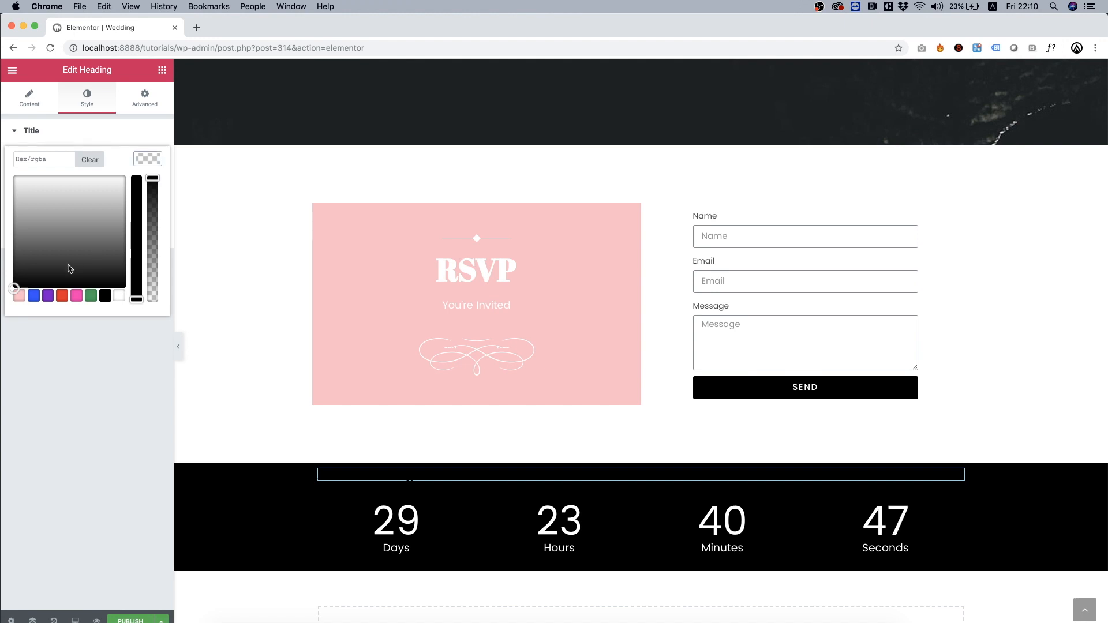
{"action": "left_click", "coordinate": [19, 296]}
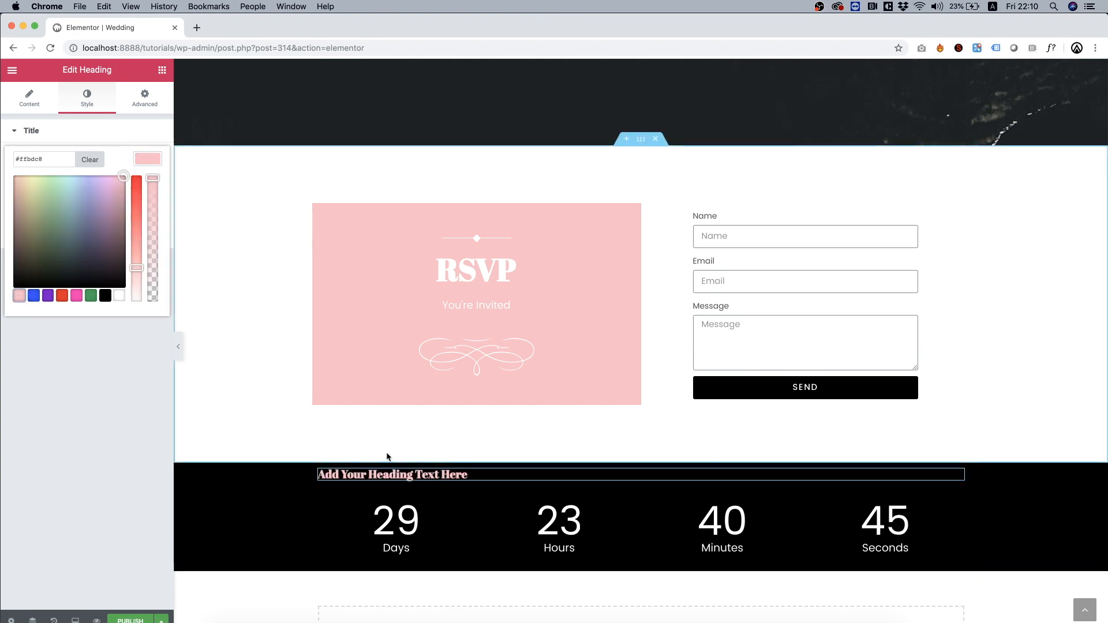
{"action": "type", "text": "Thhe"}
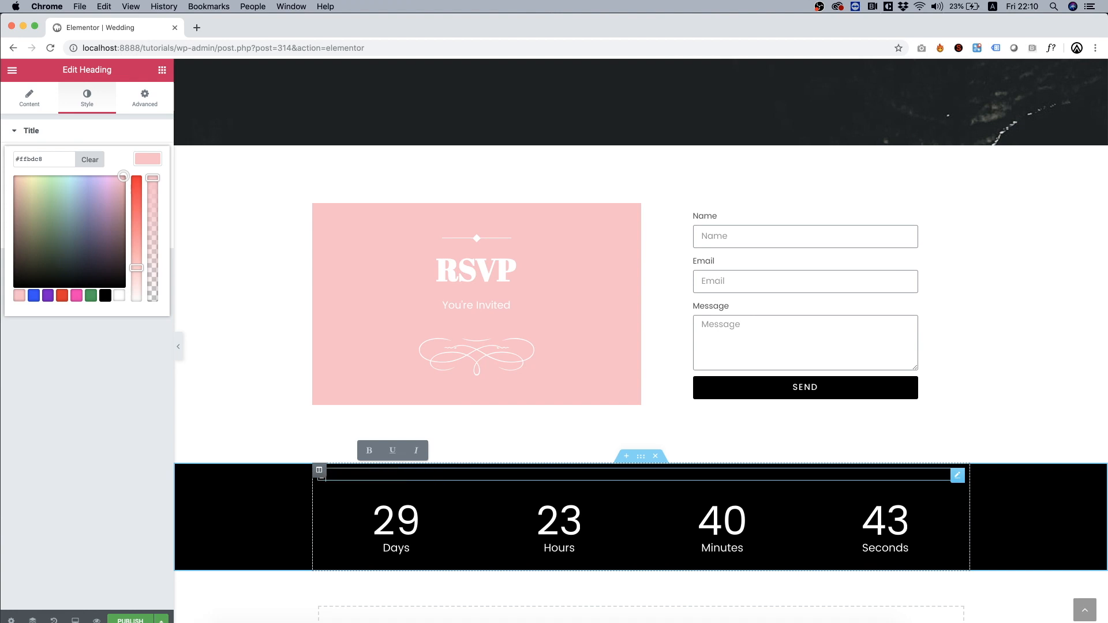
{"action": "key", "text": "BackSpace"}
{"action": "type", "text": "e"}
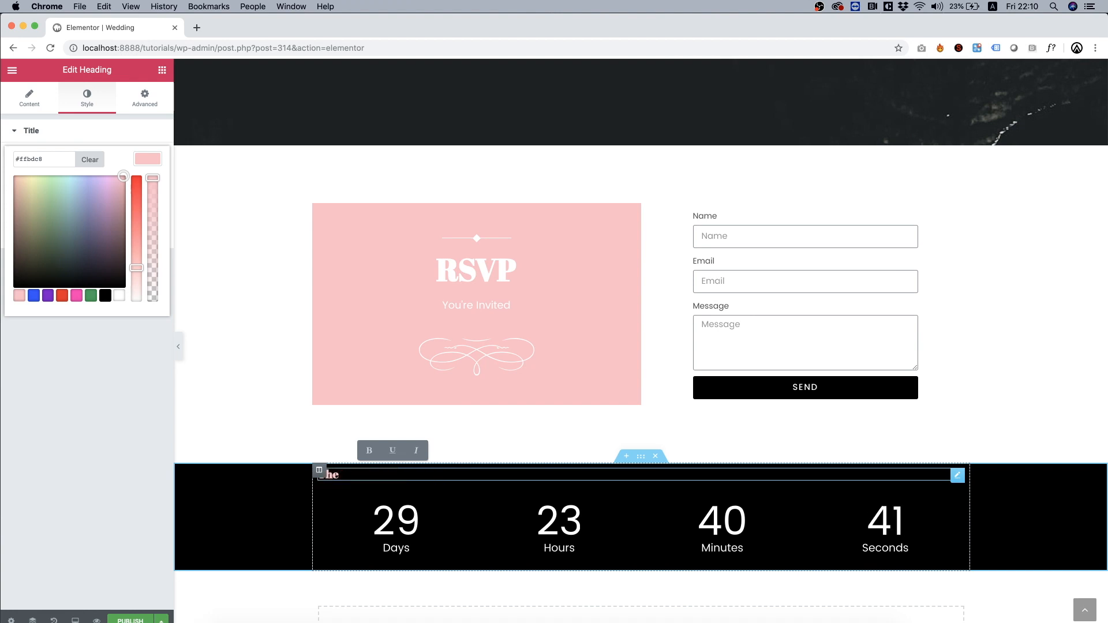
{"action": "type", "text": " Big Day"}
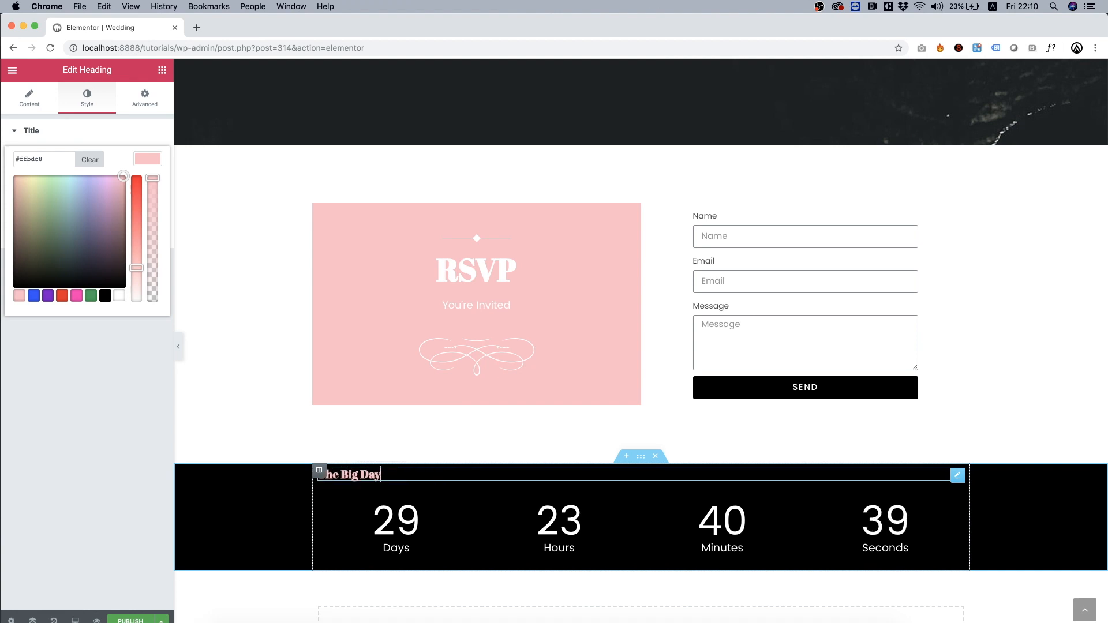
Centre the heading and set its typography size to 54 px
{"action": "left_click", "coordinate": [32, 103]}
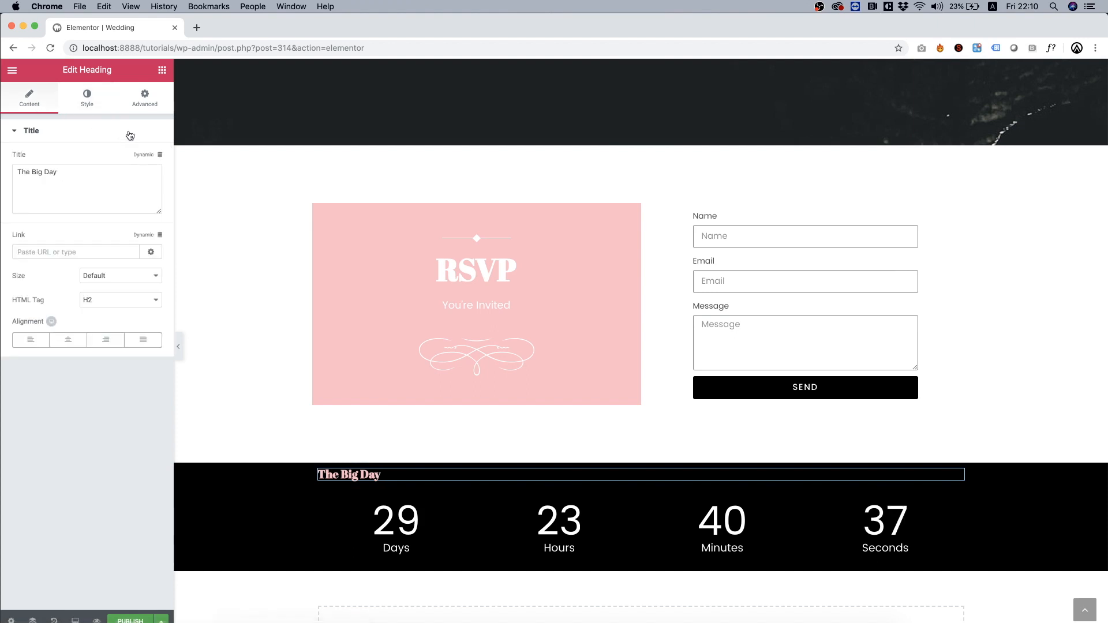
{"action": "left_click", "coordinate": [69, 341]}
{"action": "left_click", "coordinate": [92, 107]}
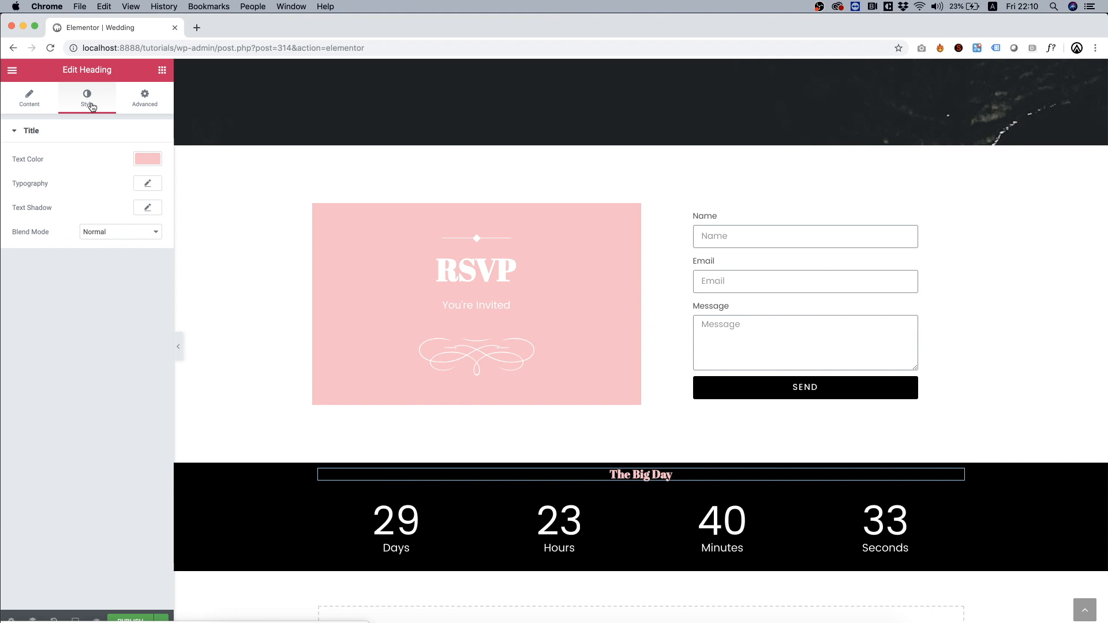
{"action": "left_click", "coordinate": [147, 183]}
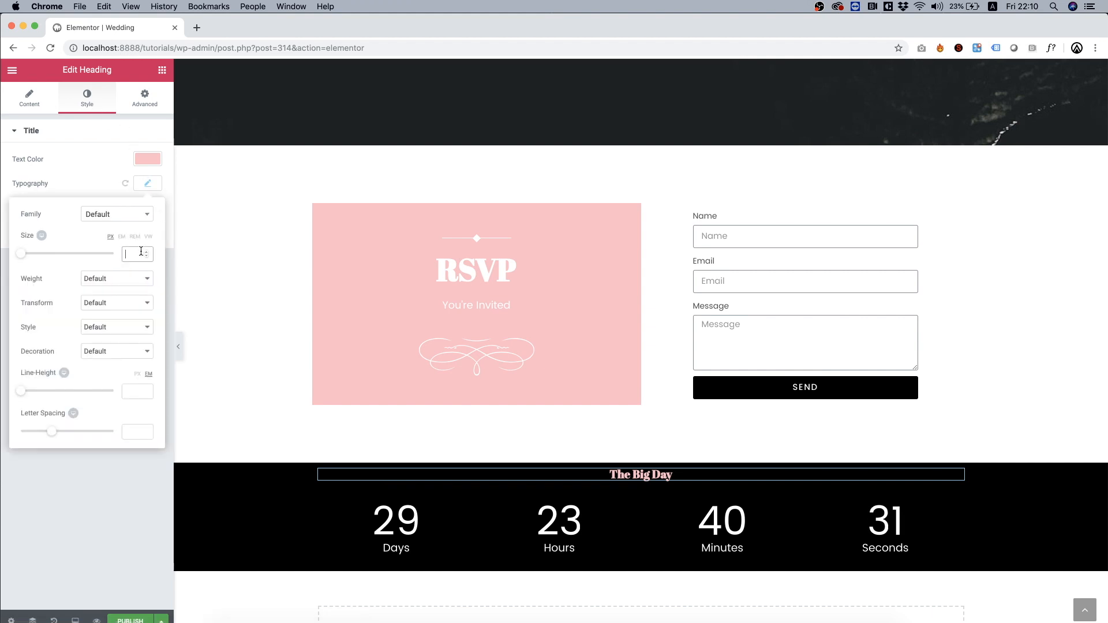
{"action": "type", "text": "54"}
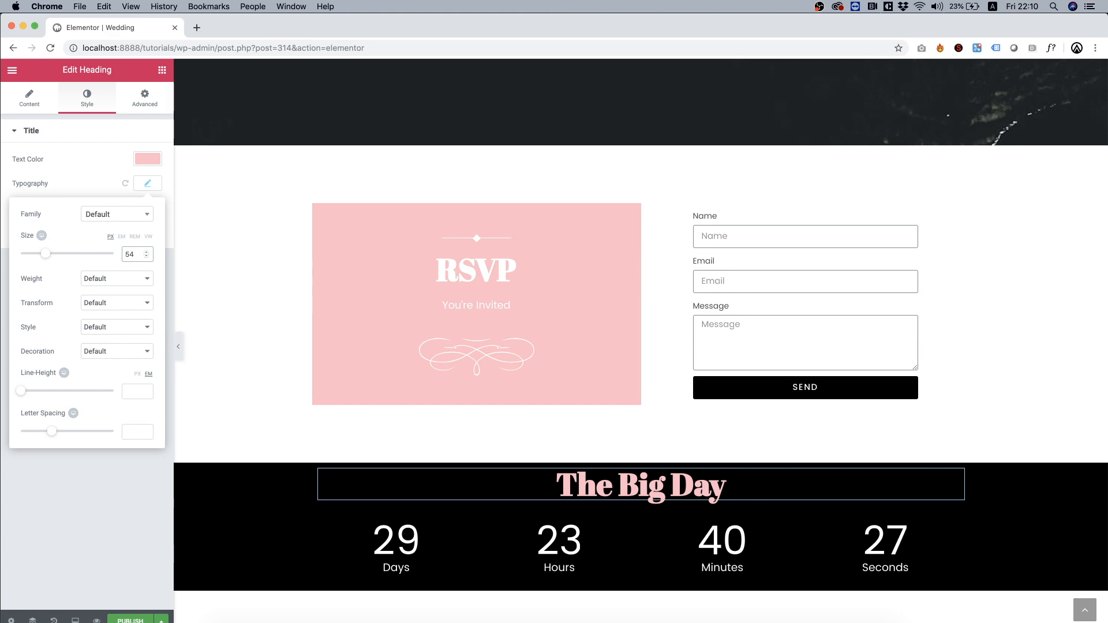
{"action": "scroll", "coordinate": [441, 176], "scroll_direction": "up", "scroll_amount": 10}
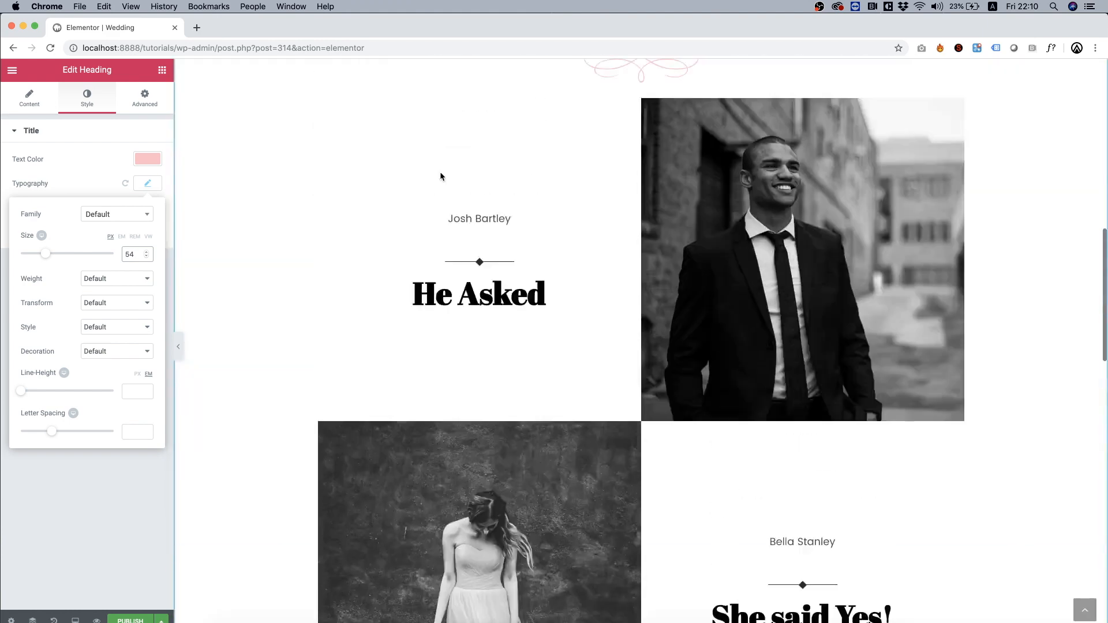
Copy the hero's 'December, 15 2025' date below The Big Day, centred and white
{"action": "scroll", "coordinate": [442, 176], "scroll_direction": "up", "scroll_amount": 10}
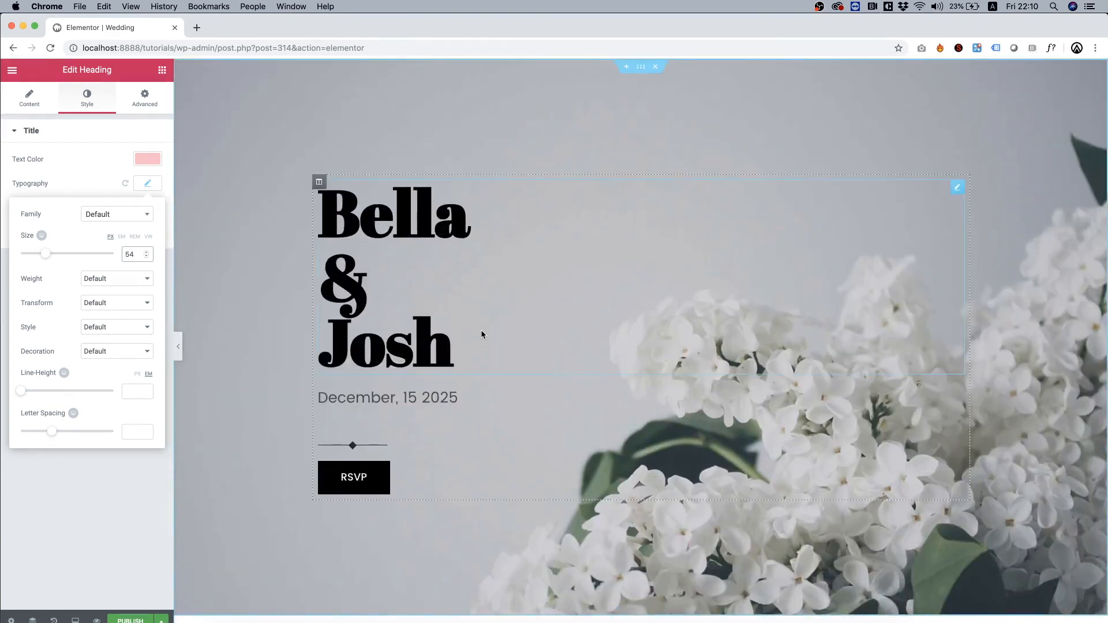
{"action": "right_click", "coordinate": [487, 400]}
{"action": "left_click", "coordinate": [516, 445]}
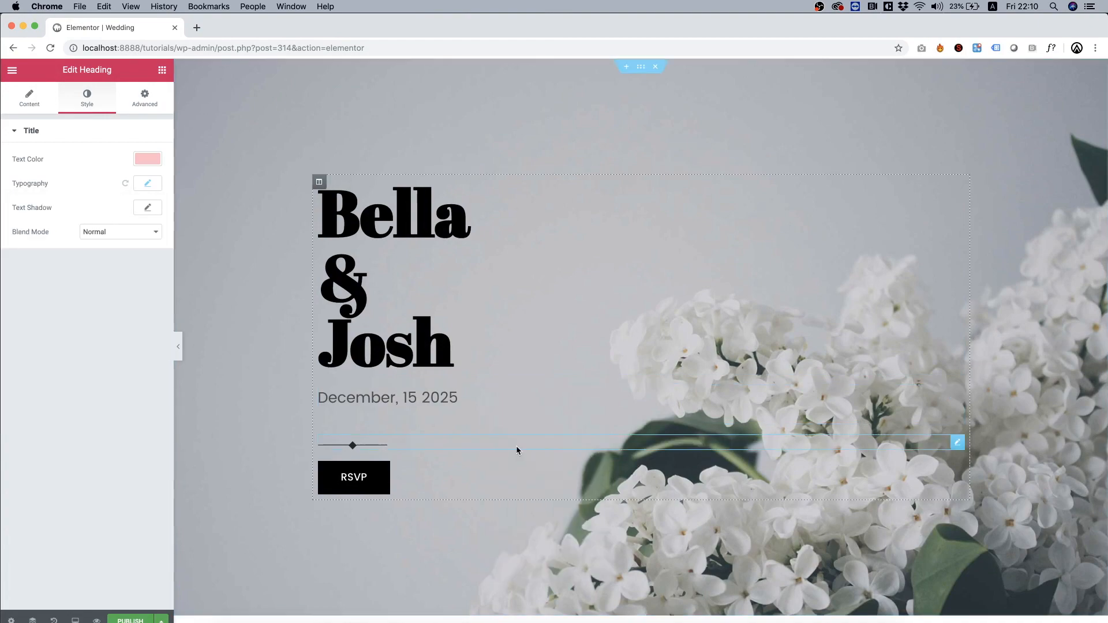
{"action": "scroll", "coordinate": [516, 446], "scroll_direction": "down", "scroll_amount": 20}
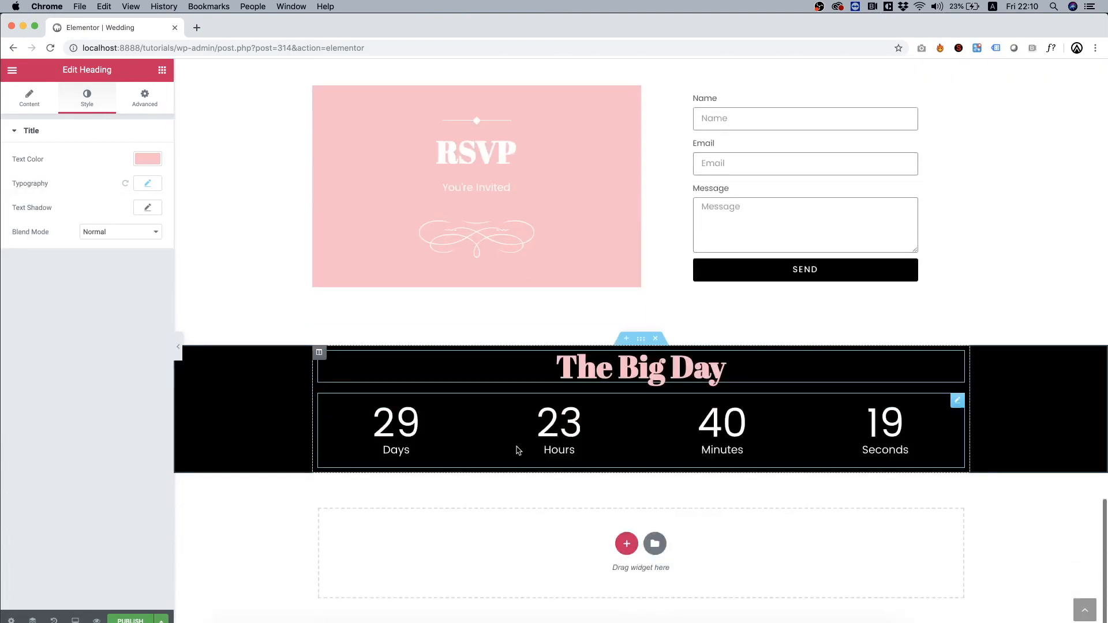
{"action": "right_click", "coordinate": [781, 375]}
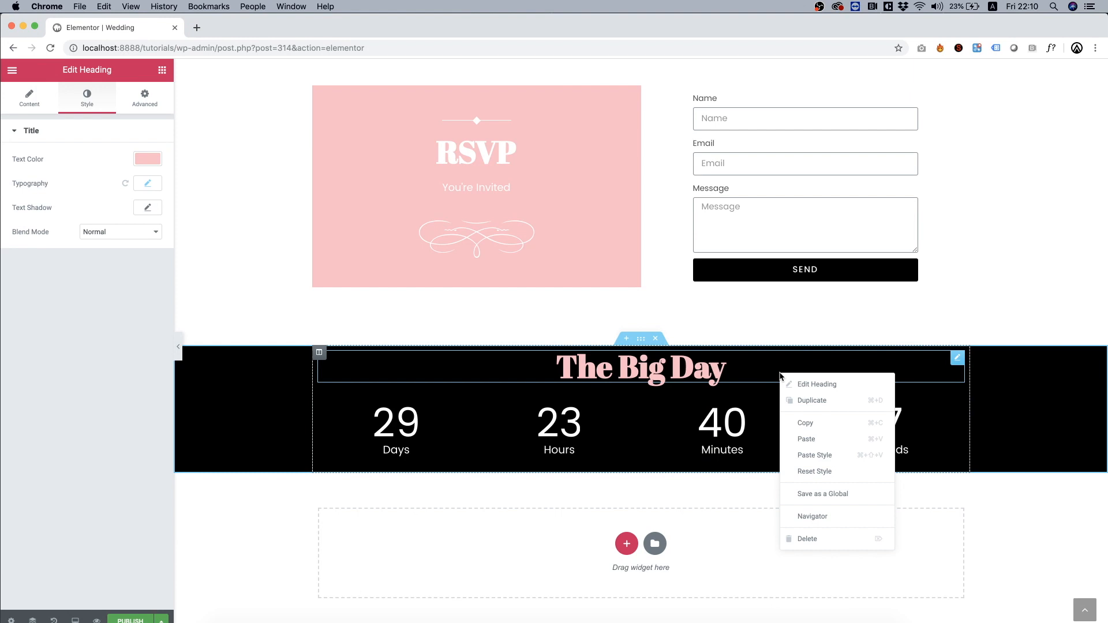
{"action": "left_click", "coordinate": [823, 439]}
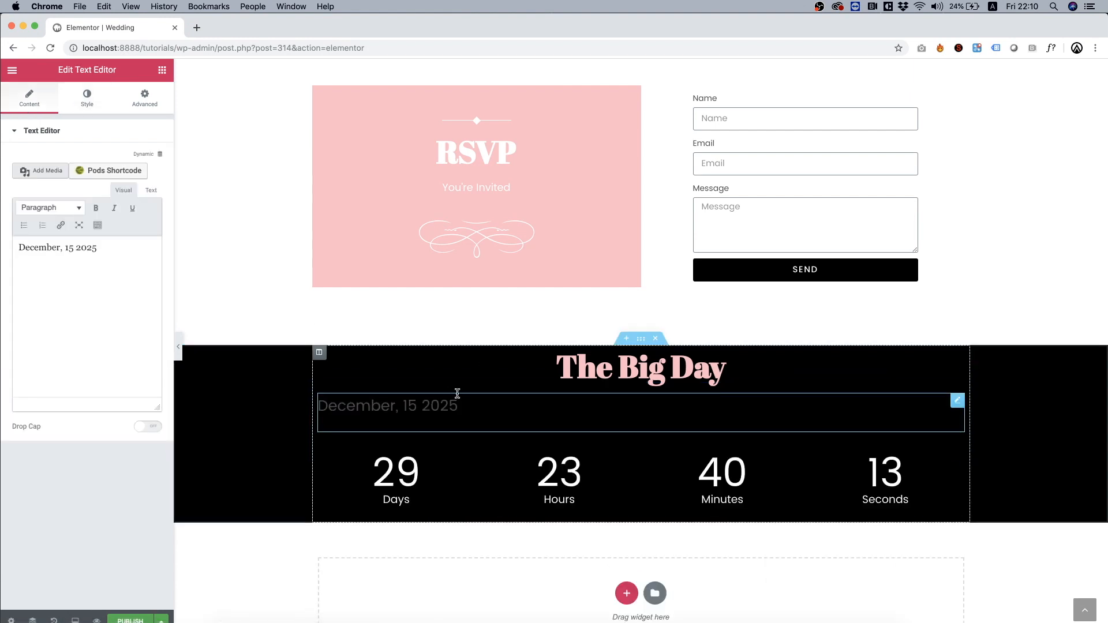
{"action": "left_click", "coordinate": [84, 102]}
{"action": "left_click", "coordinate": [73, 176]}
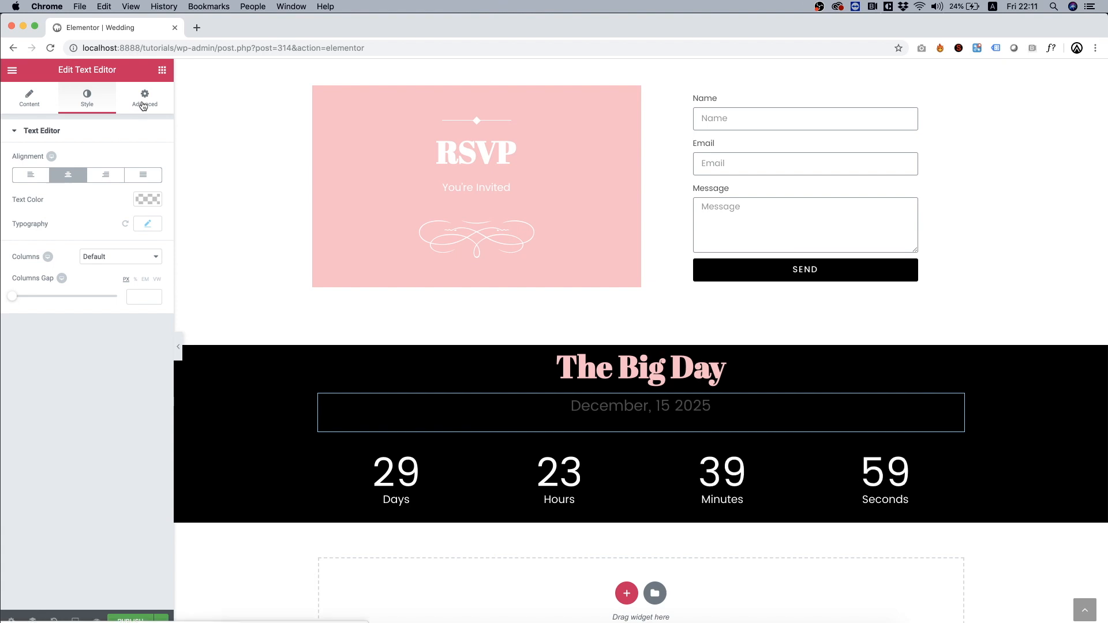
{"action": "left_click", "coordinate": [152, 202]}
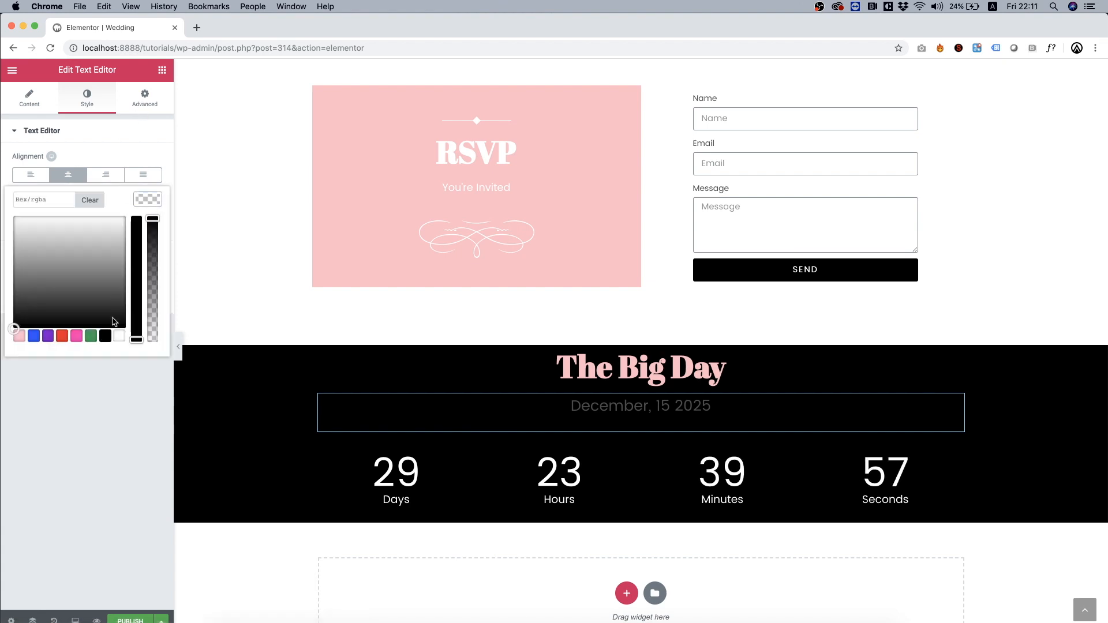
{"action": "left_click", "coordinate": [119, 336]}
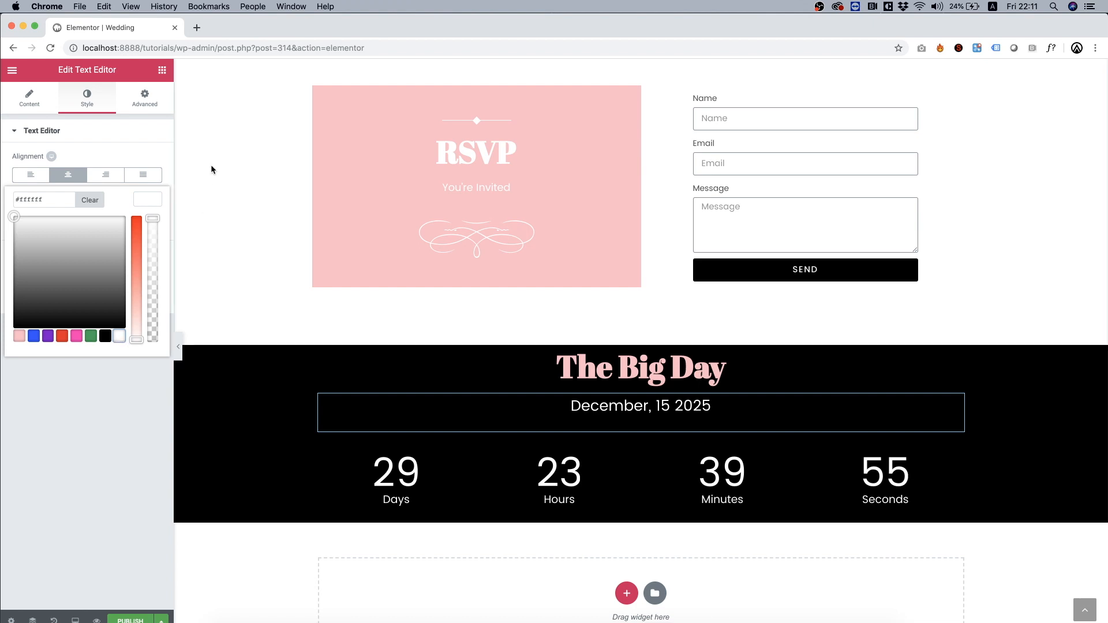
Paste the RSVP diamond separator below the date and open the countdown section's settings
{"action": "right_click", "coordinate": [479, 121]}
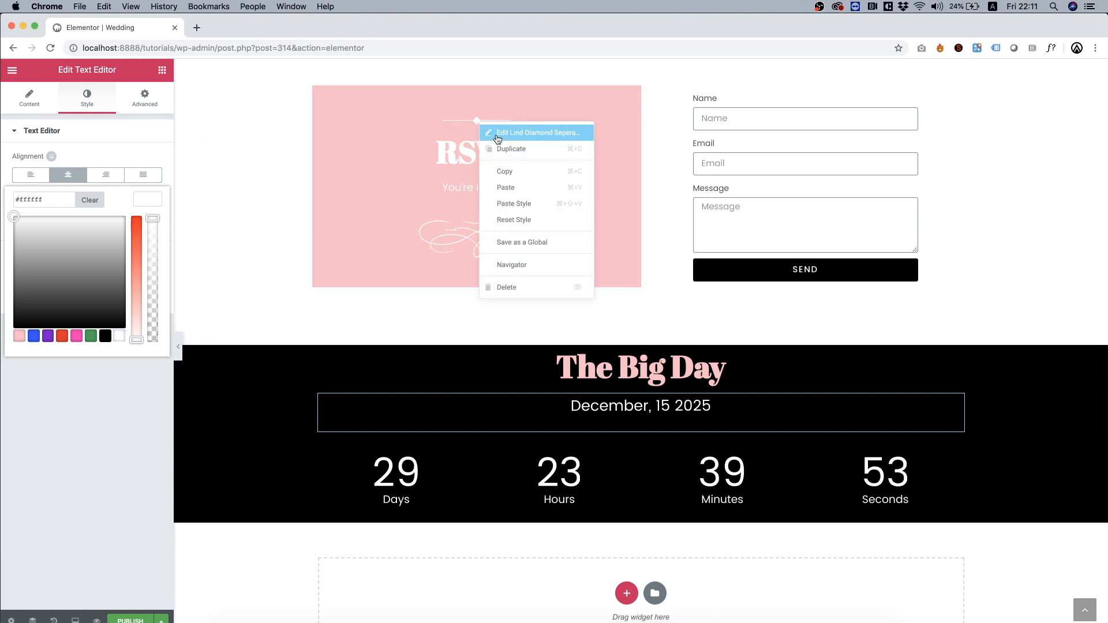
{"action": "left_click", "coordinate": [524, 169]}
{"action": "right_click", "coordinate": [699, 407]}
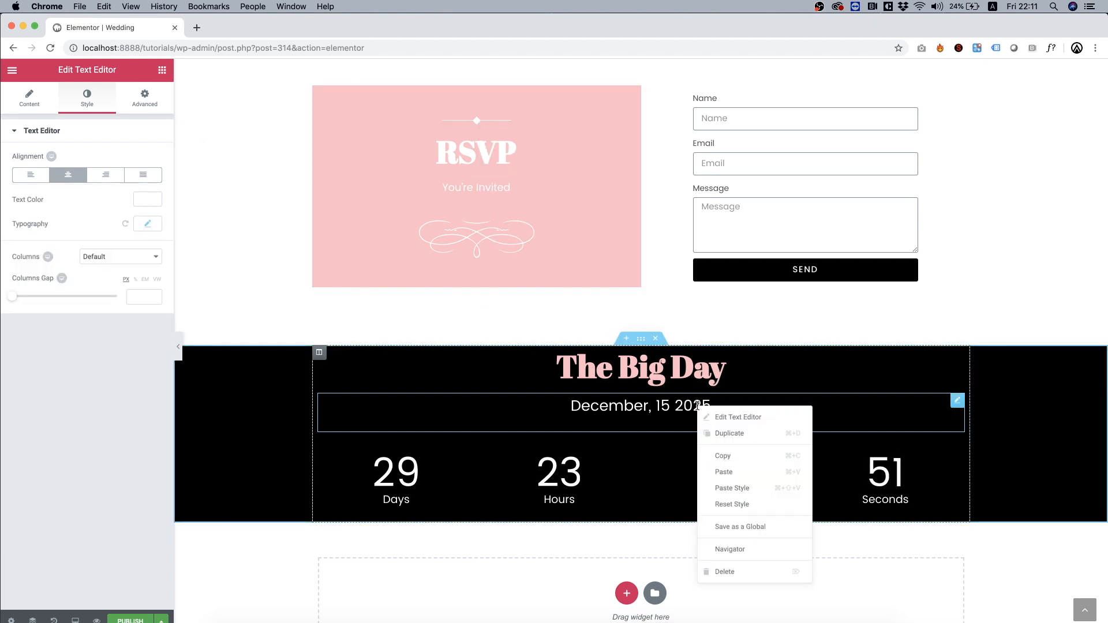
{"action": "left_click", "coordinate": [740, 473]}
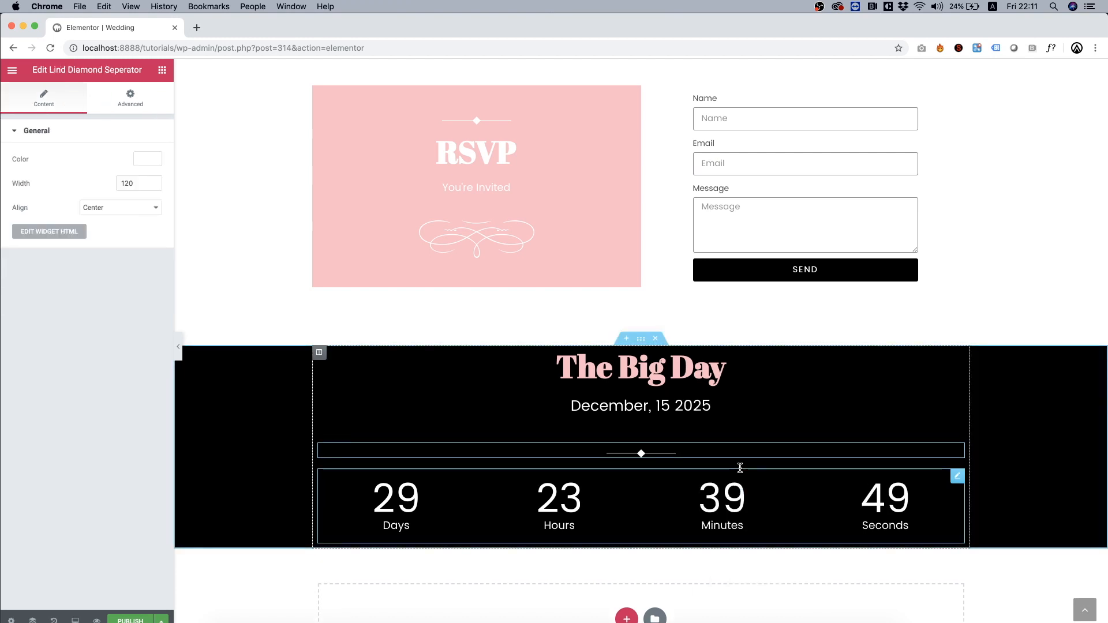
{"action": "right_click", "coordinate": [237, 407]}
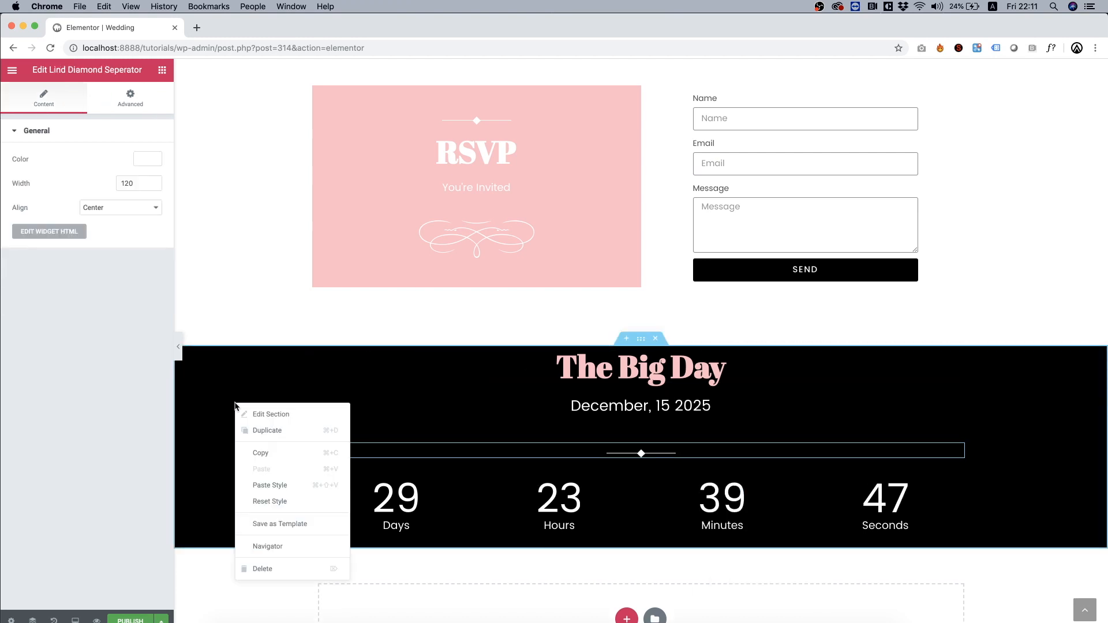
{"action": "left_click", "coordinate": [264, 413]}
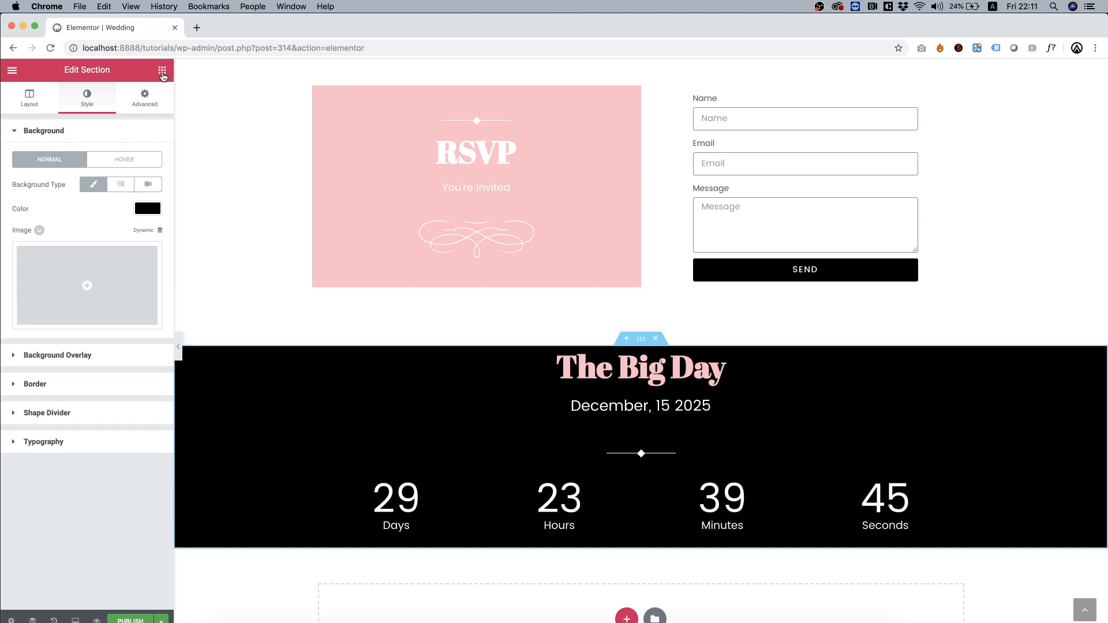
Unlink the countdown section's padding and set top and bottom to 100 px
{"action": "left_click", "coordinate": [151, 102]}
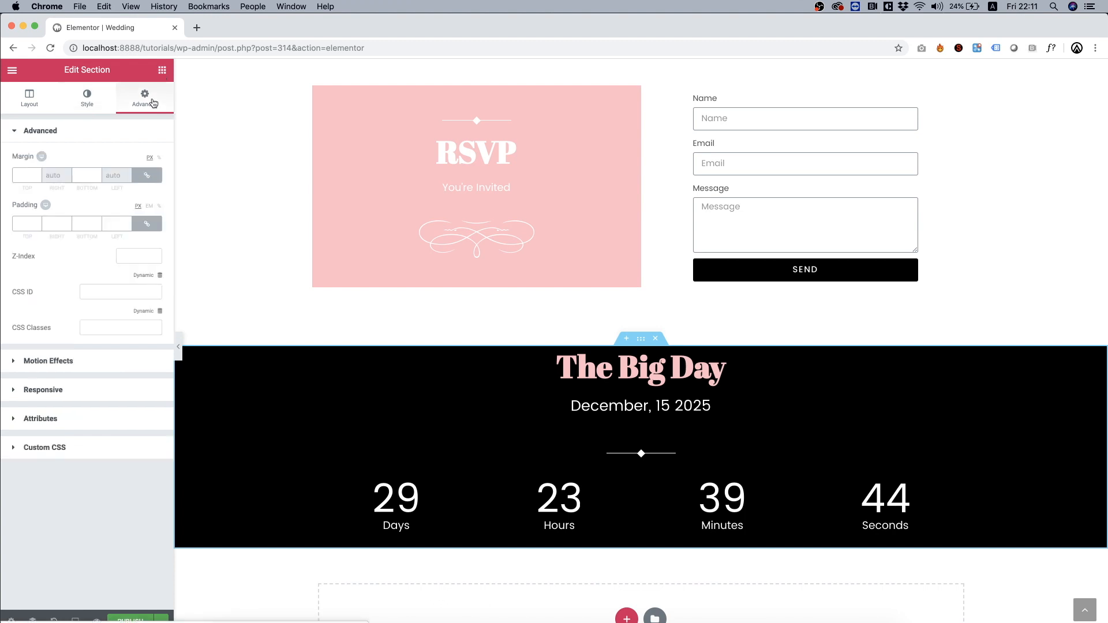
{"action": "left_click", "coordinate": [147, 225]}
{"action": "double_click", "coordinate": [26, 225]}
{"action": "type", "text": "100"}
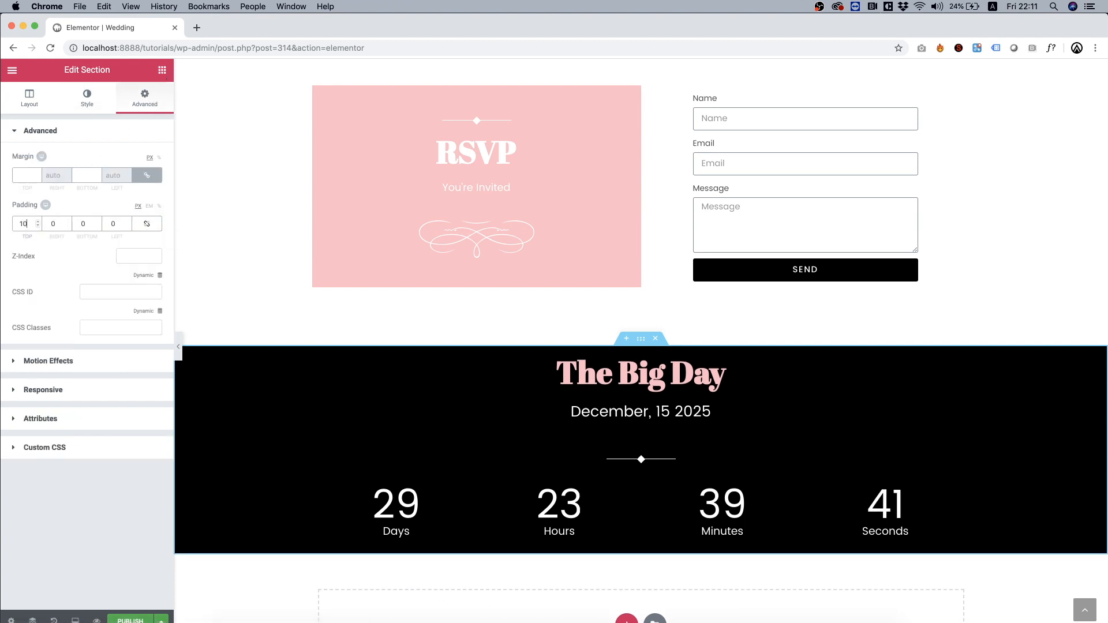
{"action": "key", "text": "Tab"}
{"action": "left_click", "coordinate": [91, 223]}
{"action": "type", "text": "100"}
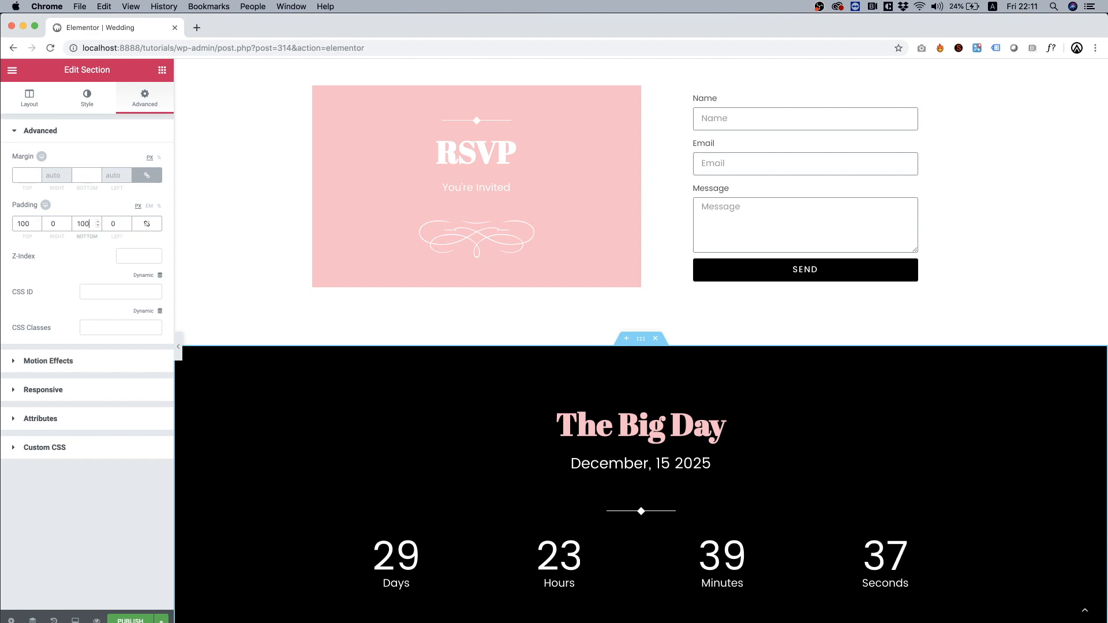
{"action": "scroll", "coordinate": [558, 229], "scroll_direction": "down", "scroll_amount": 5}
{"action": "scroll", "coordinate": [558, 229], "scroll_direction": "up", "scroll_amount": 20}
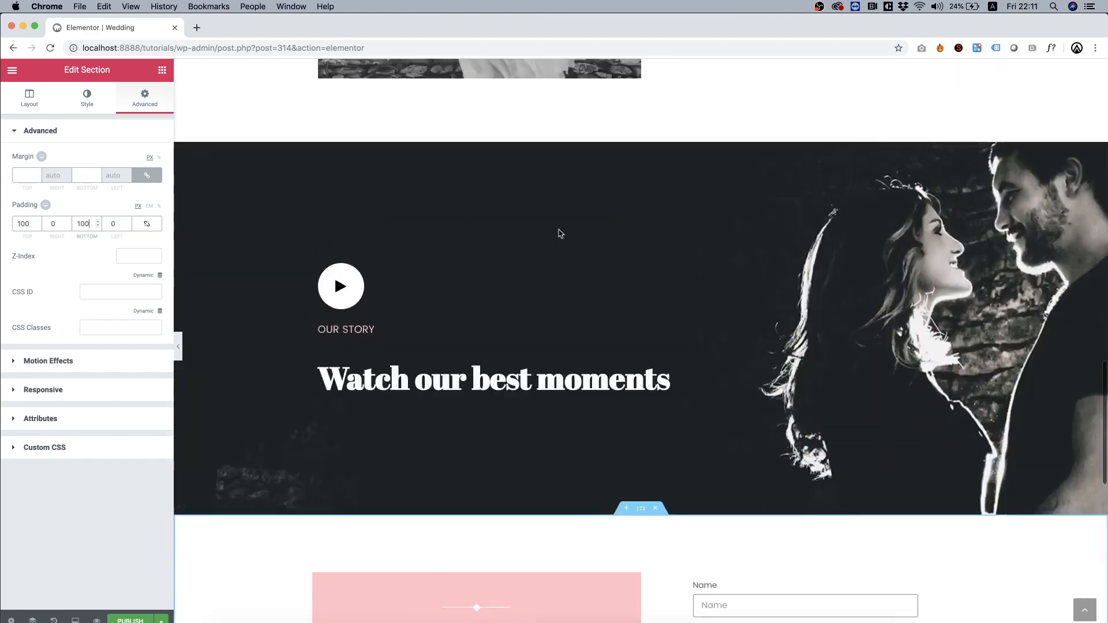
{"action": "scroll", "coordinate": [558, 229], "scroll_direction": "up", "scroll_amount": 18}
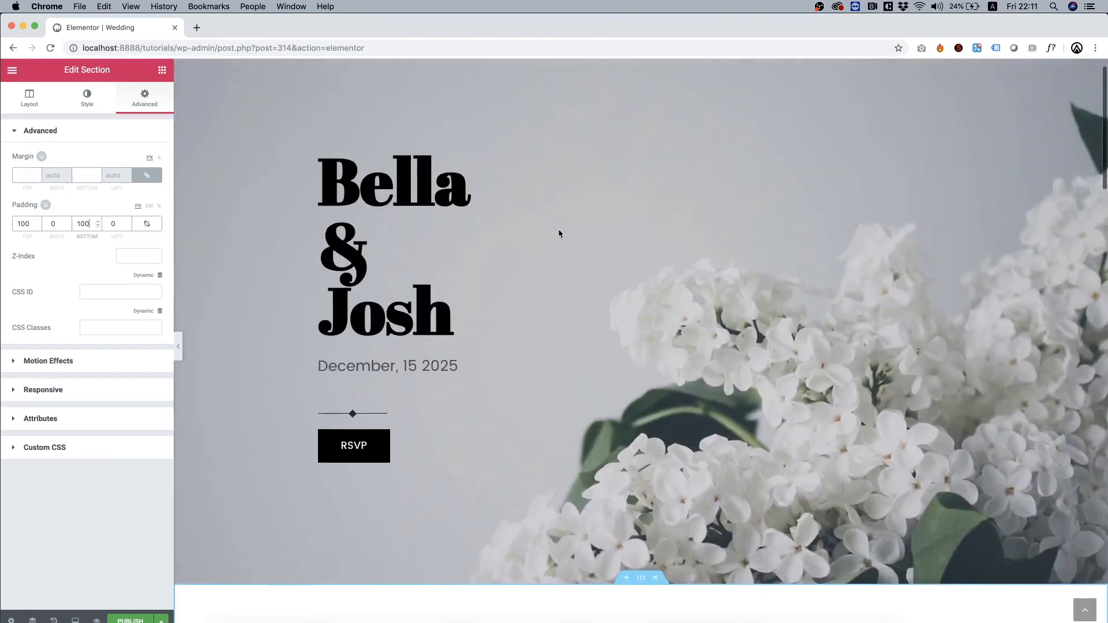
{"action": "scroll", "coordinate": [559, 228], "scroll_direction": "down", "scroll_amount": 18}
{"action": "scroll", "coordinate": [558, 229], "scroll_direction": "down", "scroll_amount": 20}
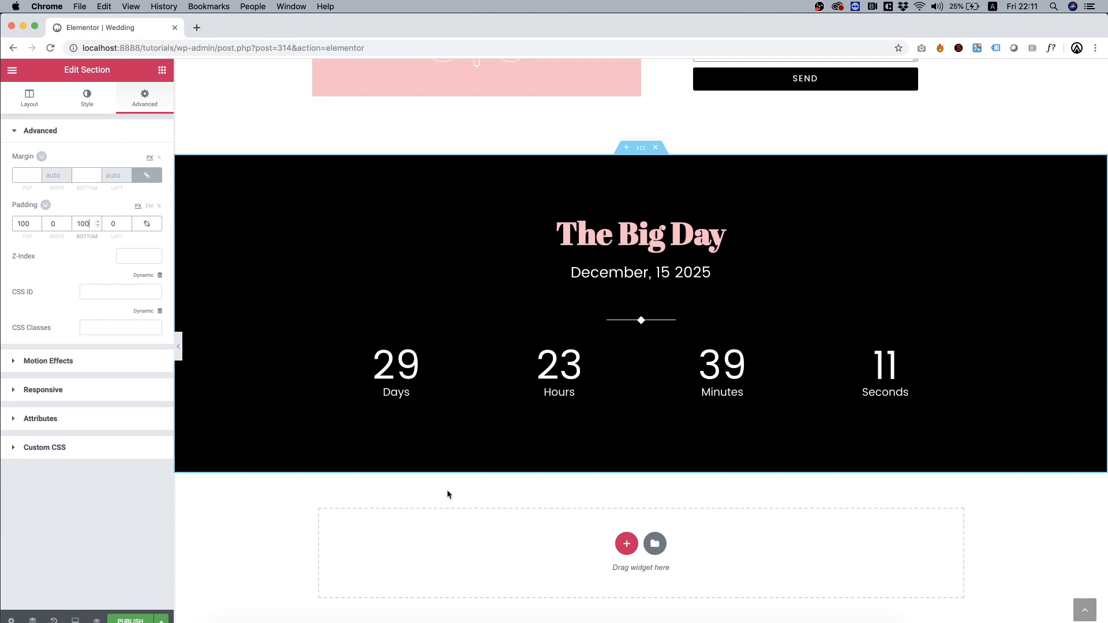
Add a centred pink heading below the countdown with typography size 54
{"action": "left_click", "coordinate": [162, 70]}
{"action": "left_click_drag", "start_coordinate": [128, 179], "coordinate": [545, 556]}
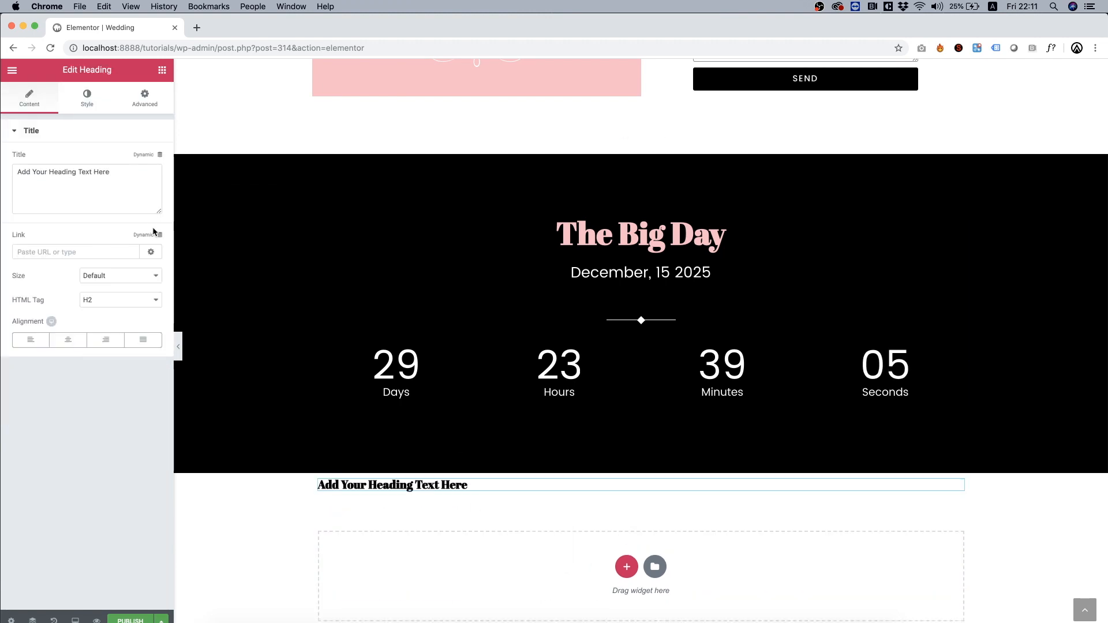
{"action": "left_click", "coordinate": [69, 340]}
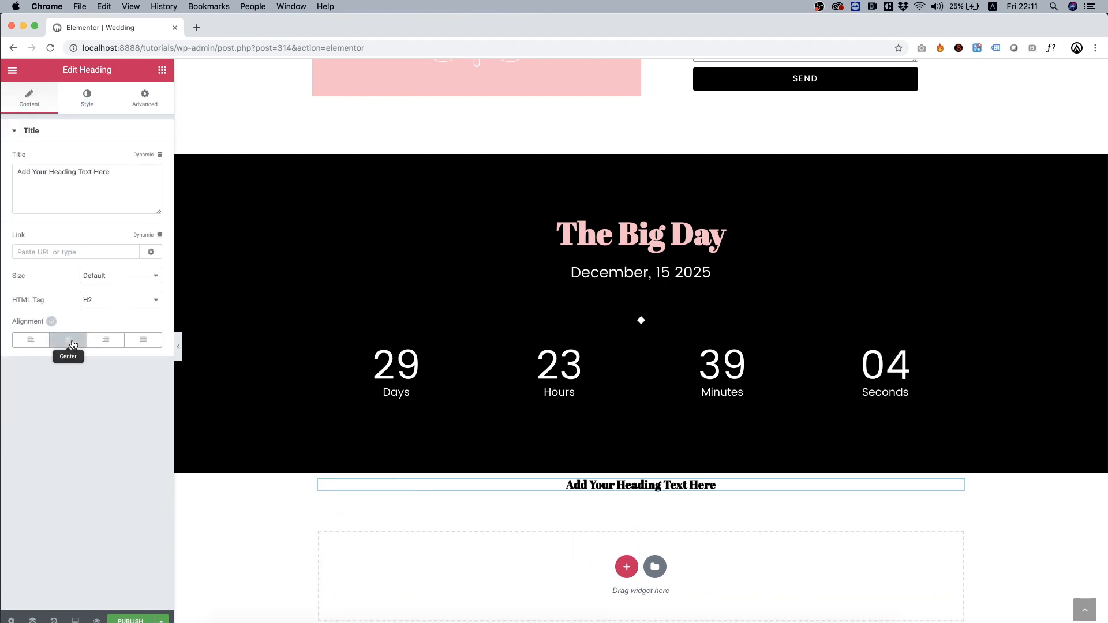
{"action": "left_click", "coordinate": [85, 101]}
{"action": "left_click", "coordinate": [148, 163]}
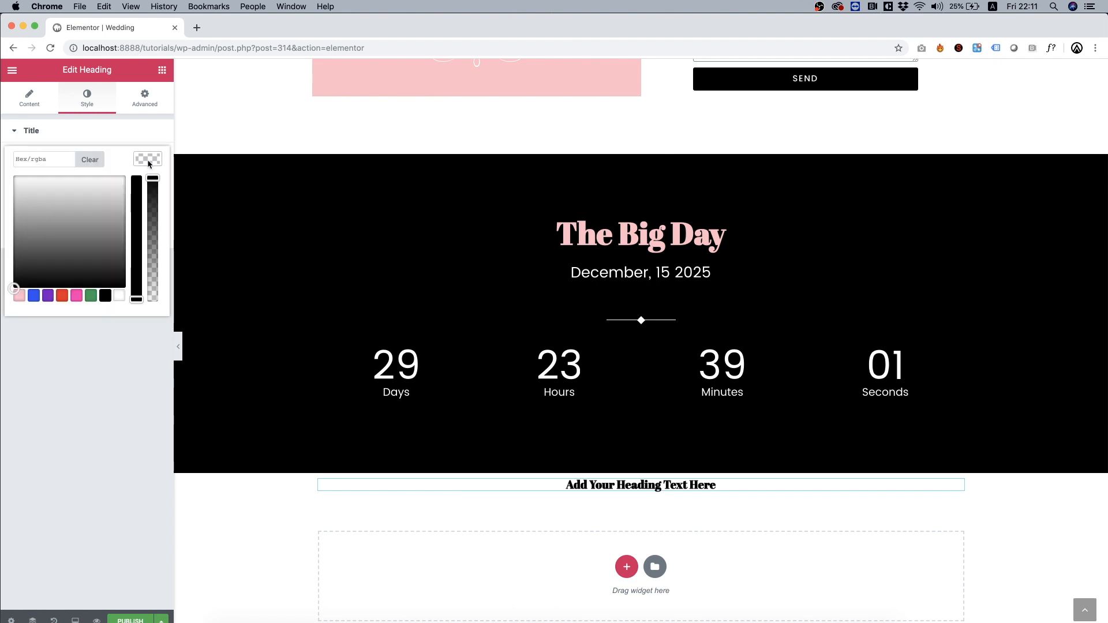
{"action": "left_click", "coordinate": [19, 296]}
{"action": "left_click", "coordinate": [60, 378]}
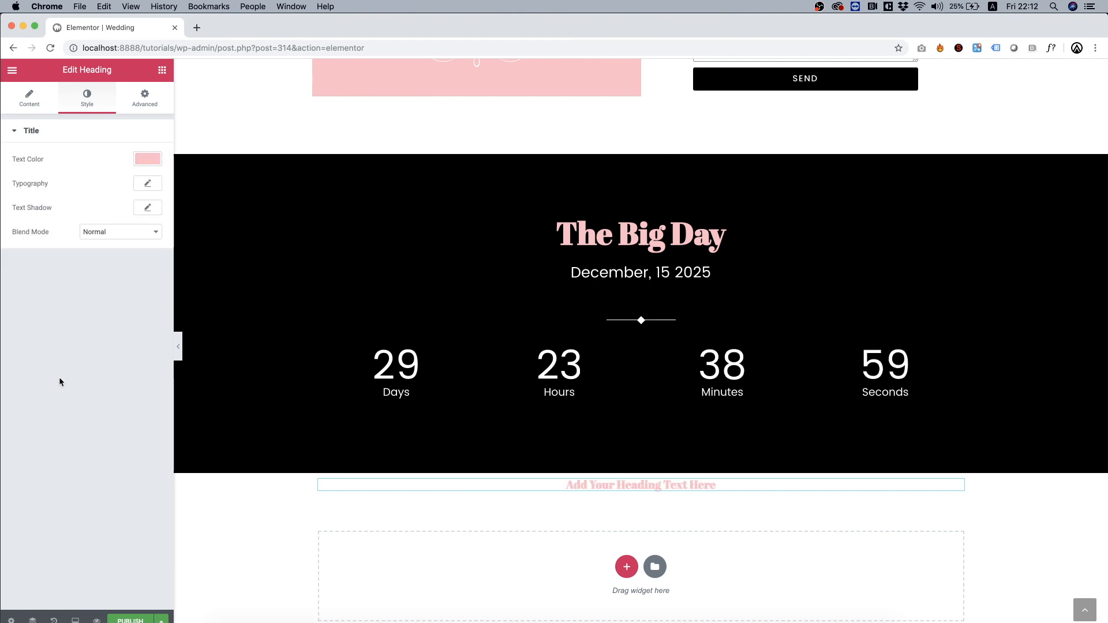
{"action": "left_click", "coordinate": [149, 184]}
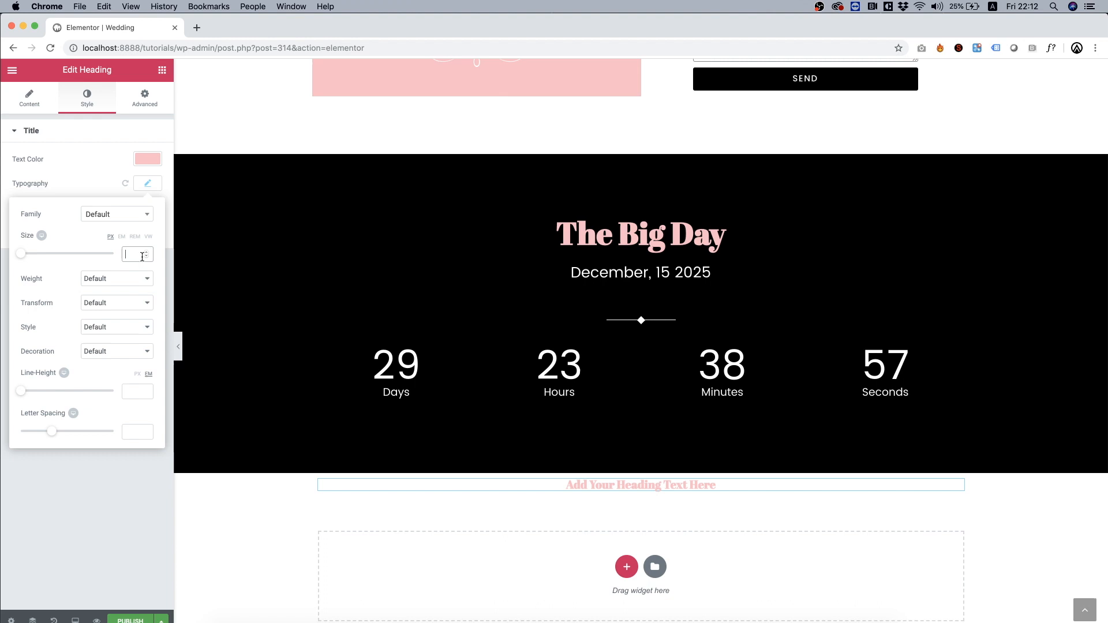
{"action": "type", "text": "54"}
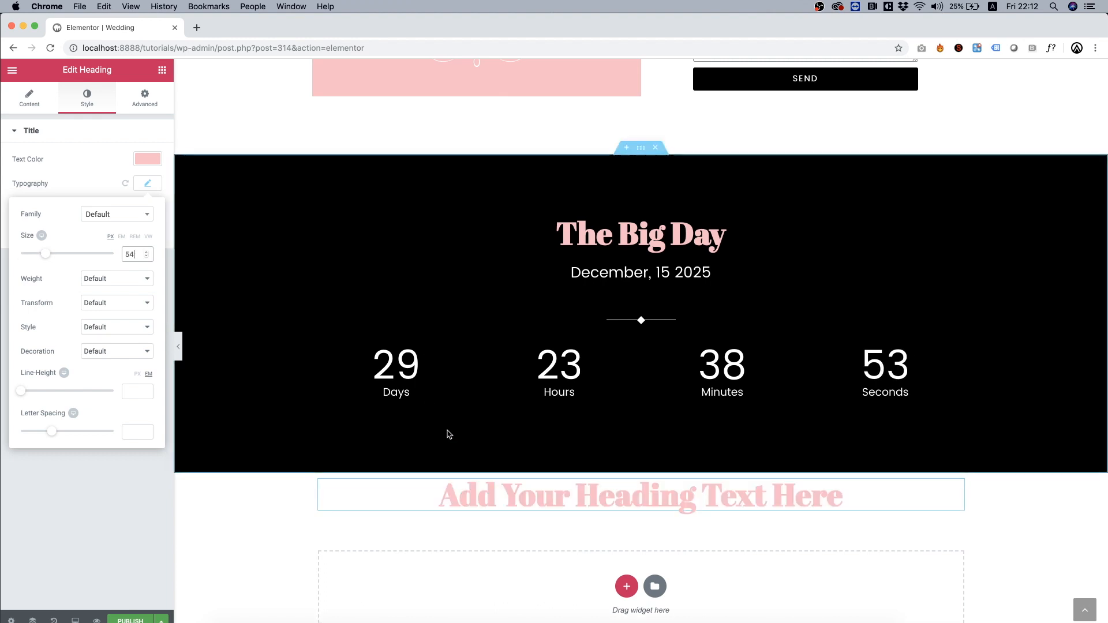
Retitle the heading 'The Wedding Event' and add a Line Text Divider beneath it
{"action": "triple_click", "coordinate": [535, 497]}
{"action": "type", "text": "The"}
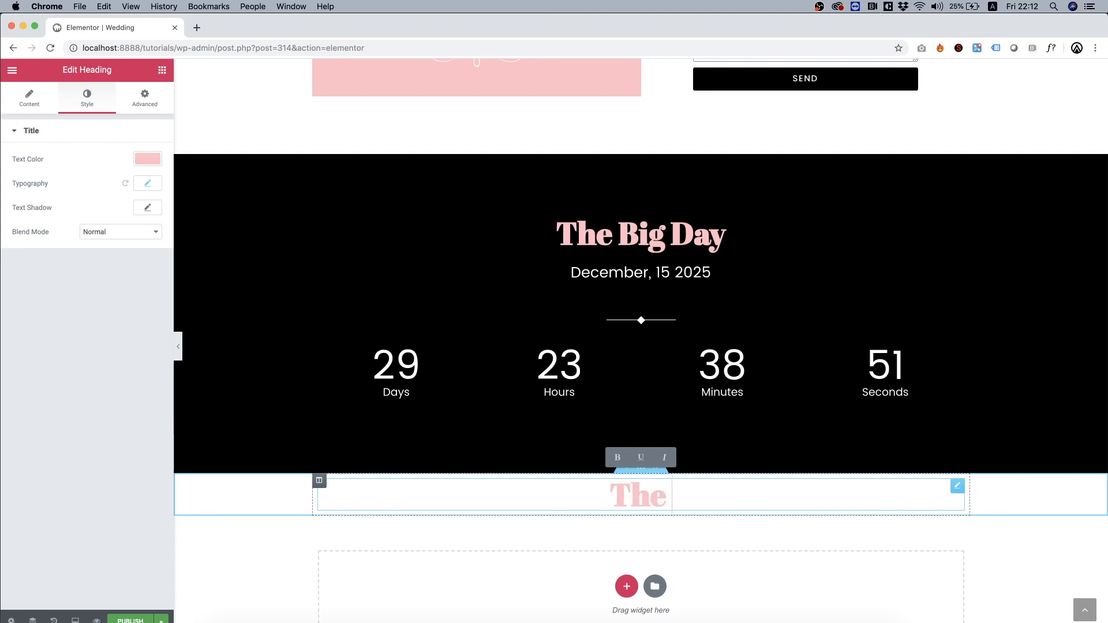
{"action": "type", "text": " Wedding Event"}
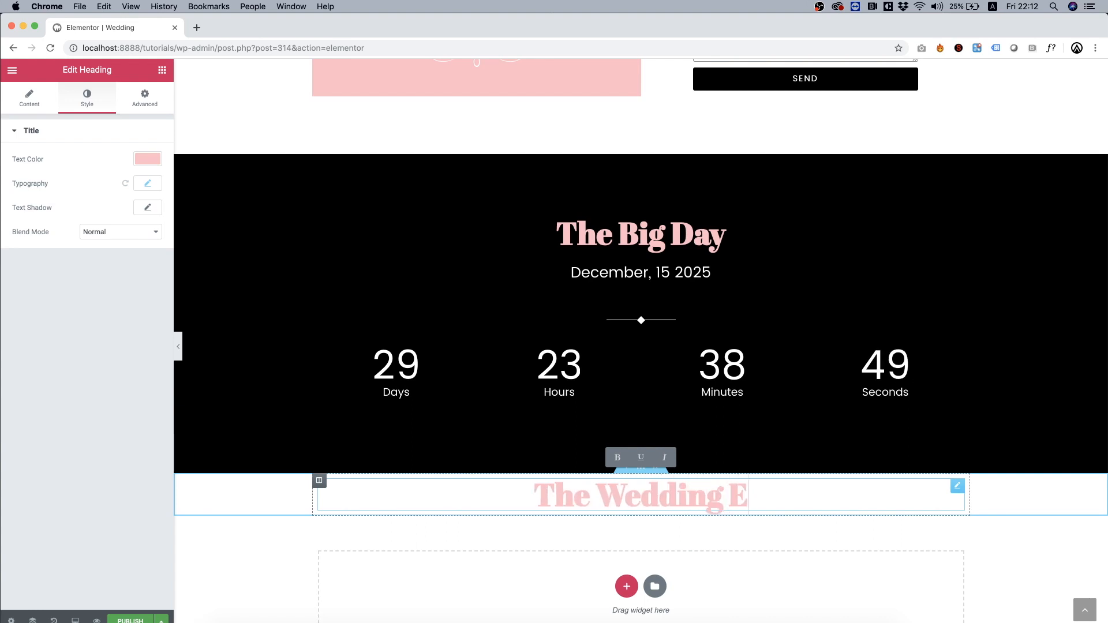
{"action": "key", "text": "Escape"}
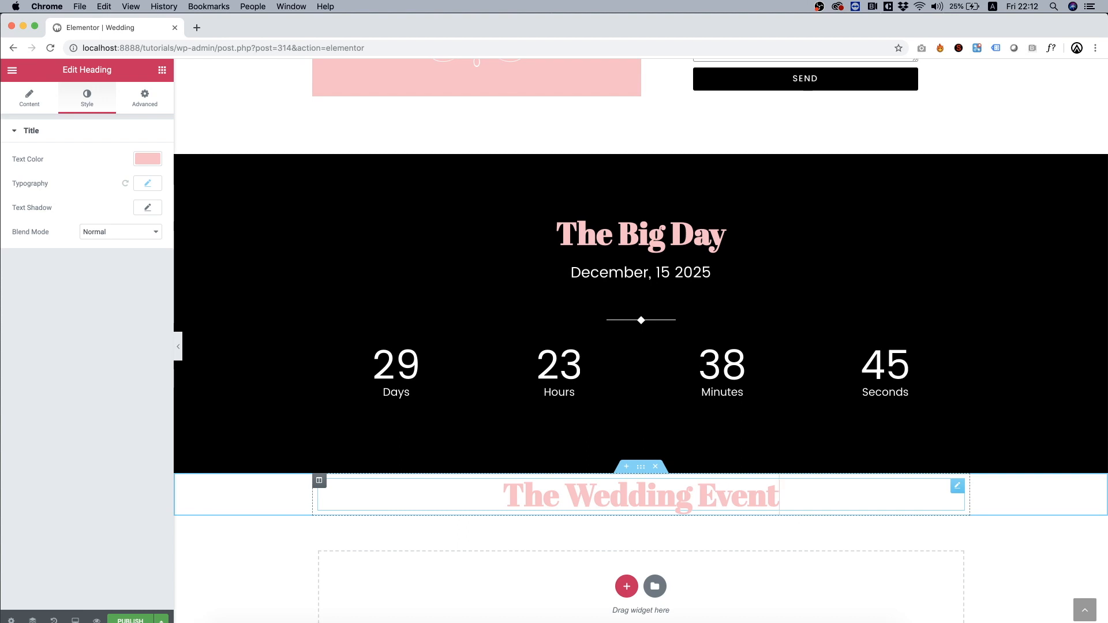
{"action": "left_click", "coordinate": [163, 71]}
{"action": "scroll", "coordinate": [142, 336], "scroll_direction": "down", "scroll_amount": 15}
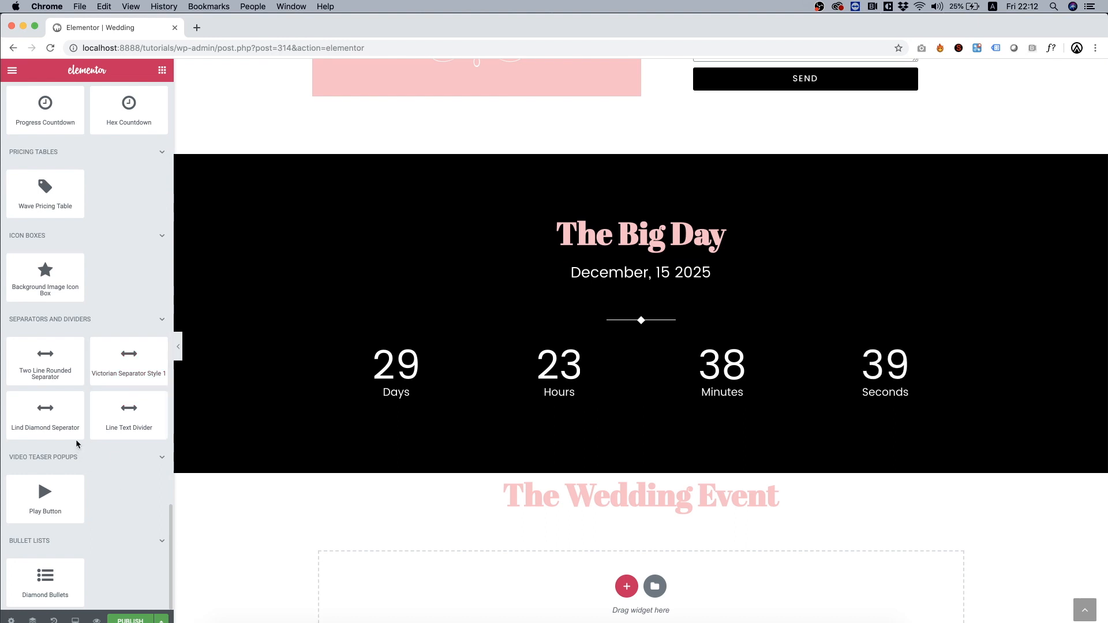
{"action": "left_click_drag", "start_coordinate": [127, 428], "coordinate": [643, 505]}
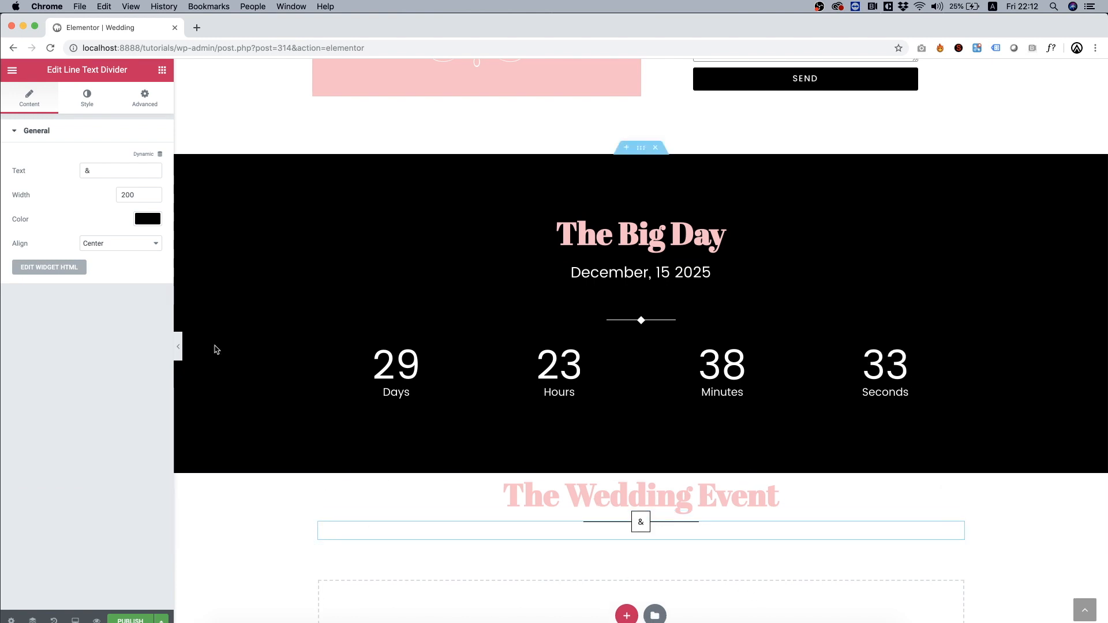
Make the line divider pink and change its text to 'When & Where'
{"action": "left_click", "coordinate": [148, 219]}
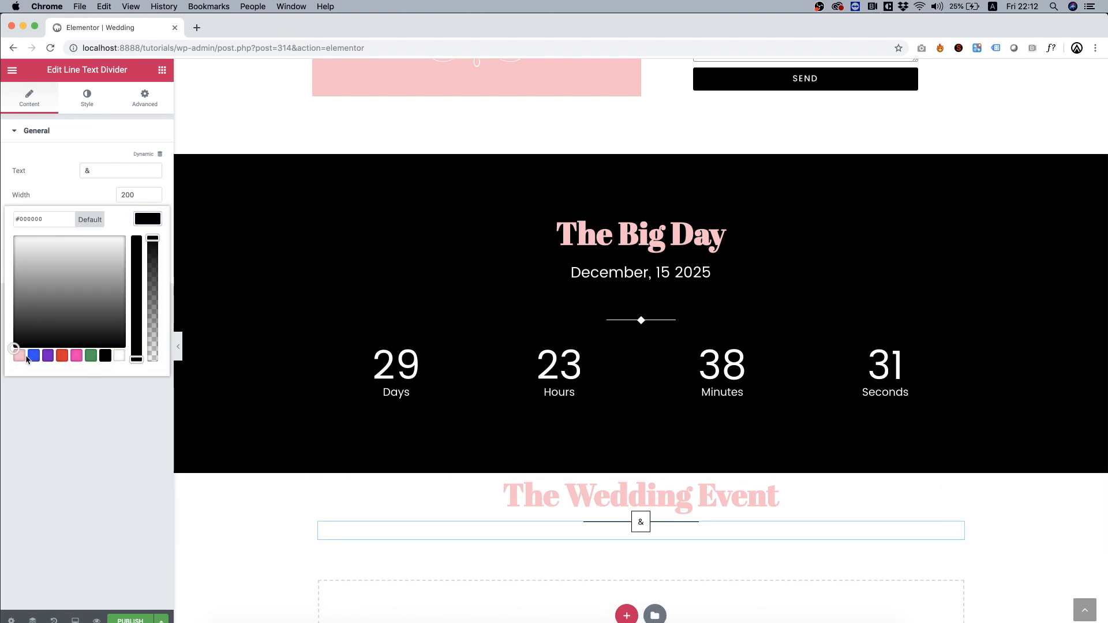
{"action": "left_click", "coordinate": [20, 356]}
{"action": "left_click", "coordinate": [51, 410]}
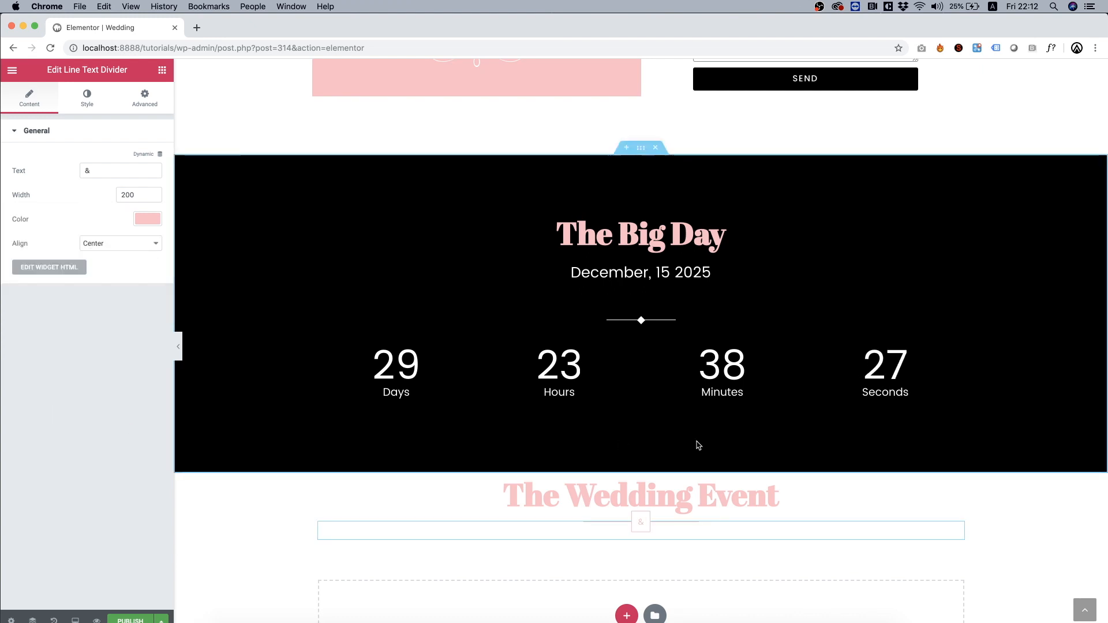
{"action": "left_click", "coordinate": [124, 194]}
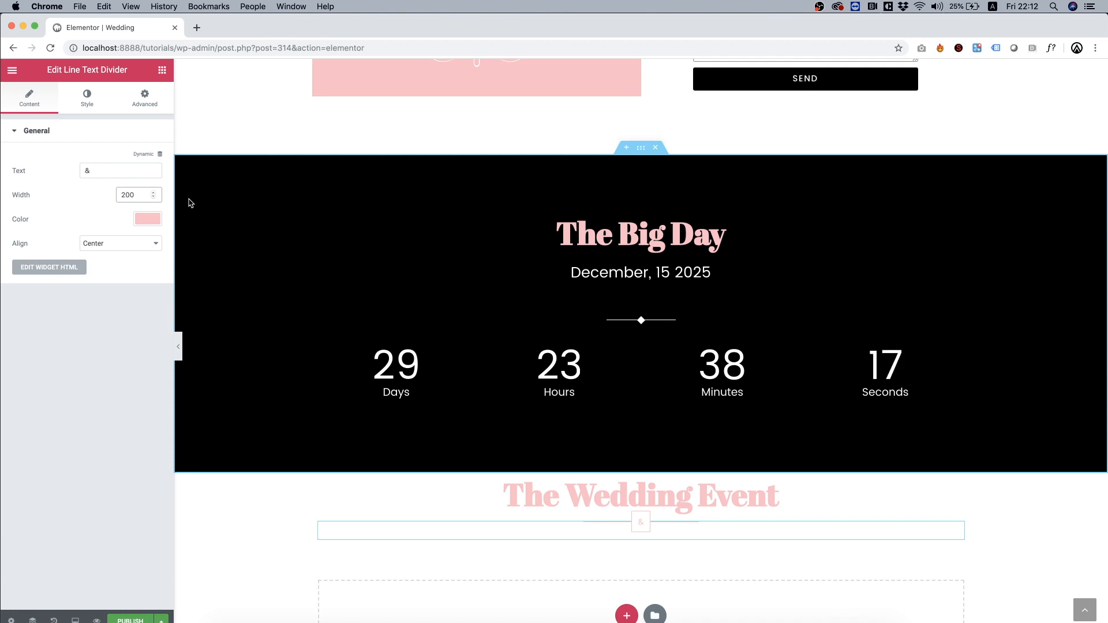
{"action": "left_click", "coordinate": [86, 170]}
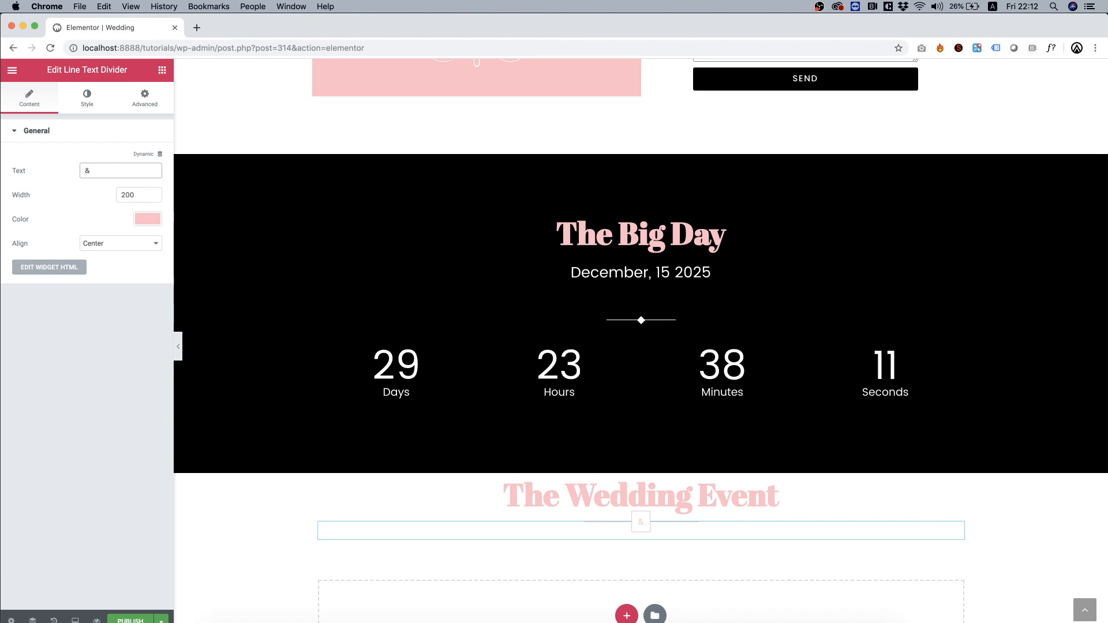
{"action": "type", "text": "When"}
{"action": "key", "text": "Right"}
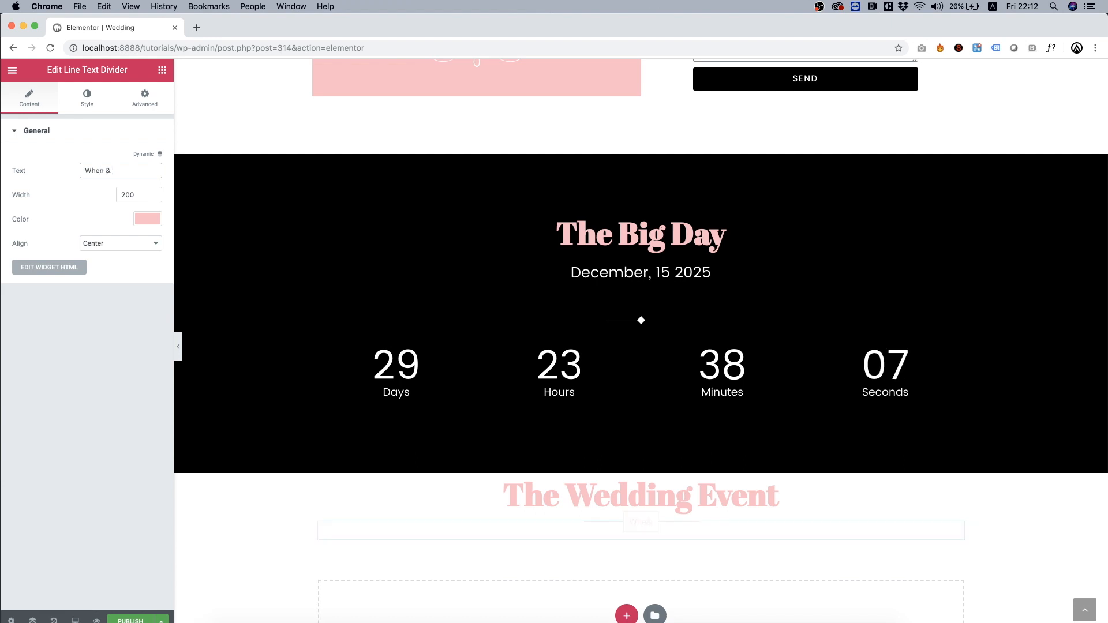
{"action": "type", "text": "Where"}
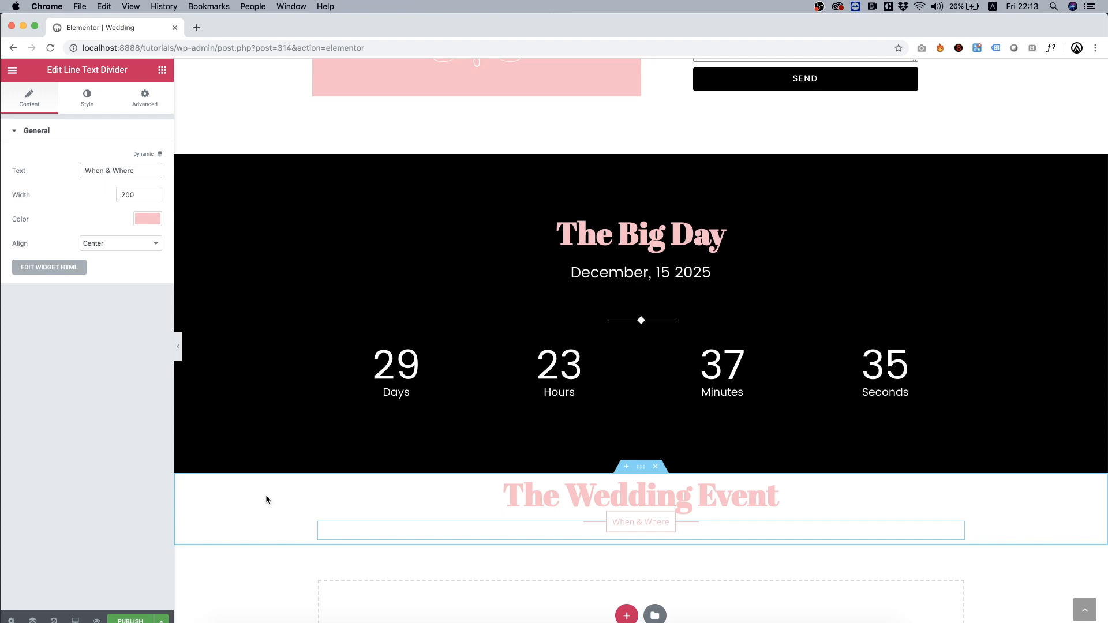
Unlink the event section's padding and enter 100 px values
{"action": "scroll", "coordinate": [266, 496], "scroll_direction": "down", "scroll_amount": 3}
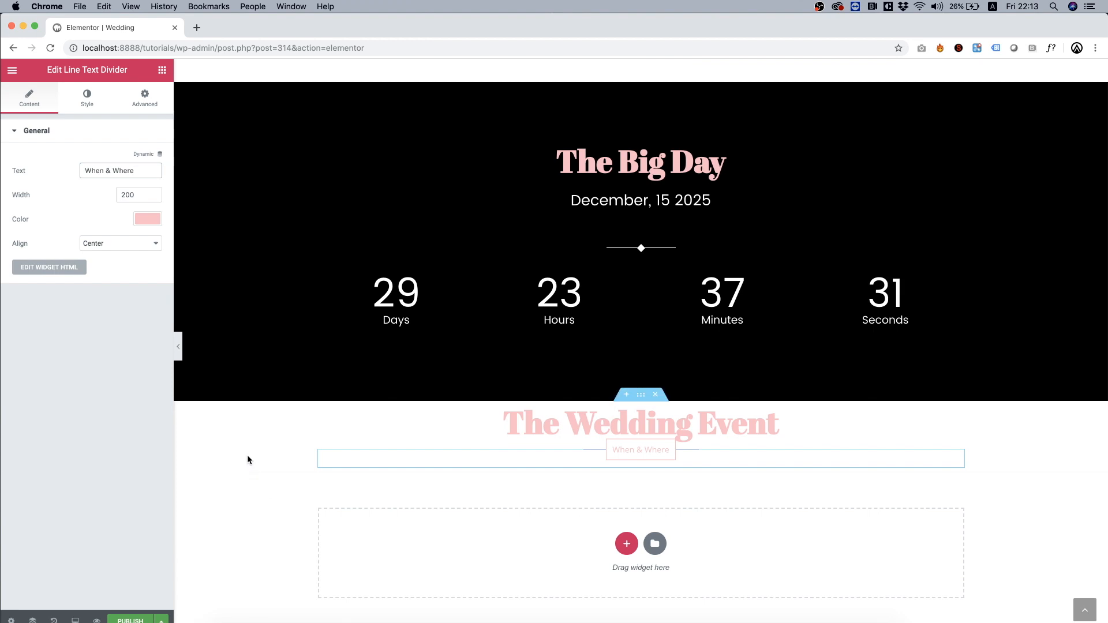
{"action": "right_click", "coordinate": [230, 430]}
{"action": "left_click", "coordinate": [262, 441]}
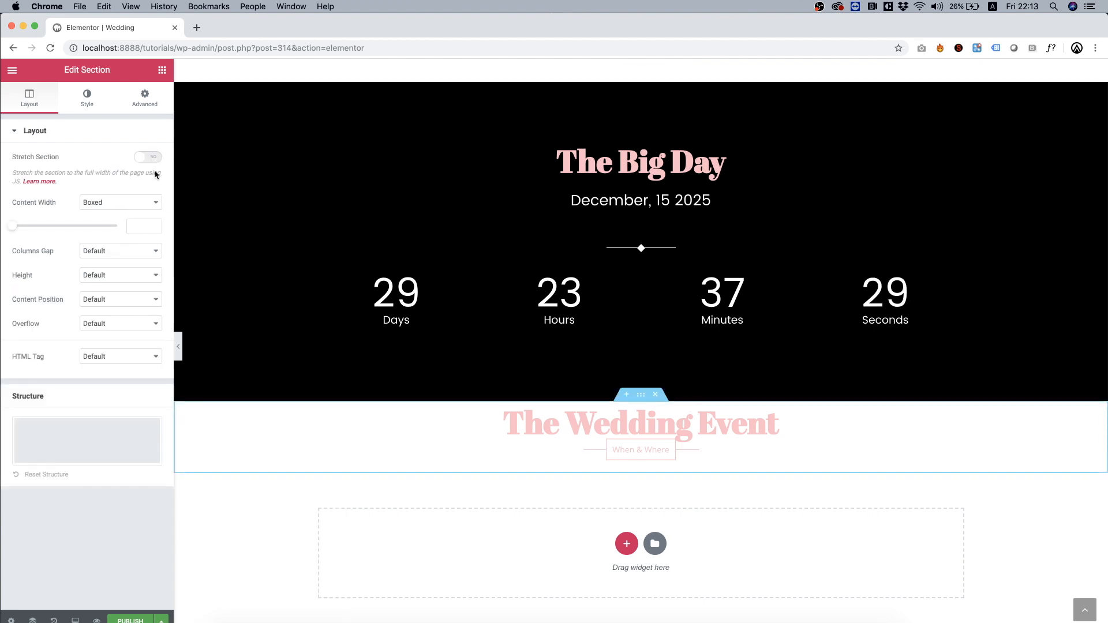
{"action": "left_click", "coordinate": [146, 104]}
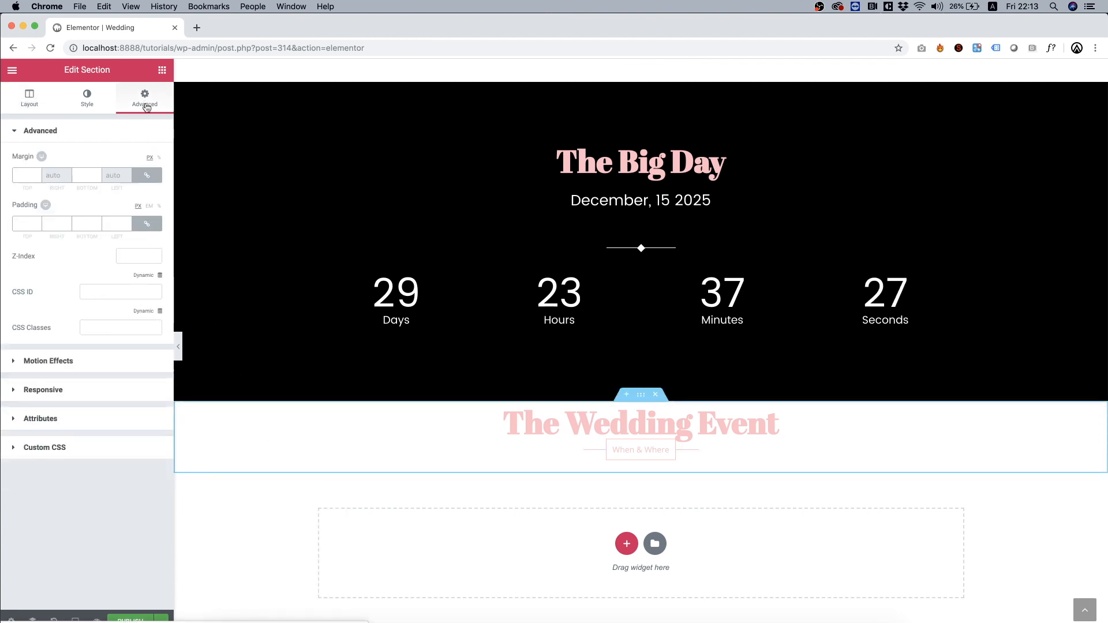
{"action": "left_click", "coordinate": [146, 223]}
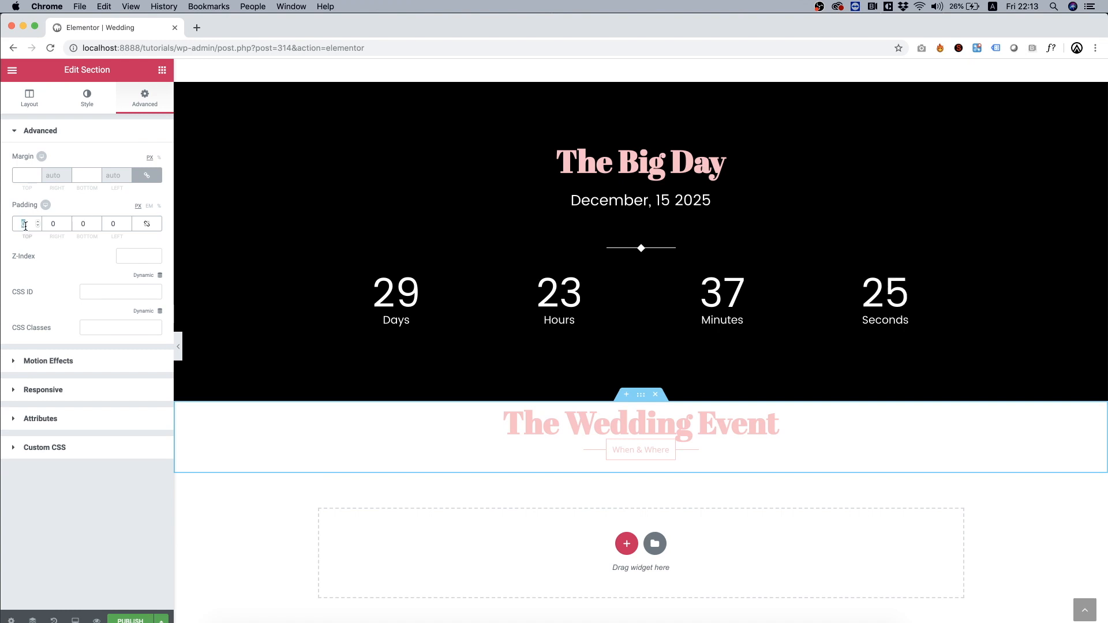
{"action": "type", "text": "100"}
{"action": "key", "text": "Tab"}
{"action": "key", "text": "Tab"}
{"action": "type", "text": "100"}
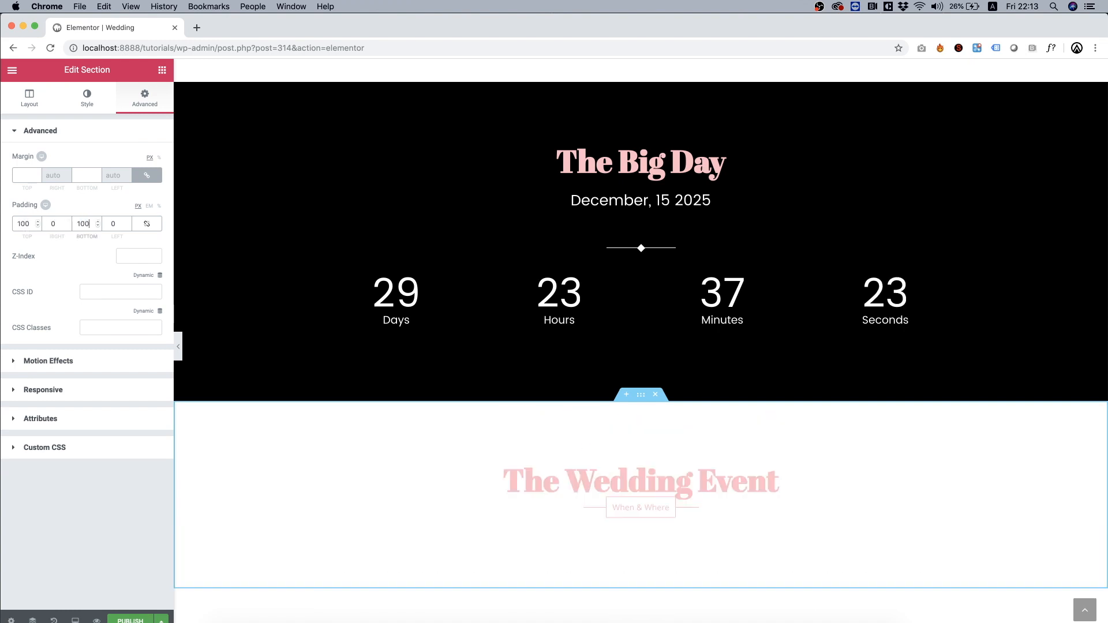
Give The Wedding Event heading 30 px of bottom padding
{"action": "right_click", "coordinate": [649, 476]}
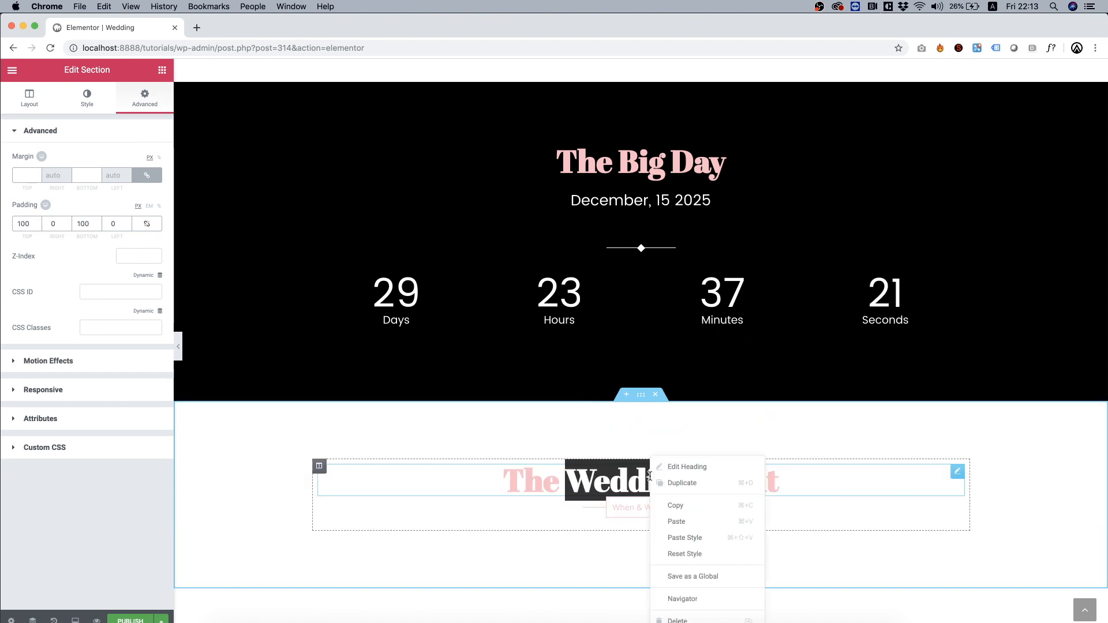
{"action": "left_click", "coordinate": [699, 475]}
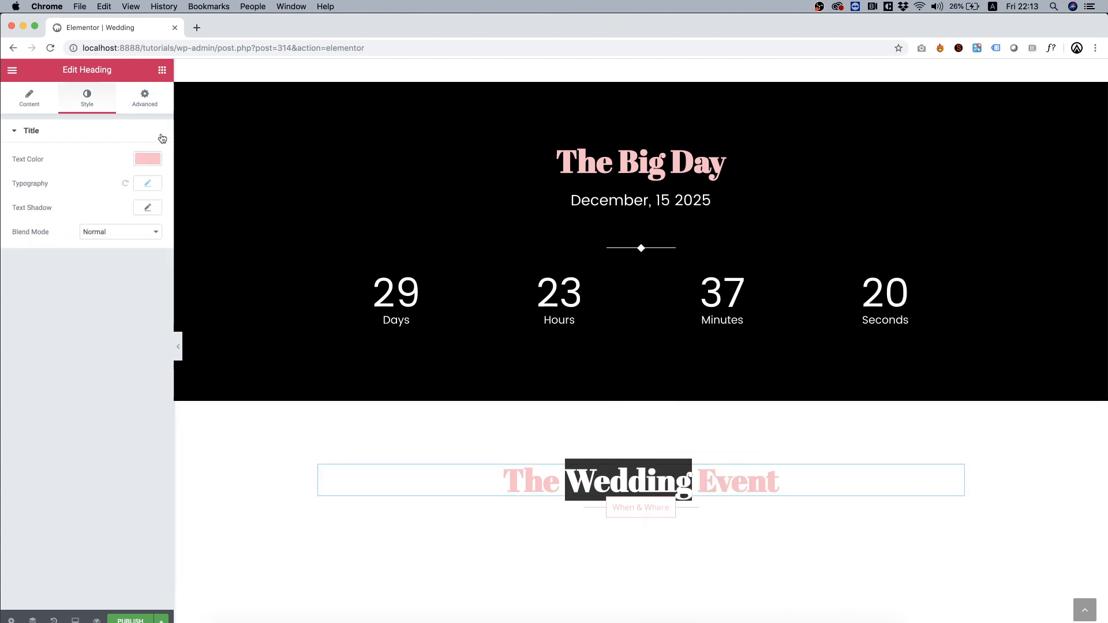
{"action": "left_click", "coordinate": [139, 103]}
{"action": "left_click", "coordinate": [154, 225]}
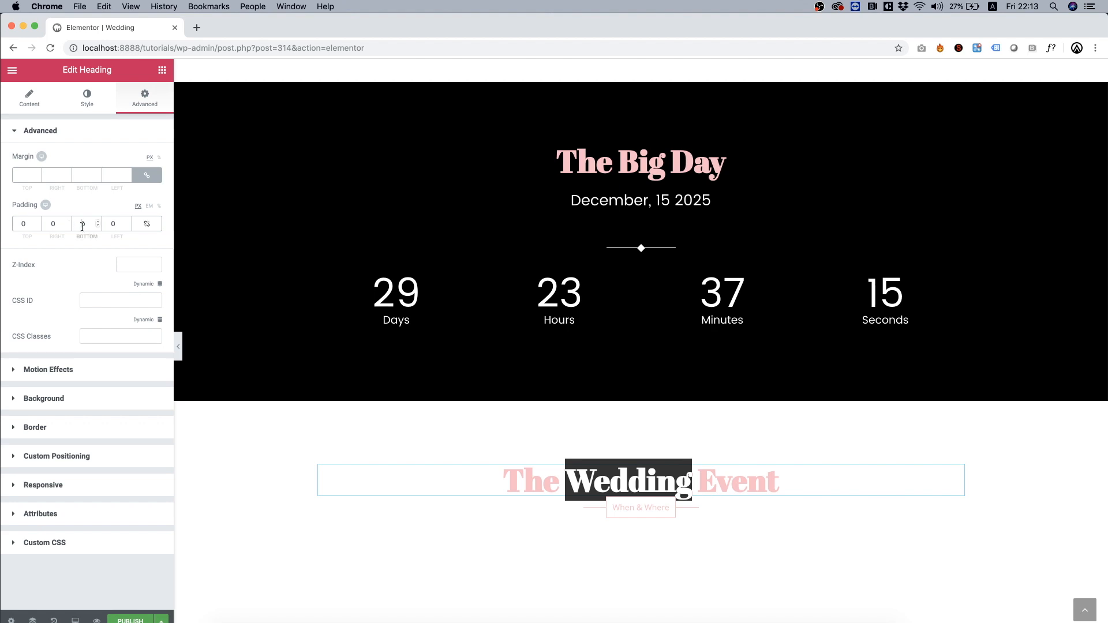
{"action": "type", "text": "30"}
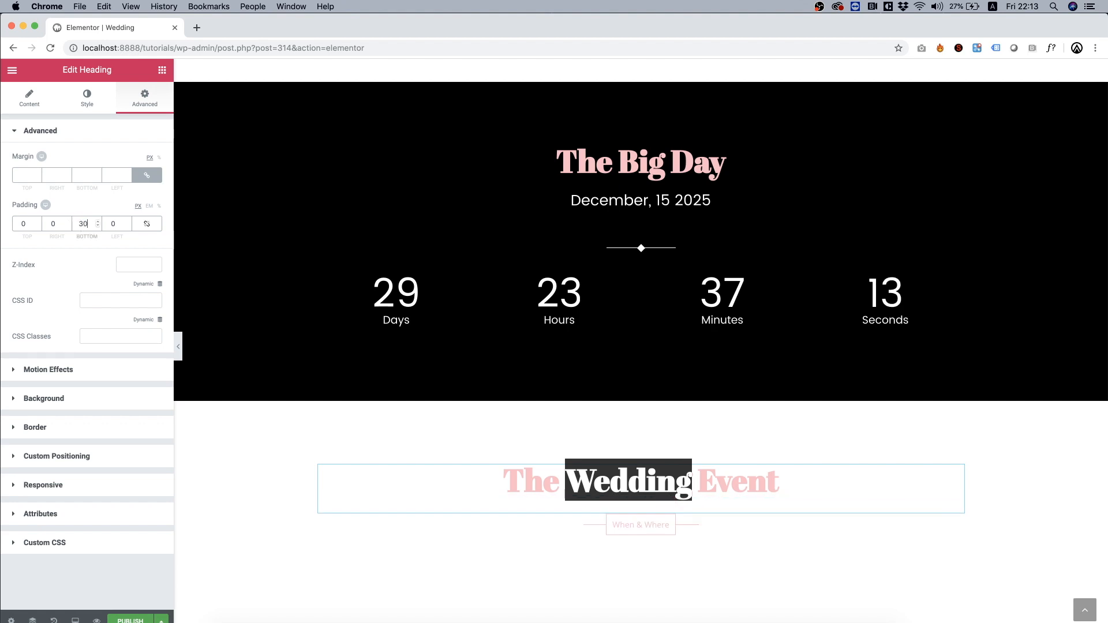
{"action": "scroll", "coordinate": [660, 284], "scroll_direction": "down", "scroll_amount": 3}
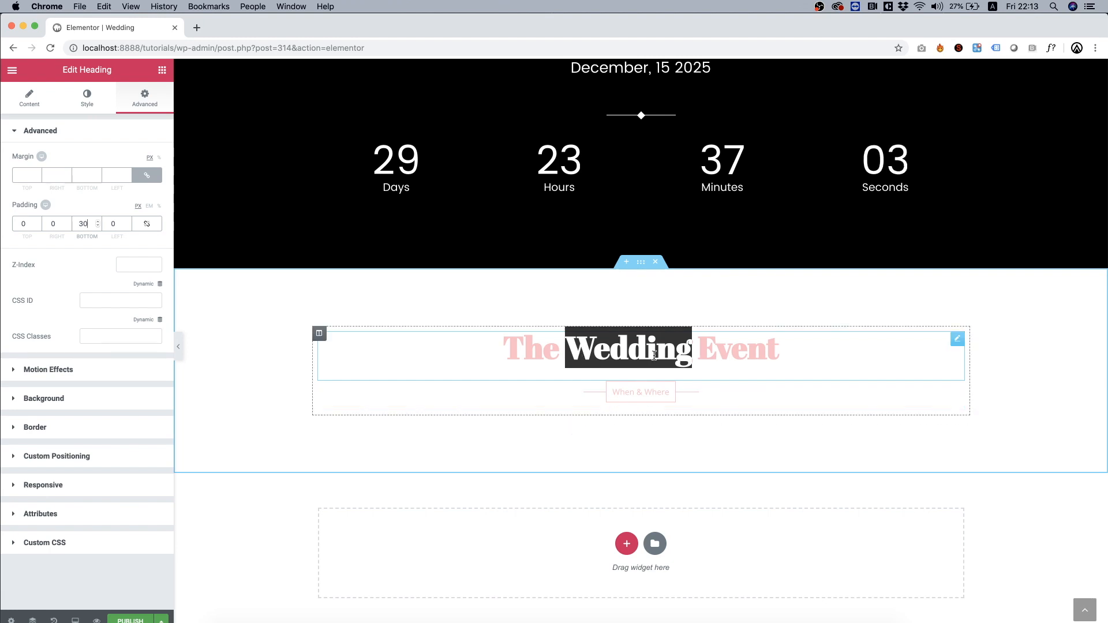
Add a two-column inner section under the heading, with a 463 px London Eye Google Map on the right
{"action": "left_click", "coordinate": [161, 71]}
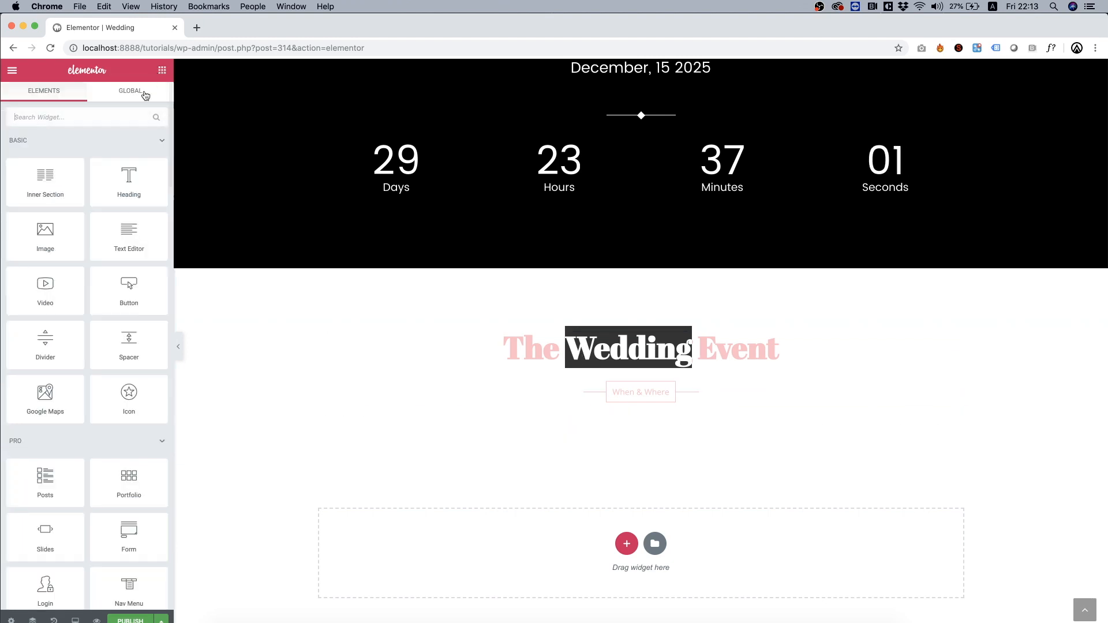
{"action": "left_click_drag", "start_coordinate": [77, 200], "coordinate": [576, 409]}
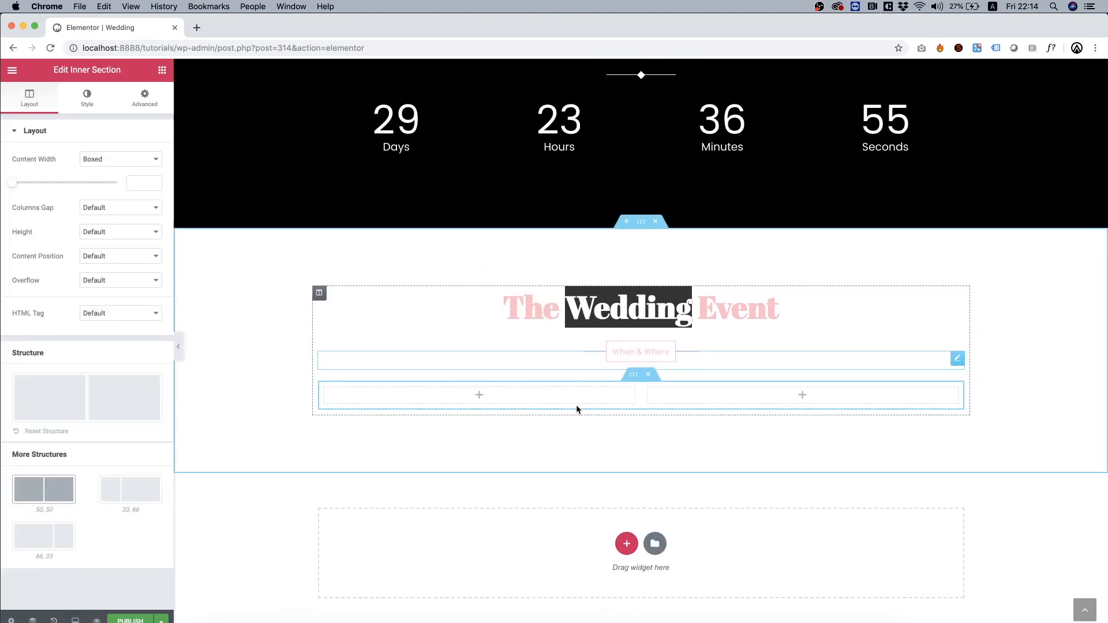
{"action": "left_click", "coordinate": [162, 70]}
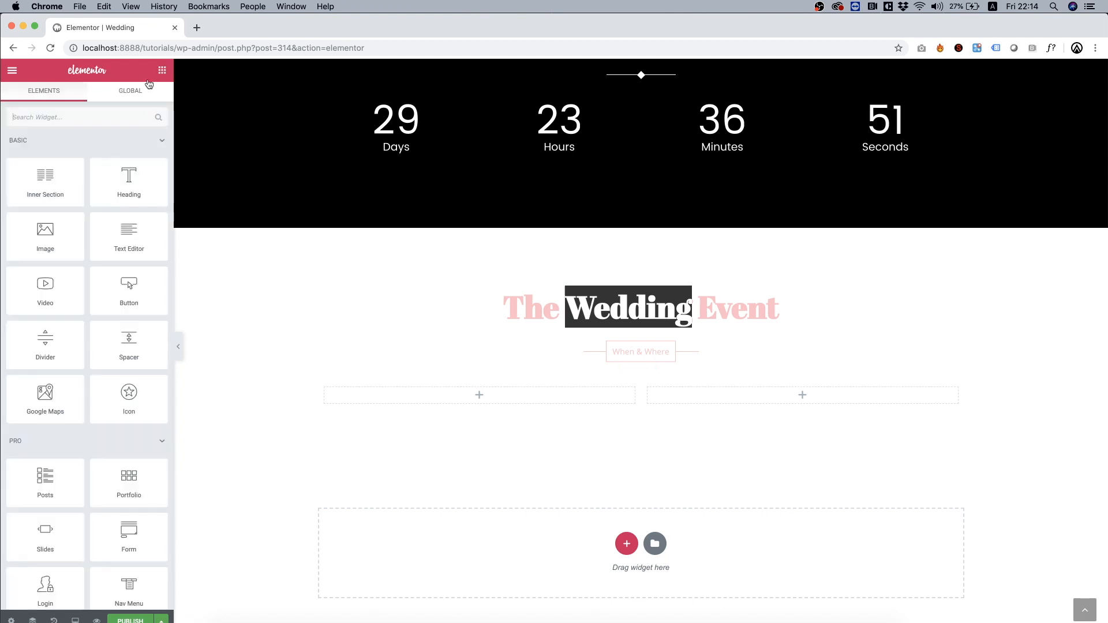
{"action": "left_click", "coordinate": [77, 118]}
{"action": "type", "text": "map"}
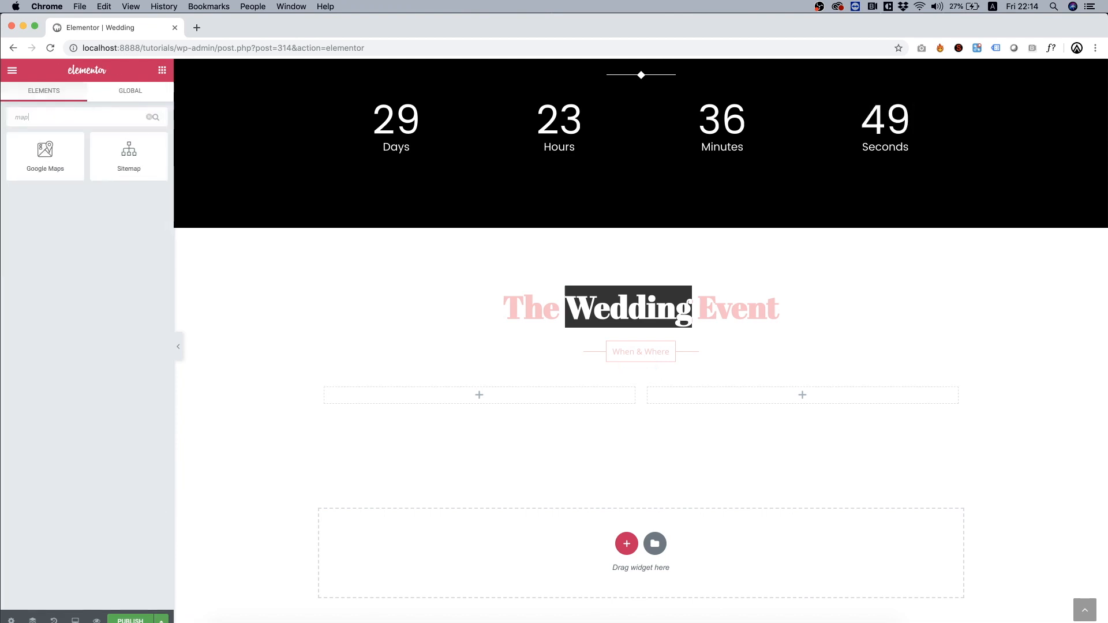
{"action": "left_click_drag", "start_coordinate": [46, 153], "coordinate": [763, 400]}
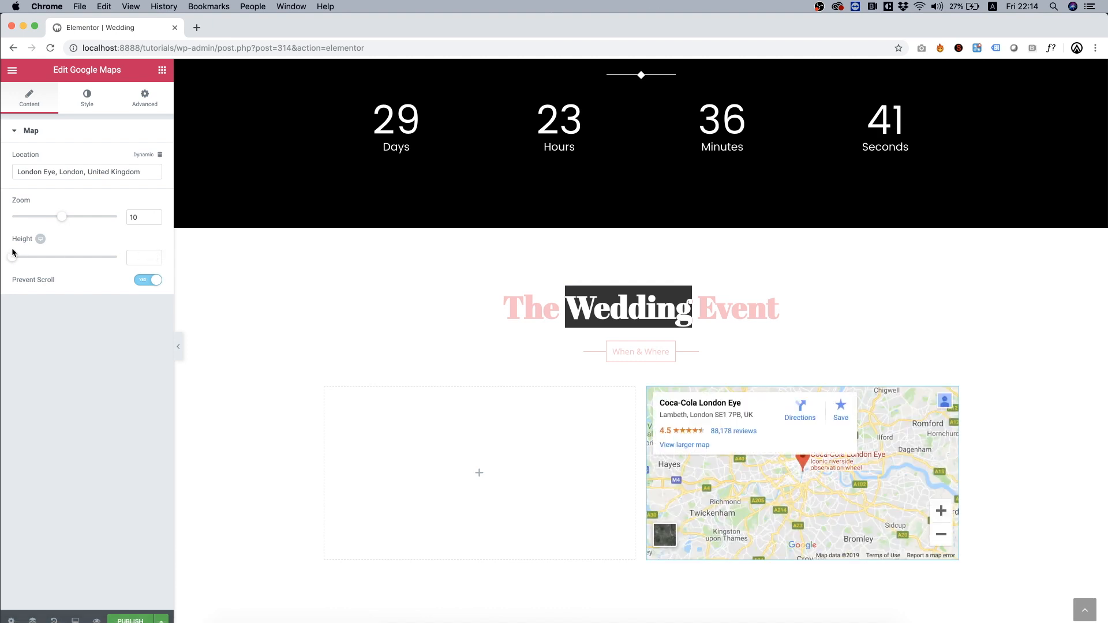
{"action": "left_click_drag", "start_coordinate": [17, 263], "coordinate": [48, 261]}
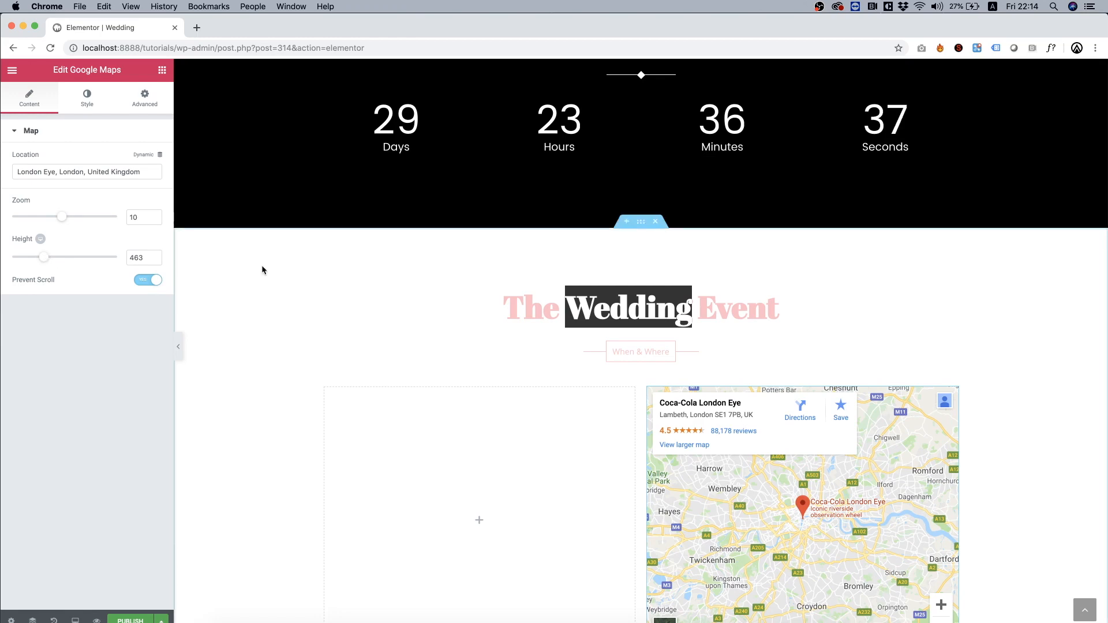
Apply CSS filters to the map: brightness 108, saturation 20 and hue 281
{"action": "scroll", "coordinate": [262, 265], "scroll_direction": "down", "scroll_amount": 3}
{"action": "left_click", "coordinate": [89, 102]}
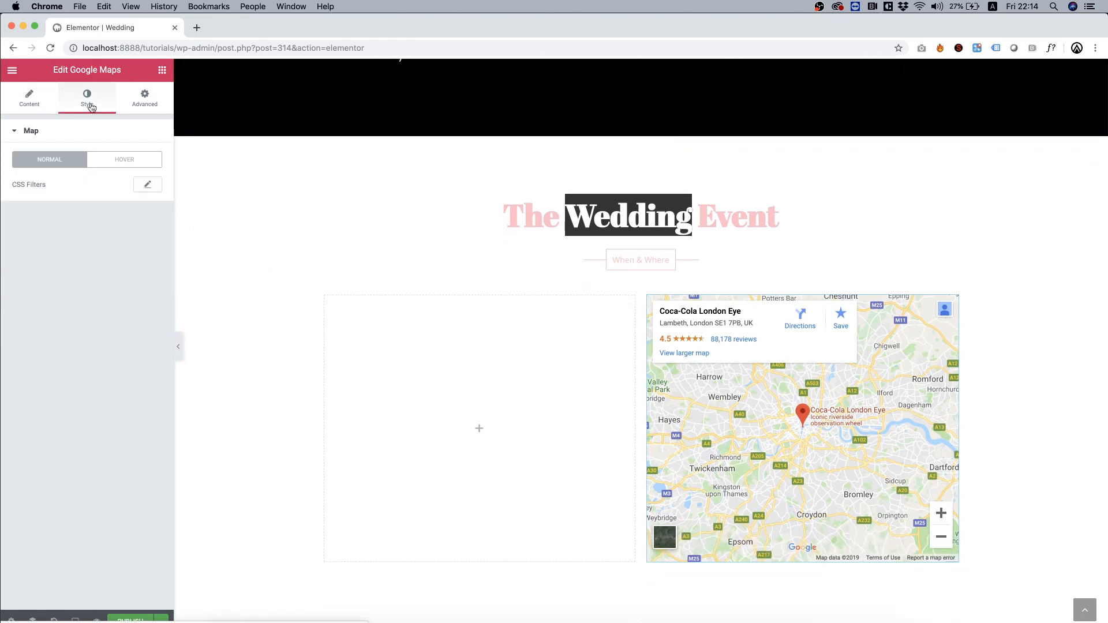
{"action": "left_click", "coordinate": [157, 190]}
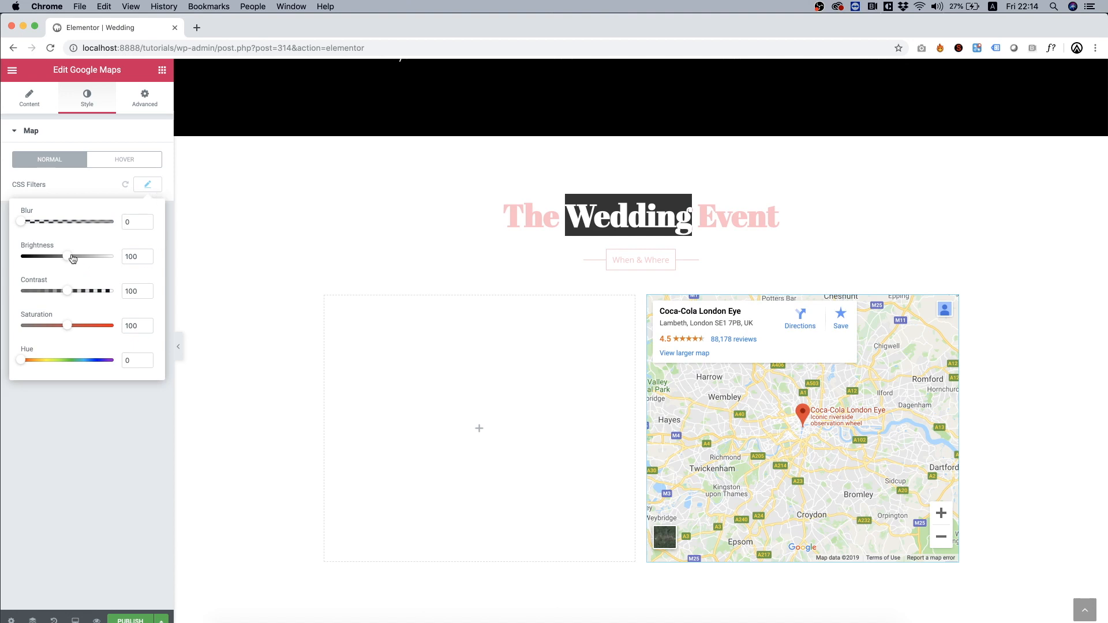
{"action": "left_click_drag", "start_coordinate": [68, 257], "coordinate": [73, 262]}
{"action": "left_click_drag", "start_coordinate": [68, 326], "coordinate": [32, 328]}
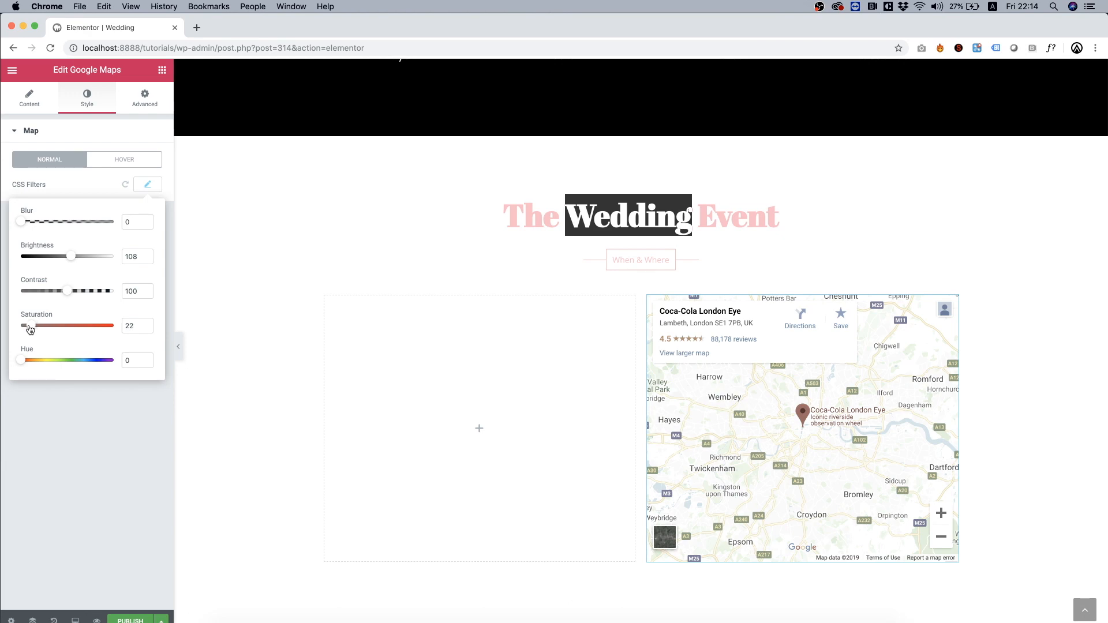
{"action": "left_click", "coordinate": [50, 362]}
{"action": "left_click", "coordinate": [97, 362]}
{"action": "left_click_drag", "start_coordinate": [97, 362], "coordinate": [90, 365]}
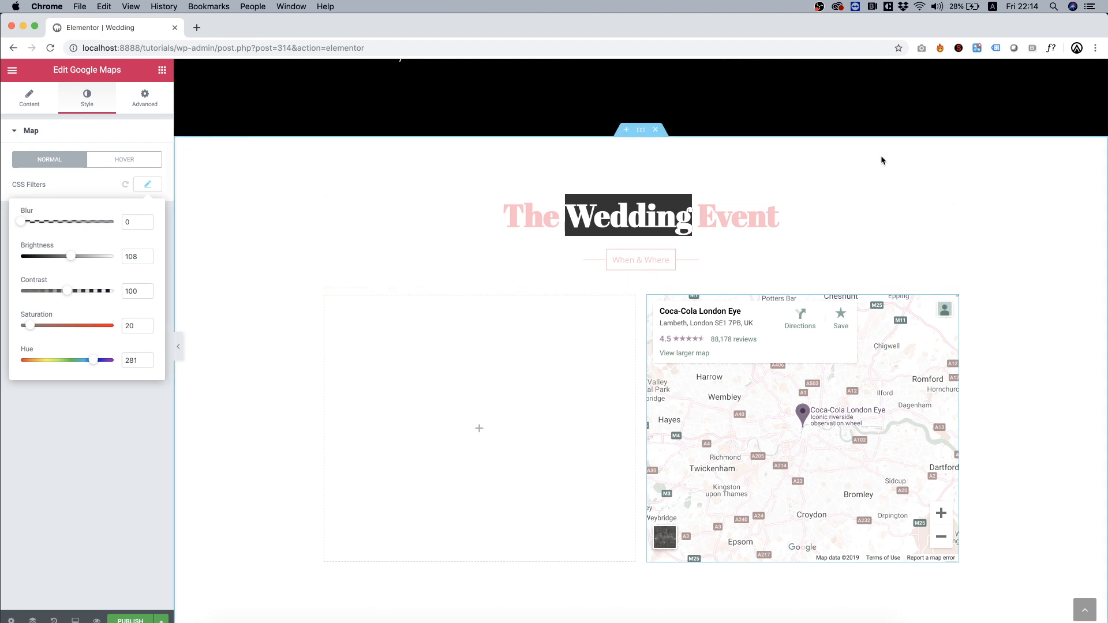
{"action": "left_click", "coordinate": [142, 479]}
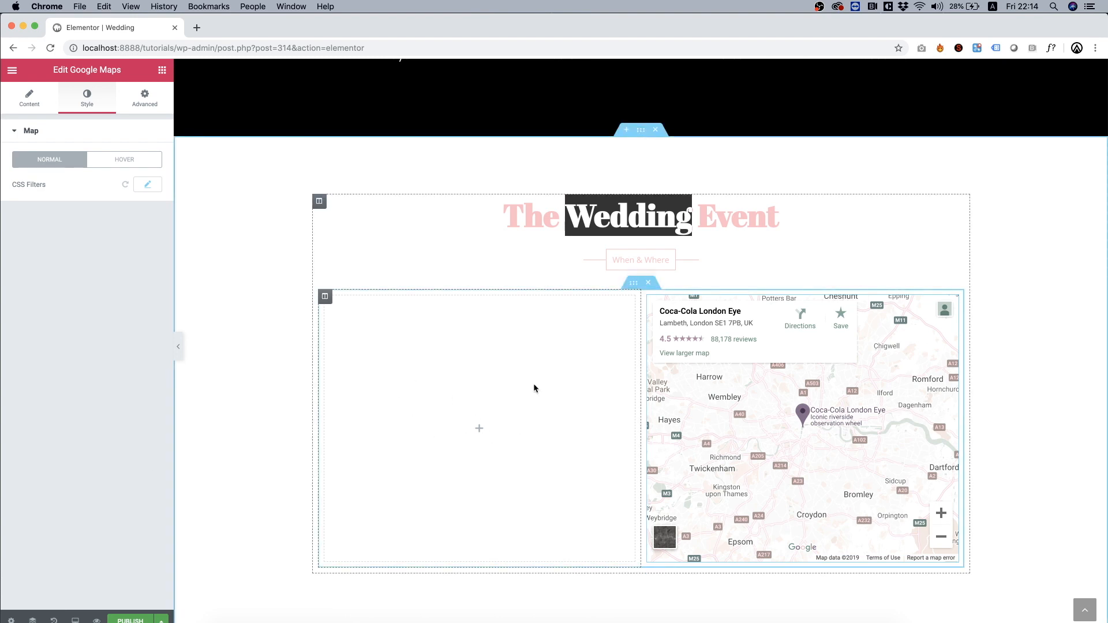
Copy The Wedding Event heading into the empty left column and retitle it 'Reception'
{"action": "right_click", "coordinate": [534, 201]}
{"action": "left_click", "coordinate": [560, 252]}
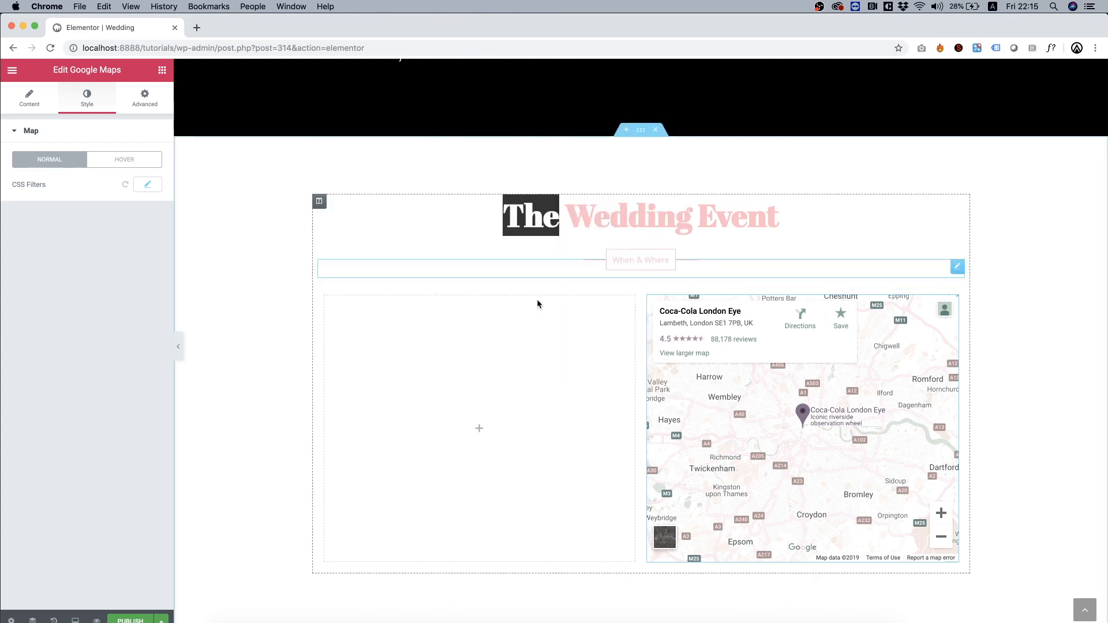
{"action": "right_click", "coordinate": [486, 369]}
{"action": "left_click", "coordinate": [513, 380]}
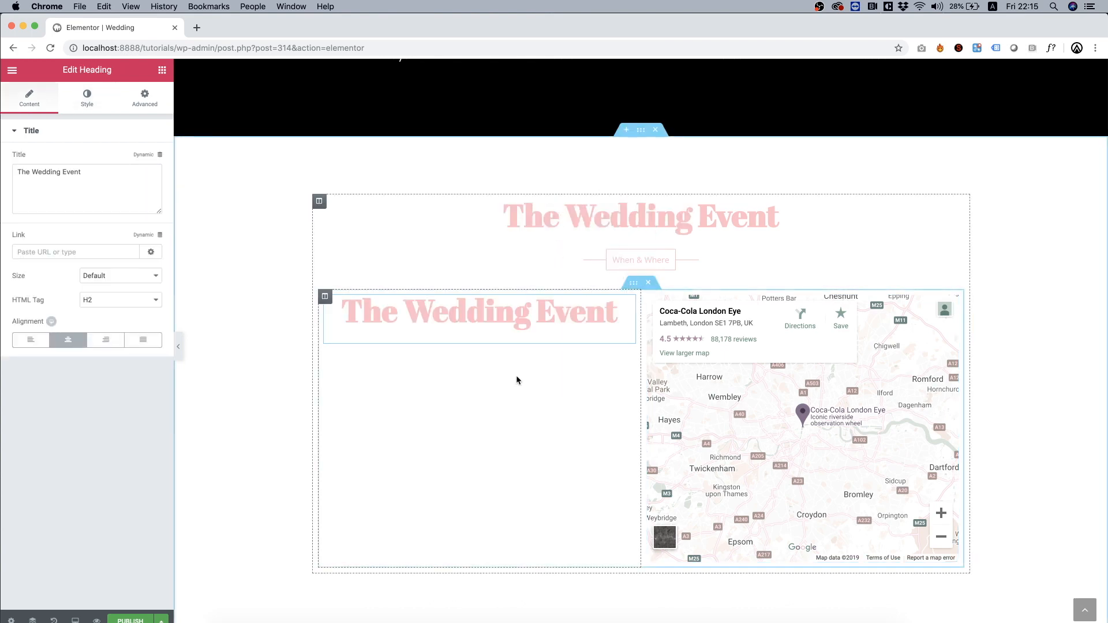
{"action": "triple_click", "coordinate": [475, 323]}
{"action": "type", "text": "Rece"}
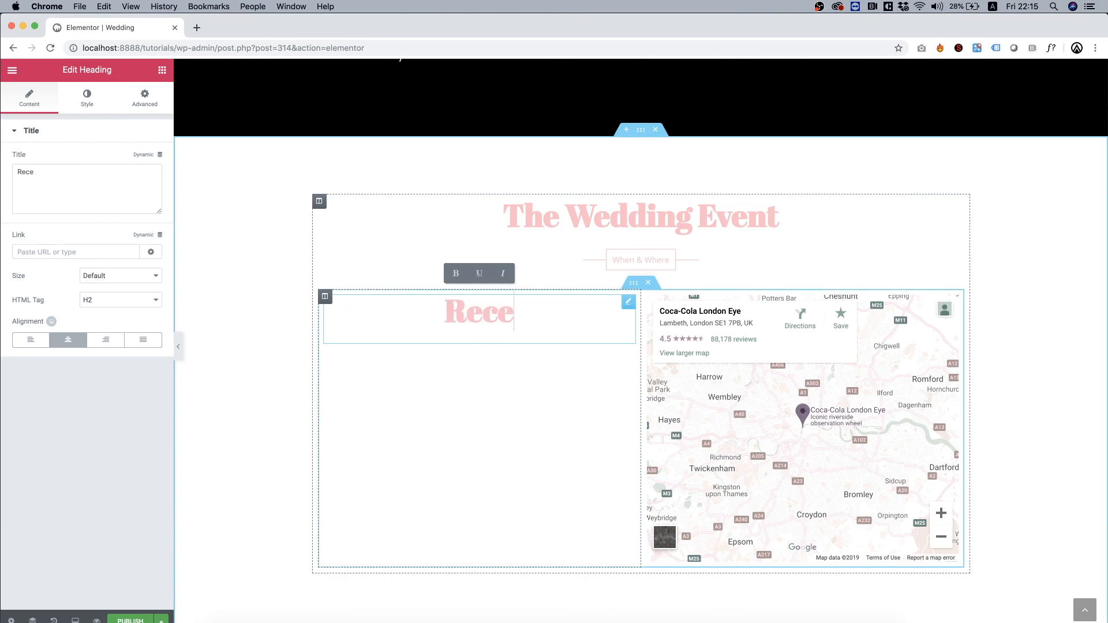
{"action": "type", "text": "ption"}
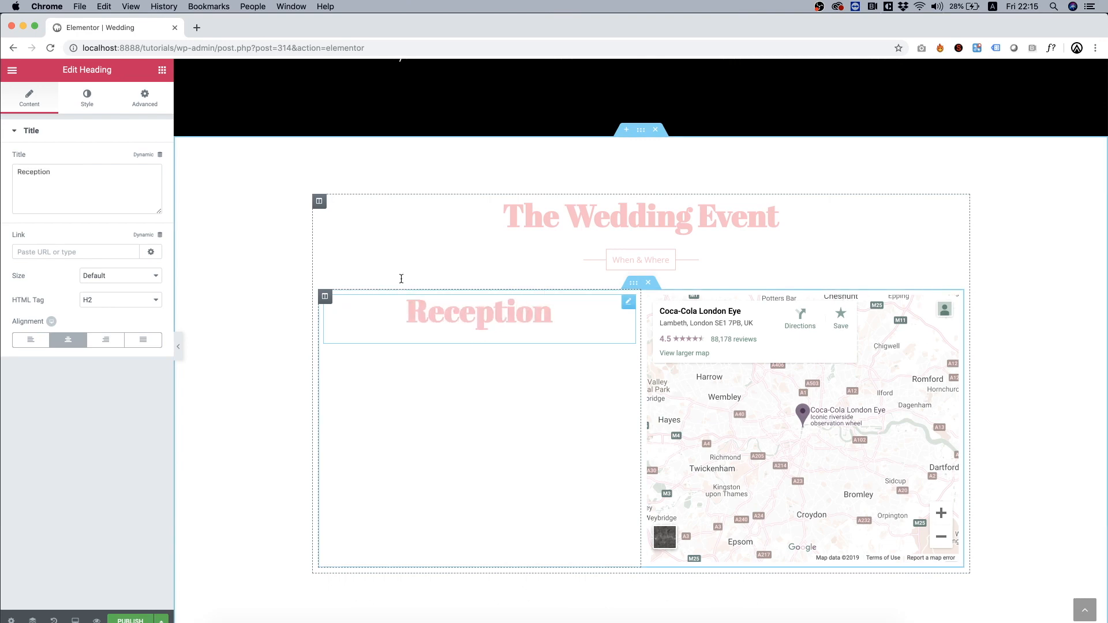
Make the Reception heading's text colour black
{"action": "left_click", "coordinate": [87, 98]}
{"action": "left_click", "coordinate": [145, 164]}
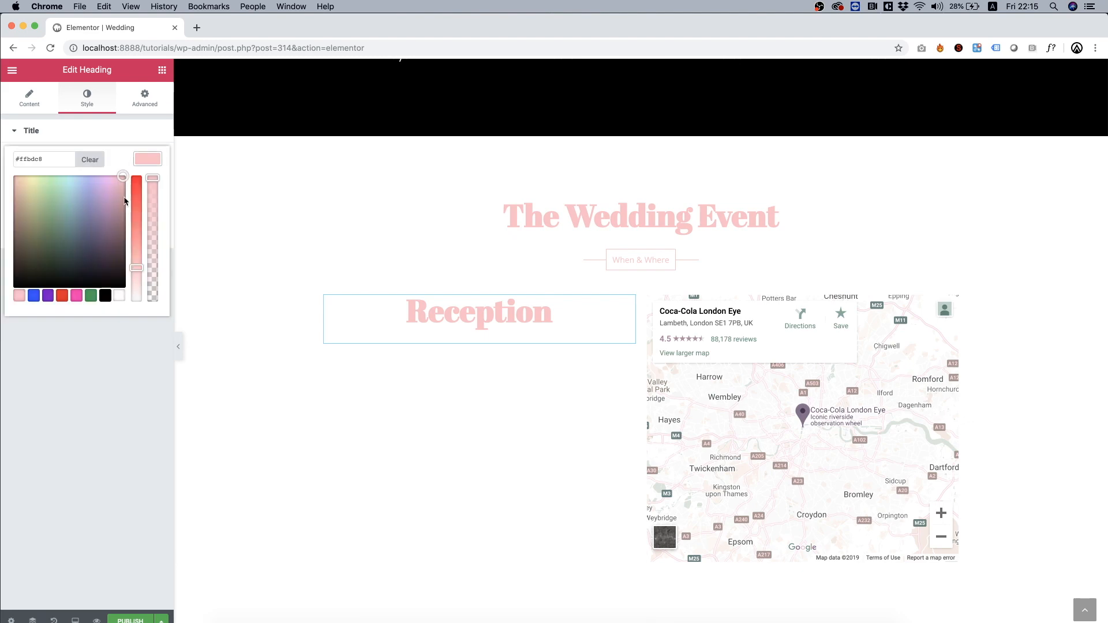
{"action": "left_click", "coordinate": [105, 296]}
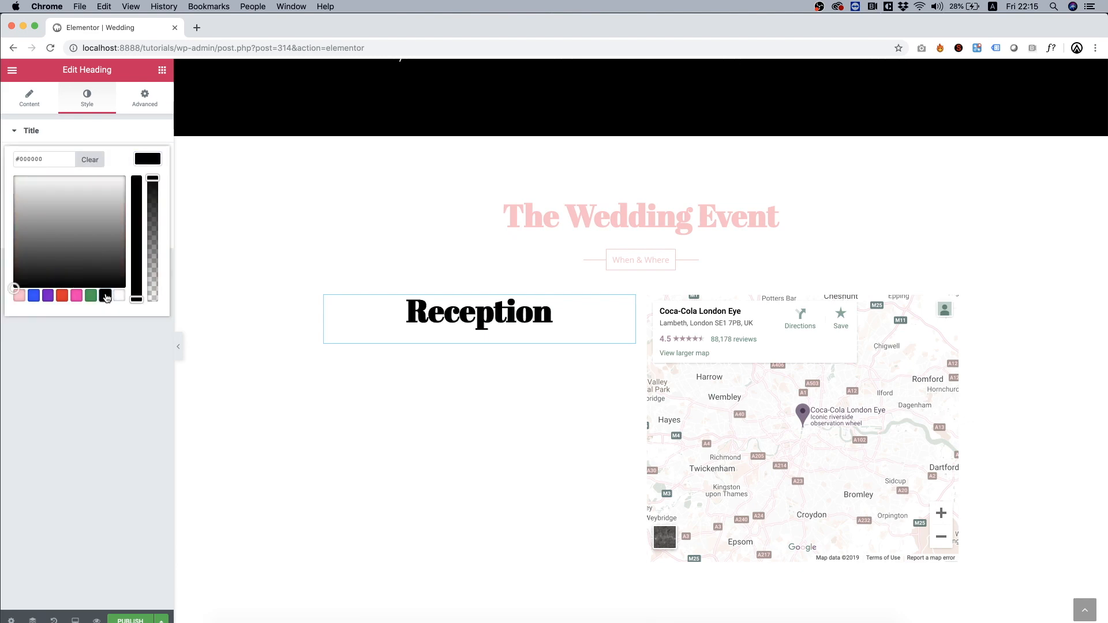
{"action": "scroll", "coordinate": [289, 262], "scroll_direction": "up", "scroll_amount": 5}
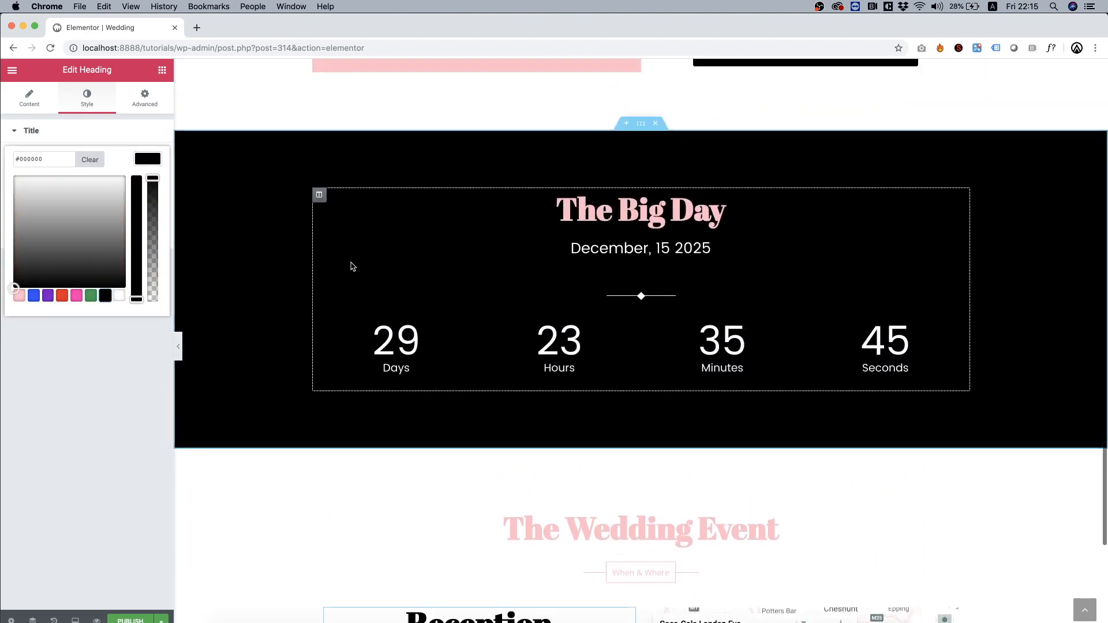
{"action": "scroll", "coordinate": [725, 300], "scroll_direction": "up", "scroll_amount": 6}
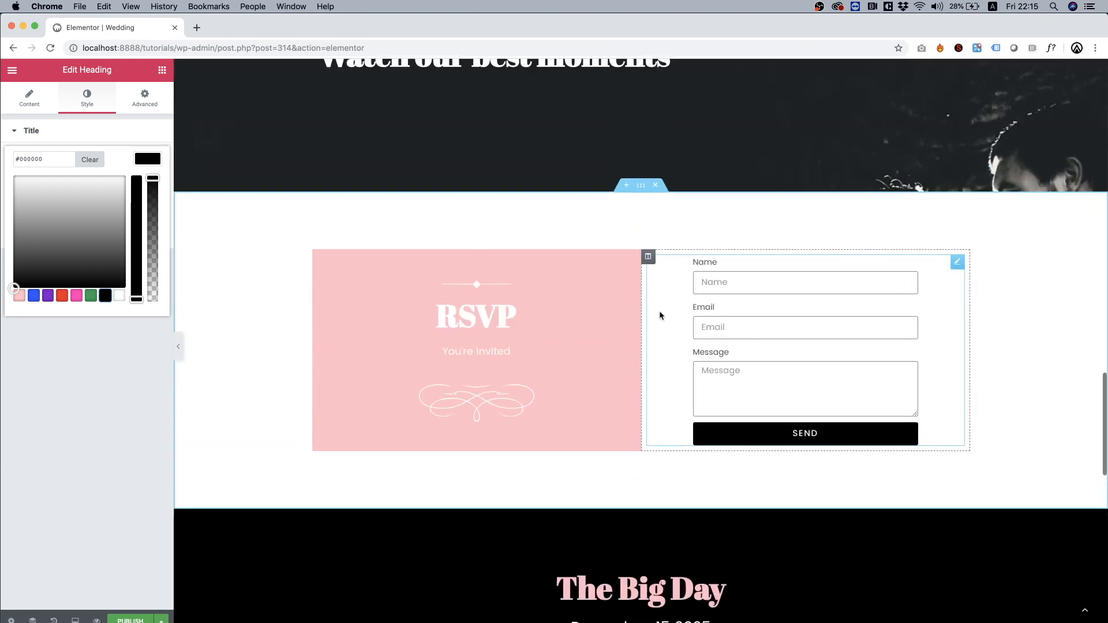
{"action": "scroll", "coordinate": [569, 323], "scroll_direction": "up", "scroll_amount": 4}
{"action": "scroll", "coordinate": [567, 320], "scroll_direction": "down", "scroll_amount": 15}
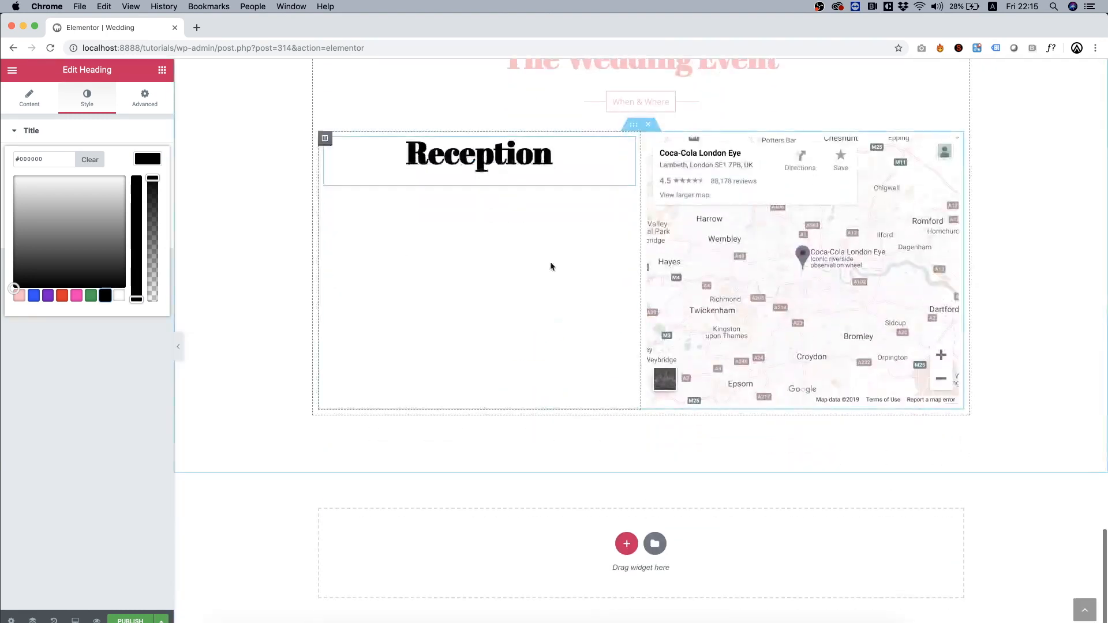
{"action": "left_click", "coordinate": [162, 69]}
{"action": "scroll", "coordinate": [117, 360], "scroll_direction": "down", "scroll_amount": 15}
{"action": "scroll", "coordinate": [117, 360], "scroll_direction": "down", "scroll_amount": 4}
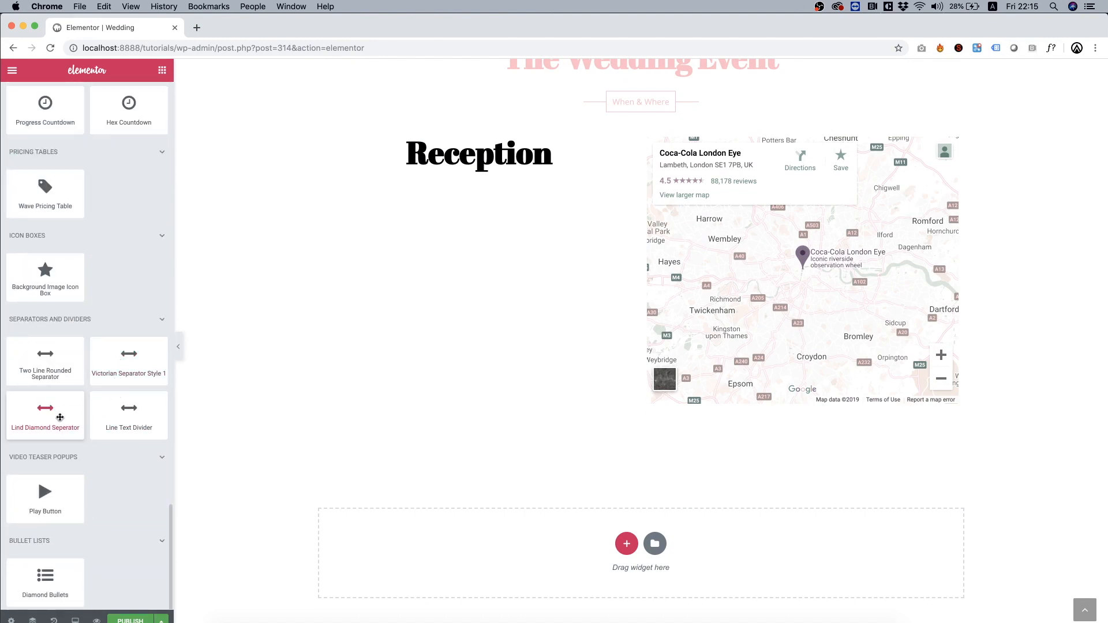
Place a pink Lind Diamond Separator under Reception, followed by a Text Editor widget
{"action": "left_click_drag", "start_coordinate": [53, 418], "coordinate": [491, 185]}
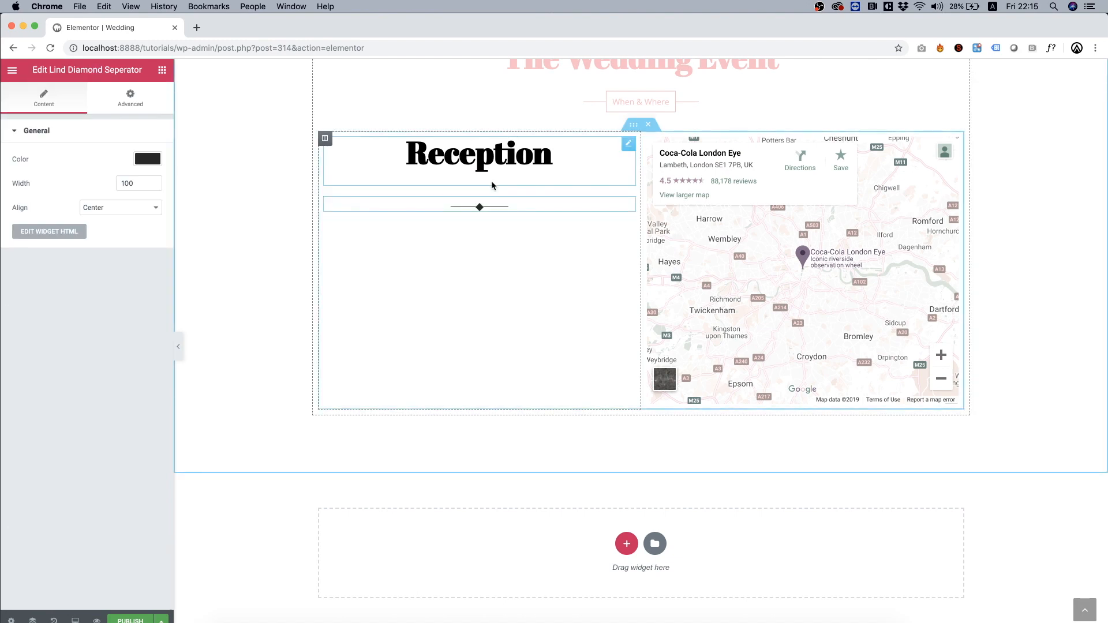
{"action": "left_click", "coordinate": [148, 158]}
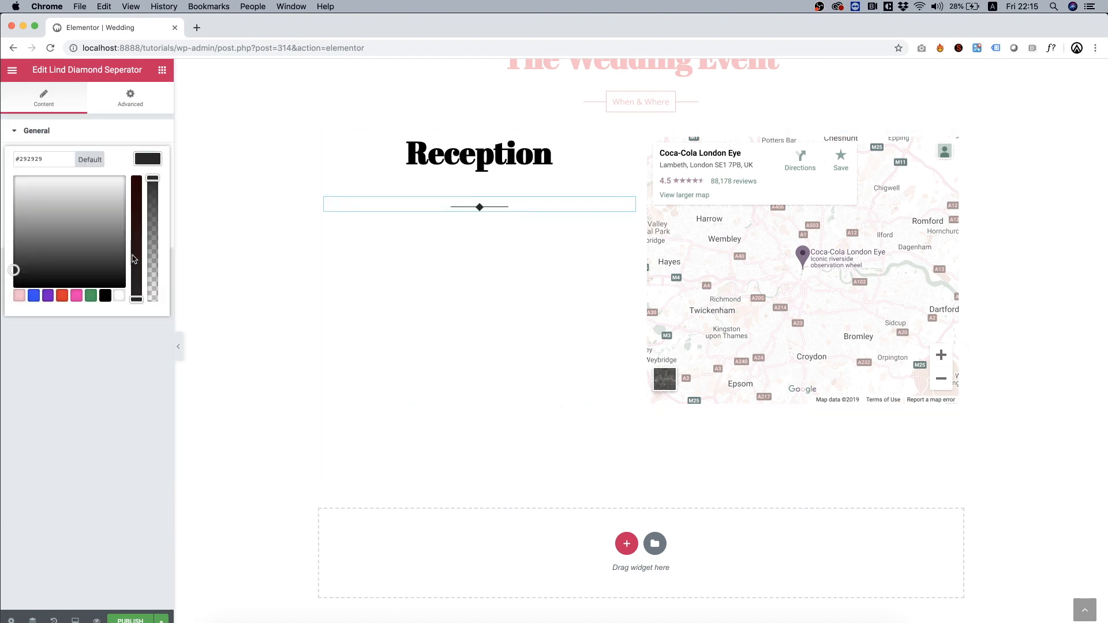
{"action": "left_click", "coordinate": [19, 296]}
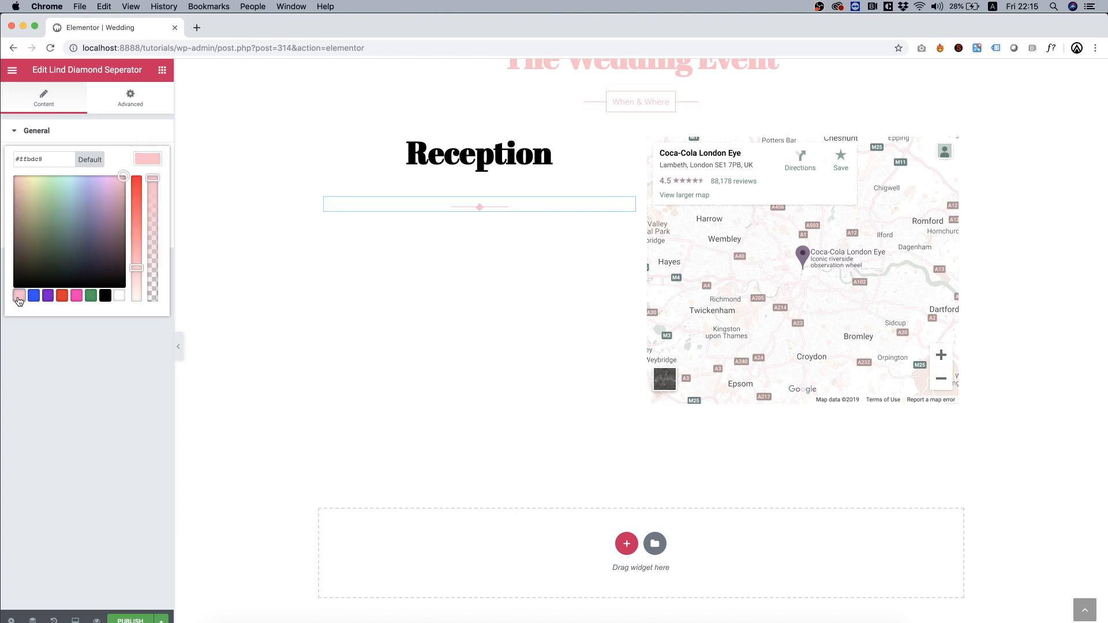
{"action": "left_click", "coordinate": [162, 70]}
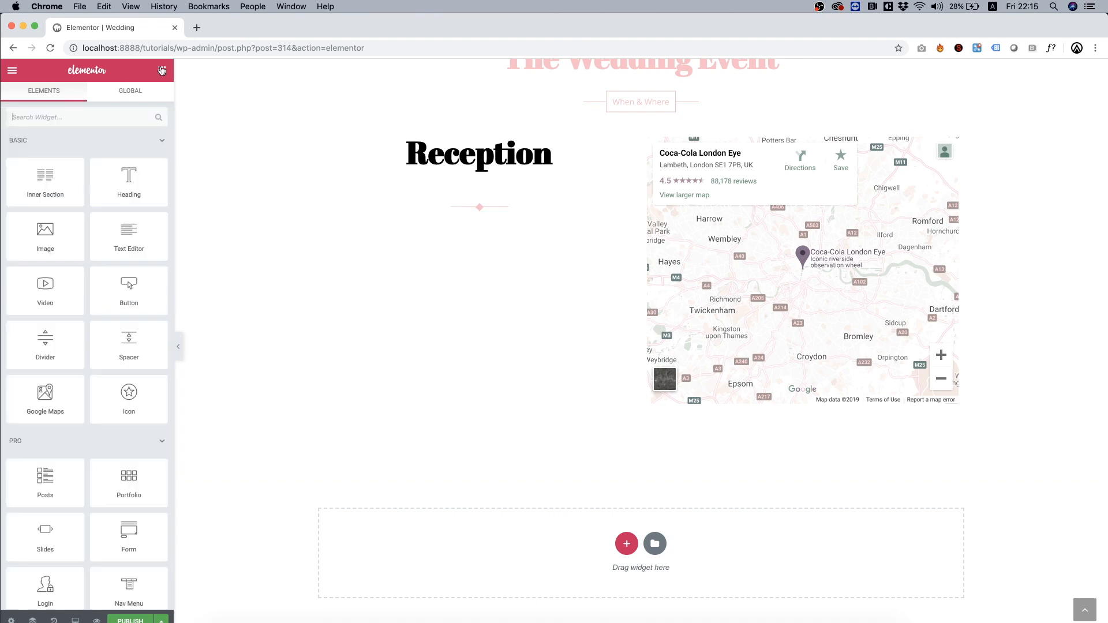
{"action": "left_click_drag", "start_coordinate": [129, 234], "coordinate": [462, 214]}
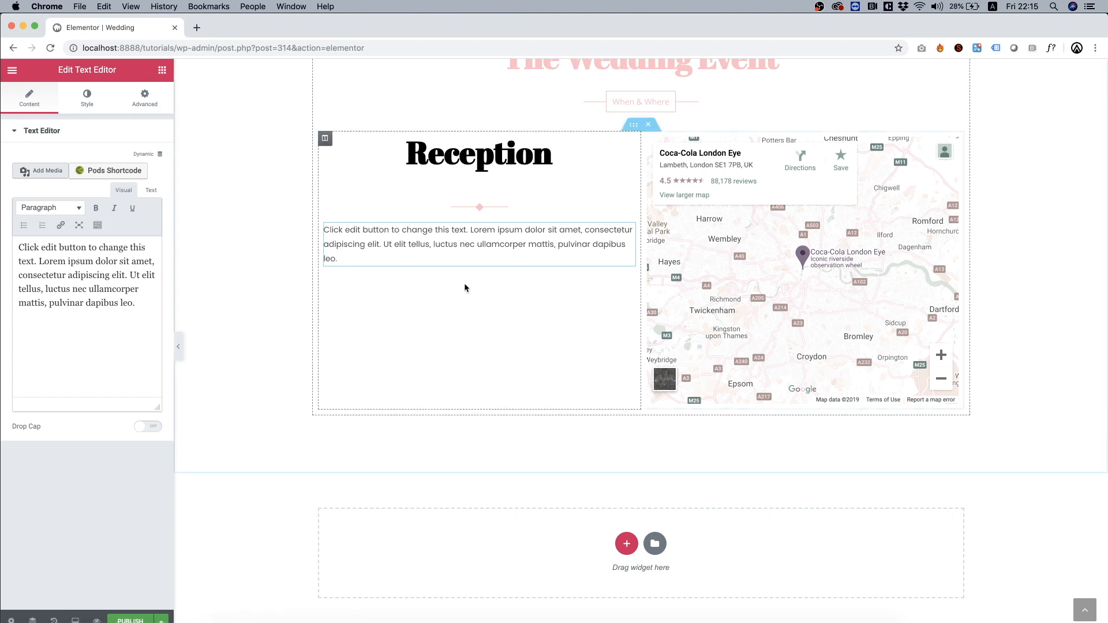
Break the placeholder into three lines ending at 'consectetur adipiscing elit.' and delete the rest
{"action": "left_click", "coordinate": [470, 232]}
{"action": "key", "text": "Return"}
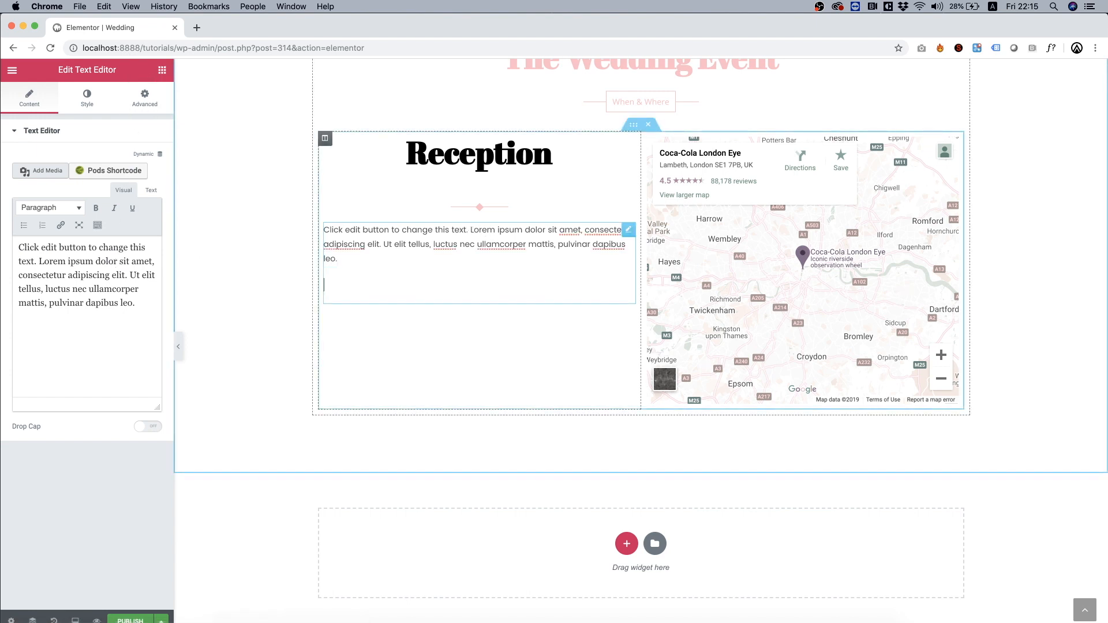
{"action": "key", "text": "Return"}
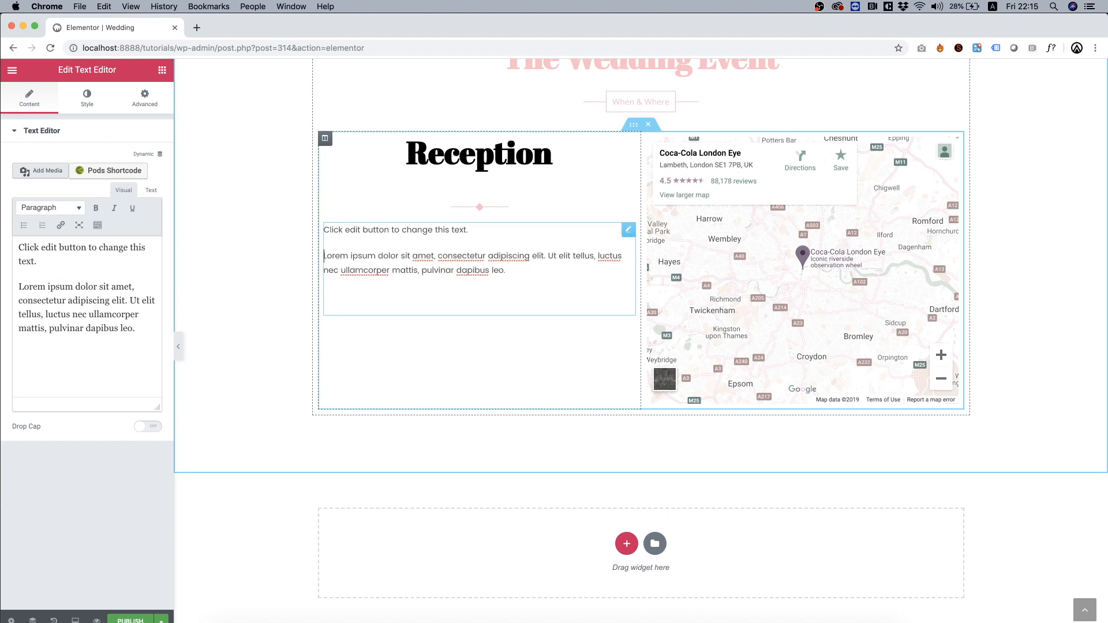
{"action": "key", "text": "BackSpace"}
{"action": "key", "text": "shift+Return"}
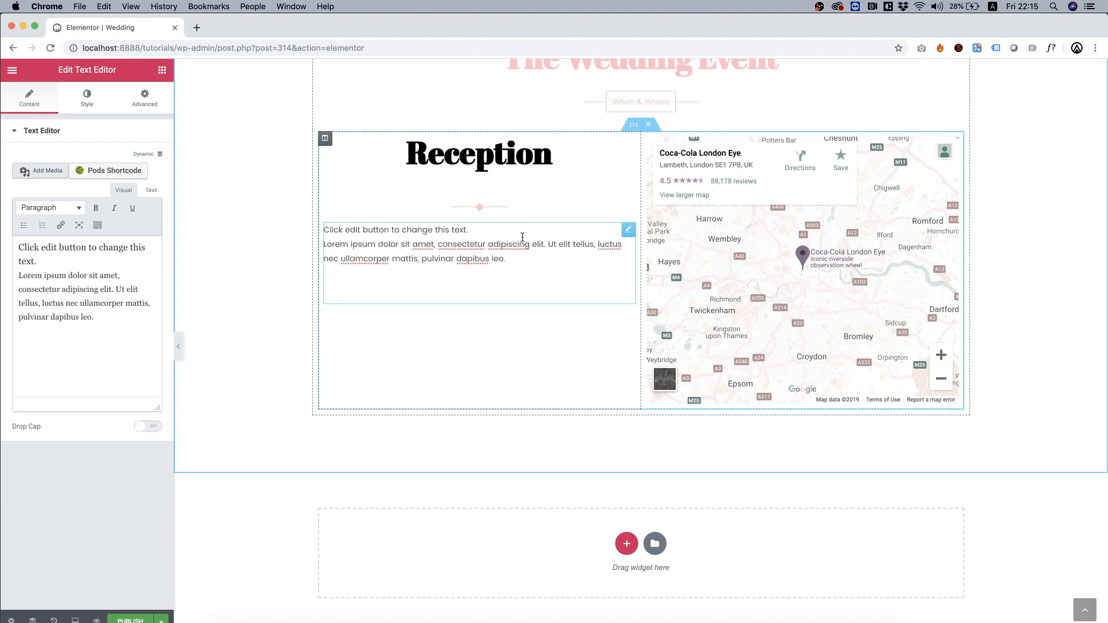
{"action": "left_click", "coordinate": [436, 245]}
{"action": "key", "text": "shift+Return"}
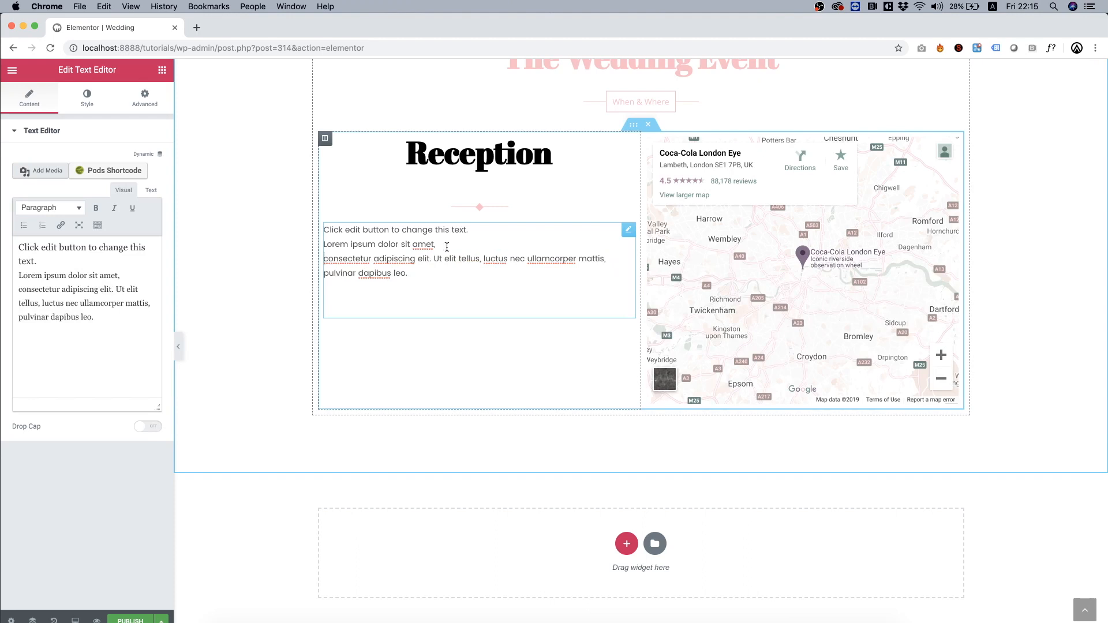
{"action": "left_click_drag", "start_coordinate": [439, 262], "coordinate": [448, 284]}
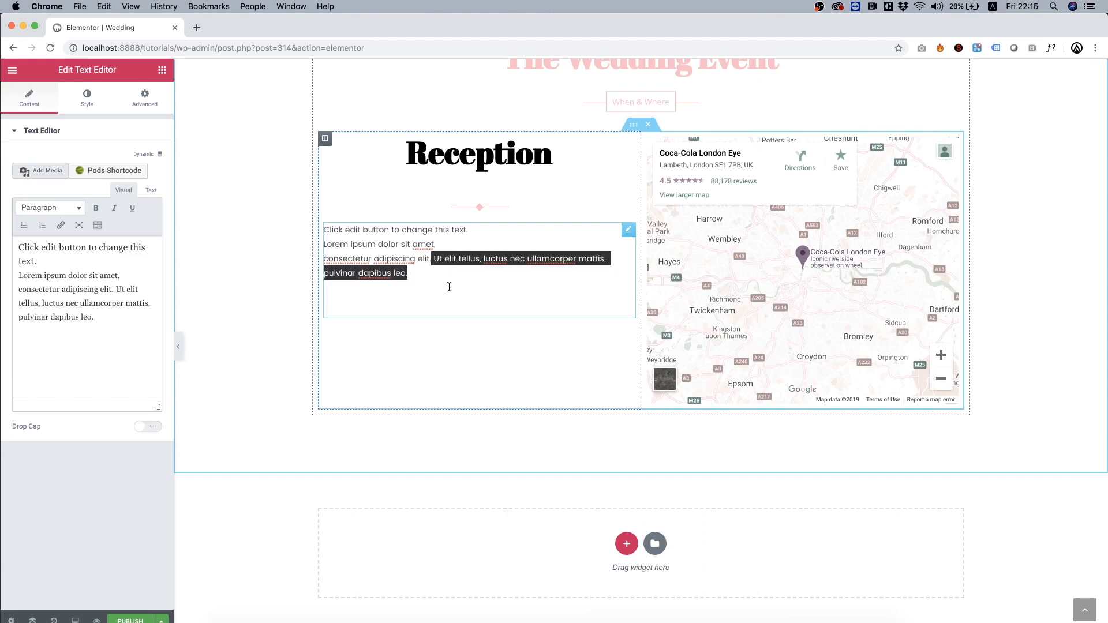
{"action": "key", "text": "BackSpace"}
Centre-align the Reception description text
{"action": "key", "text": "super+a"}
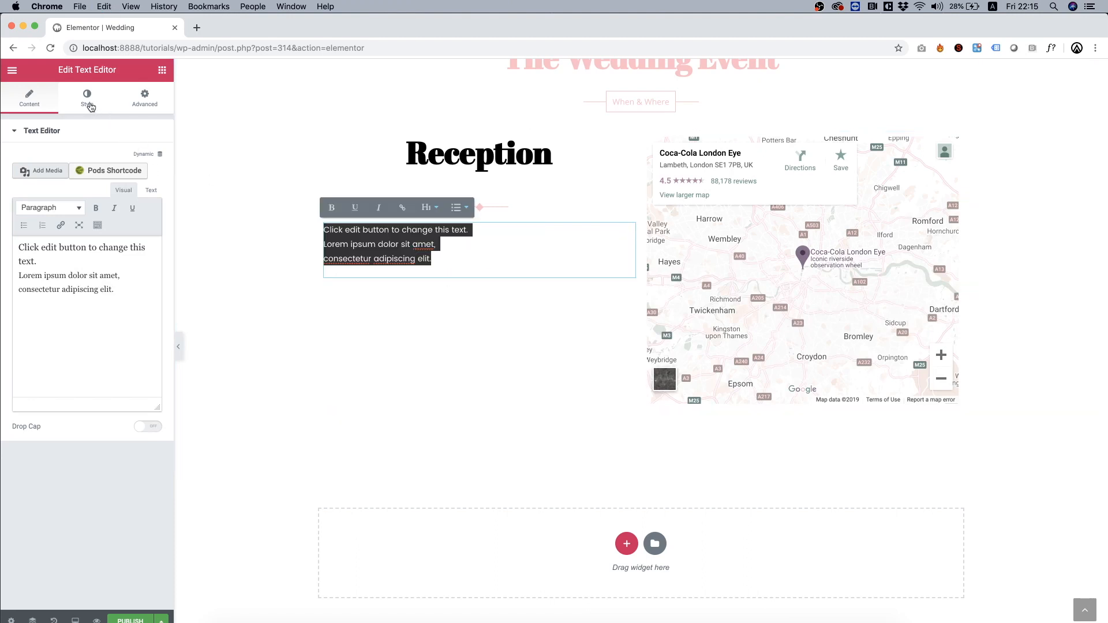
{"action": "left_click", "coordinate": [88, 104]}
{"action": "left_click", "coordinate": [70, 177]}
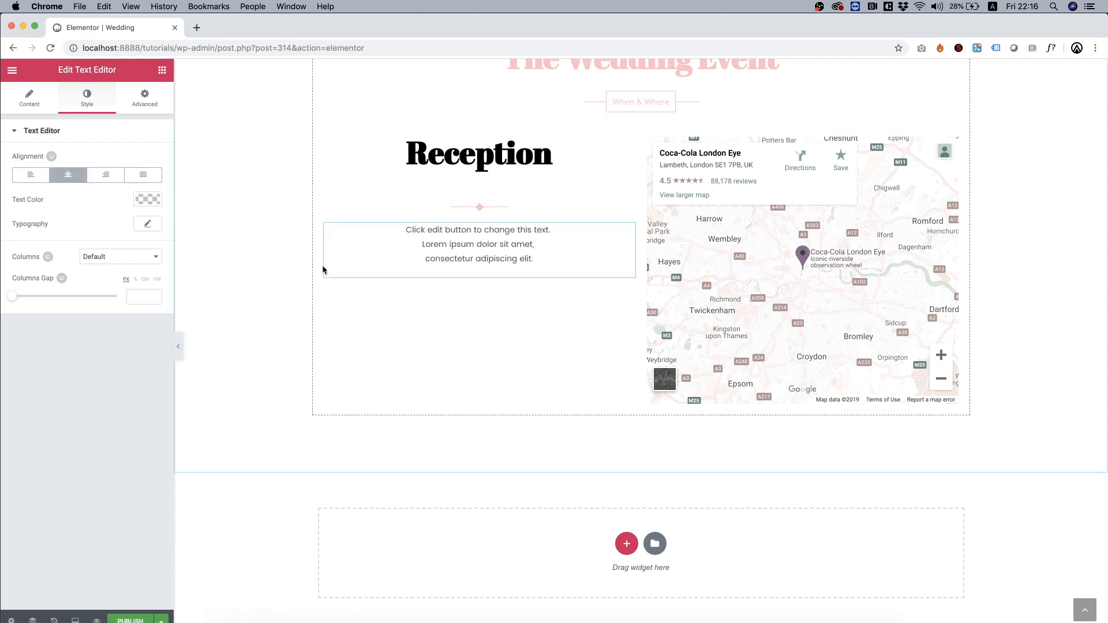
{"action": "left_click", "coordinate": [161, 70]}
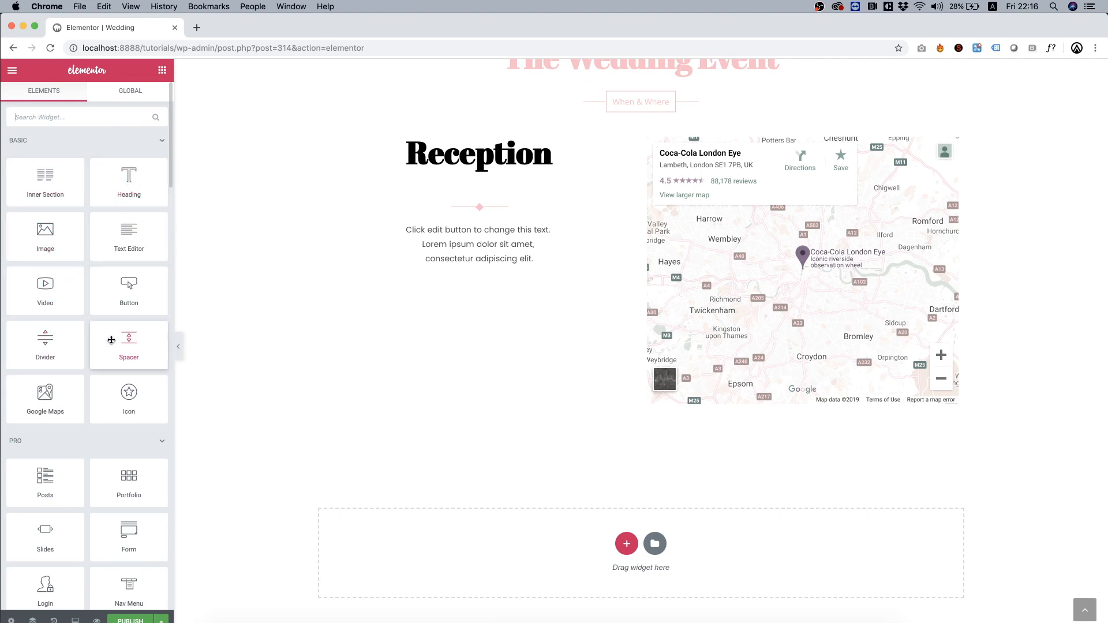
Add a centred Button under the Reception text with a pink background
{"action": "left_click_drag", "start_coordinate": [128, 287], "coordinate": [509, 279]}
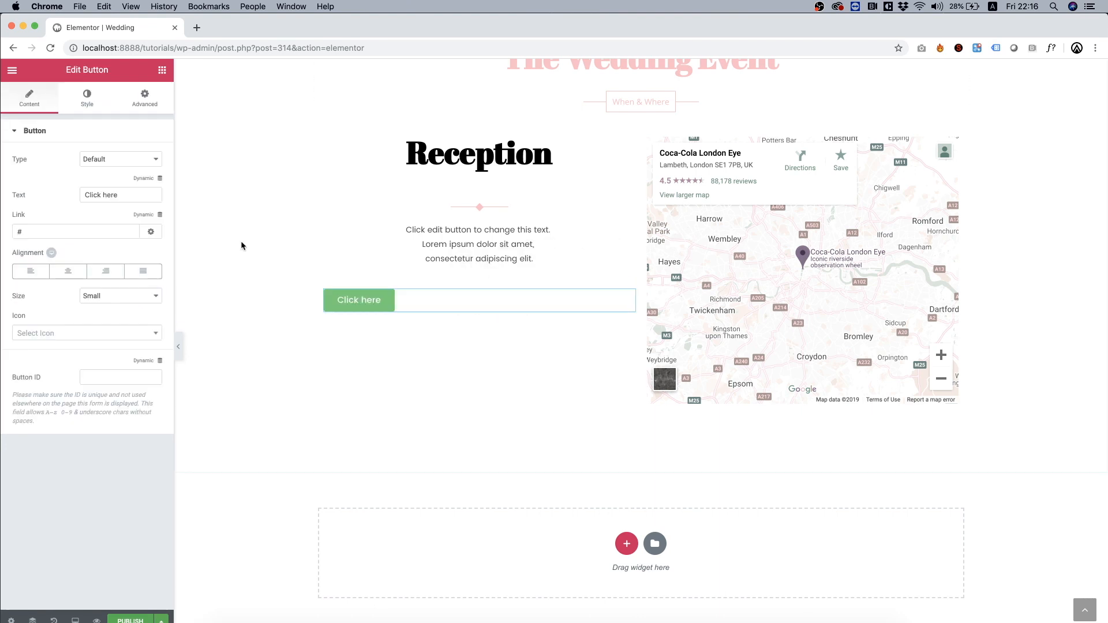
{"action": "left_click", "coordinate": [67, 273]}
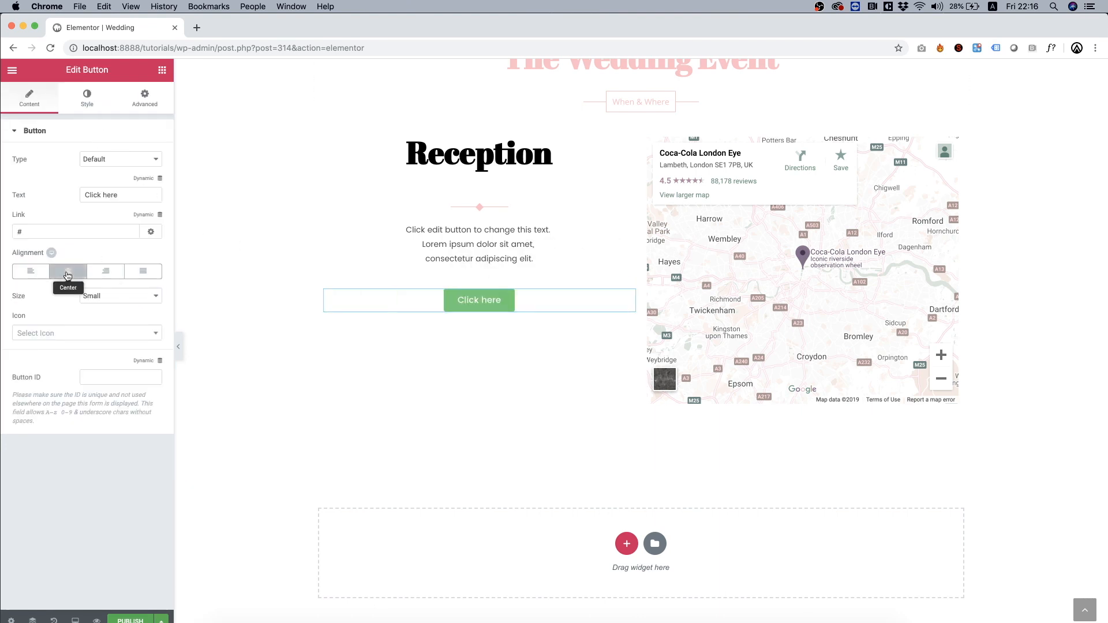
{"action": "left_click", "coordinate": [86, 102]}
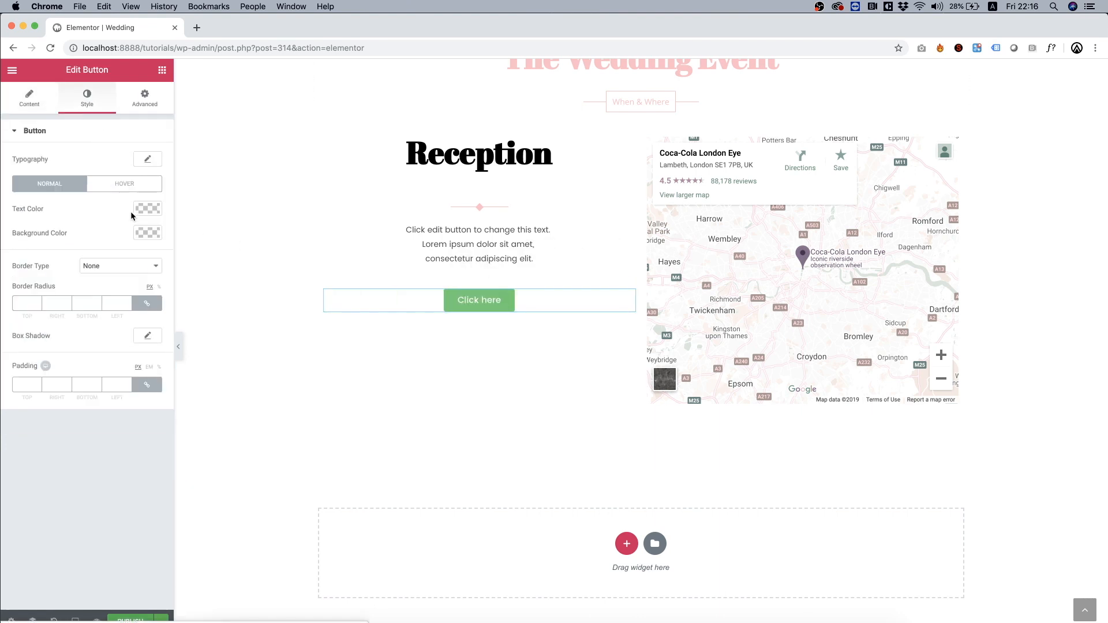
{"action": "left_click", "coordinate": [148, 307]}
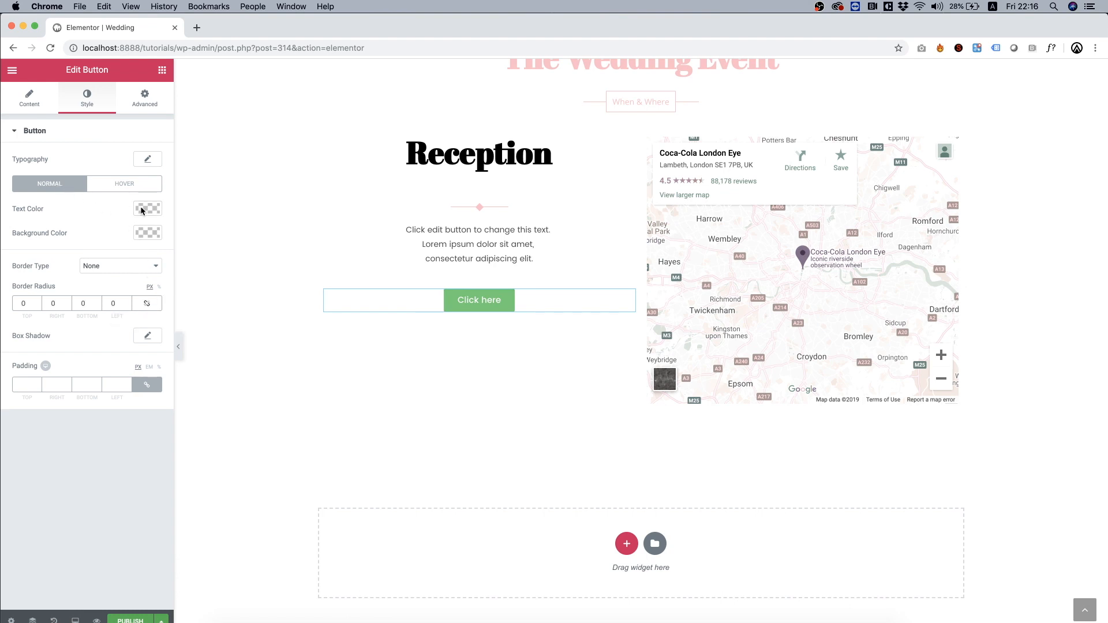
{"action": "left_click", "coordinate": [148, 231]}
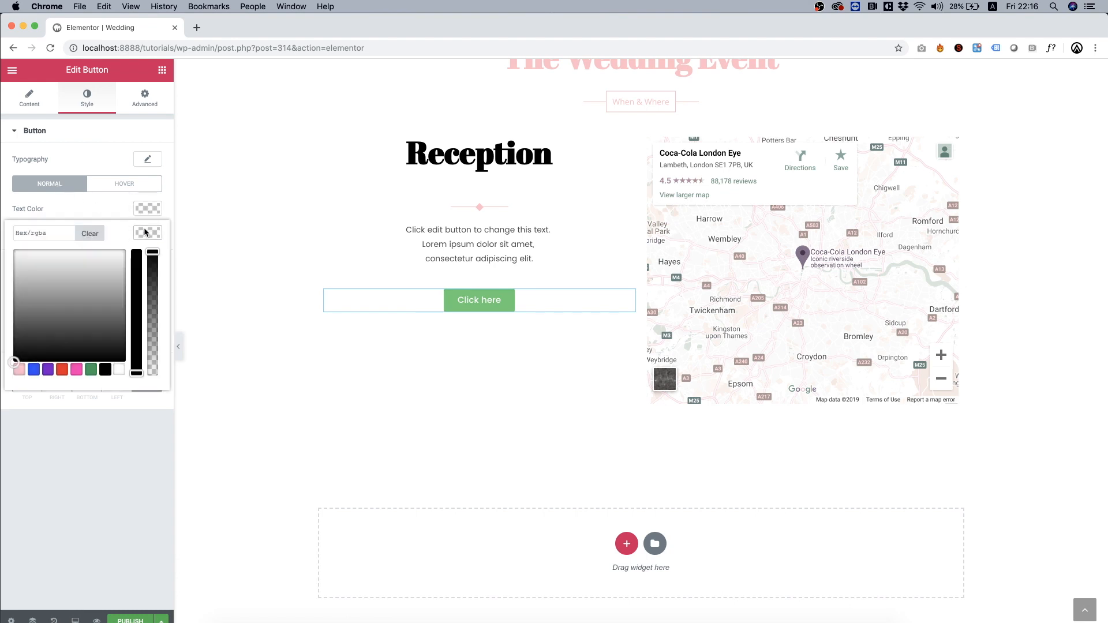
{"action": "left_click", "coordinate": [19, 370]}
Give the button a black hover background and label it 'Get Directions'
{"action": "left_click", "coordinate": [118, 184]}
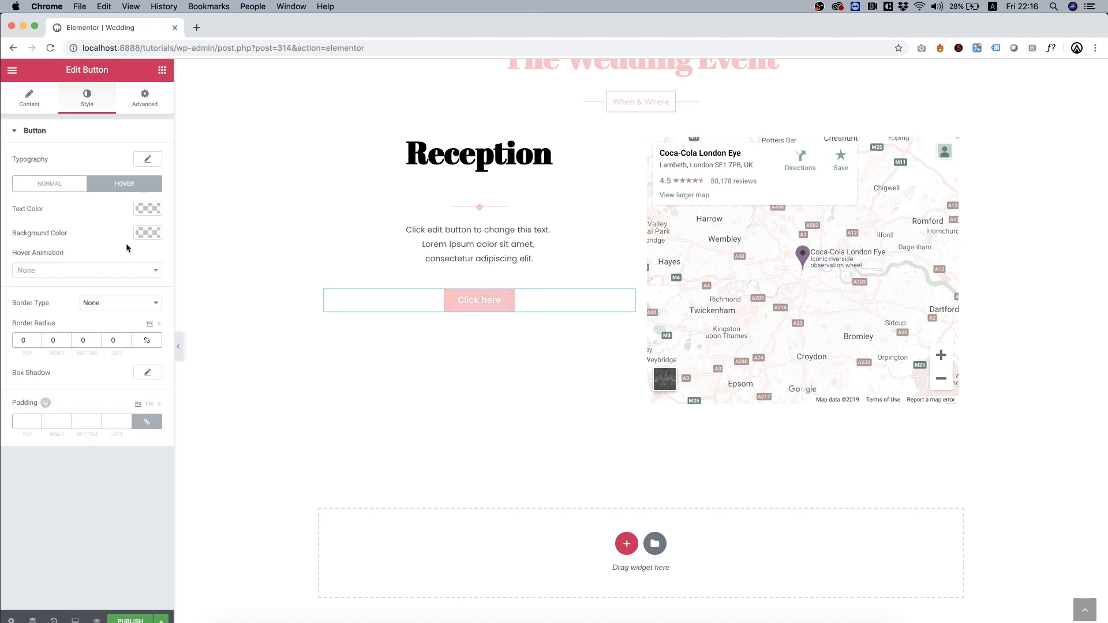
{"action": "left_click", "coordinate": [148, 232]}
{"action": "left_click", "coordinate": [104, 369]}
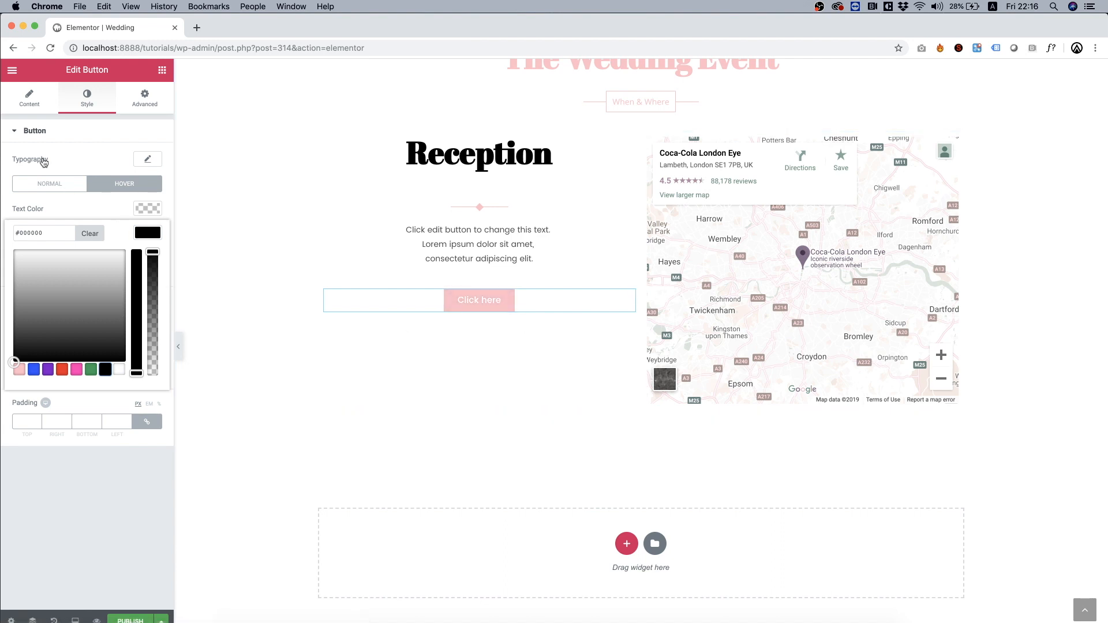
{"action": "left_click", "coordinate": [37, 108]}
{"action": "double_click", "coordinate": [104, 194]}
{"action": "type", "text": "Get "}
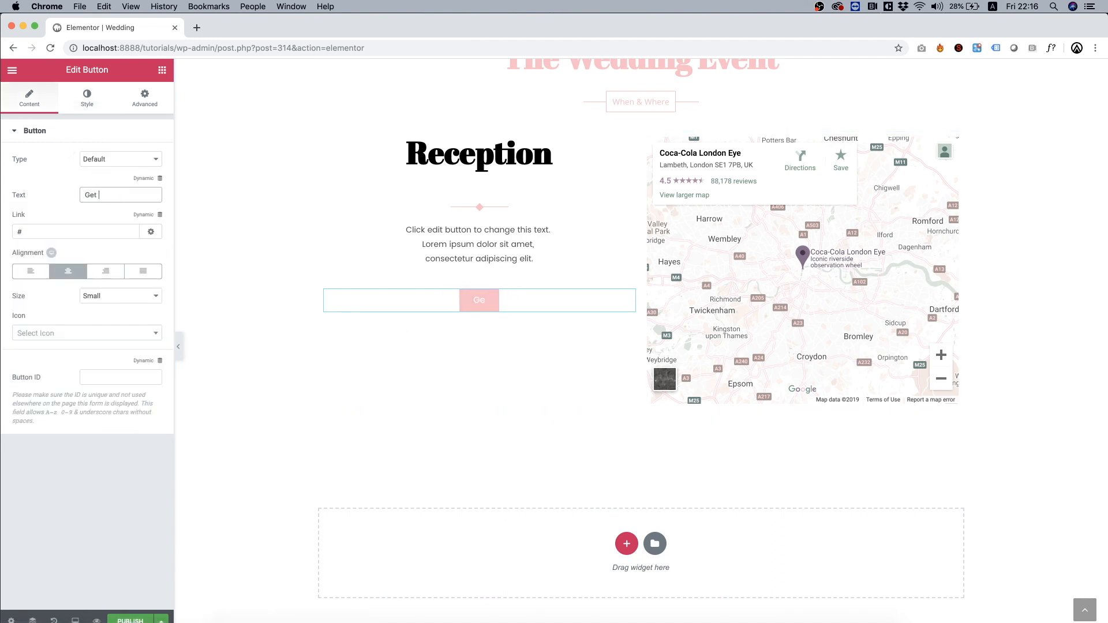
{"action": "type", "text": "Directions"}
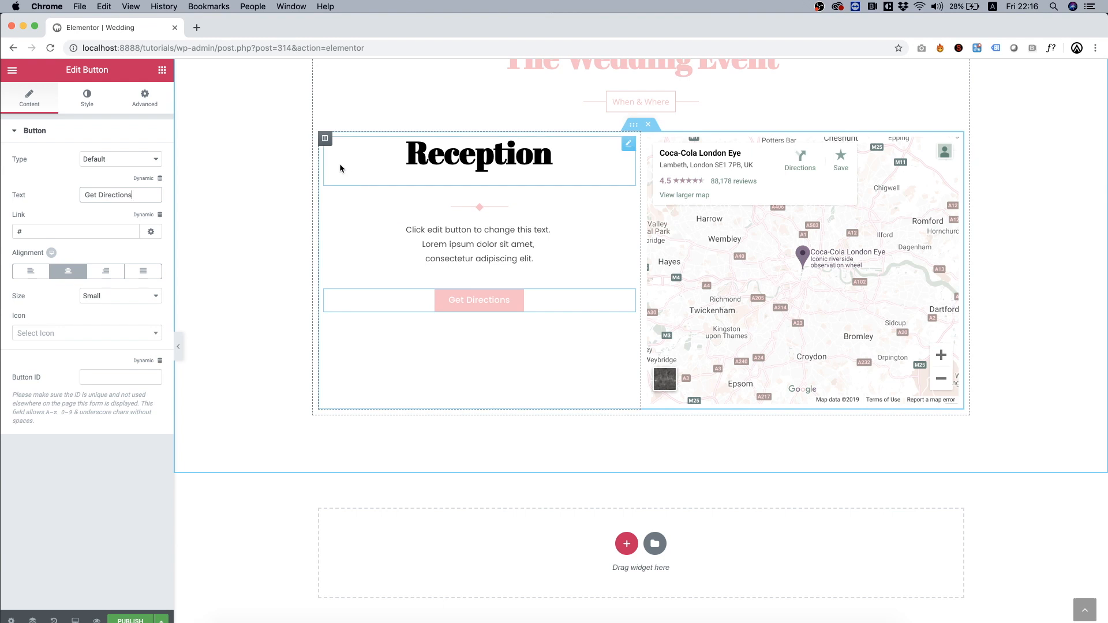
Set the Reception column's vertical alignment to Middle
{"action": "left_click", "coordinate": [324, 138]}
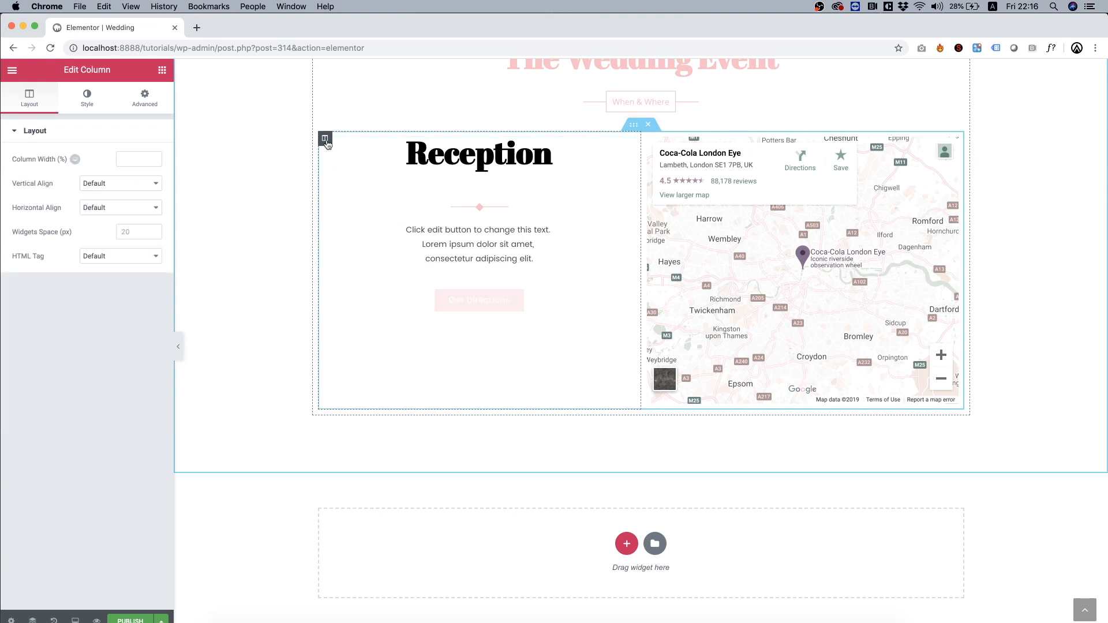
{"action": "left_click", "coordinate": [105, 184]}
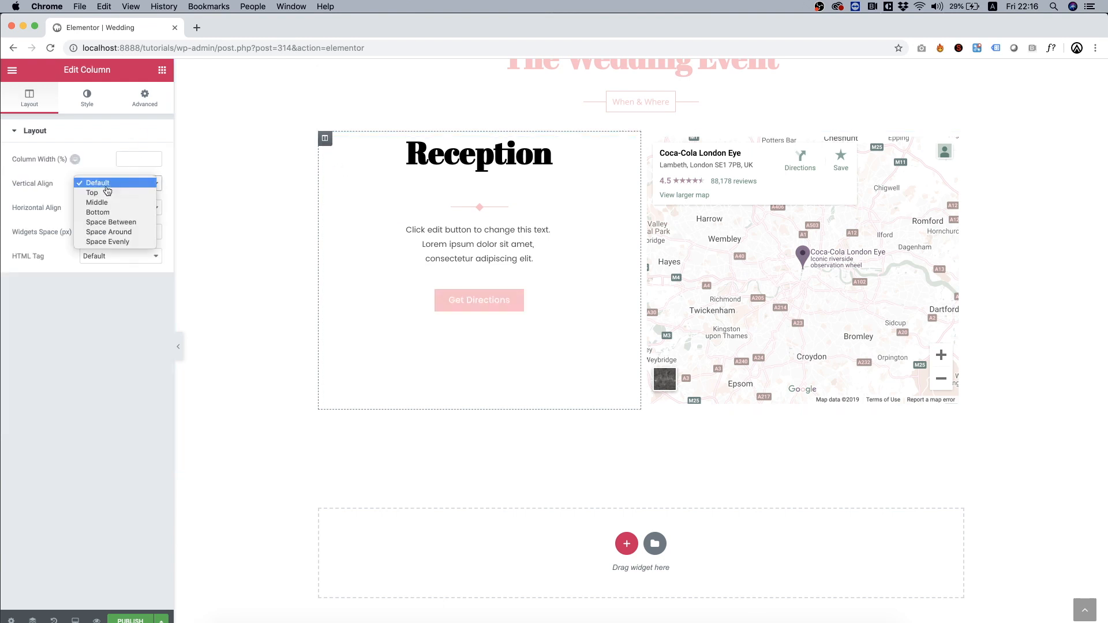
{"action": "left_click", "coordinate": [105, 203]}
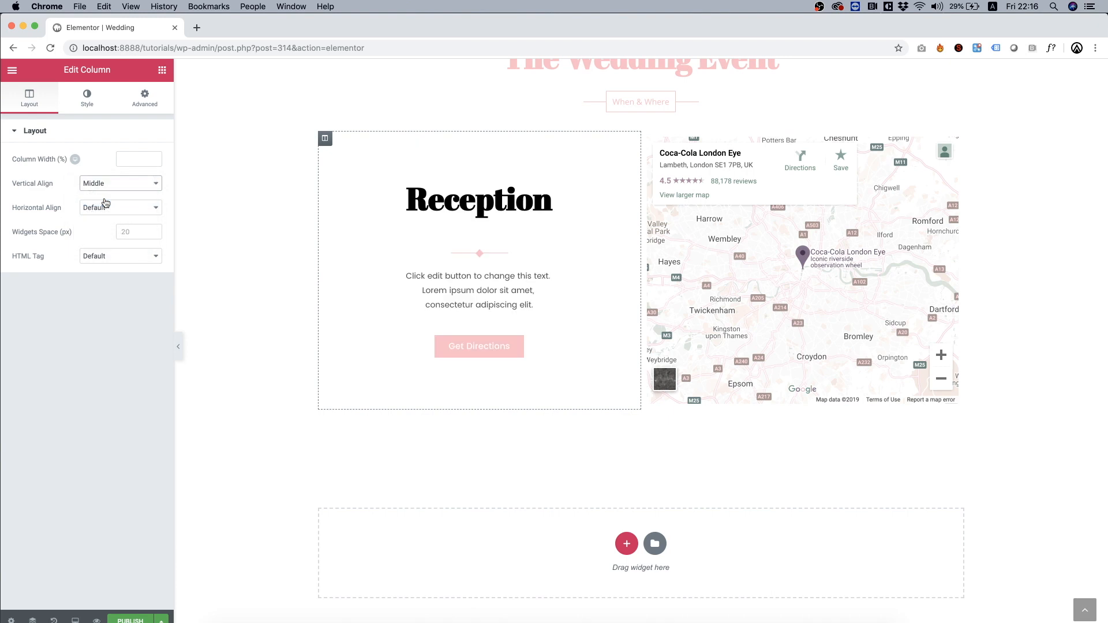
{"action": "right_click", "coordinate": [326, 143]}
{"action": "left_click", "coordinate": [386, 110]}
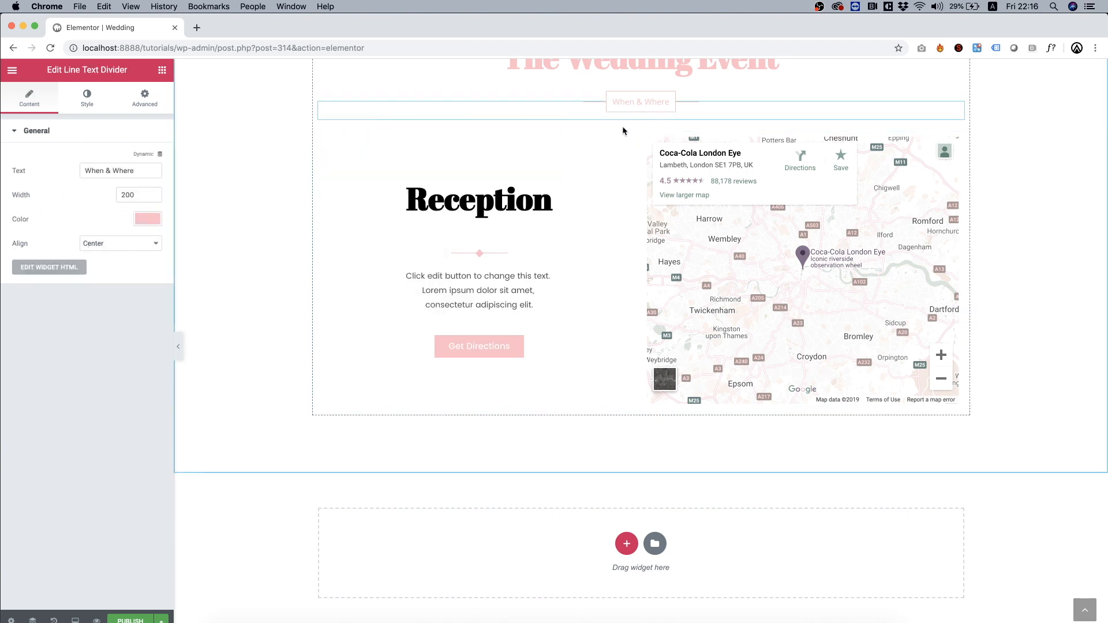
Duplicate the Reception and map inner section
{"action": "right_click", "coordinate": [636, 126]}
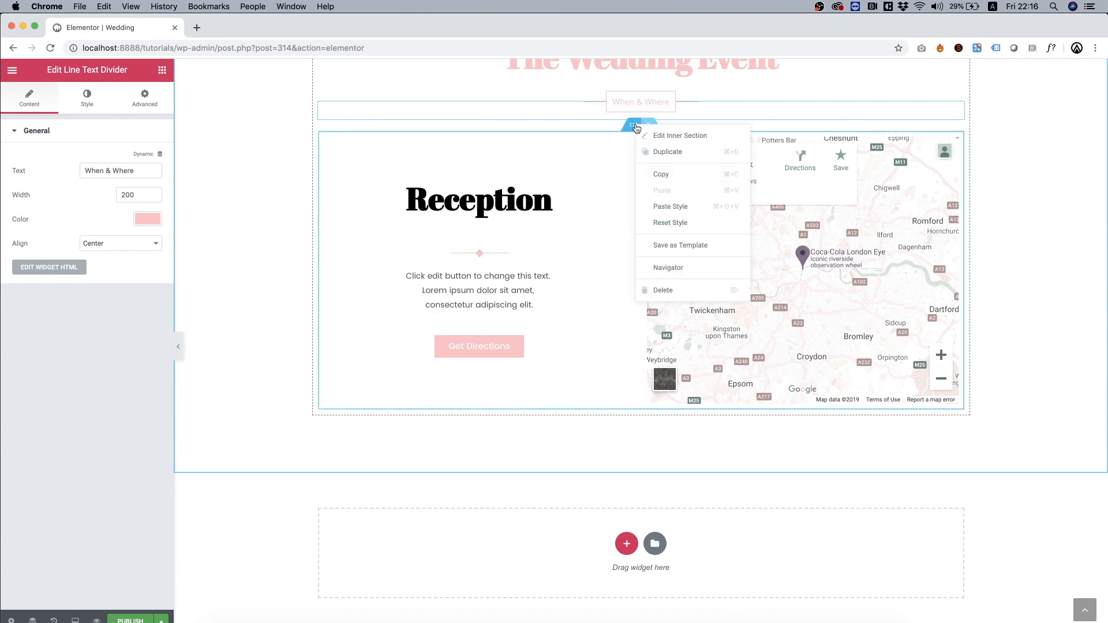
{"action": "left_click", "coordinate": [674, 155]}
{"action": "scroll", "coordinate": [511, 448], "scroll_direction": "down", "scroll_amount": 5}
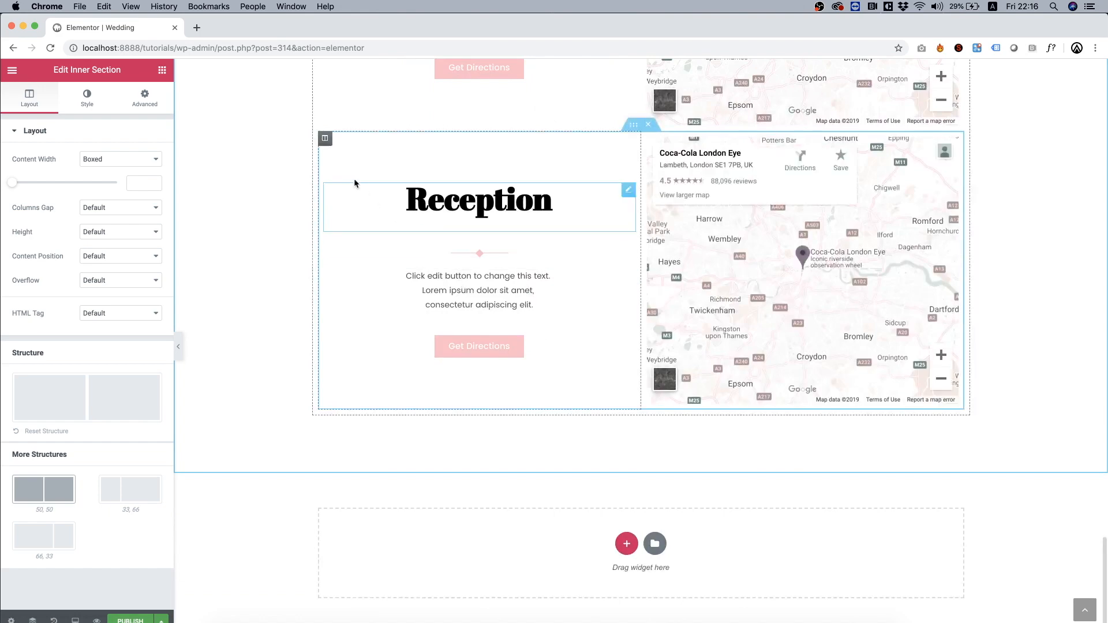
Move the copy's text column right of the map and retitle its heading 'Wedding Party'
{"action": "left_click_drag", "start_coordinate": [384, 141], "coordinate": [854, 176]}
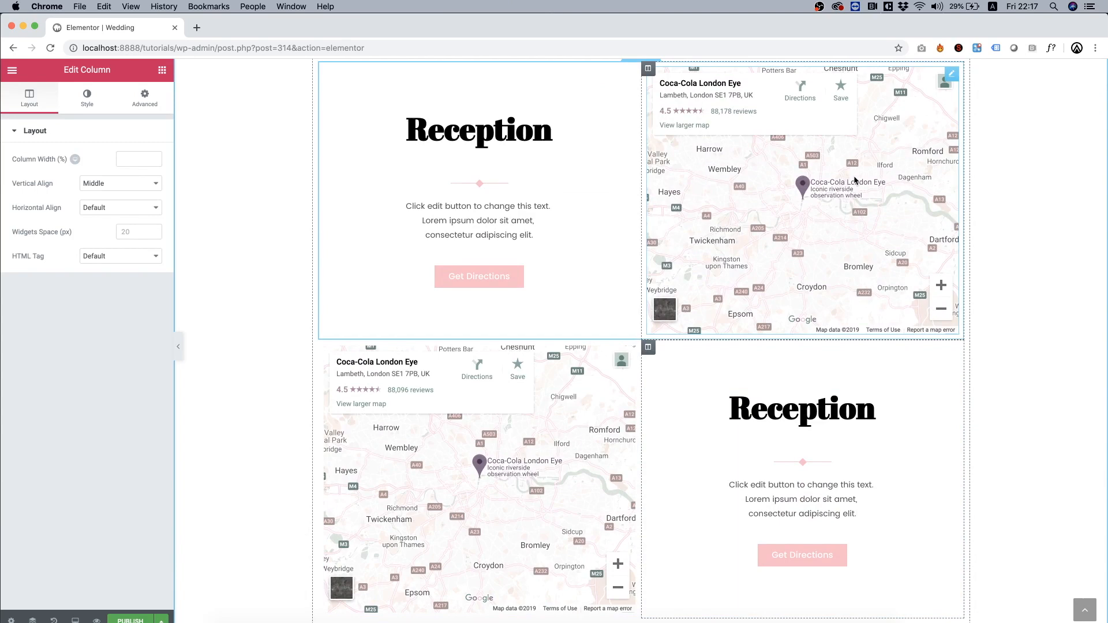
{"action": "double_click", "coordinate": [802, 408]}
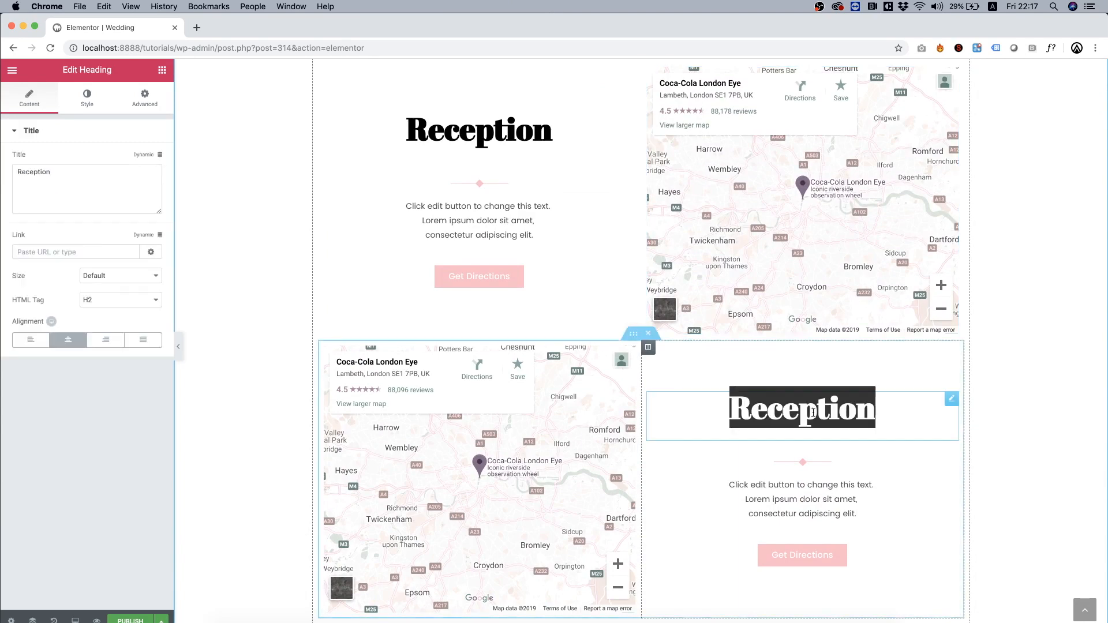
{"action": "type", "text": "Wedding Party"}
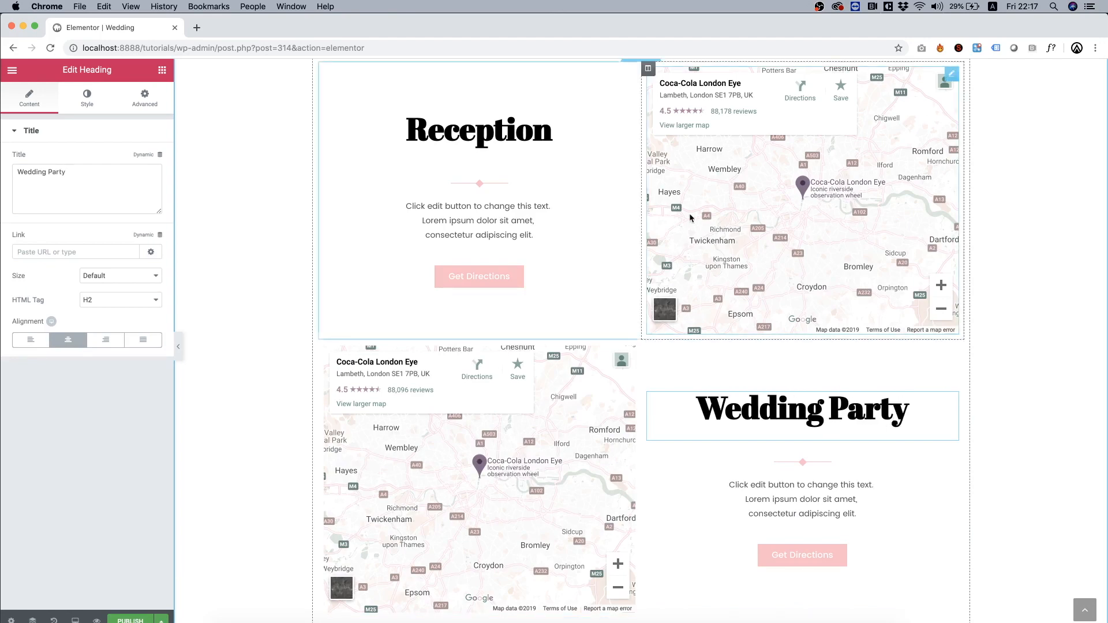
{"action": "scroll", "coordinate": [690, 214], "scroll_direction": "down", "scroll_amount": 3}
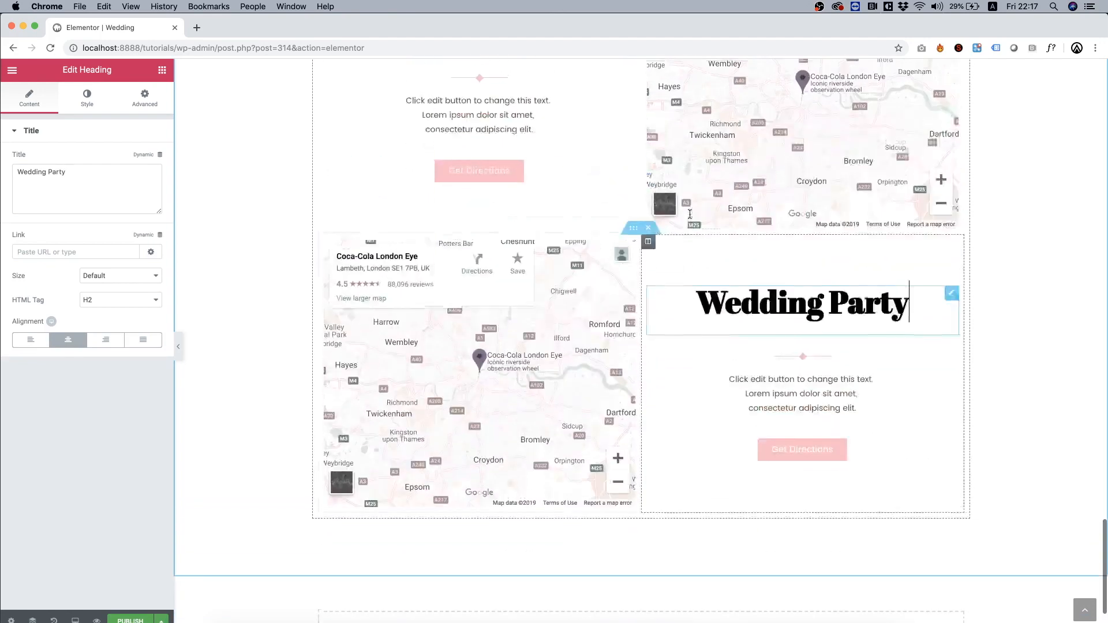
{"action": "scroll", "coordinate": [690, 214], "scroll_direction": "up", "scroll_amount": 5}
{"action": "scroll", "coordinate": [690, 214], "scroll_direction": "down", "scroll_amount": 3}
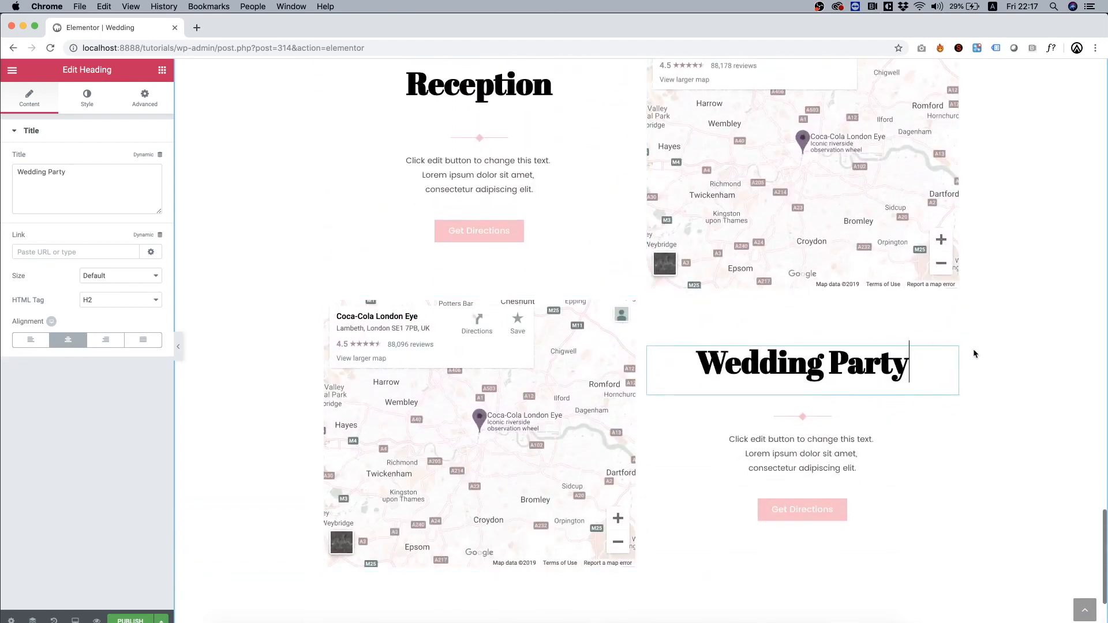
Set the Wedding Party map column's padding to 0 on all sides
{"action": "right_click", "coordinate": [638, 319]}
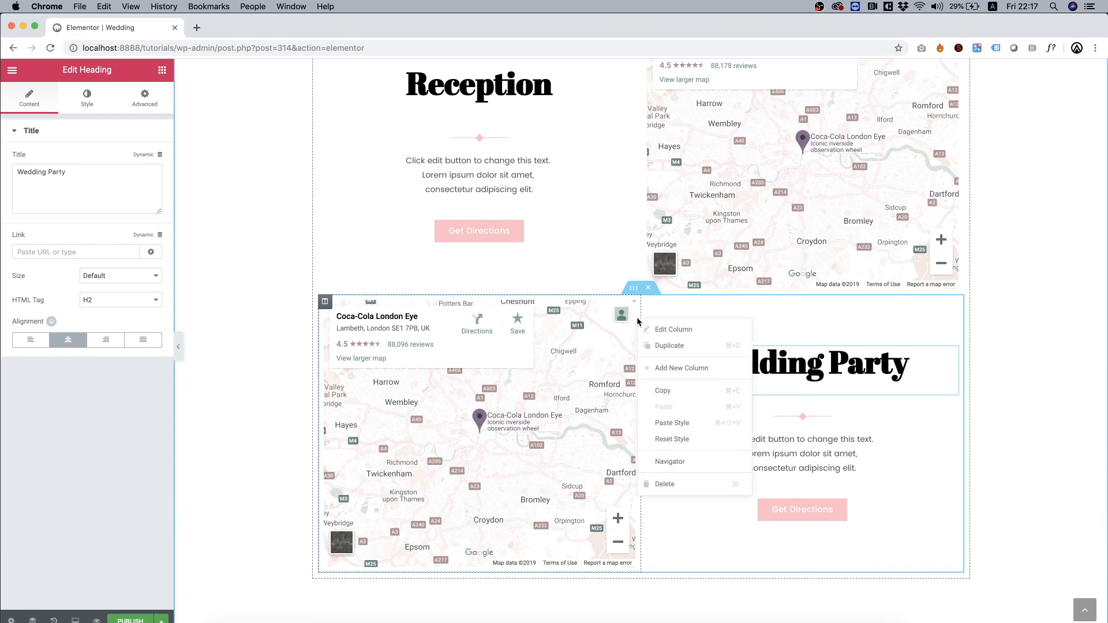
{"action": "left_click", "coordinate": [661, 328]}
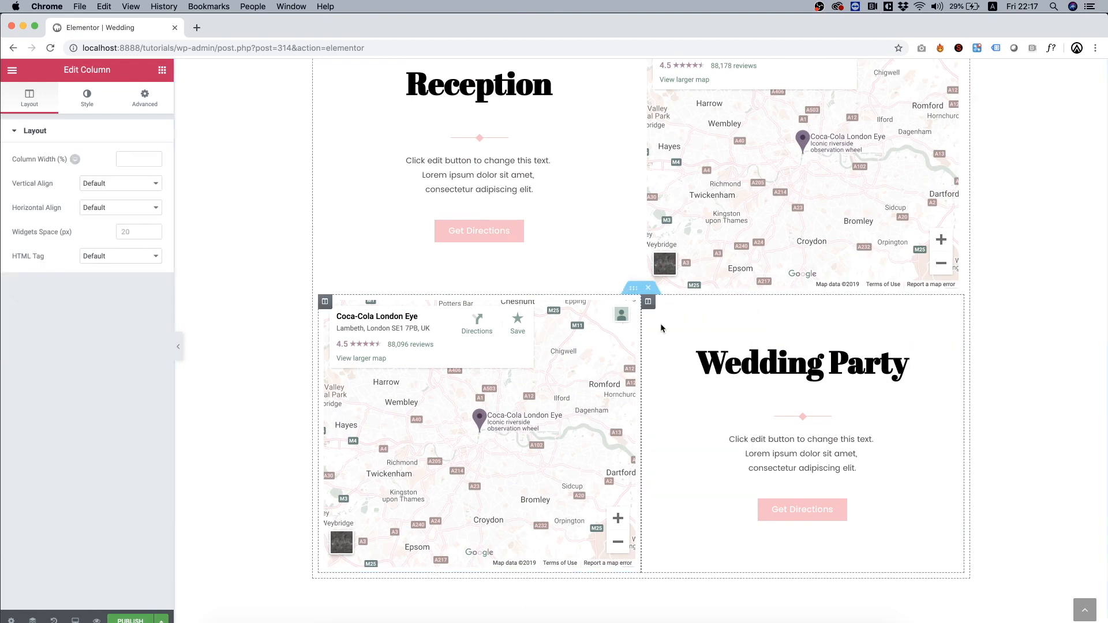
{"action": "left_click", "coordinate": [87, 99]}
{"action": "left_click", "coordinate": [145, 99]}
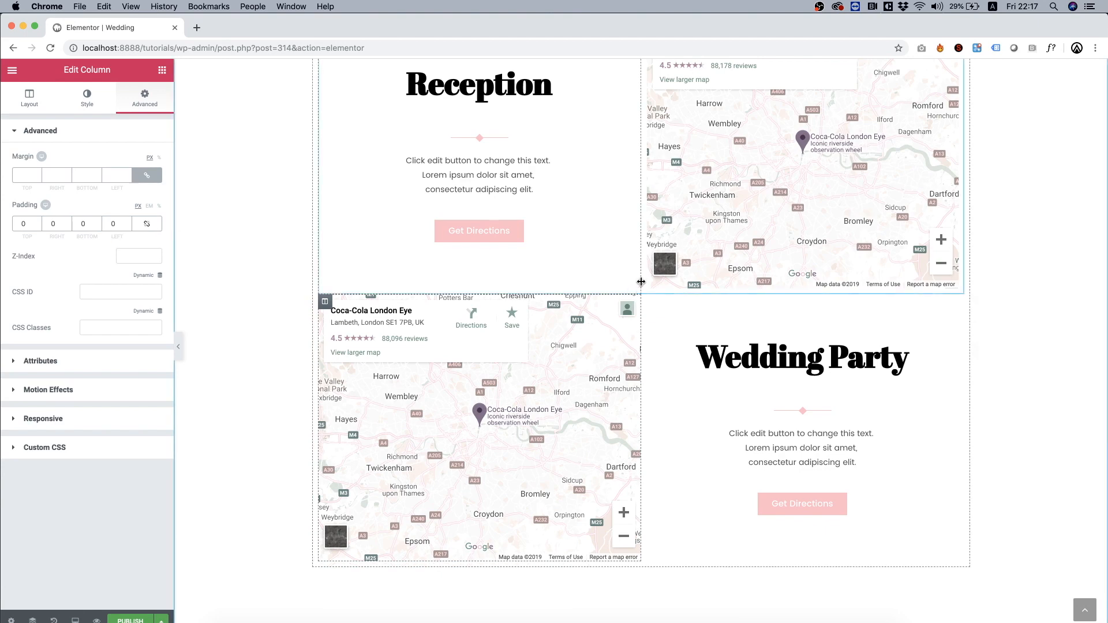
{"action": "right_click", "coordinate": [649, 279]}
{"action": "left_click", "coordinate": [670, 289]}
{"action": "left_click", "coordinate": [145, 97]}
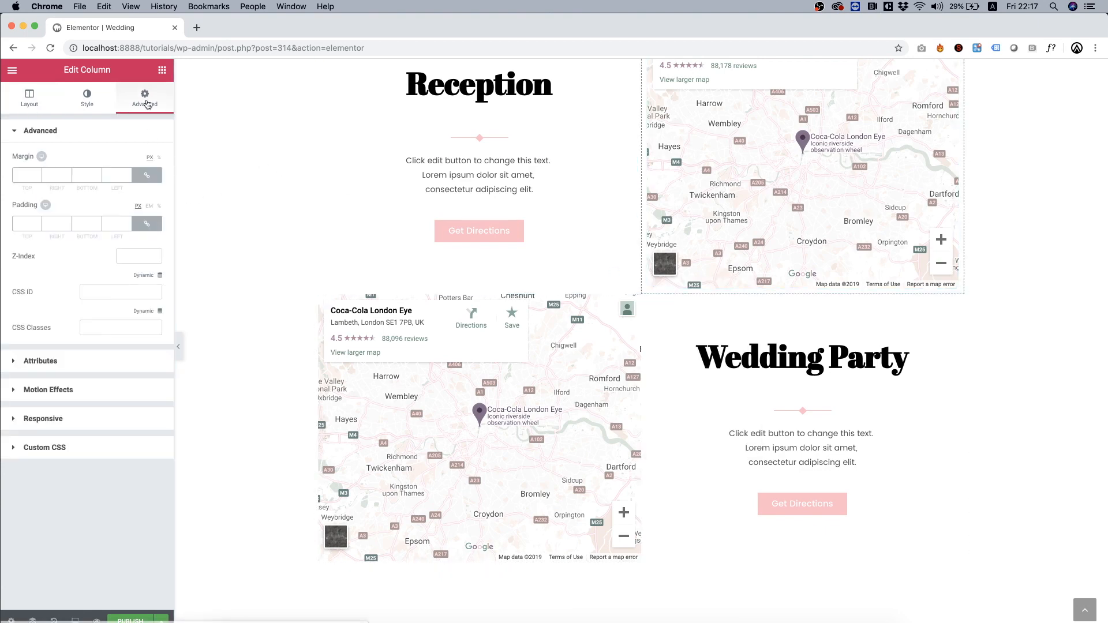
{"action": "left_click", "coordinate": [147, 224]}
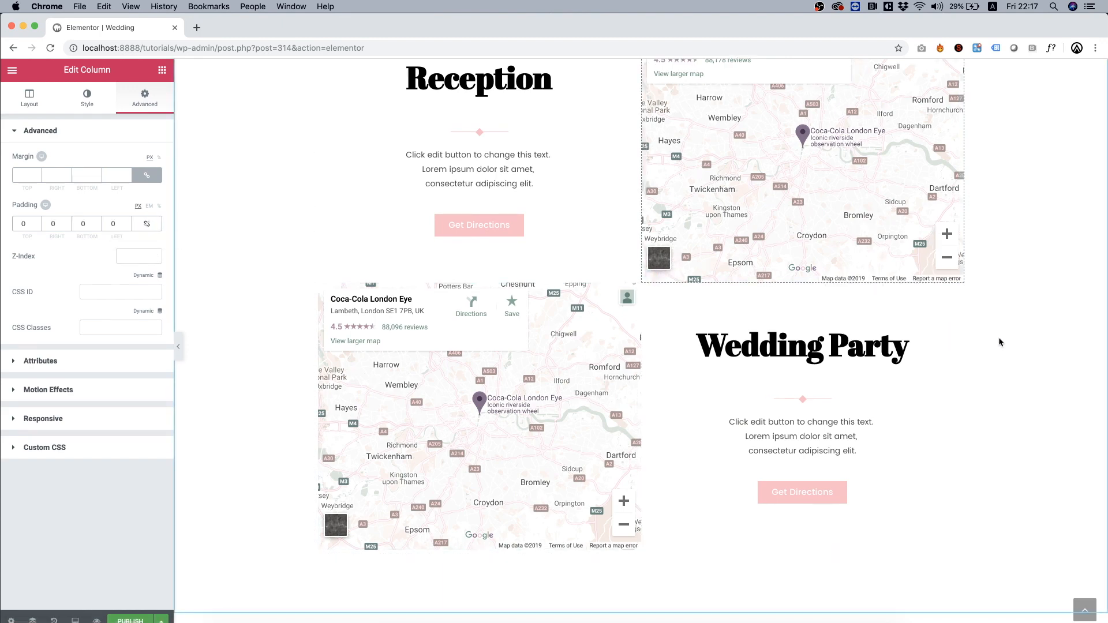
{"action": "scroll", "coordinate": [1009, 292], "scroll_direction": "up", "scroll_amount": 3}
{"action": "scroll", "coordinate": [1009, 294], "scroll_direction": "up", "scroll_amount": 4}
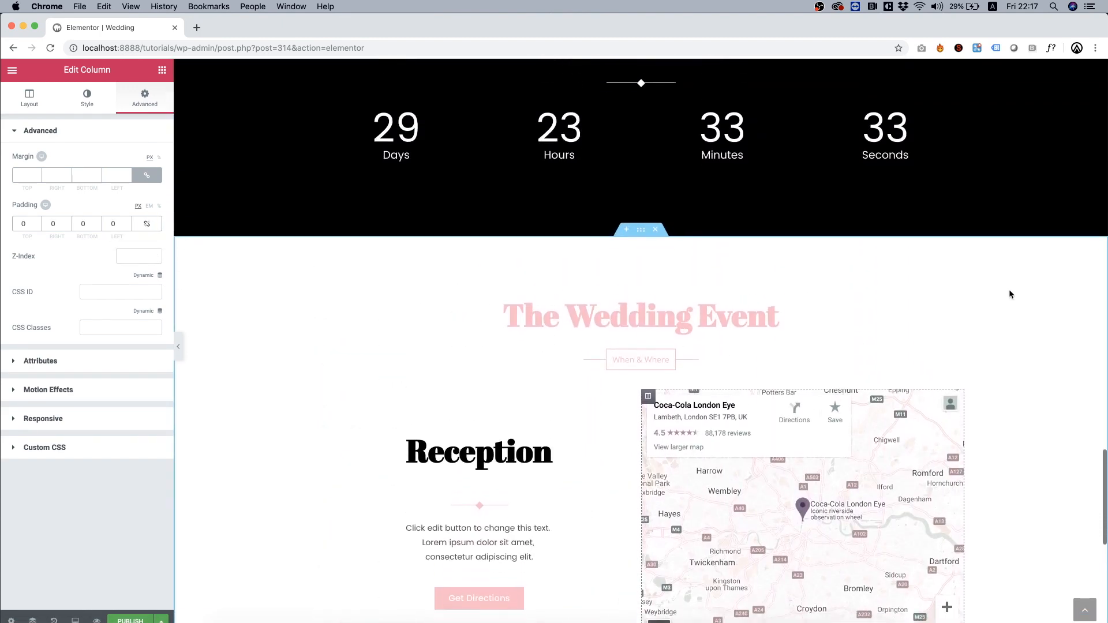
{"action": "scroll", "coordinate": [1009, 294], "scroll_direction": "down", "scroll_amount": 6}
{"action": "scroll", "coordinate": [1010, 295], "scroll_direction": "down", "scroll_amount": 3}
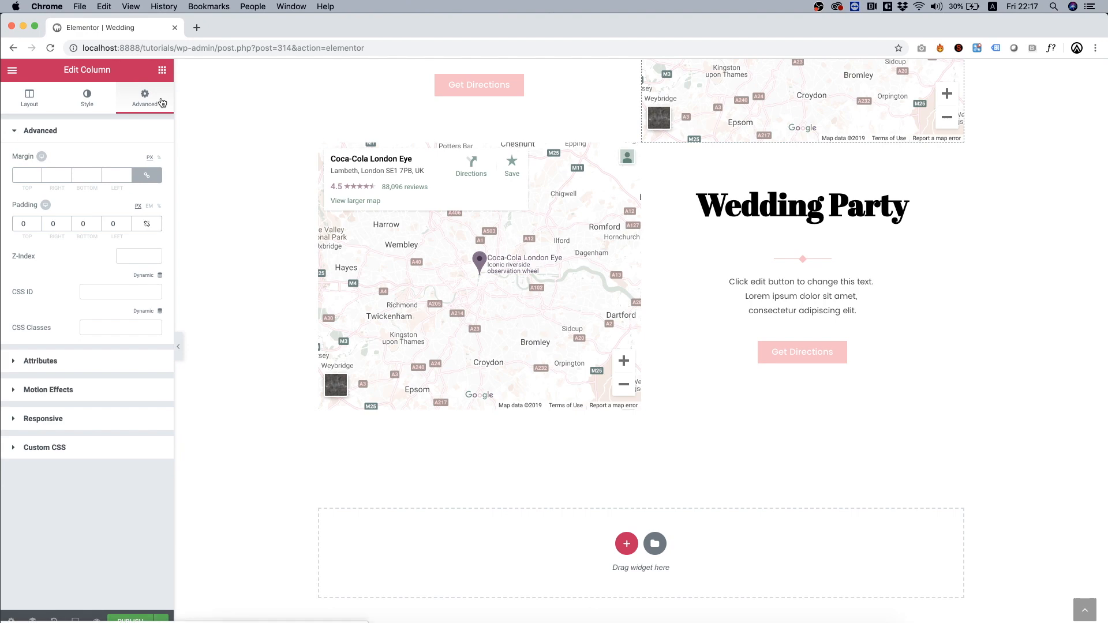
Paste a copy of the Wedding Party heading into the empty section, retitled 'How to get there'
{"action": "right_click", "coordinate": [909, 226]}
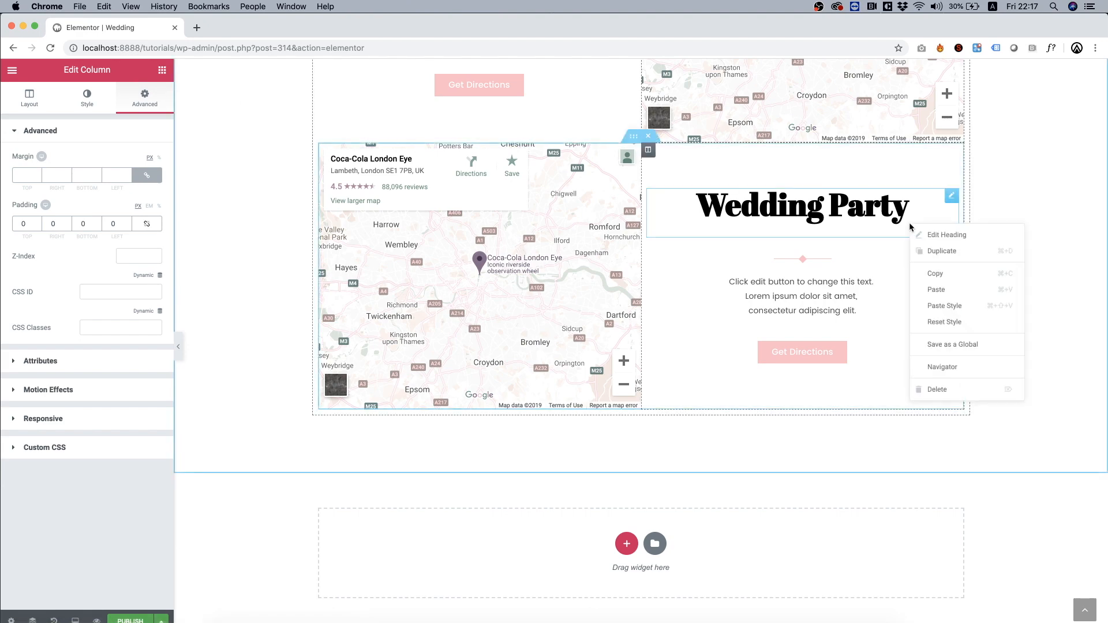
{"action": "left_click", "coordinate": [944, 273]}
{"action": "right_click", "coordinate": [714, 556]}
{"action": "left_click", "coordinate": [741, 562]}
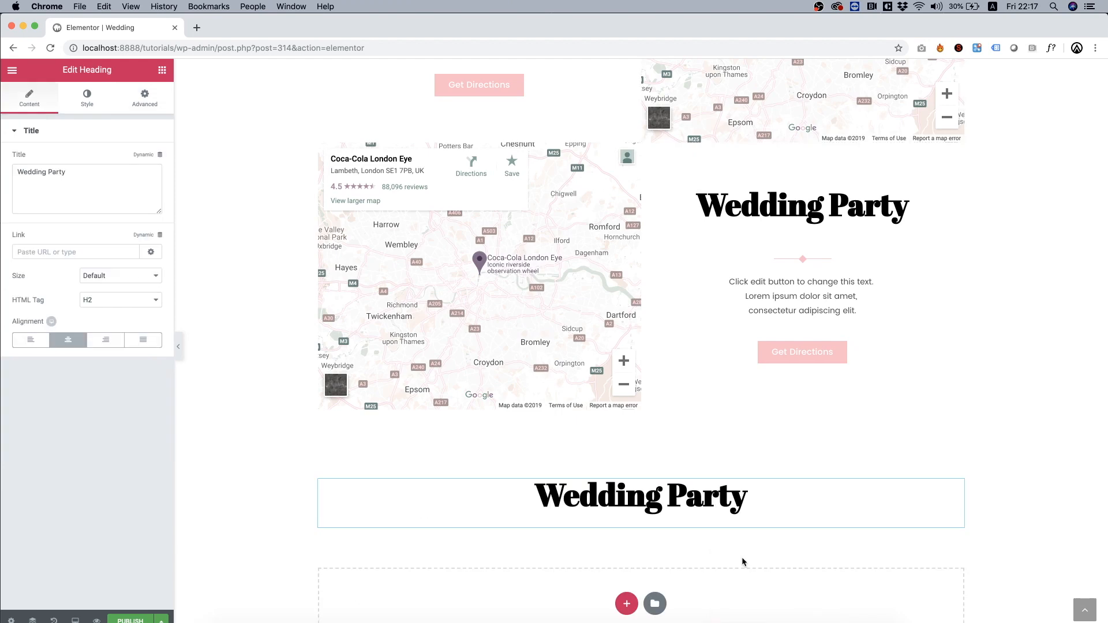
{"action": "triple_click", "coordinate": [645, 506]}
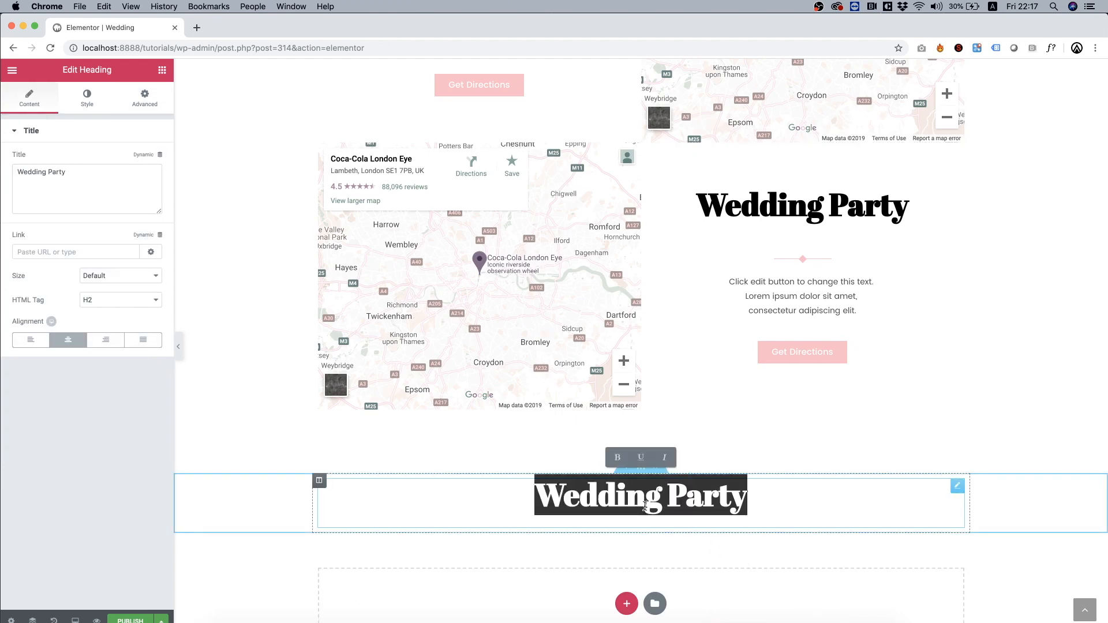
{"action": "type", "text": "G"}
{"action": "key", "text": "BackSpace"}
{"action": "type", "text": "How to get there"}
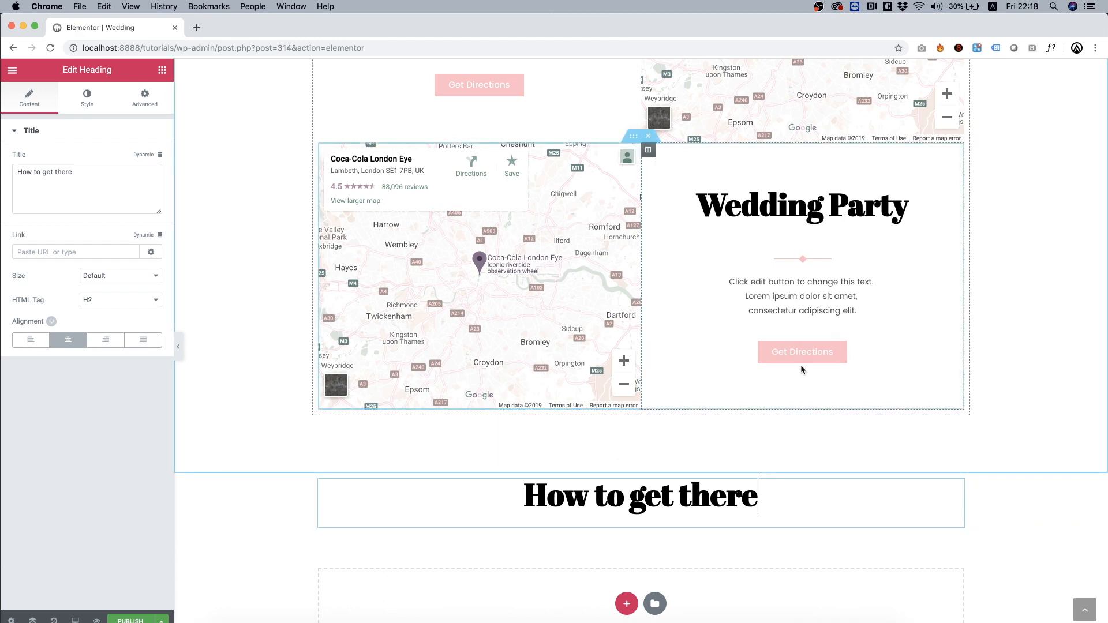
Copy the Wedding Party text block and paste it beneath the new heading
{"action": "right_click", "coordinate": [818, 281]}
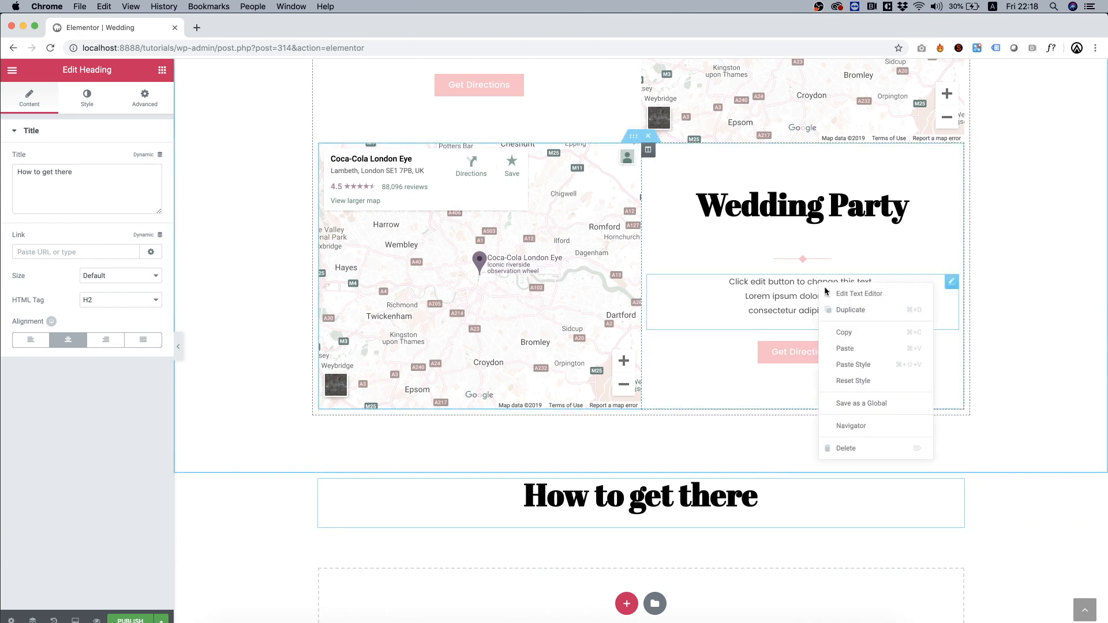
{"action": "left_click", "coordinate": [857, 333]}
{"action": "right_click", "coordinate": [667, 499]}
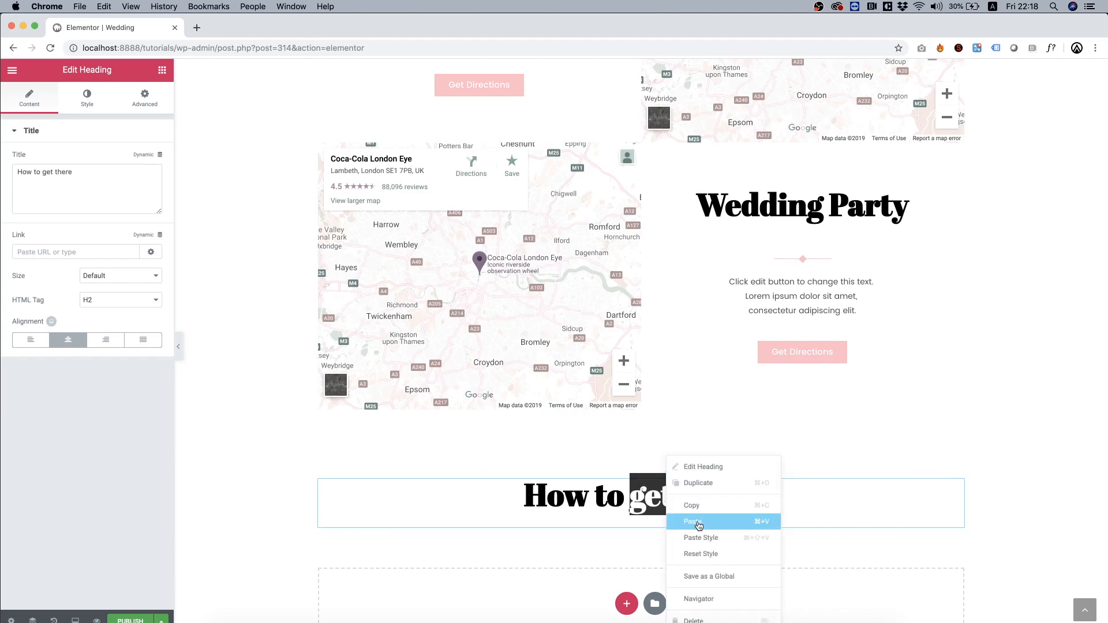
{"action": "left_click", "coordinate": [692, 522]}
Replace the text under 'How to get there' with 'Do It Your Way' at 18 px
{"action": "left_click", "coordinate": [633, 547]}
{"action": "key", "text": "super+a"}
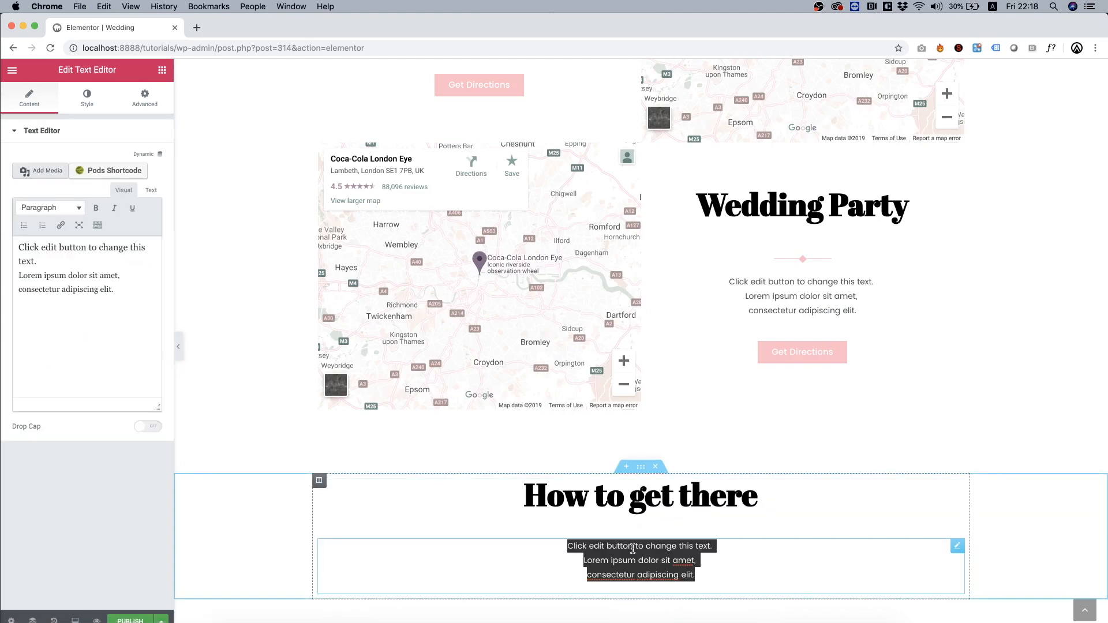
{"action": "type", "text": "Do It Your Way"}
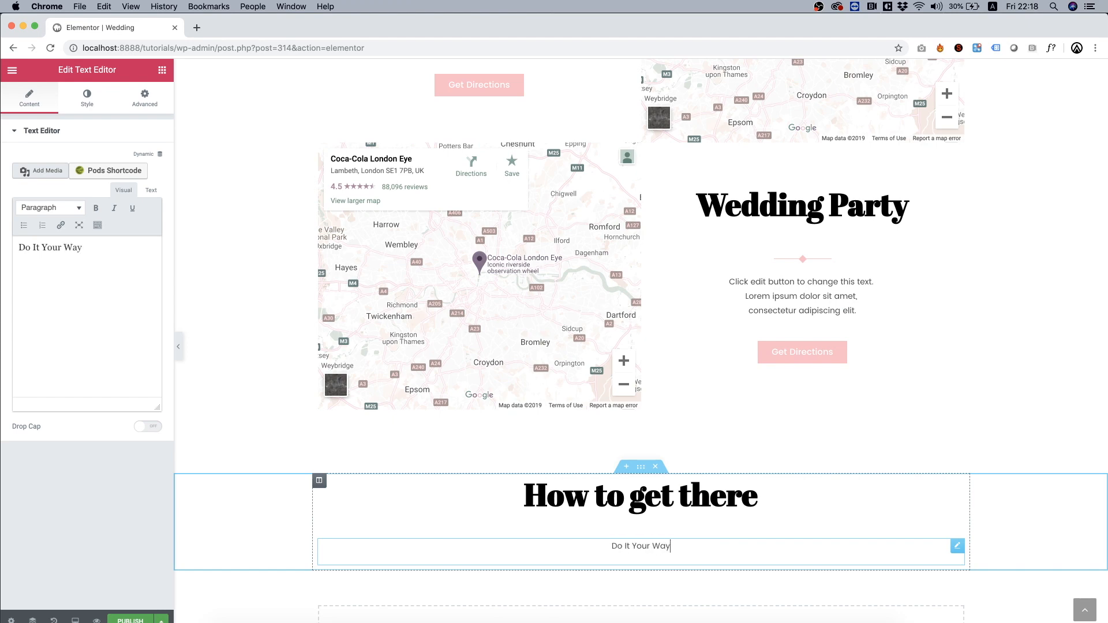
{"action": "left_click", "coordinate": [87, 98]}
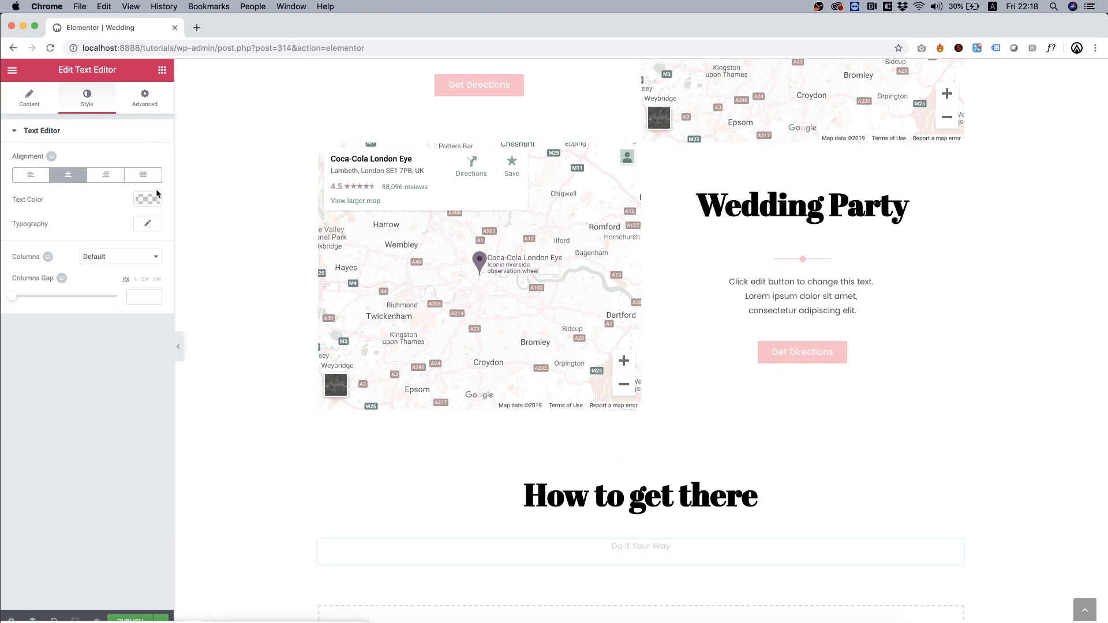
{"action": "left_click", "coordinate": [149, 224]}
{"action": "type", "text": "18"}
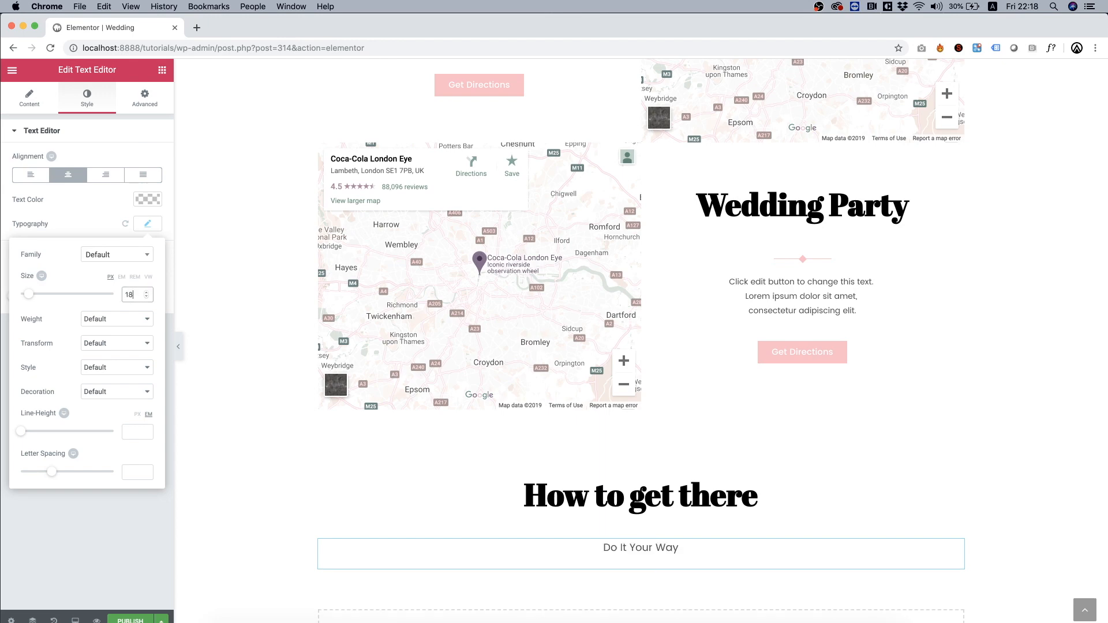
Copy the Wedding Party line diamond divider
{"action": "right_click", "coordinate": [826, 259]}
{"action": "left_click", "coordinate": [858, 307]}
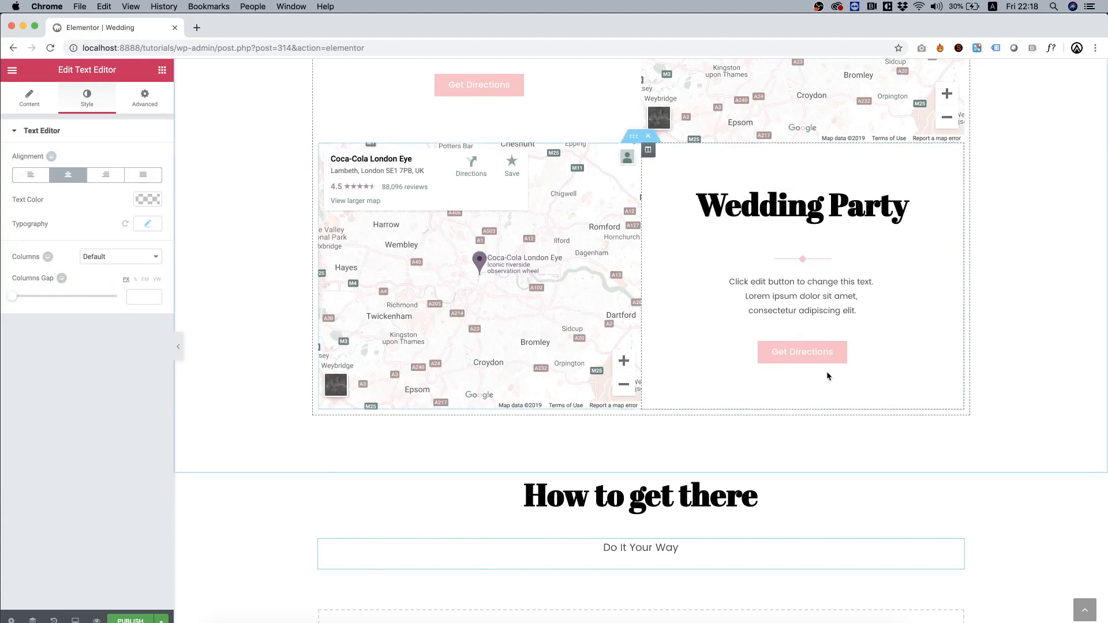
{"action": "right_click", "coordinate": [633, 551]}
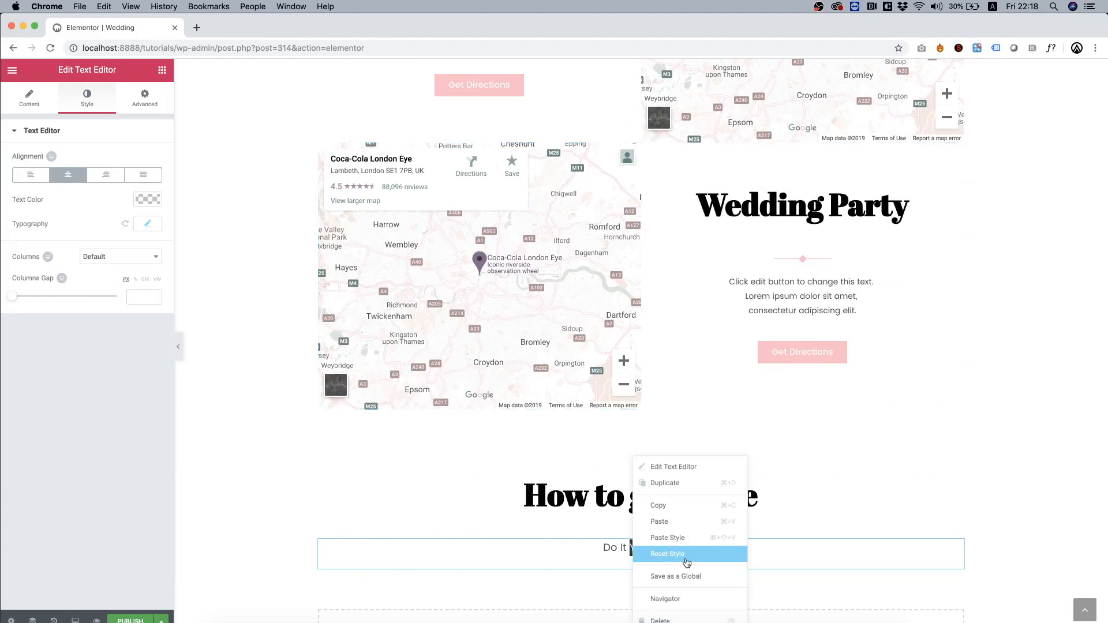
Paste the diamond divider under 'Do It Your Way' and make the 'How to get there' heading pink (#ffbdc8)
{"action": "left_click", "coordinate": [671, 522]}
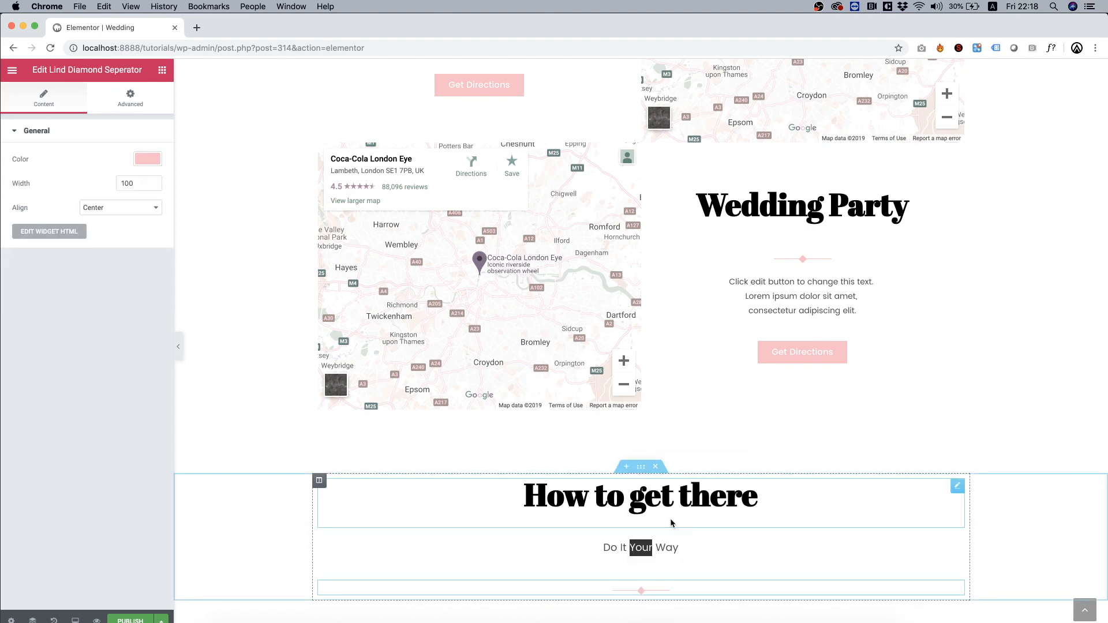
{"action": "right_click", "coordinate": [713, 491]}
{"action": "left_click", "coordinate": [604, 504]}
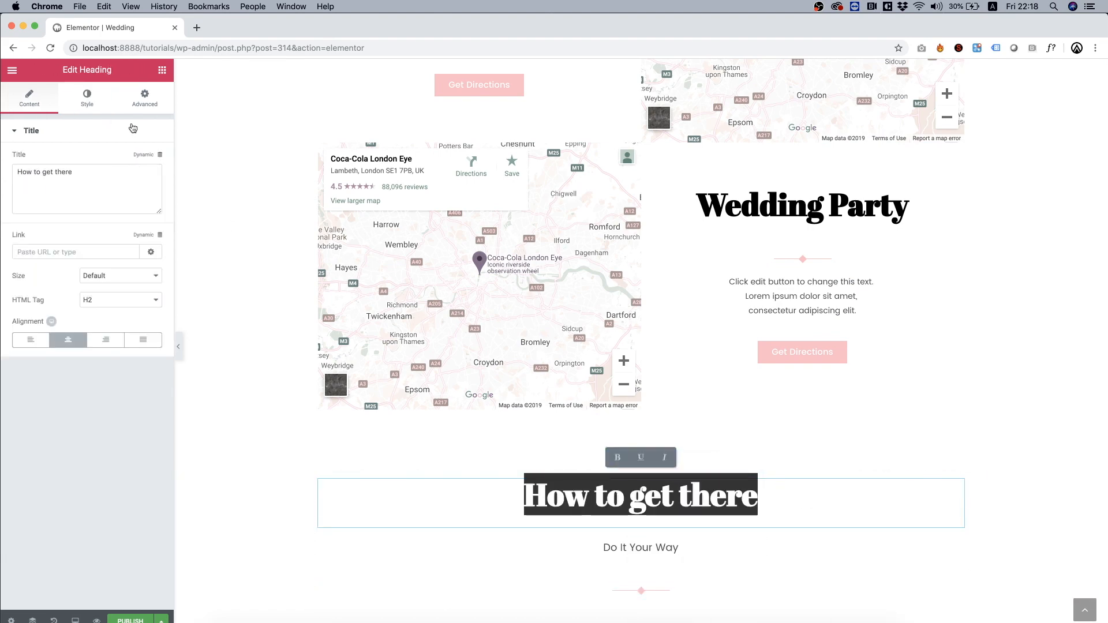
{"action": "left_click", "coordinate": [87, 98]}
{"action": "left_click", "coordinate": [148, 161]}
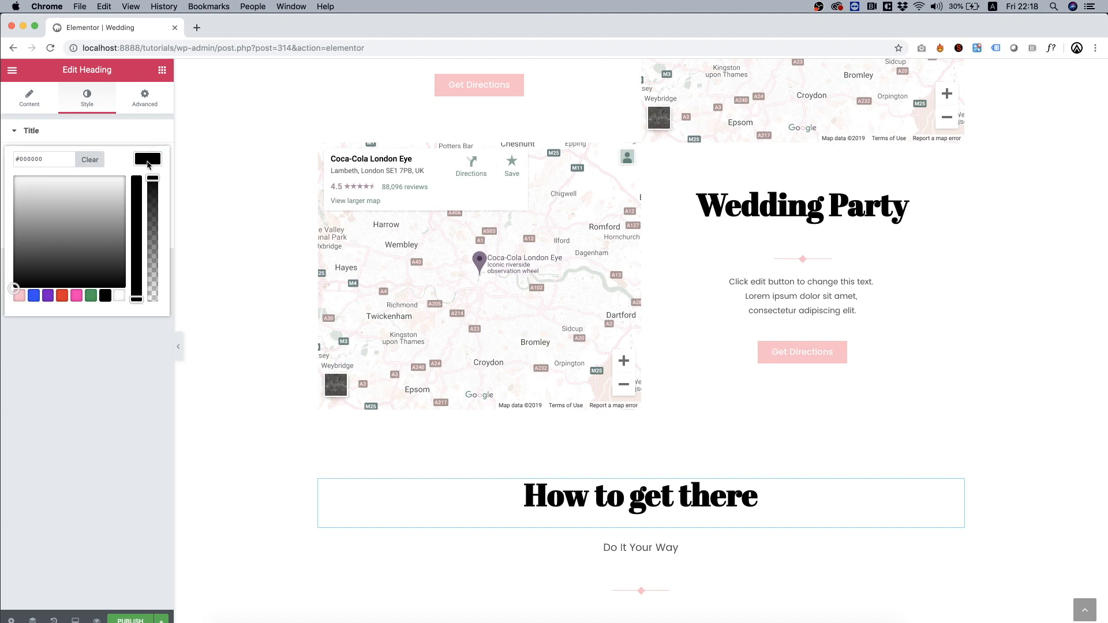
{"action": "left_click", "coordinate": [20, 295]}
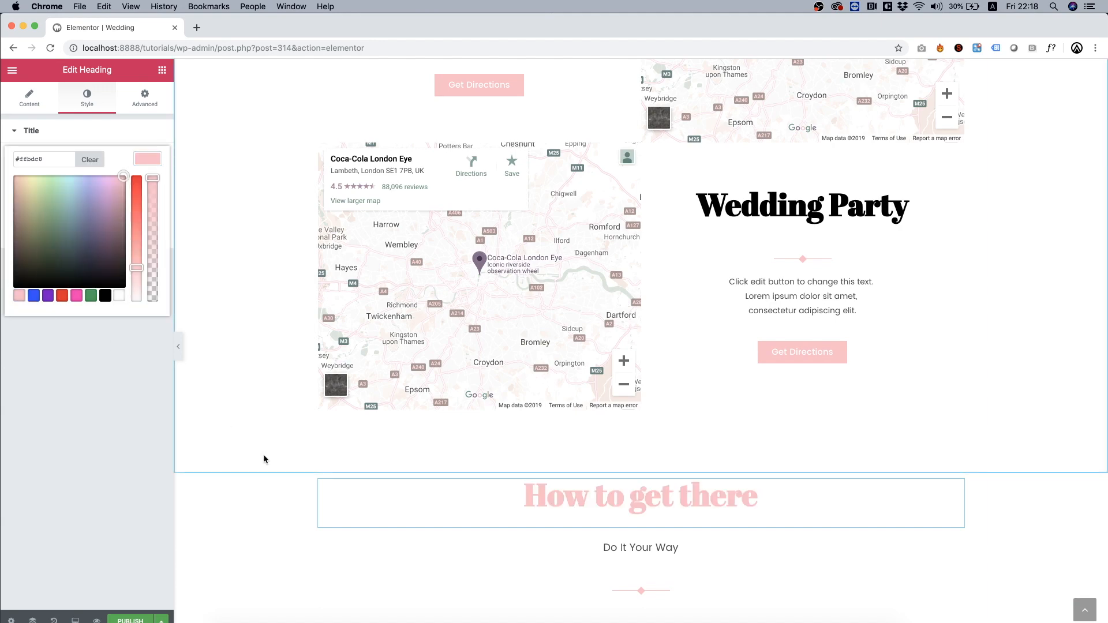
{"action": "scroll", "coordinate": [605, 502], "scroll_direction": "down", "scroll_amount": 1}
{"action": "scroll", "coordinate": [605, 502], "scroll_direction": "down", "scroll_amount": 3}
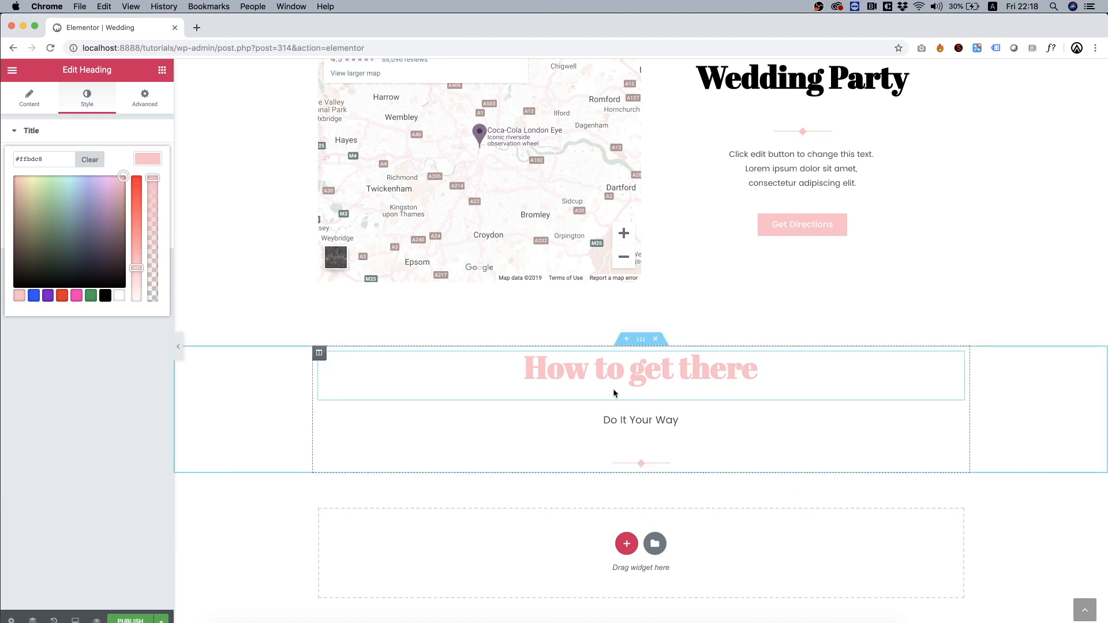
Place a two-column Inner Section below the divider with Diamond Bullets in its left column
{"action": "left_click", "coordinate": [162, 71]}
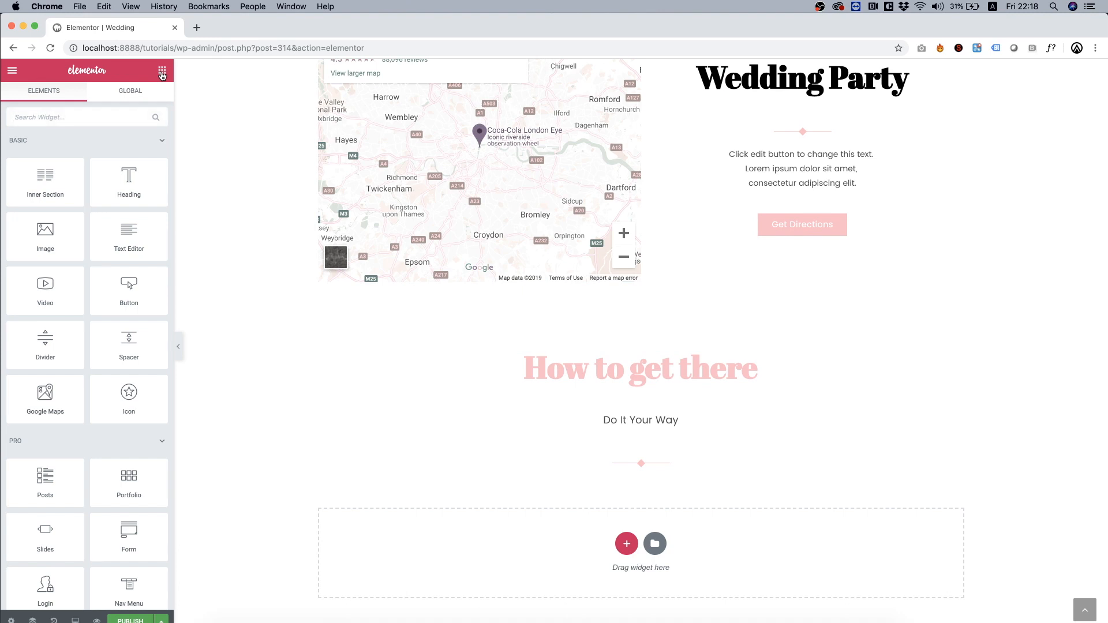
{"action": "left_click_drag", "start_coordinate": [45, 178], "coordinate": [617, 461]}
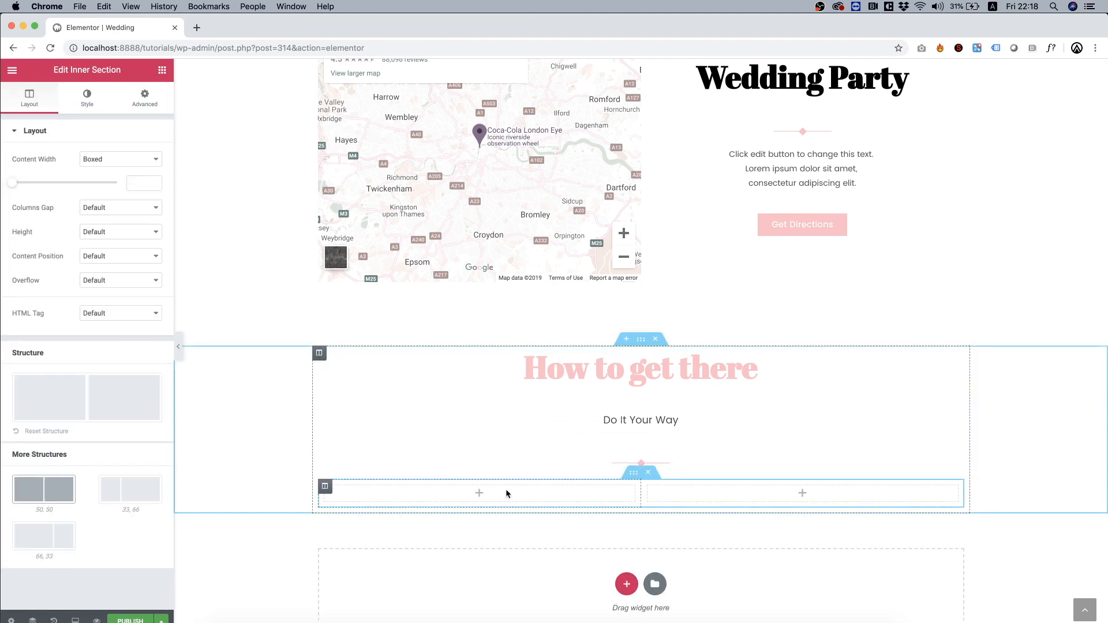
{"action": "left_click", "coordinate": [162, 71]}
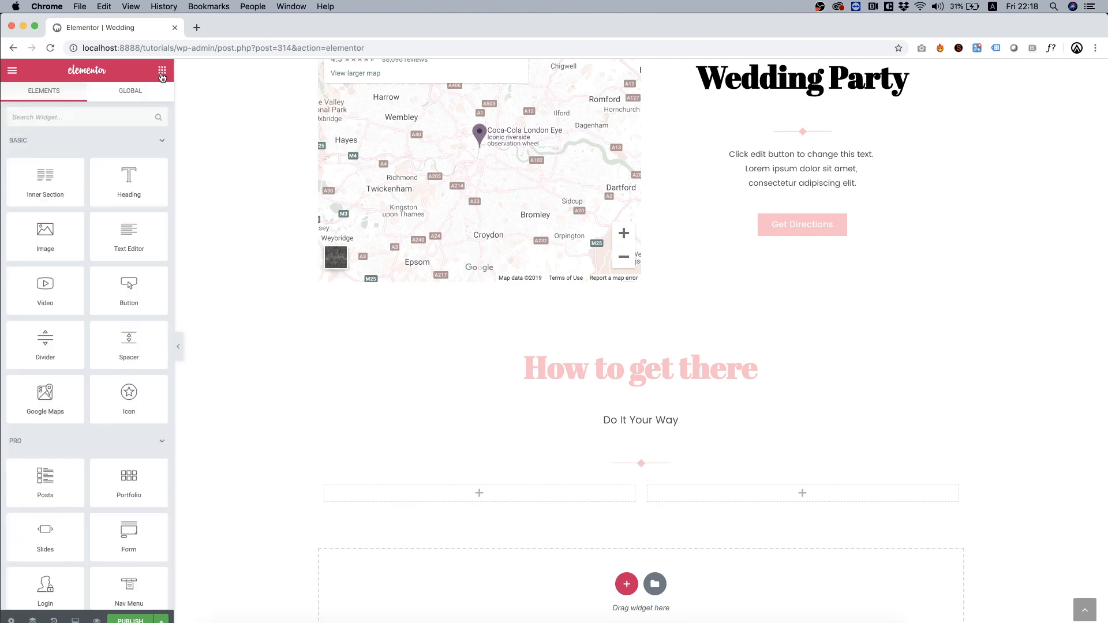
{"action": "scroll", "coordinate": [116, 341], "scroll_direction": "down", "scroll_amount": 20}
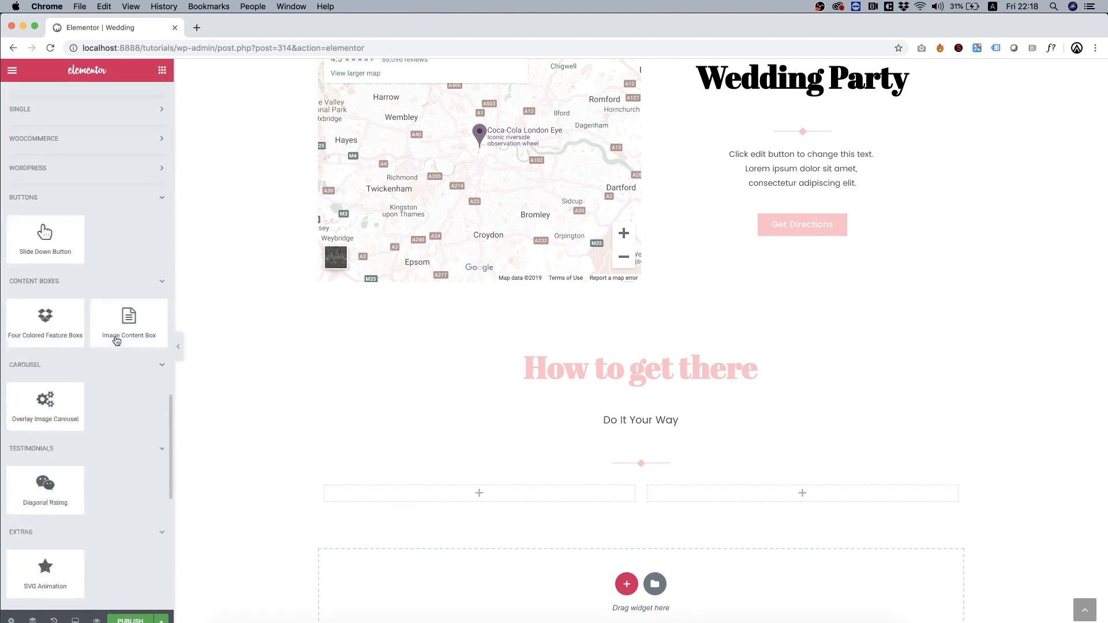
{"action": "scroll", "coordinate": [116, 340], "scroll_direction": "down", "scroll_amount": 10}
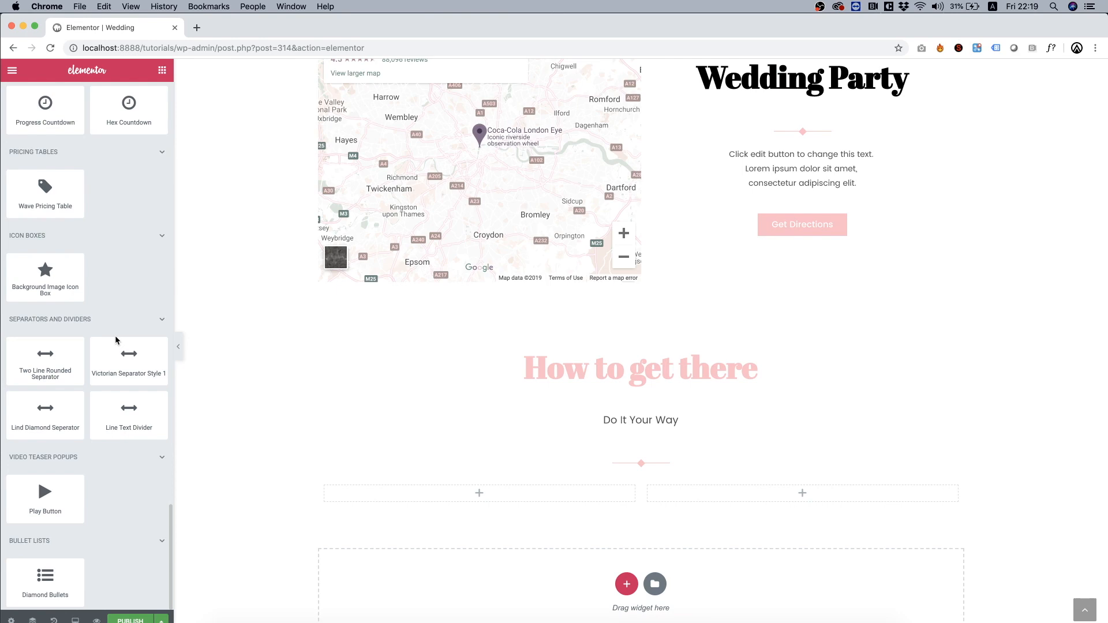
{"action": "scroll", "coordinate": [116, 339], "scroll_direction": "up", "scroll_amount": 4}
{"action": "scroll", "coordinate": [115, 341], "scroll_direction": "up", "scroll_amount": 5}
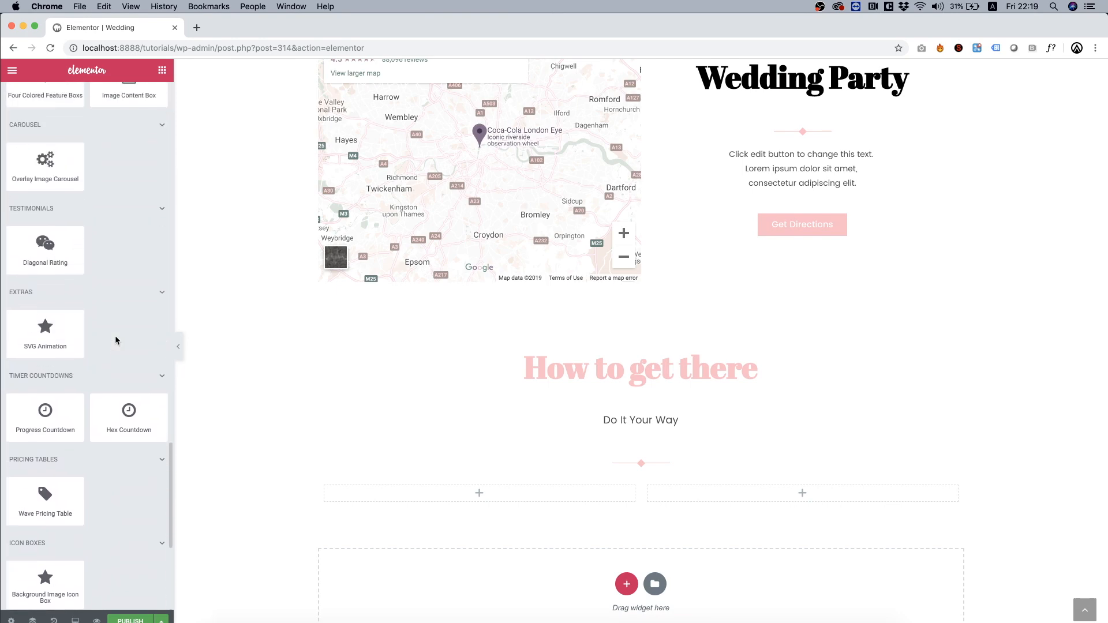
{"action": "scroll", "coordinate": [115, 341], "scroll_direction": "down", "scroll_amount": 5}
{"action": "scroll", "coordinate": [115, 340], "scroll_direction": "down", "scroll_amount": 6}
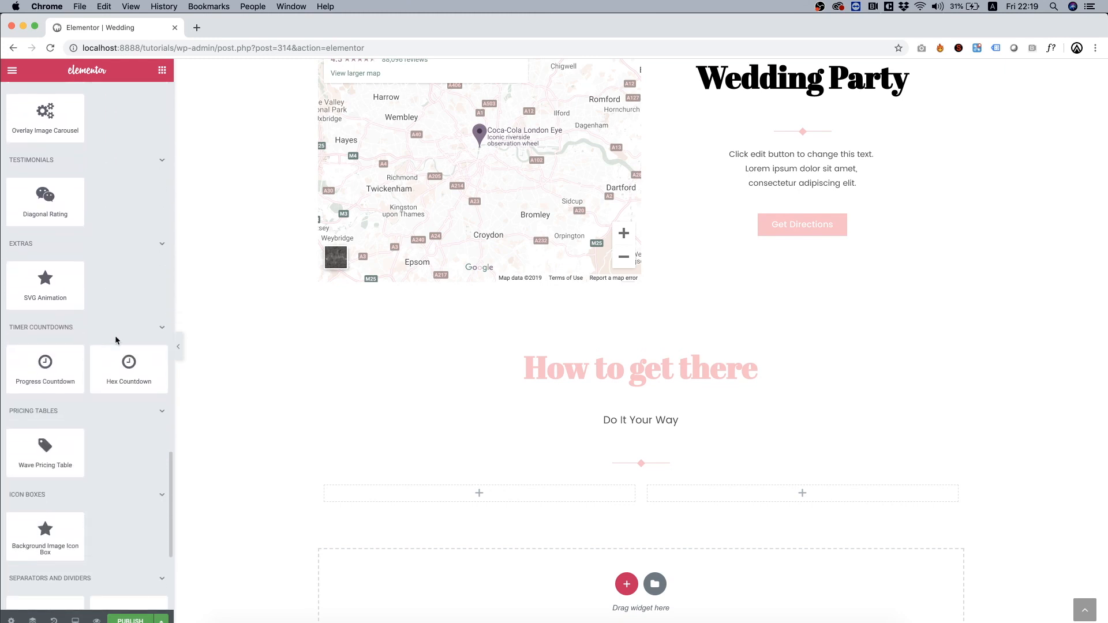
{"action": "left_click_drag", "start_coordinate": [44, 594], "coordinate": [497, 493]}
{"action": "scroll", "coordinate": [490, 306], "scroll_direction": "down", "scroll_amount": 5}
{"action": "scroll", "coordinate": [491, 308], "scroll_direction": "down", "scroll_amount": 1}
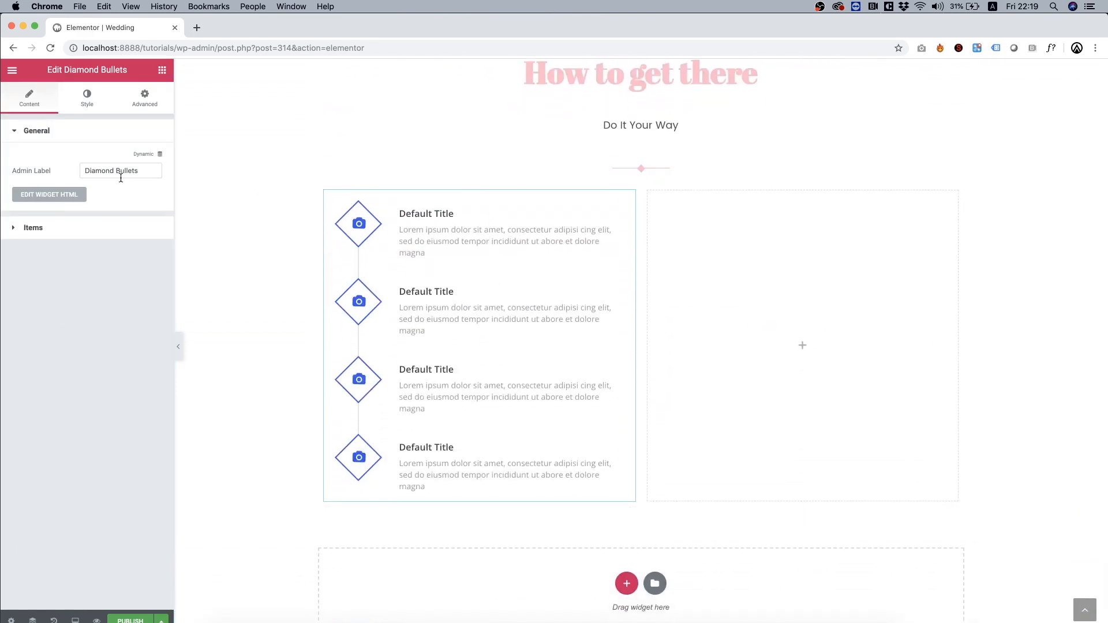
Trim the list to two bullets and make the first 'By Car' with a pink car icon
{"action": "left_click", "coordinate": [21, 233]}
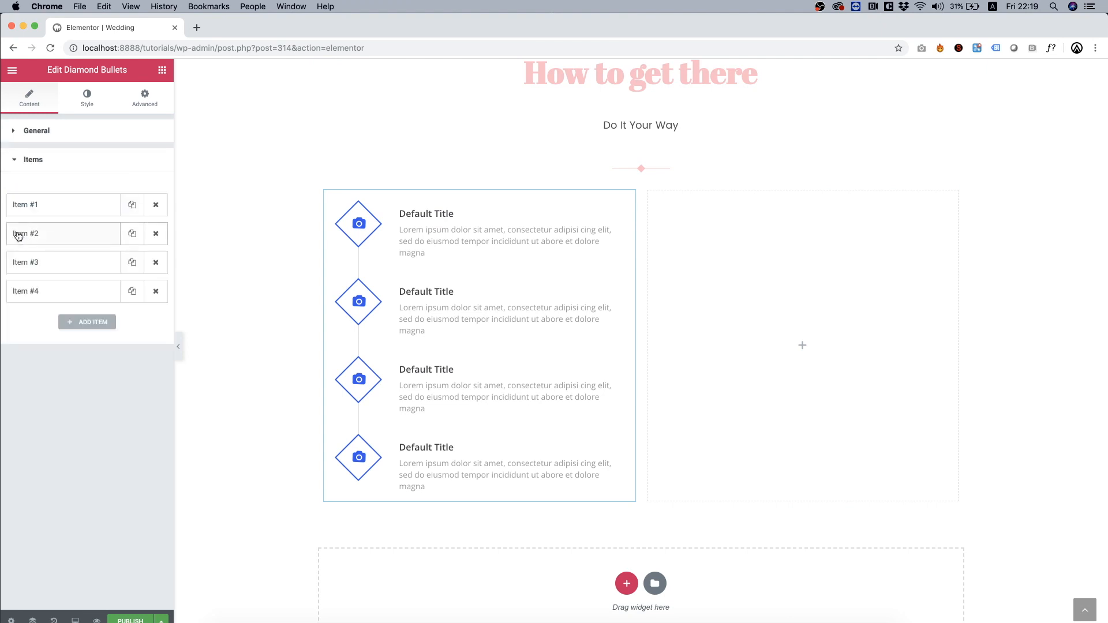
{"action": "left_click", "coordinate": [157, 293]}
{"action": "left_click", "coordinate": [158, 268]}
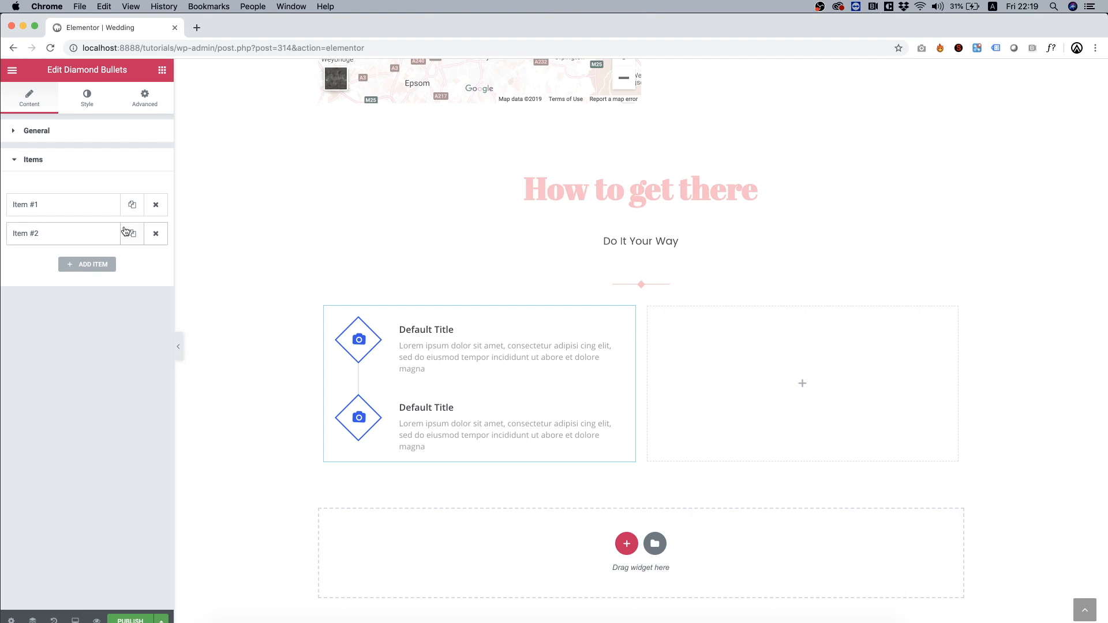
{"action": "left_click", "coordinate": [75, 206]}
{"action": "left_click", "coordinate": [153, 404]}
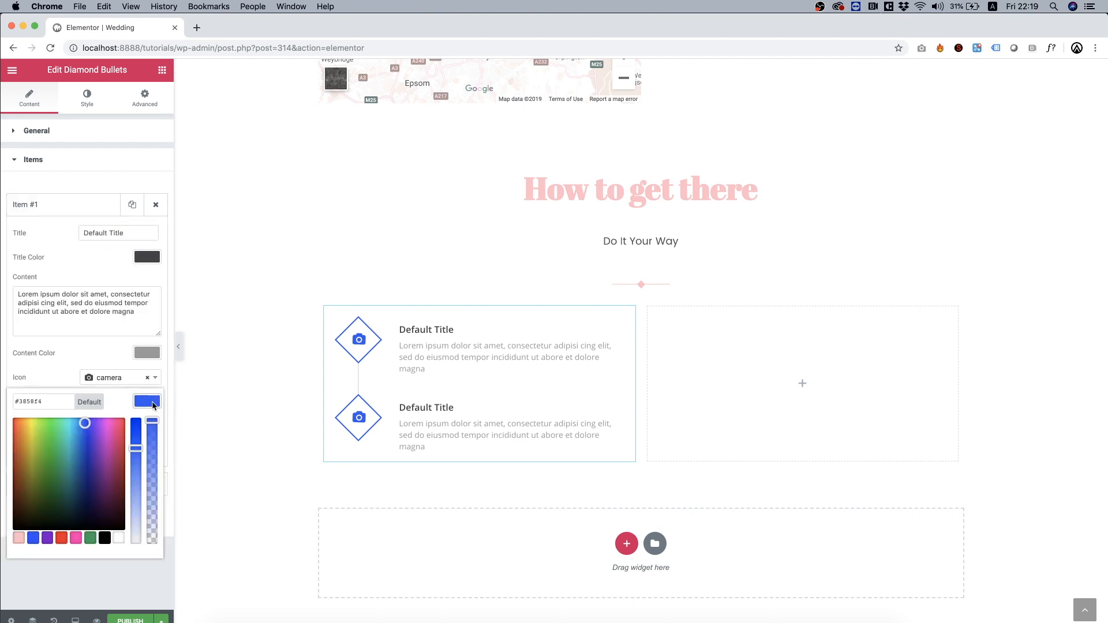
{"action": "left_click", "coordinate": [22, 537]}
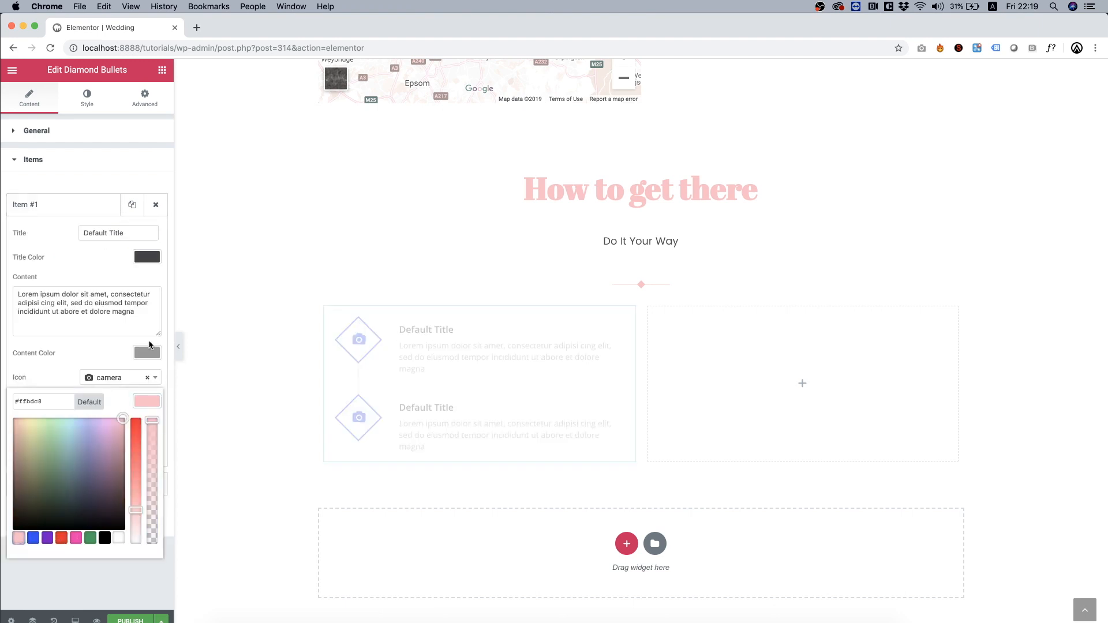
{"action": "left_click", "coordinate": [104, 276]}
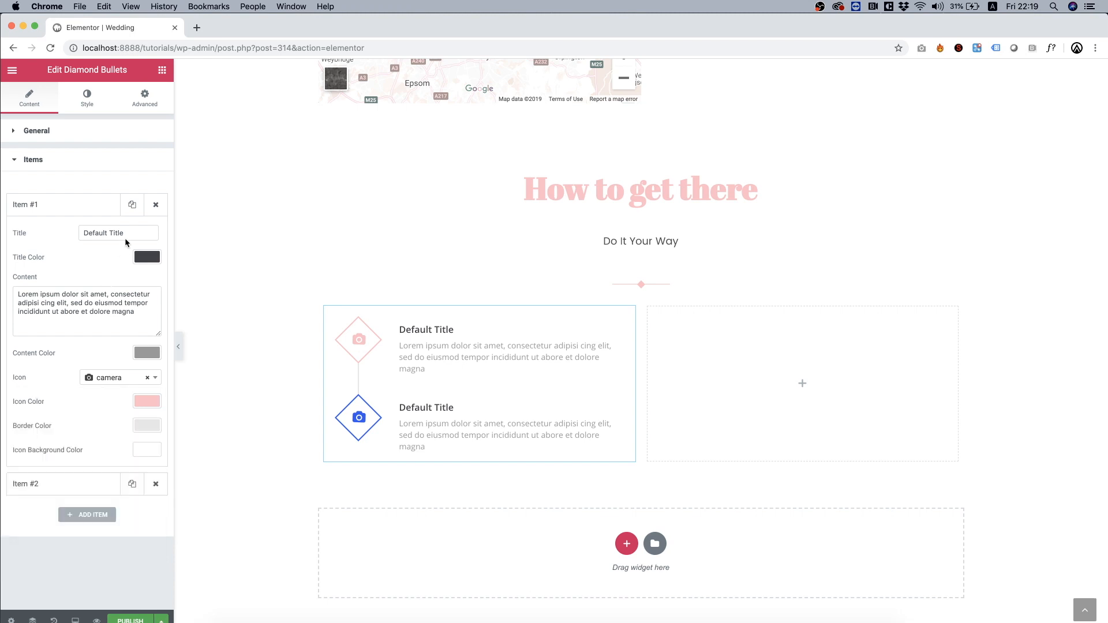
{"action": "left_click", "coordinate": [129, 233]}
{"action": "key", "text": "super+a"}
{"action": "type", "text": "By Car"}
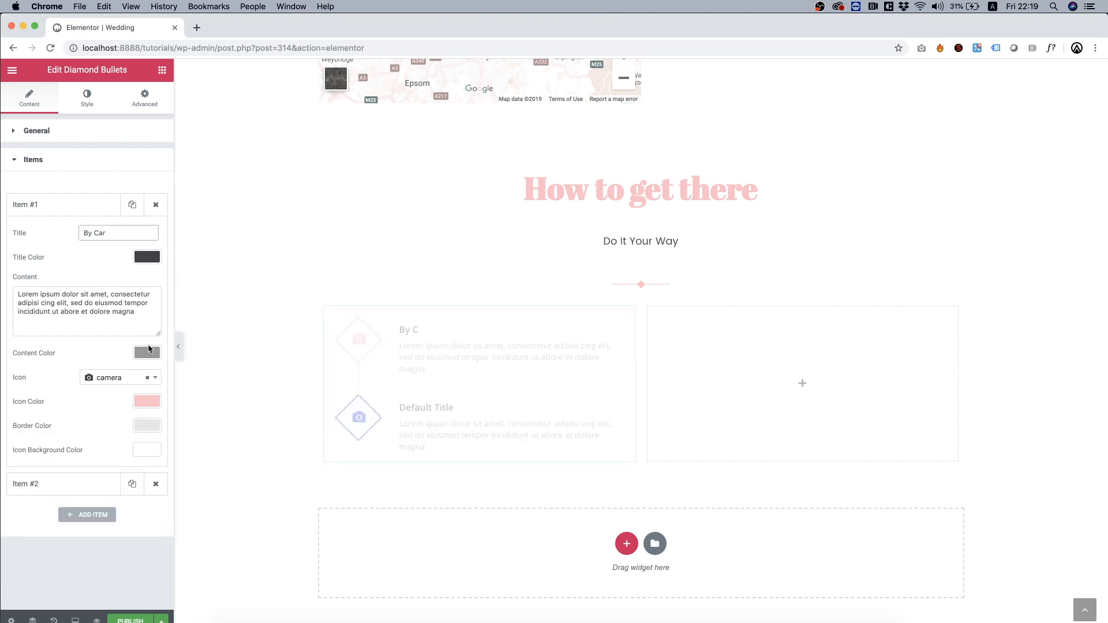
{"action": "left_click", "coordinate": [124, 381]}
{"action": "type", "text": "car"}
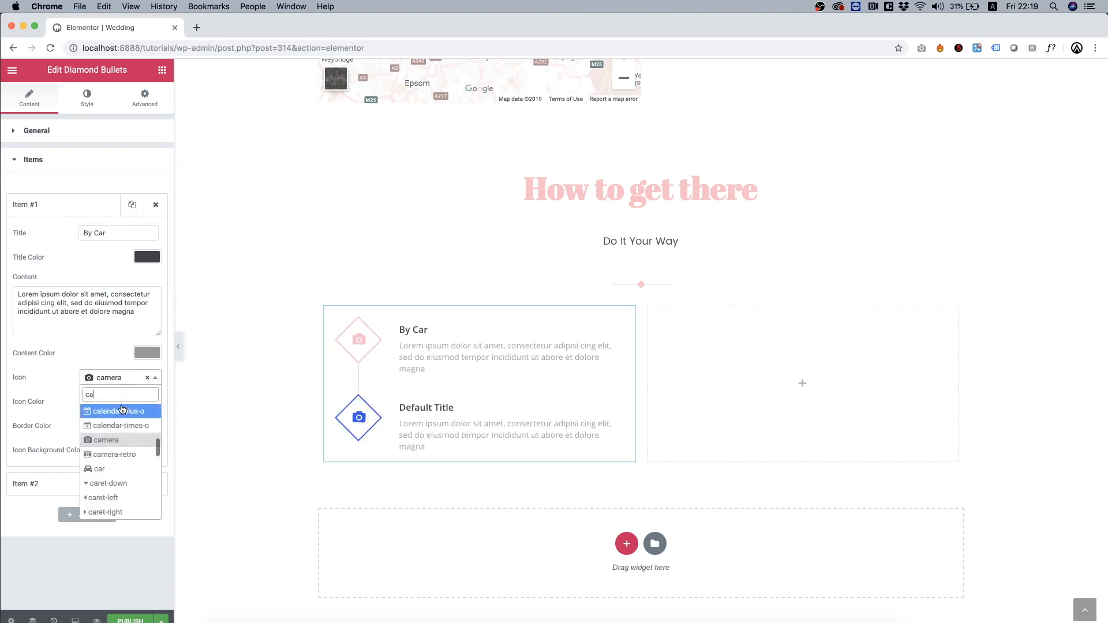
{"action": "left_click", "coordinate": [114, 440]}
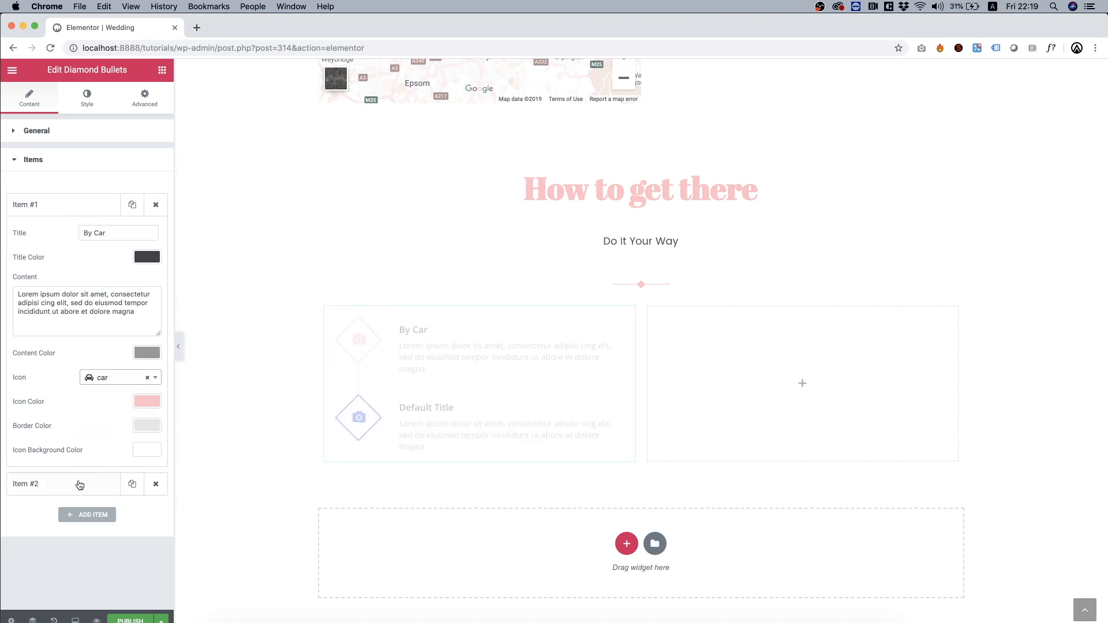
Make the second bullet 'By Train' with a pale pink train icon
{"action": "left_click", "coordinate": [80, 484]}
{"action": "left_click", "coordinate": [123, 413]}
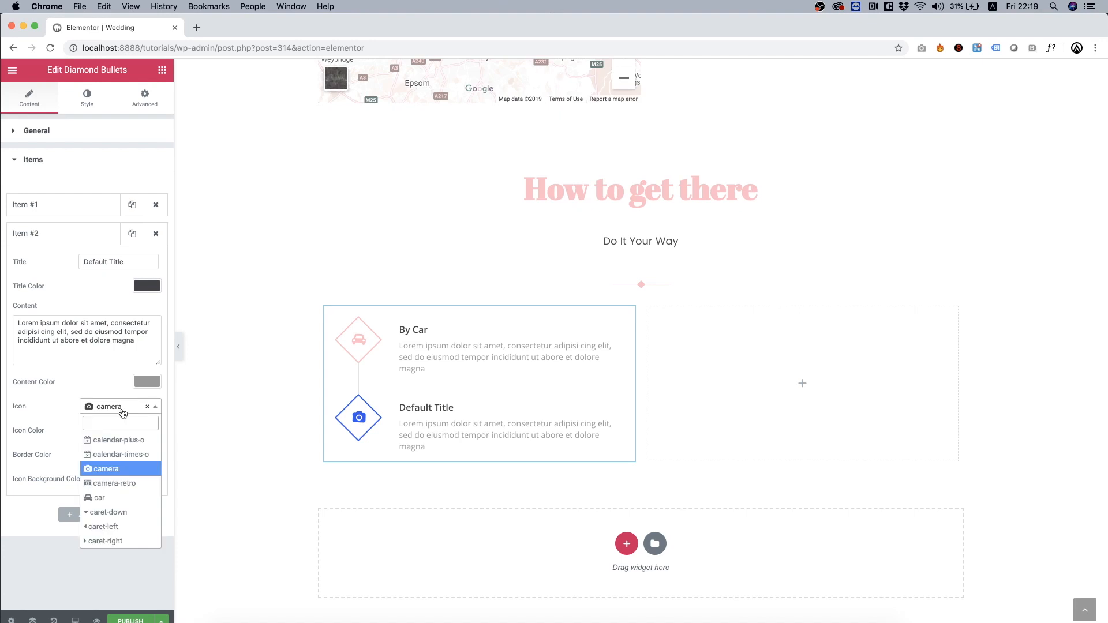
{"action": "type", "text": "train"}
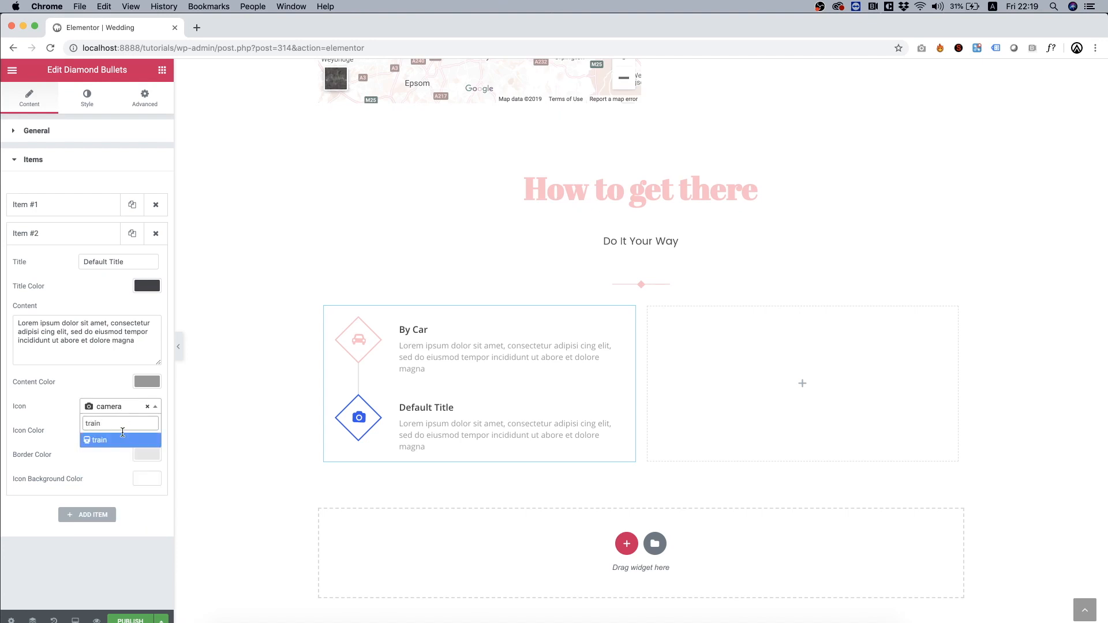
{"action": "left_click", "coordinate": [117, 440]}
{"action": "left_click", "coordinate": [125, 346]}
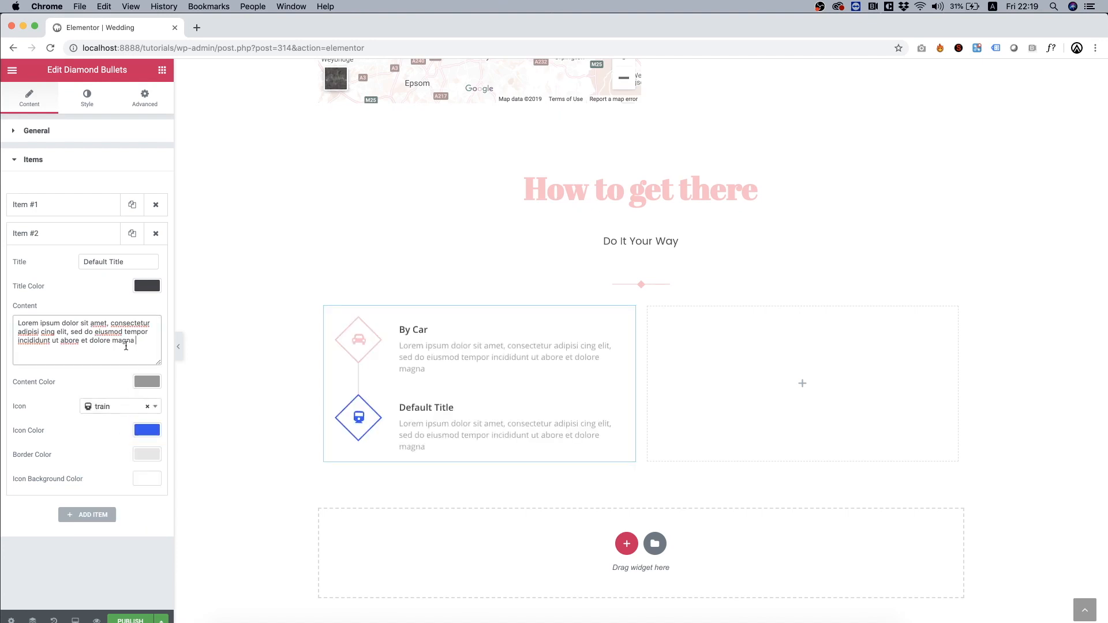
{"action": "left_click", "coordinate": [117, 264]}
{"action": "key", "text": "super+a"}
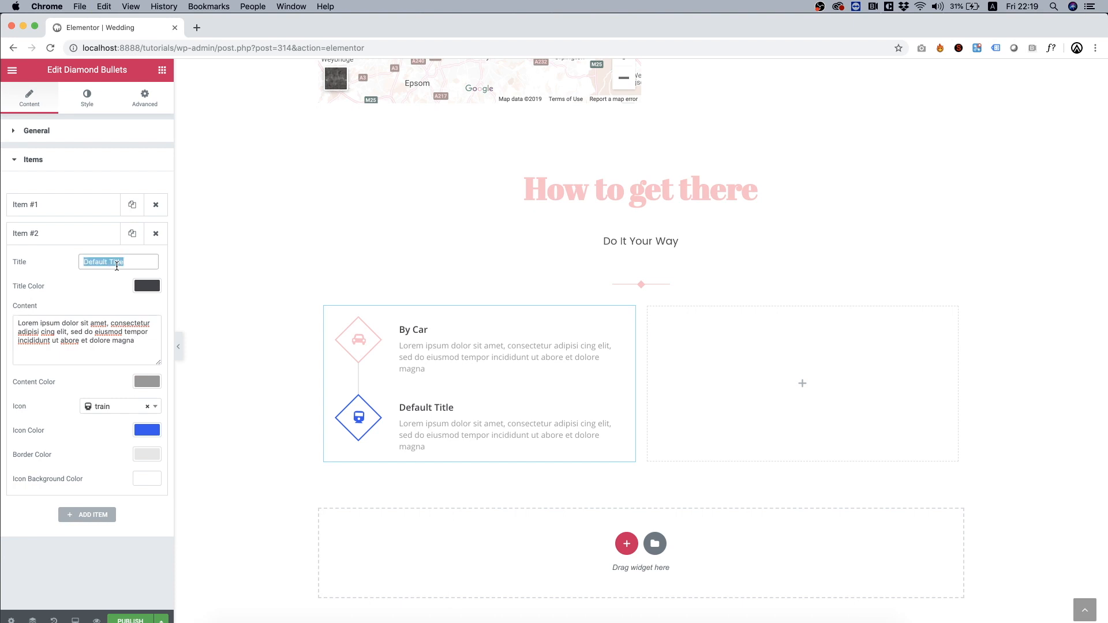
{"action": "type", "text": "By Train"}
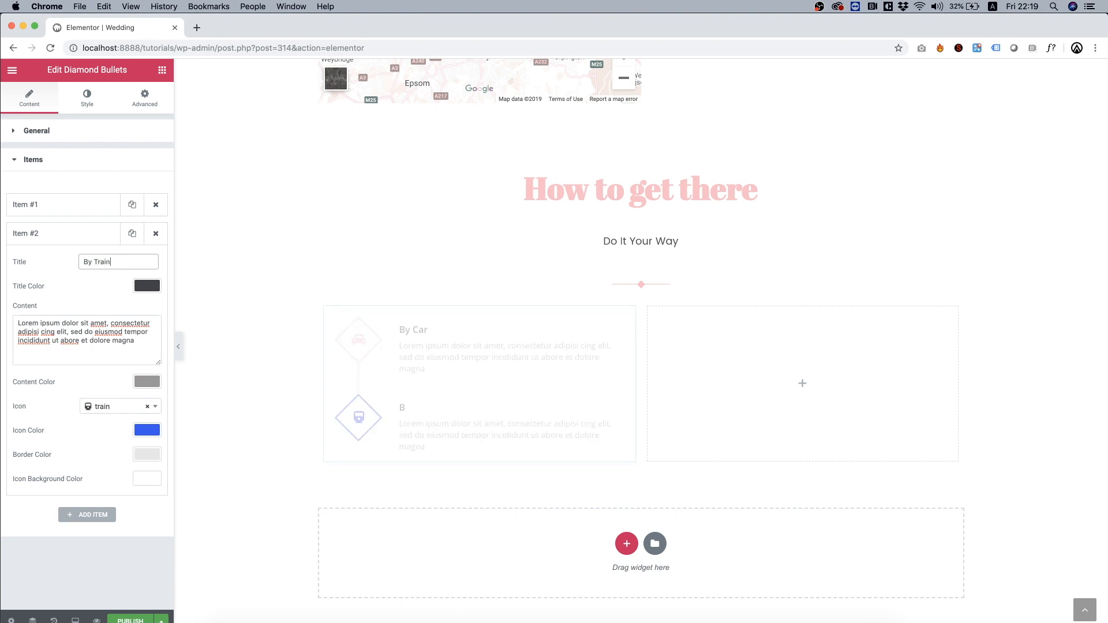
{"action": "left_click", "coordinate": [148, 431]}
{"action": "left_click", "coordinate": [18, 566]}
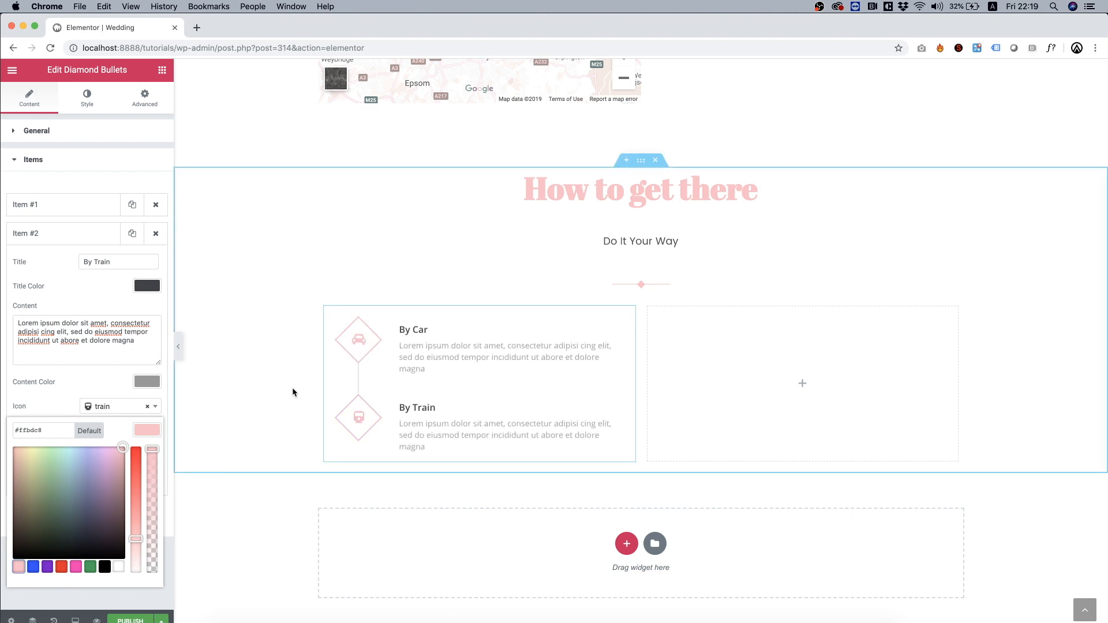
Duplicate the bullets column and delete the empty third column
{"action": "right_click", "coordinate": [490, 332]}
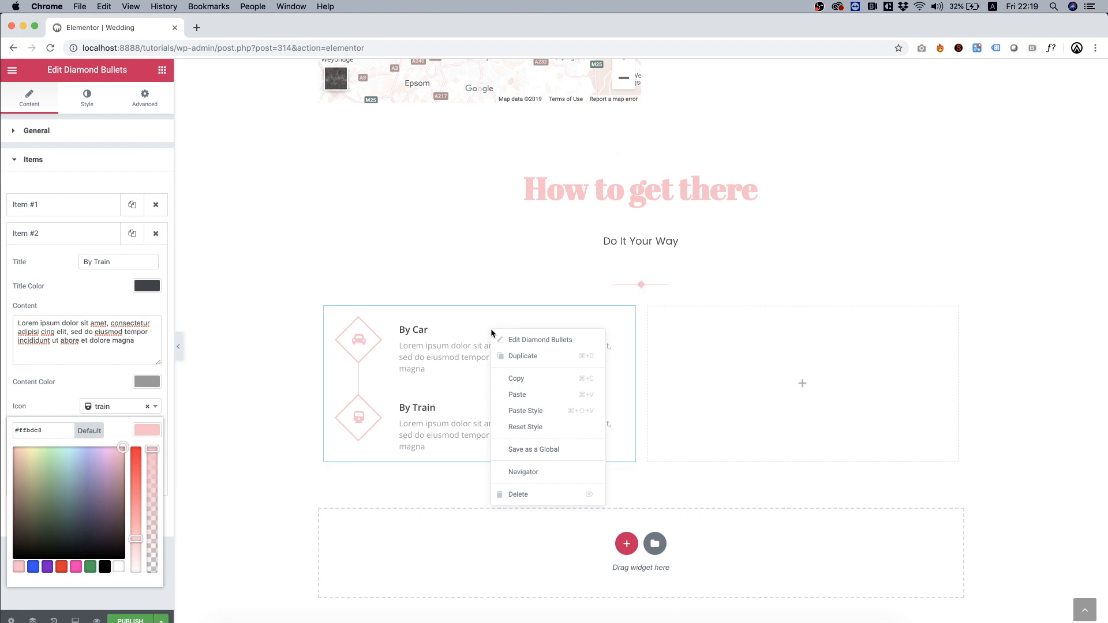
{"action": "left_click", "coordinate": [338, 324]}
{"action": "right_click", "coordinate": [327, 308]}
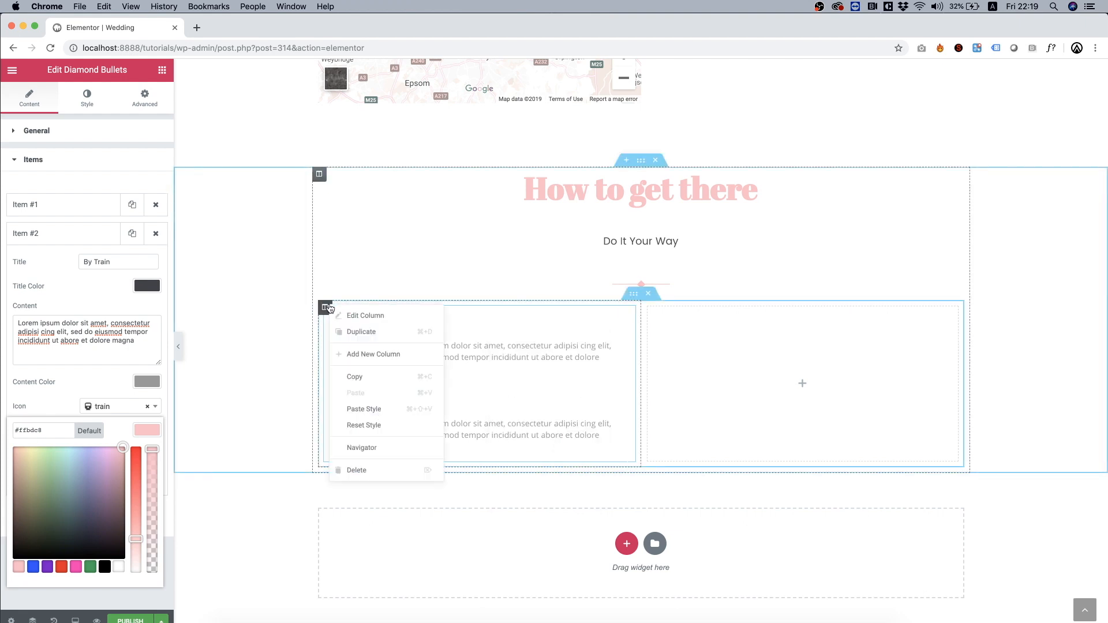
{"action": "left_click", "coordinate": [353, 331]}
{"action": "right_click", "coordinate": [847, 300]}
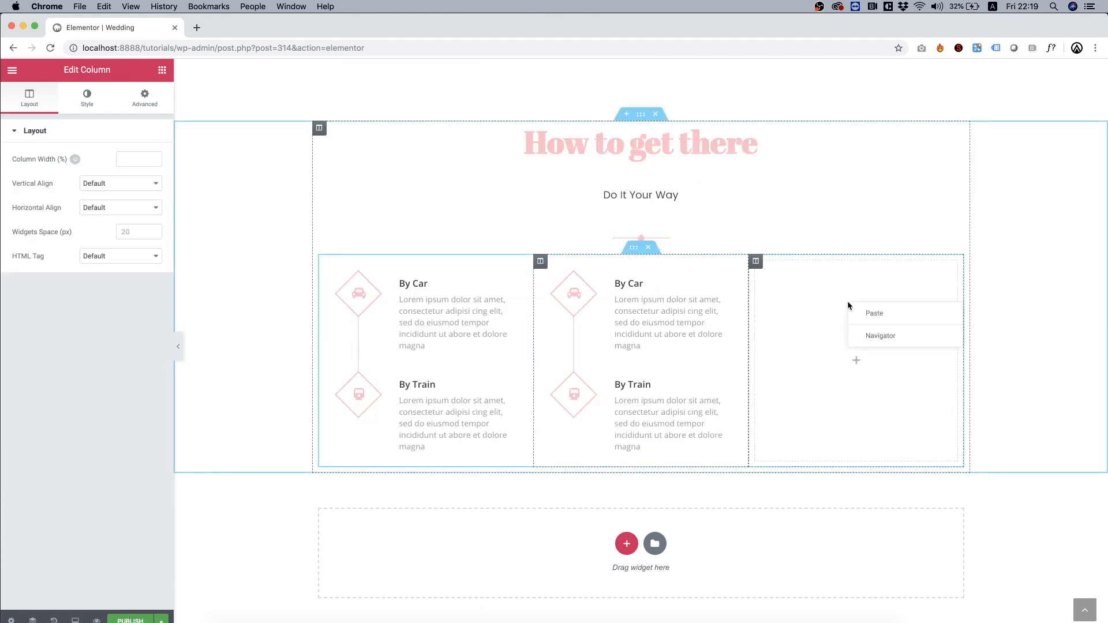
{"action": "left_click", "coordinate": [751, 267]}
{"action": "right_click", "coordinate": [752, 267]}
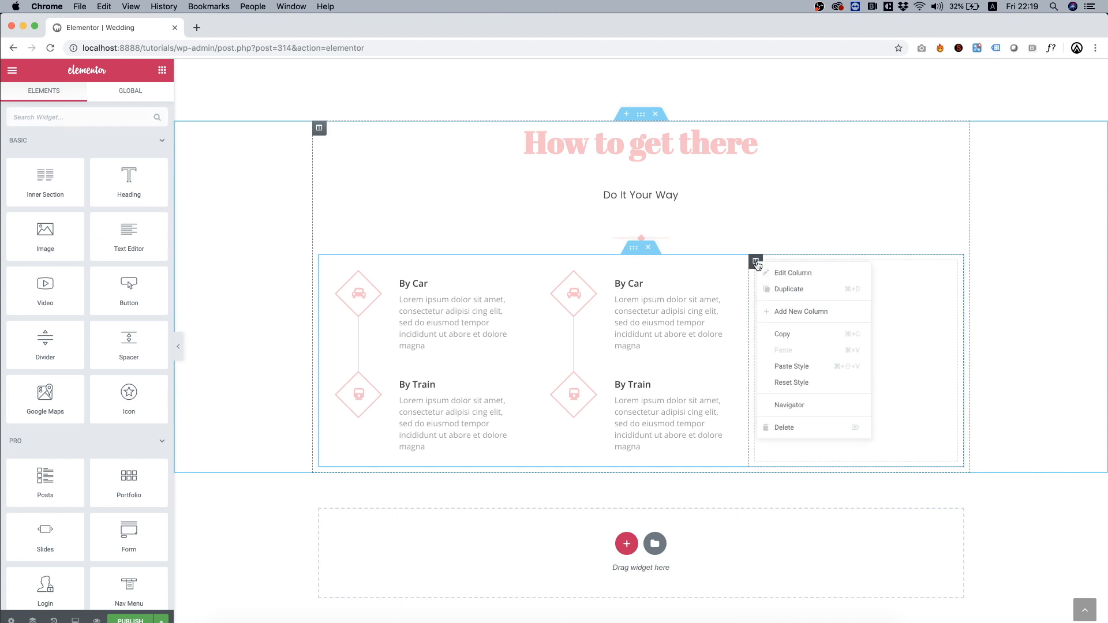
{"action": "left_click", "coordinate": [791, 424]}
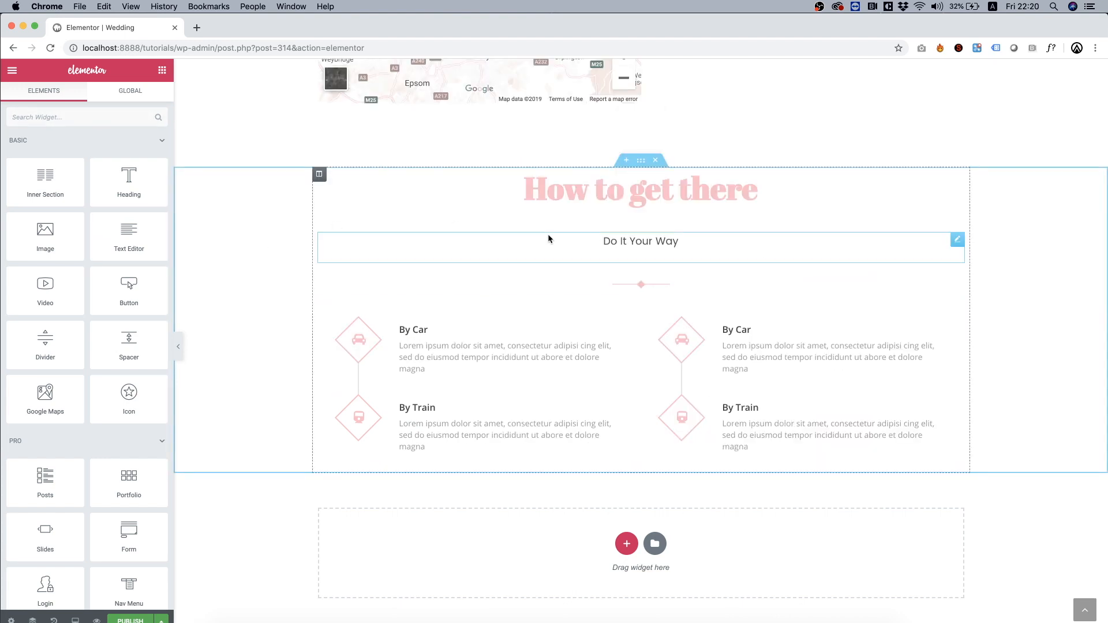
Give the section a classic pale pink background
{"action": "right_click", "coordinate": [245, 215]}
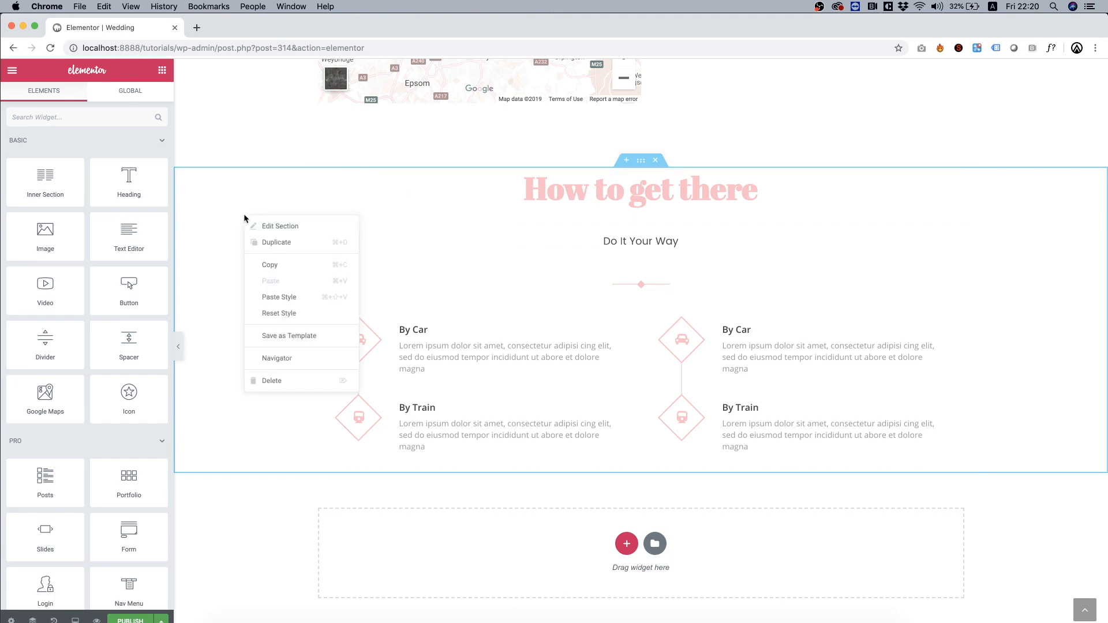
{"action": "left_click", "coordinate": [273, 227]}
{"action": "left_click", "coordinate": [143, 103]}
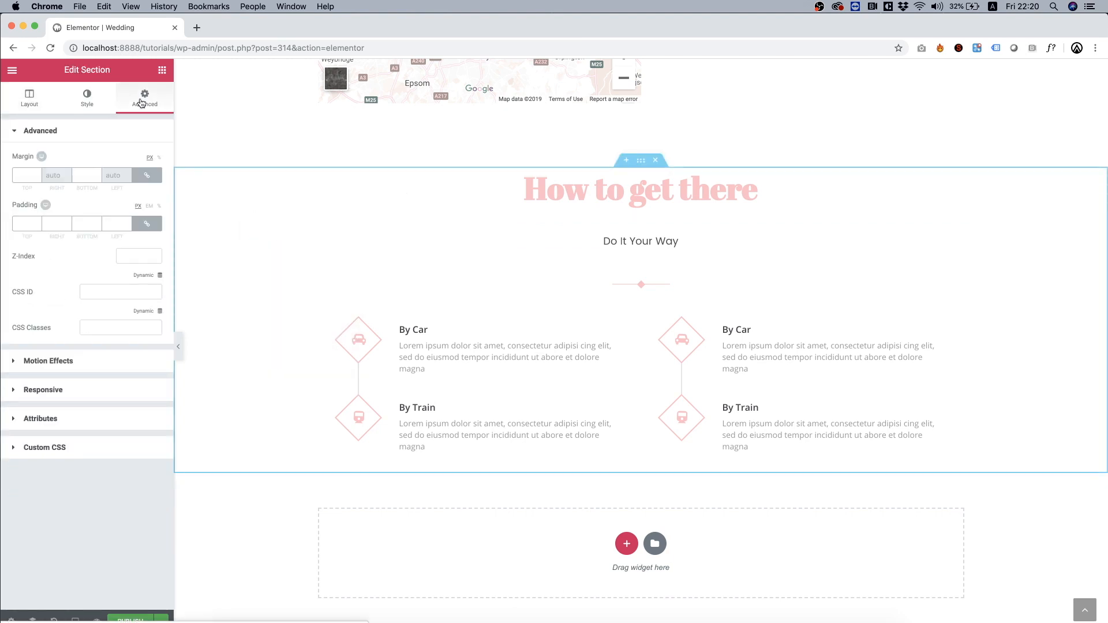
{"action": "left_click", "coordinate": [87, 99]}
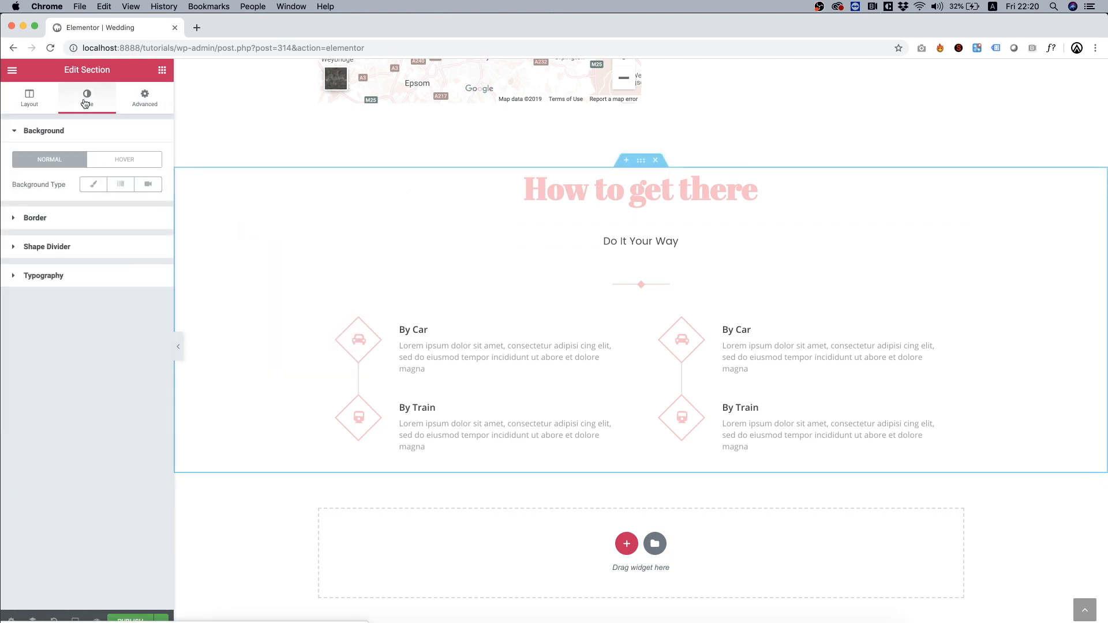
{"action": "left_click", "coordinate": [95, 184]}
{"action": "left_click", "coordinate": [146, 207]}
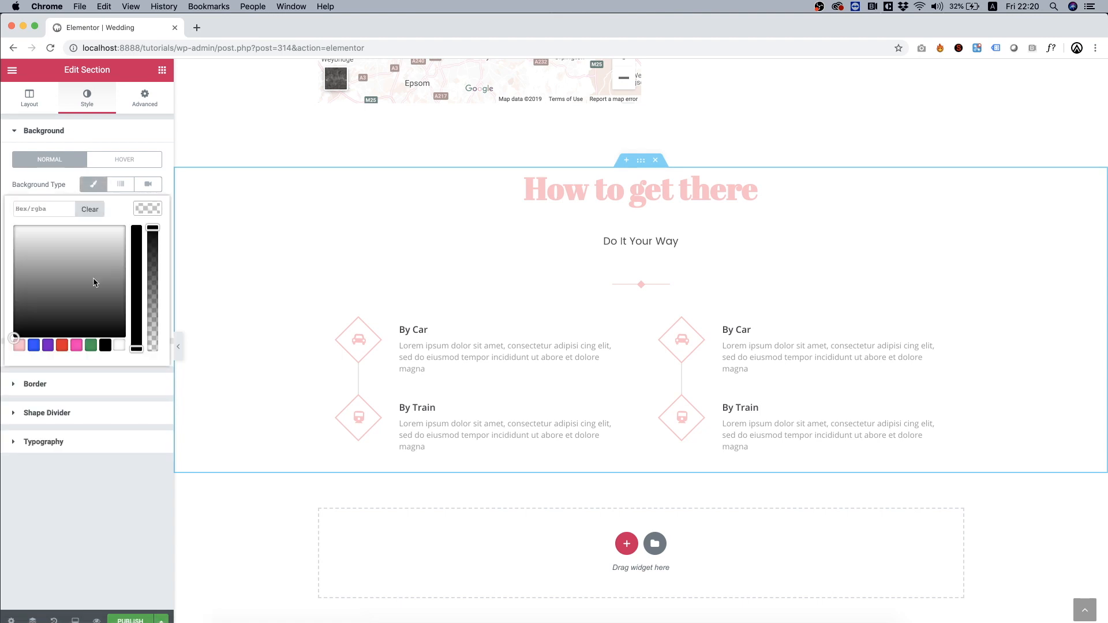
{"action": "left_click", "coordinate": [20, 345]}
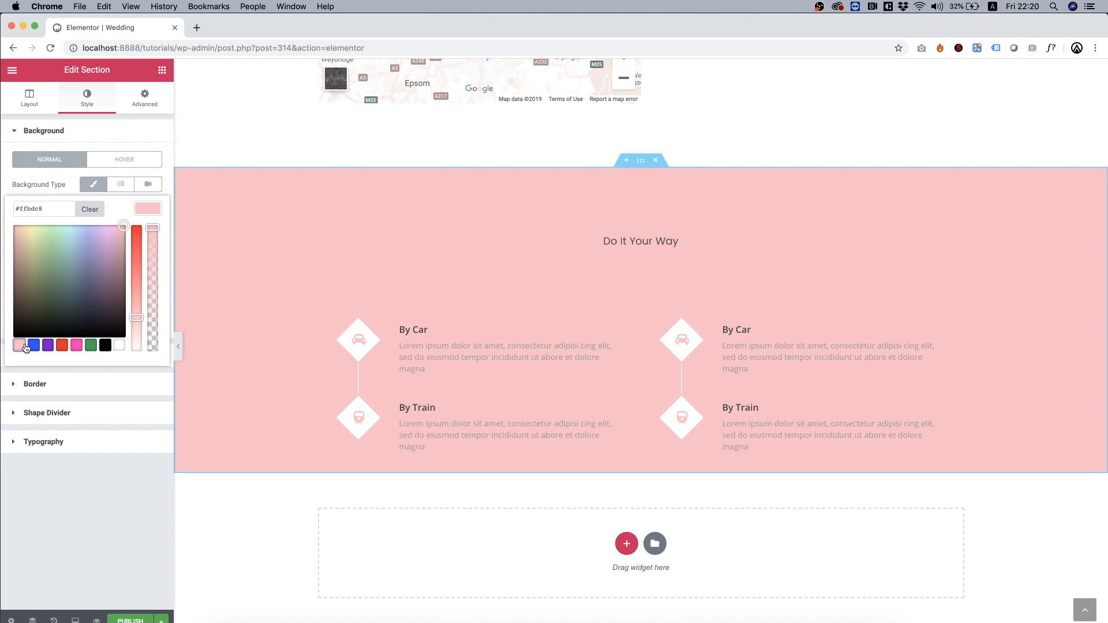
Set the section's top and bottom padding to 100
{"action": "left_click", "coordinate": [145, 99]}
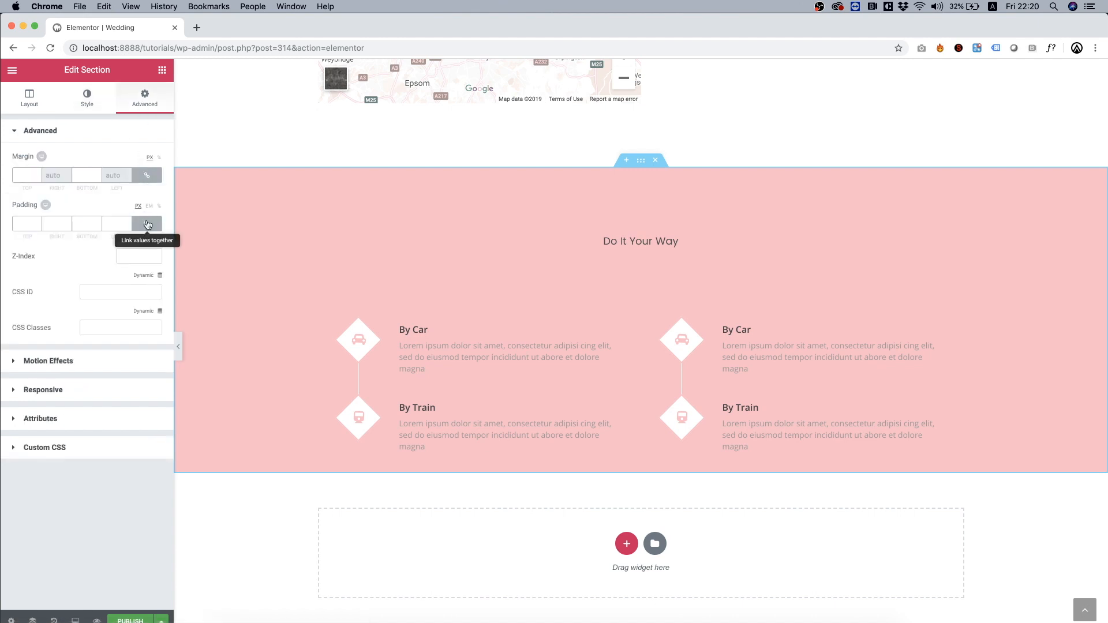
{"action": "left_click", "coordinate": [25, 224]}
{"action": "type", "text": "100"}
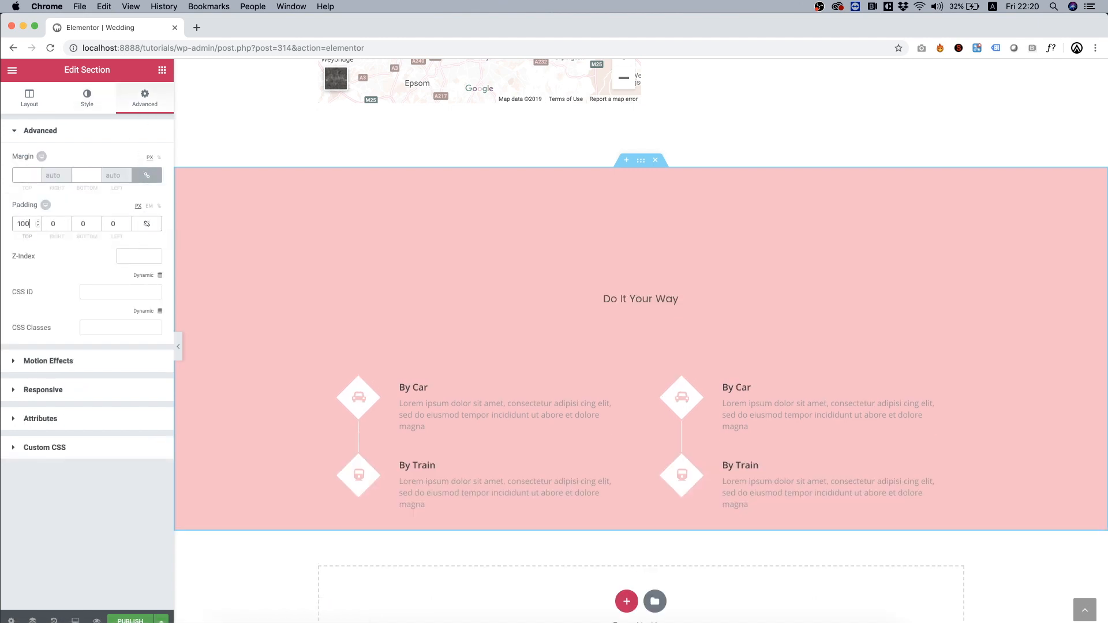
{"action": "key", "text": "Tab"}
{"action": "type", "text": "100"}
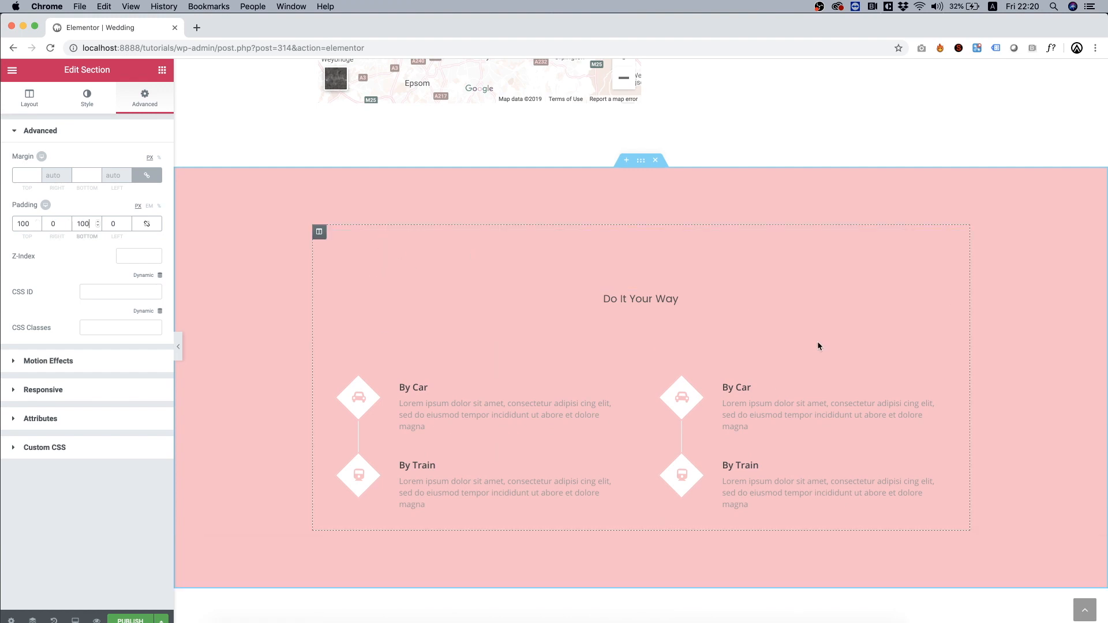
Give the inner column a classic white background
{"action": "left_click", "coordinate": [321, 233]}
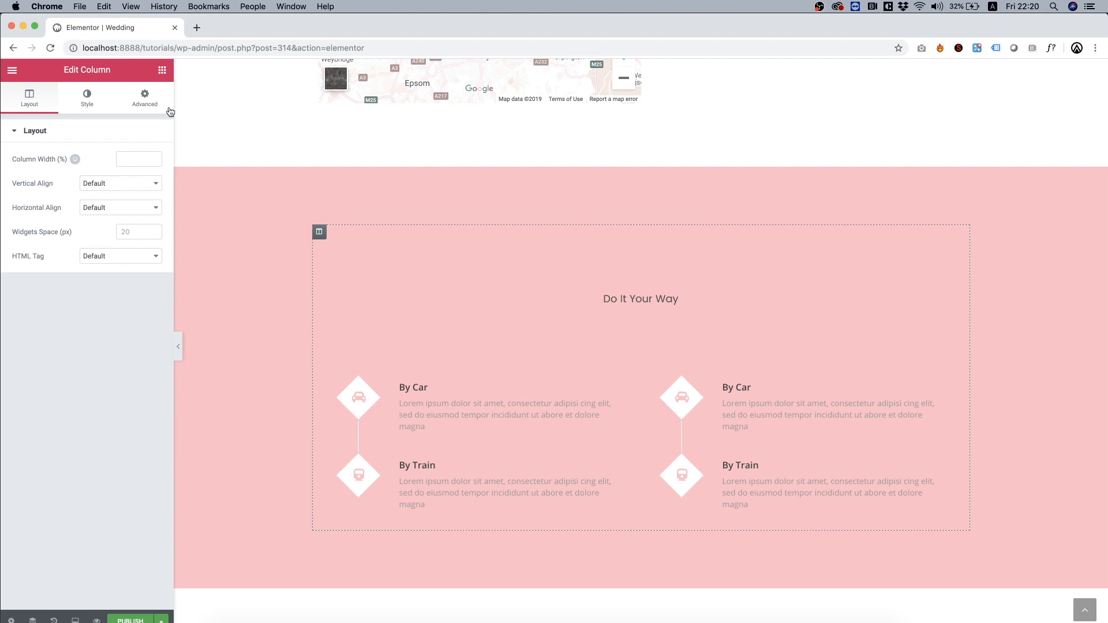
{"action": "left_click", "coordinate": [149, 100]}
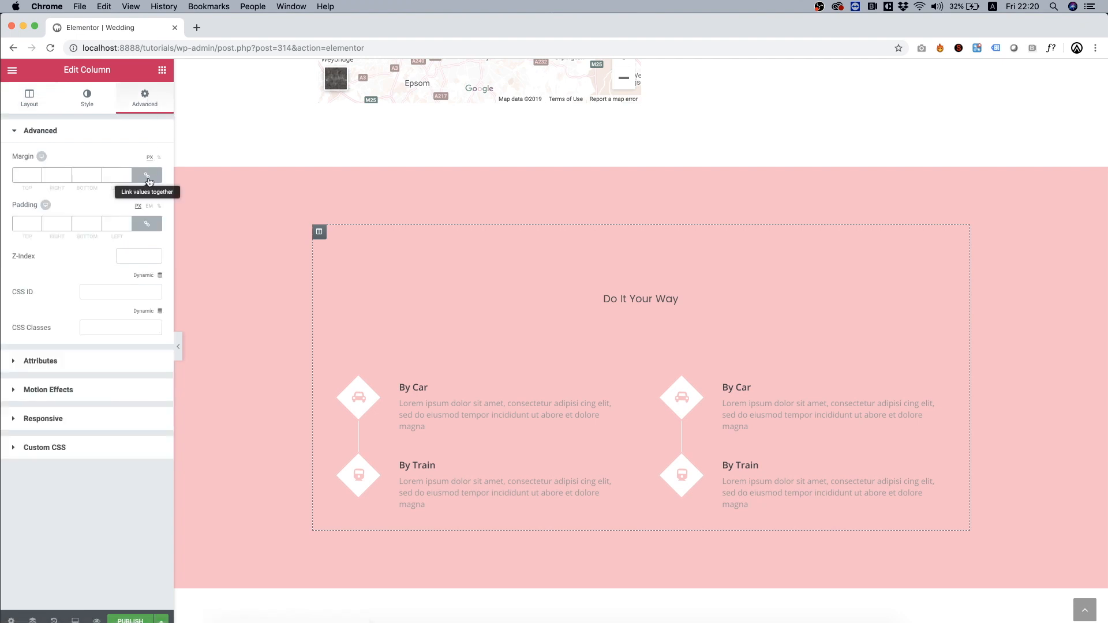
{"action": "left_click", "coordinate": [87, 99]}
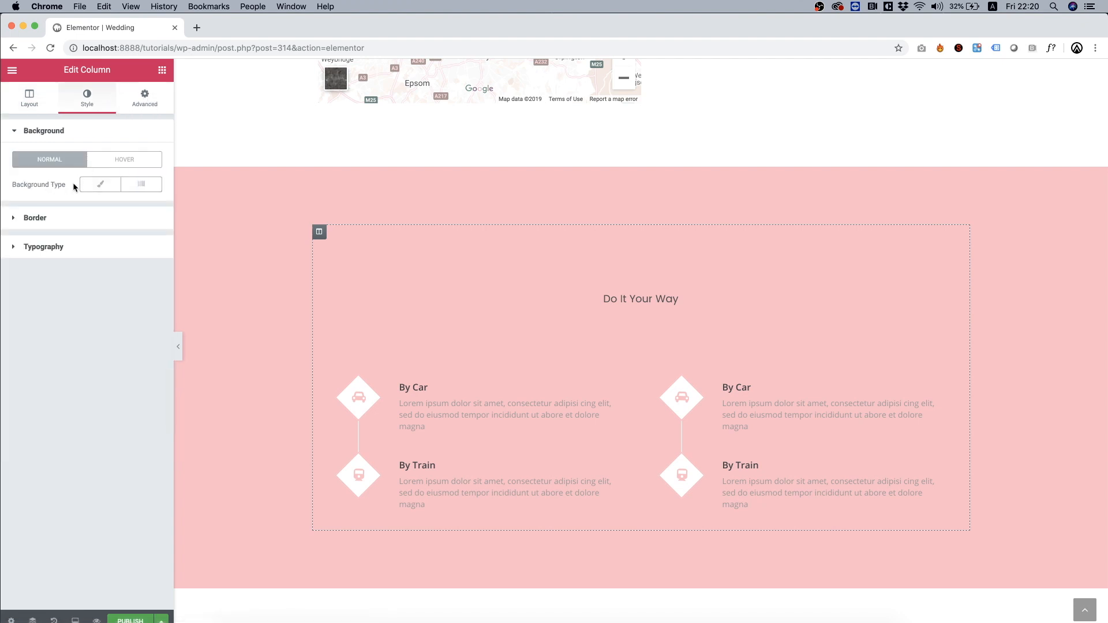
{"action": "left_click", "coordinate": [92, 185]}
{"action": "left_click", "coordinate": [148, 208]}
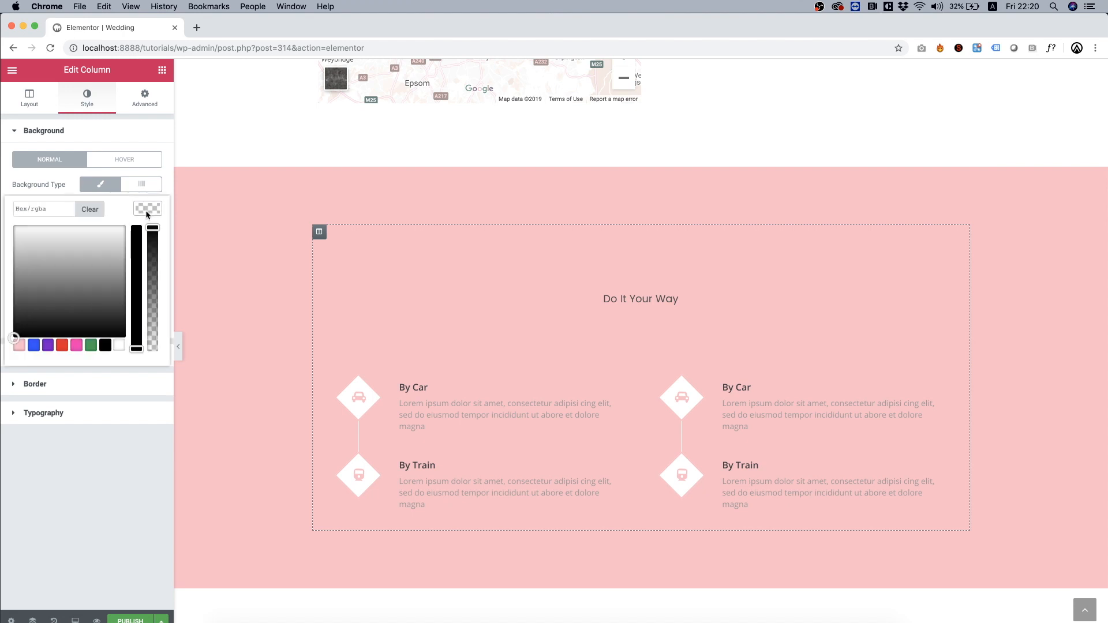
{"action": "left_click_drag", "start_coordinate": [54, 259], "coordinate": [1, 216]}
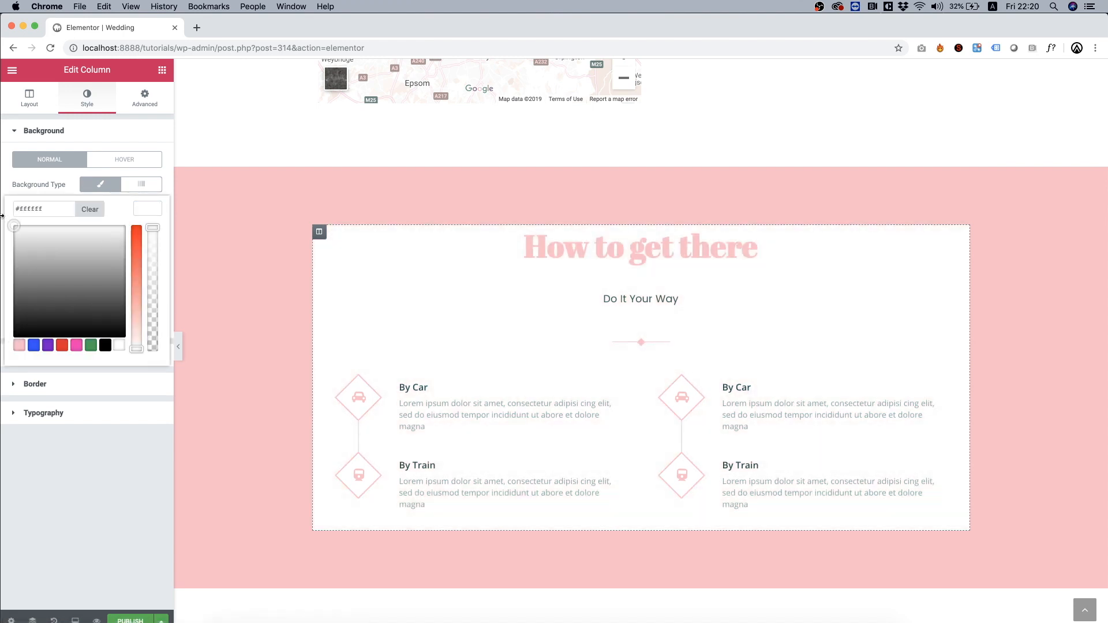
Set all four of the inner column's paddings to 100
{"action": "left_click", "coordinate": [155, 107]}
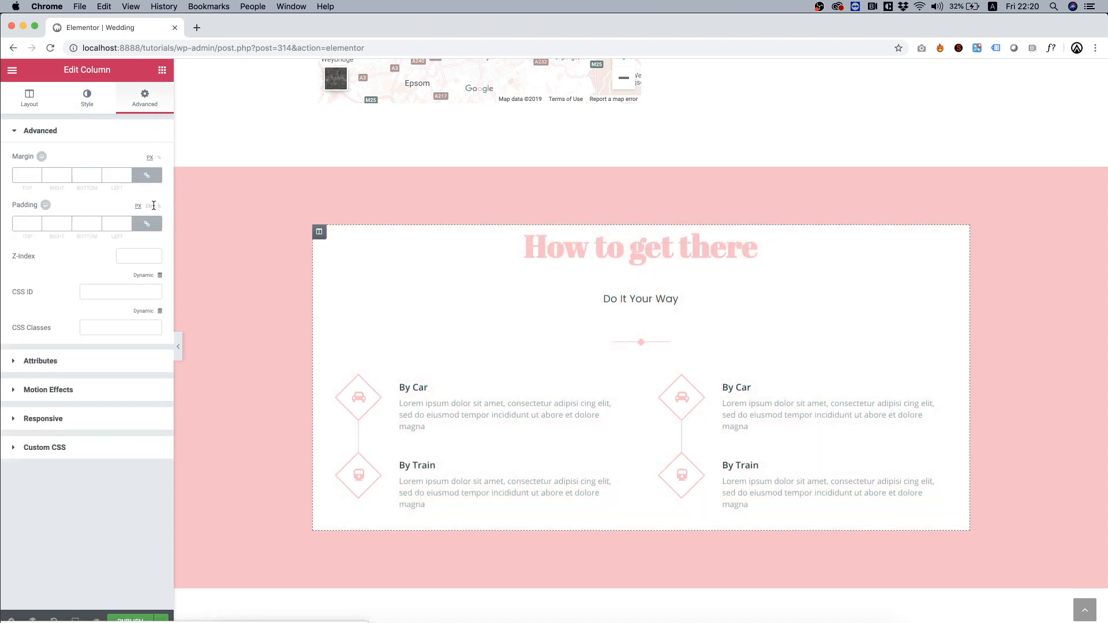
{"action": "left_click", "coordinate": [147, 224]}
{"action": "type", "text": "100"}
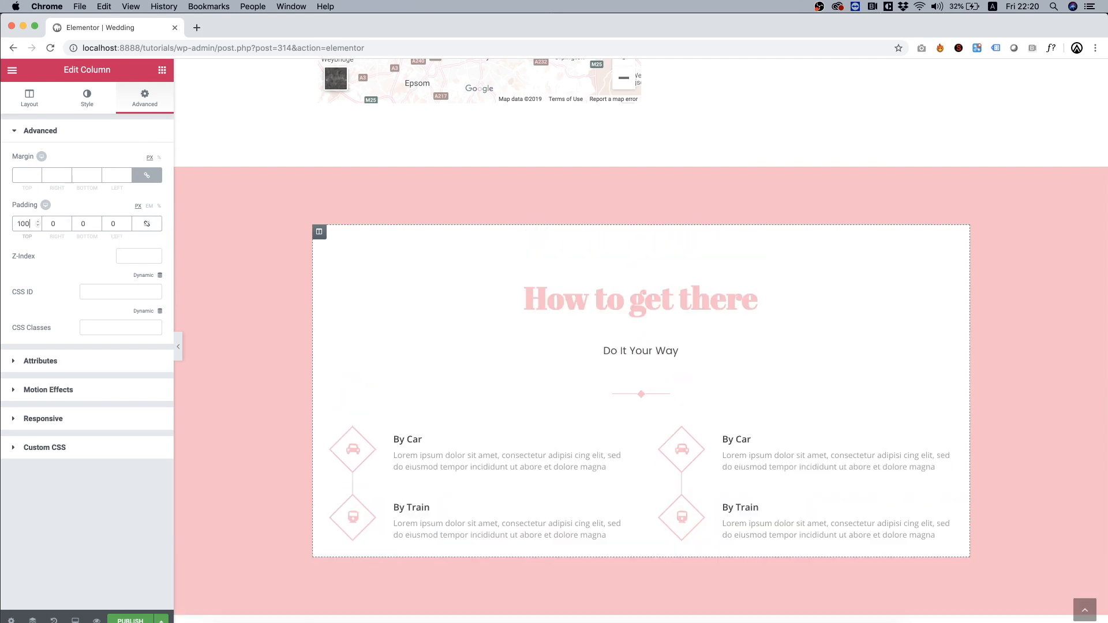
{"action": "left_click", "coordinate": [87, 224]}
{"action": "type", "text": "100"}
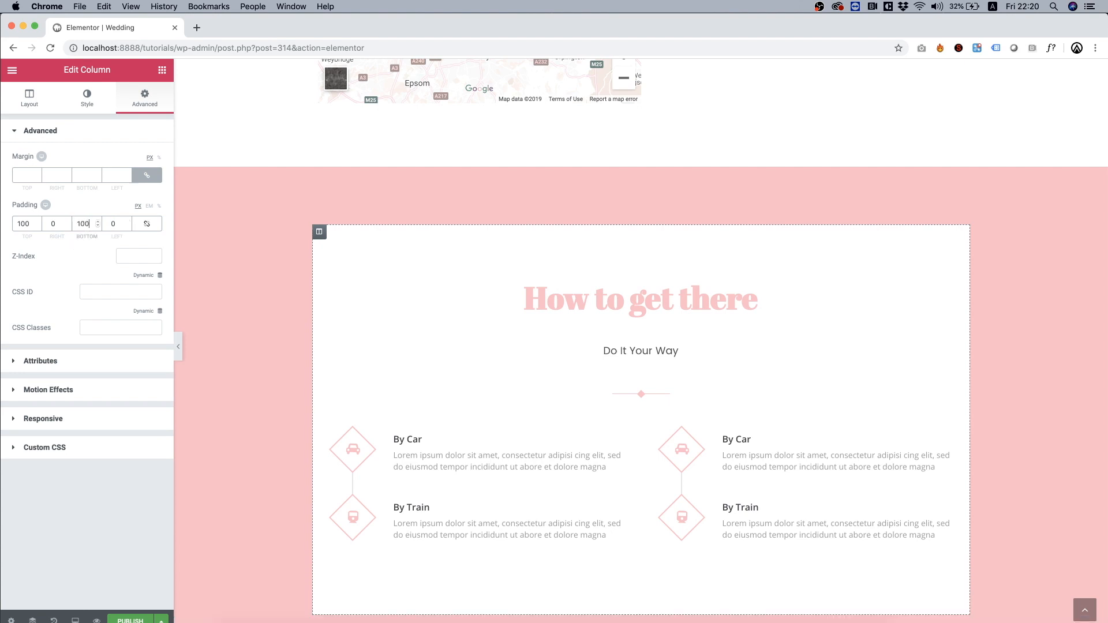
{"action": "left_click", "coordinate": [60, 226]}
{"action": "left_click", "coordinate": [153, 226]}
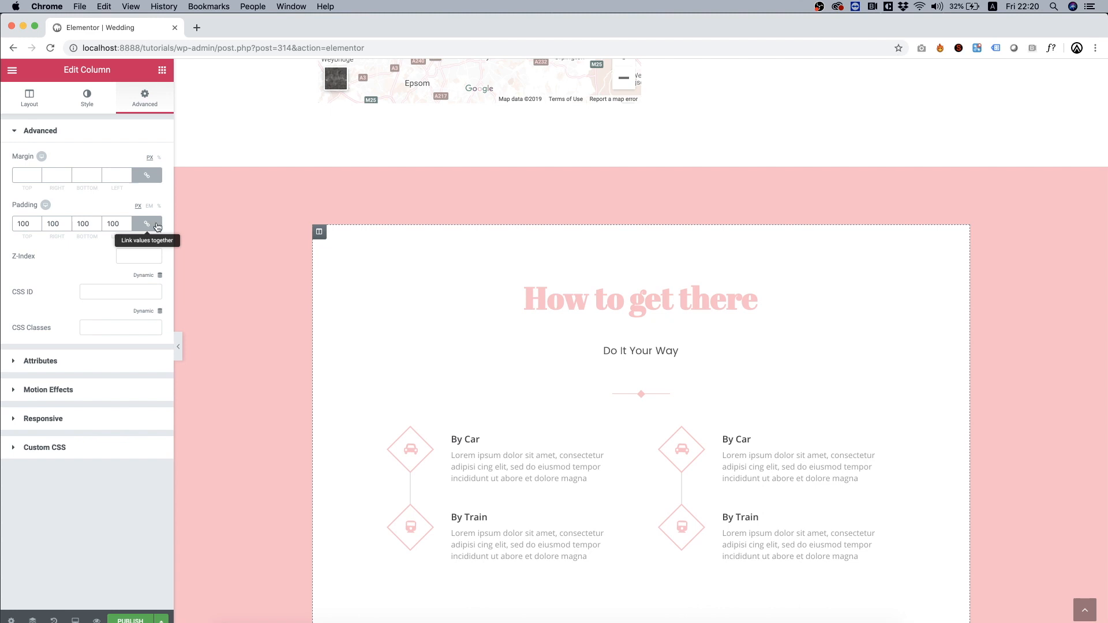
{"action": "scroll", "coordinate": [533, 271], "scroll_direction": "down", "scroll_amount": 5}
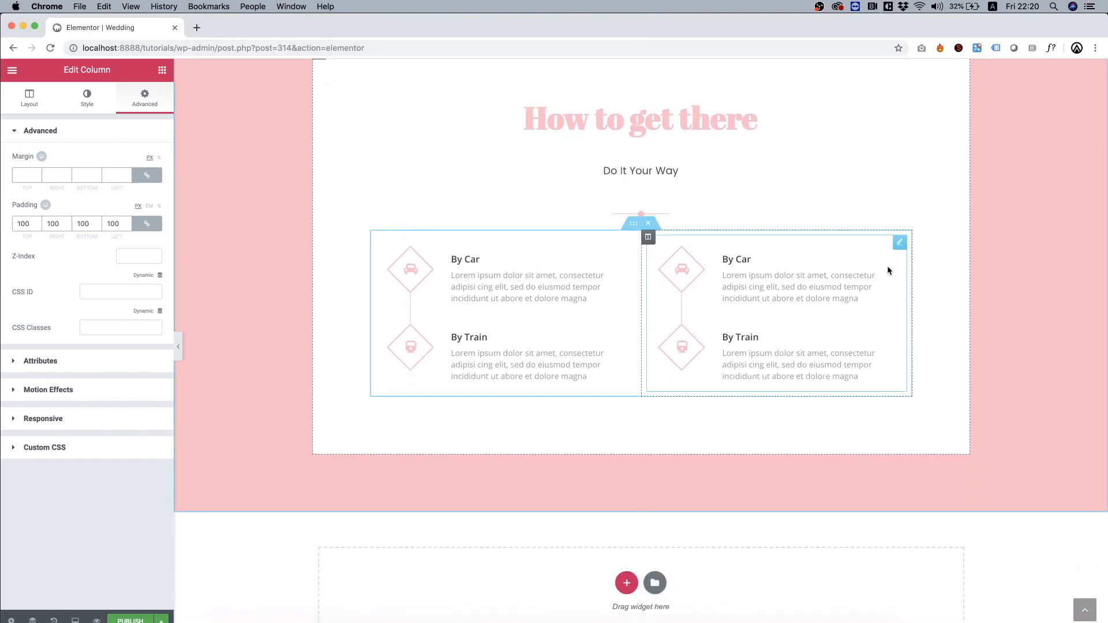
{"action": "scroll", "coordinate": [753, 168], "scroll_direction": "up", "scroll_amount": 5}
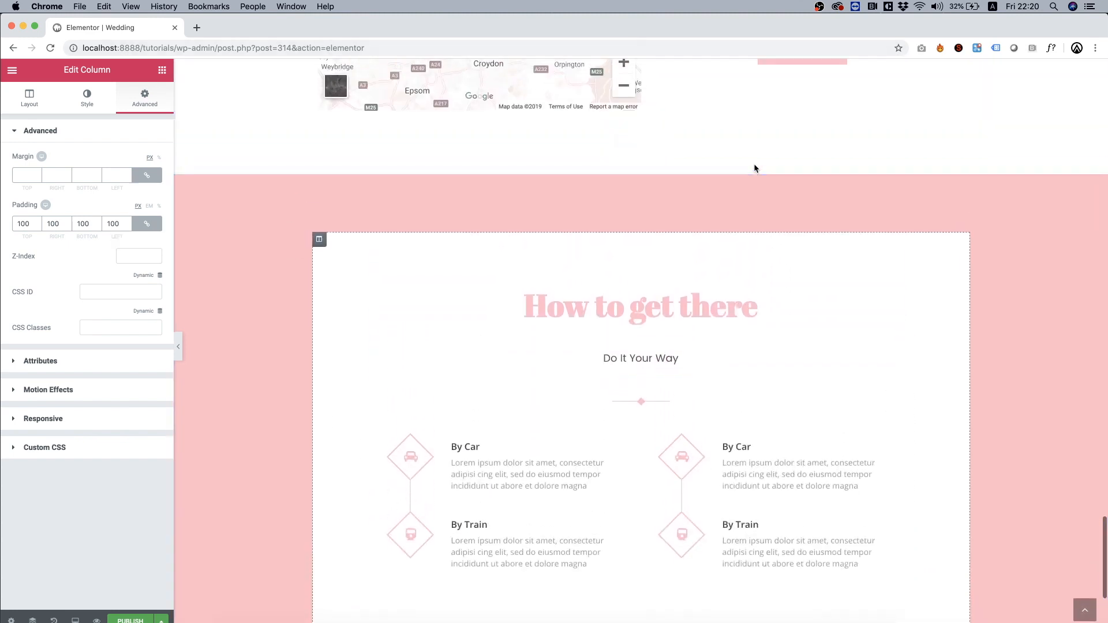
{"action": "scroll", "coordinate": [753, 164], "scroll_direction": "down", "scroll_amount": 2}
Raise the pink section's top and bottom padding to 200
{"action": "right_click", "coordinate": [222, 219]}
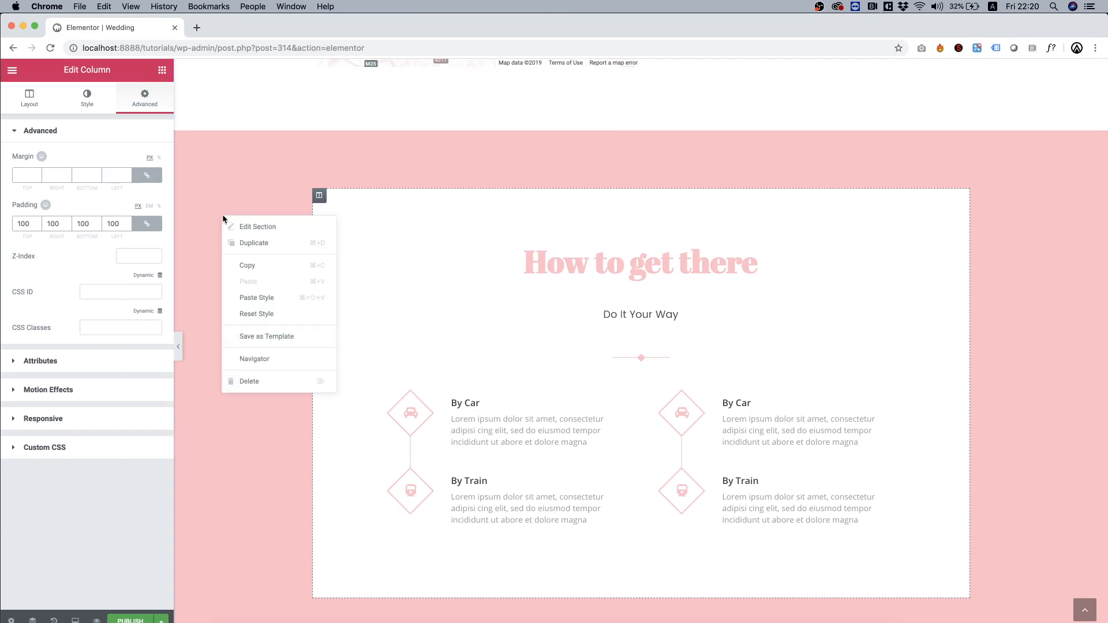
{"action": "left_click", "coordinate": [249, 227]}
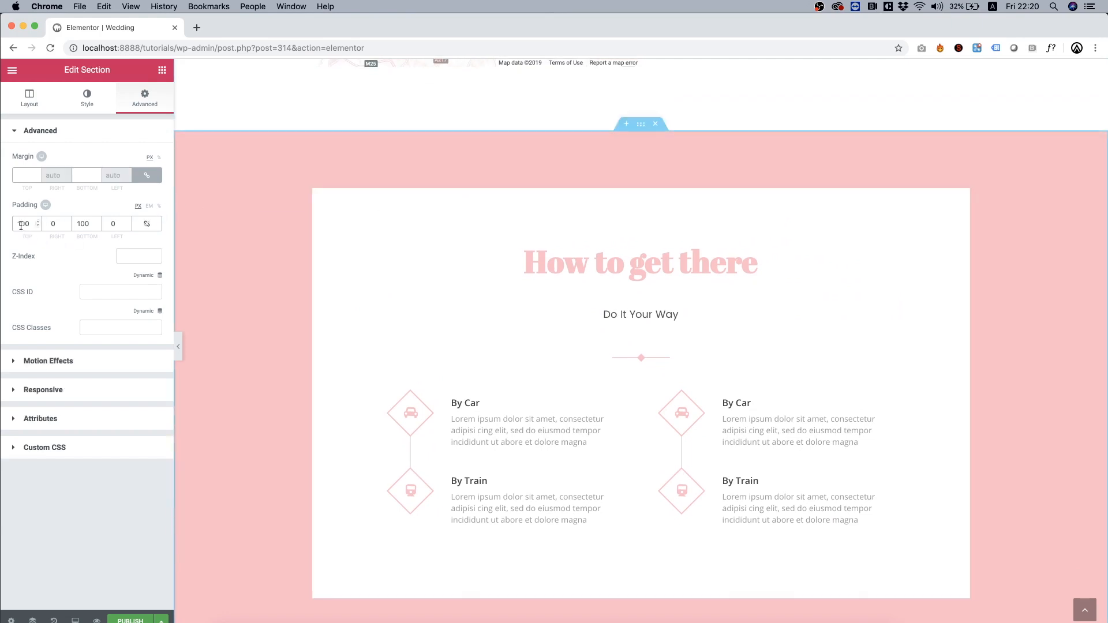
{"action": "type", "text": "2"}
{"action": "type", "text": "2"}
{"action": "scroll", "coordinate": [458, 191], "scroll_direction": "down", "scroll_amount": 3}
{"action": "scroll", "coordinate": [458, 192], "scroll_direction": "up", "scroll_amount": 6}
{"action": "scroll", "coordinate": [458, 191], "scroll_direction": "up", "scroll_amount": 5}
{"action": "scroll", "coordinate": [459, 191], "scroll_direction": "down", "scroll_amount": 12}
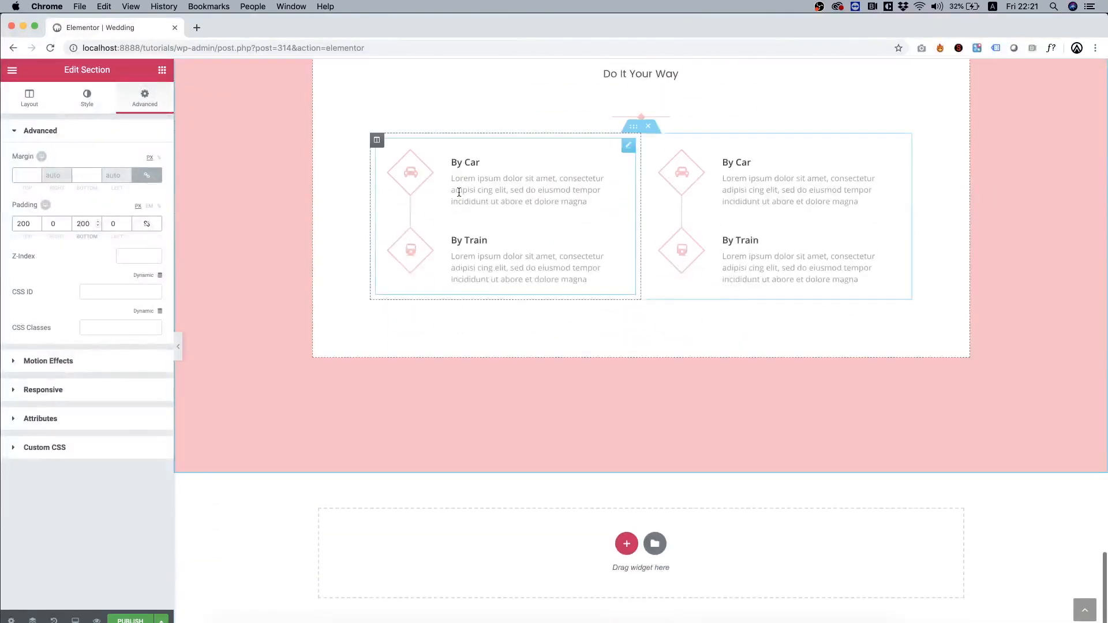
{"action": "scroll", "coordinate": [458, 192], "scroll_direction": "up", "scroll_amount": 5}
{"action": "scroll", "coordinate": [458, 191], "scroll_direction": "down", "scroll_amount": 3}
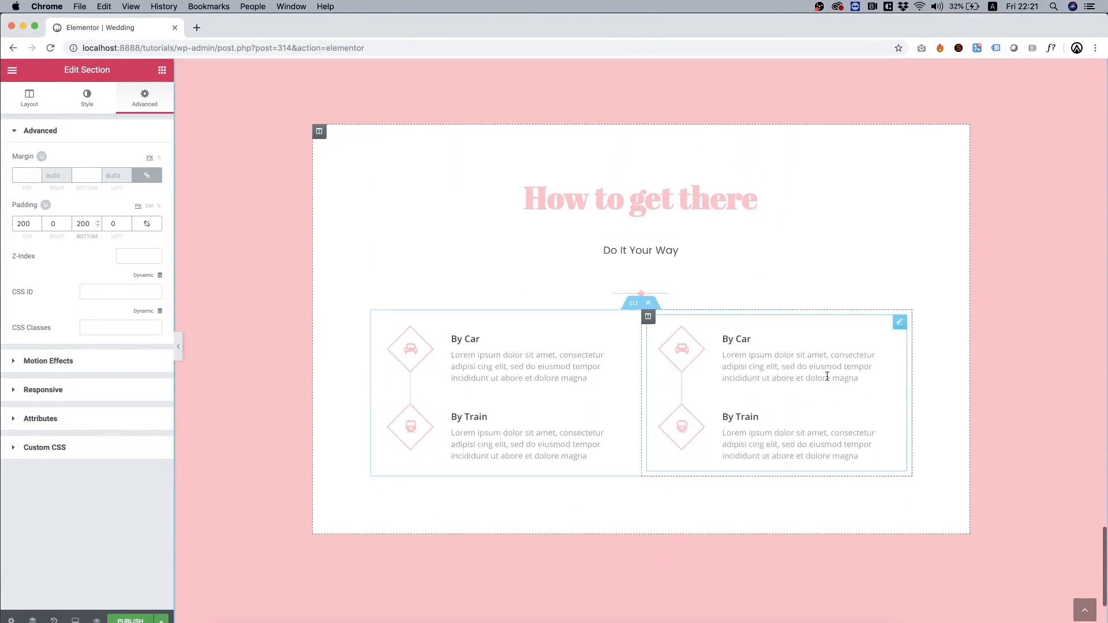
In the right bullet list, retitle the first item 'By Bicycle' with a bicycle icon
{"action": "left_click", "coordinate": [755, 357]}
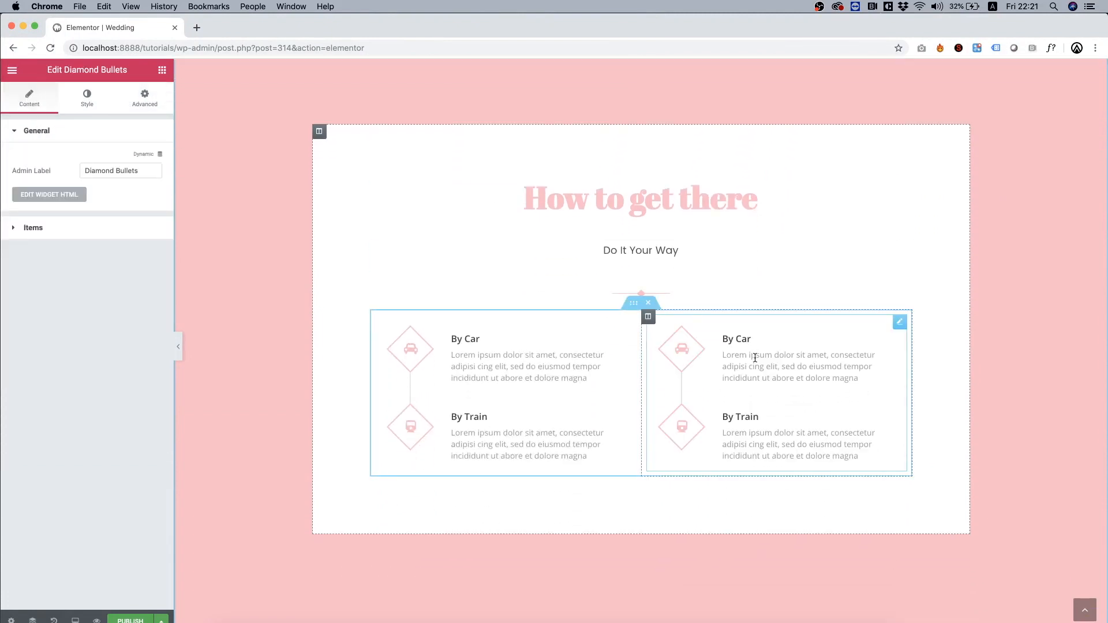
{"action": "left_click", "coordinate": [40, 230]}
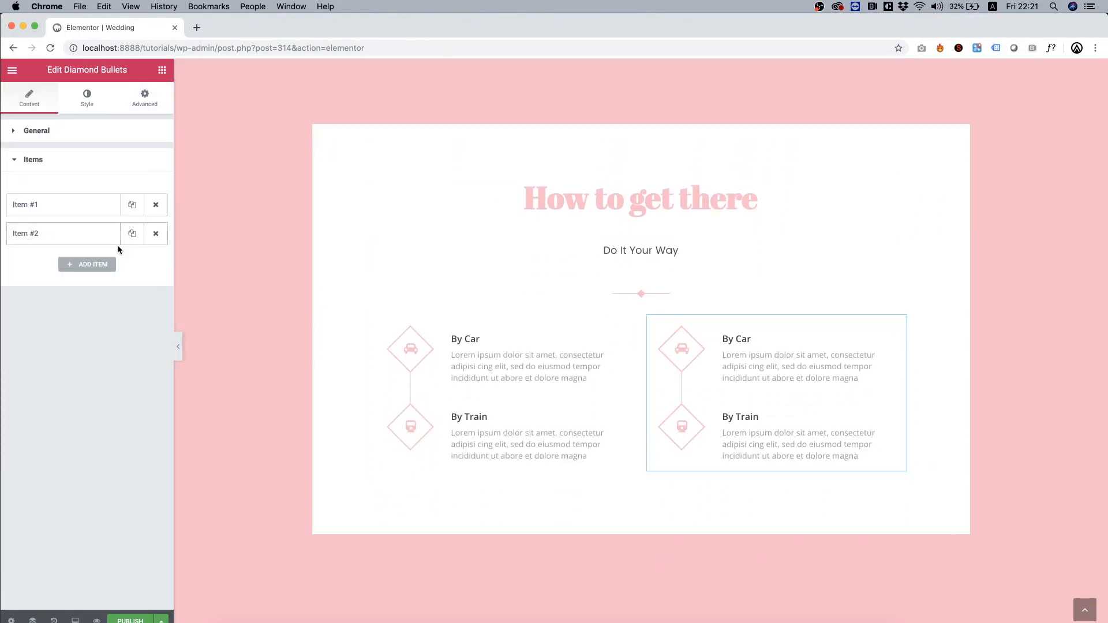
{"action": "left_click", "coordinate": [67, 205]}
{"action": "left_click", "coordinate": [117, 233]}
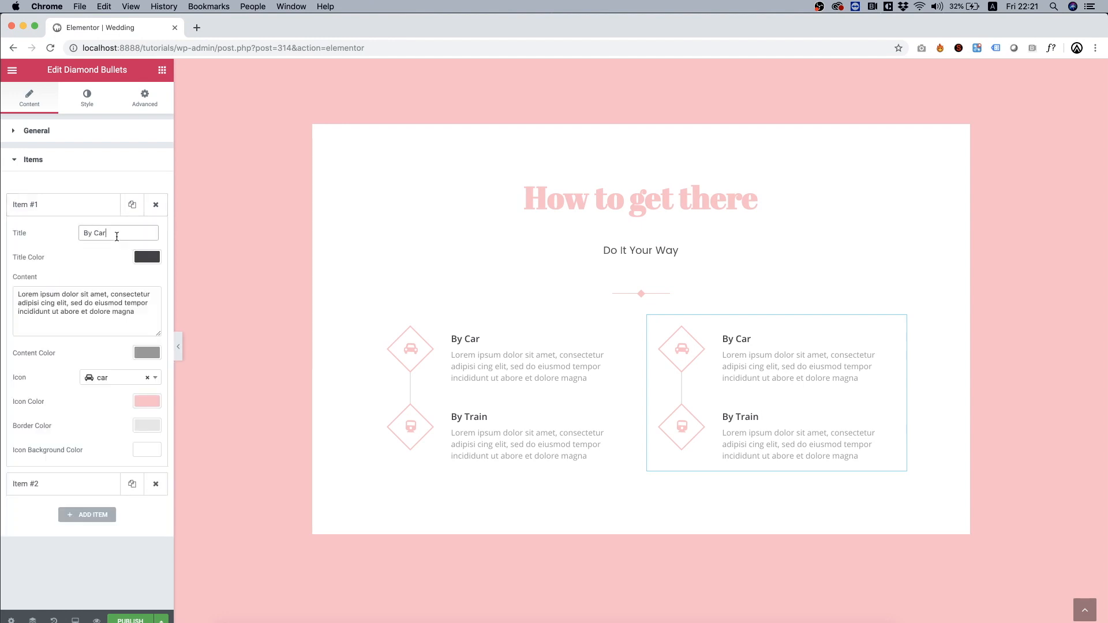
{"action": "key", "text": "BackSpace"}
{"action": "key", "text": "BackSpace"}
{"action": "key", "text": "BackSpace"}
{"action": "type", "text": "Byc"}
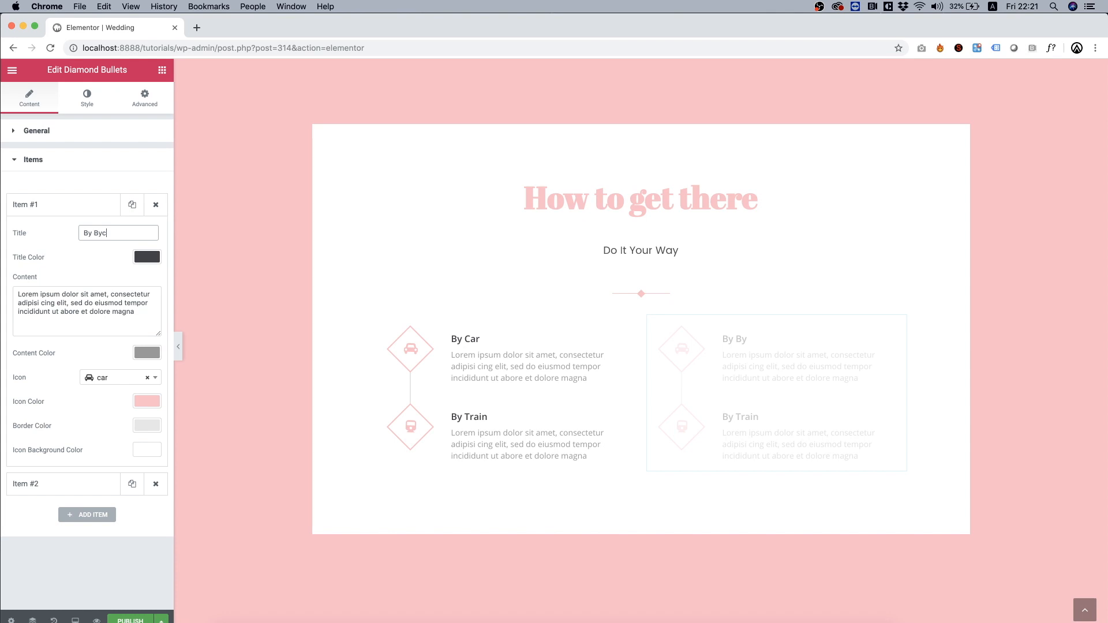
{"action": "key", "text": "BackSpace"}
{"action": "key", "text": "BackSpace"}
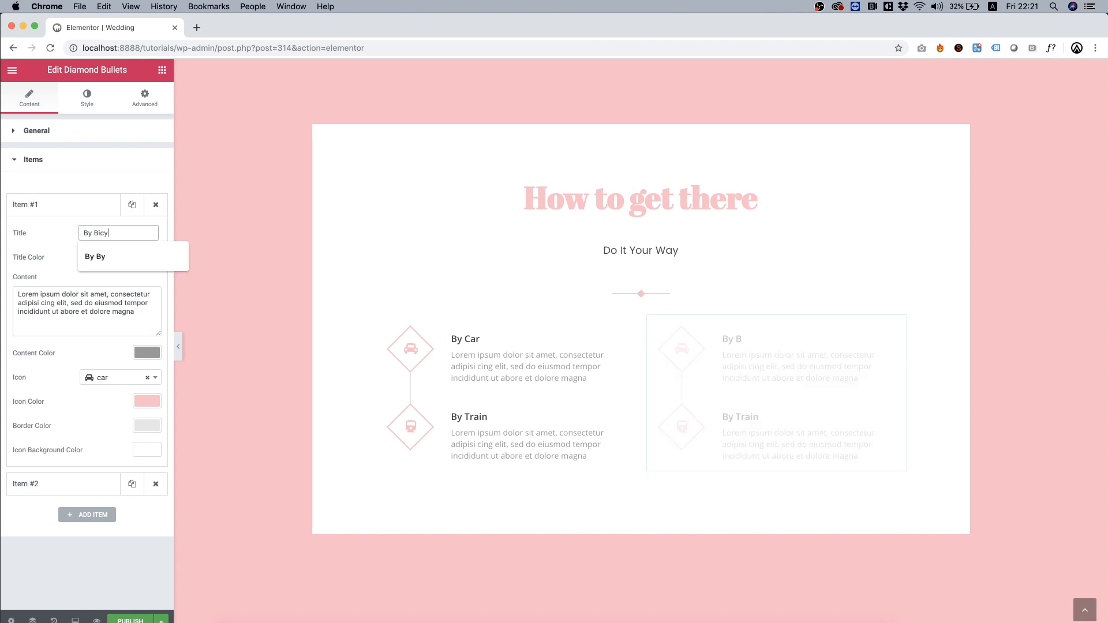
{"action": "type", "text": "icycle"}
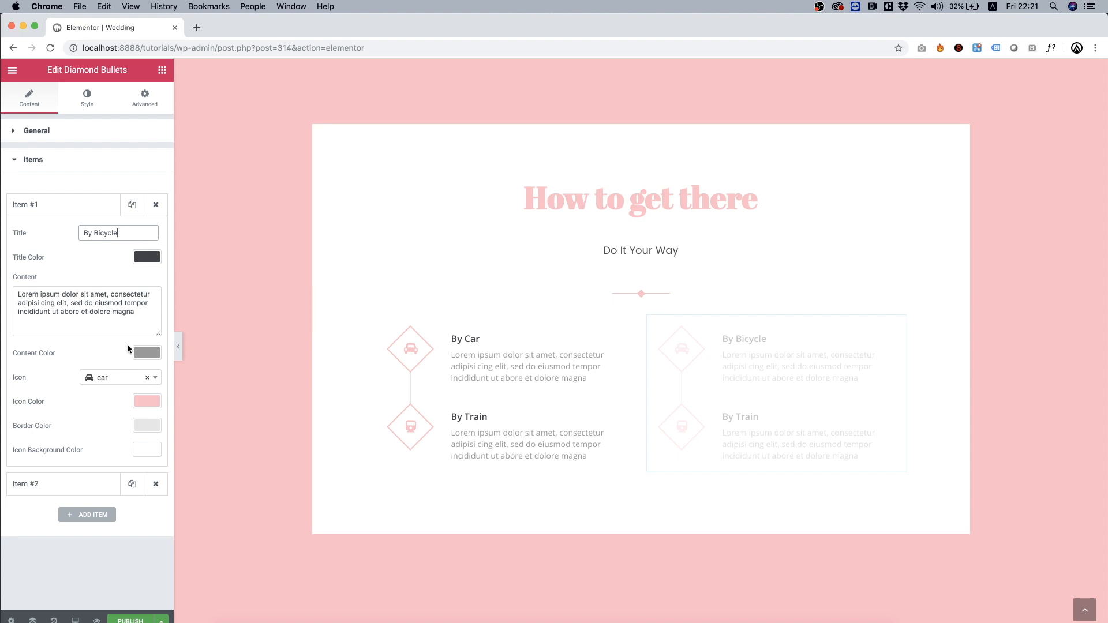
{"action": "left_click", "coordinate": [100, 381]}
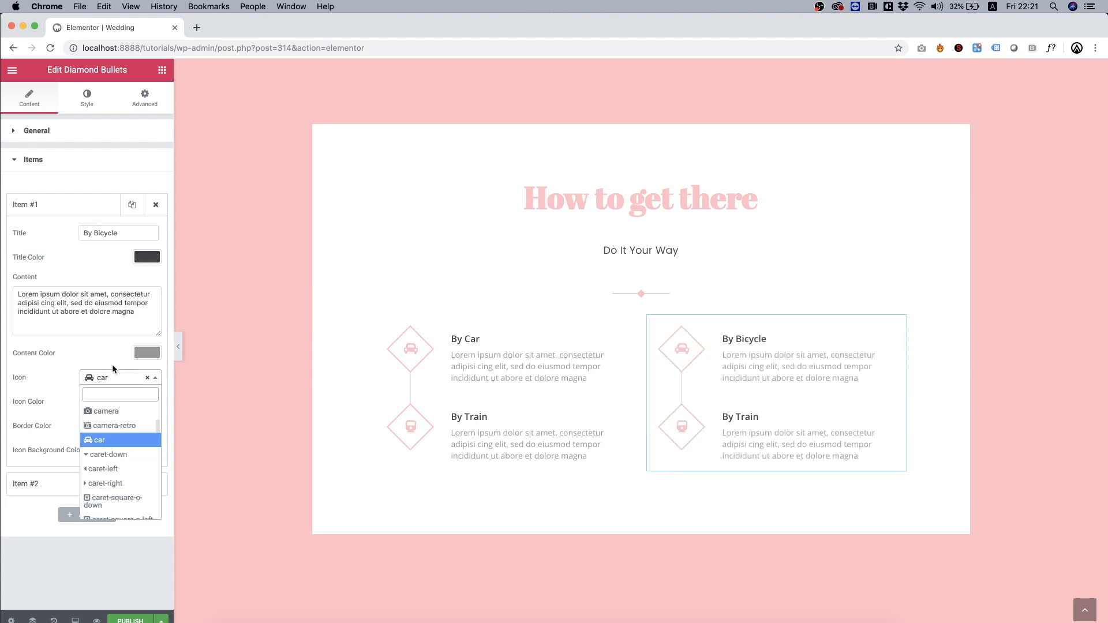
{"action": "type", "text": "bic"}
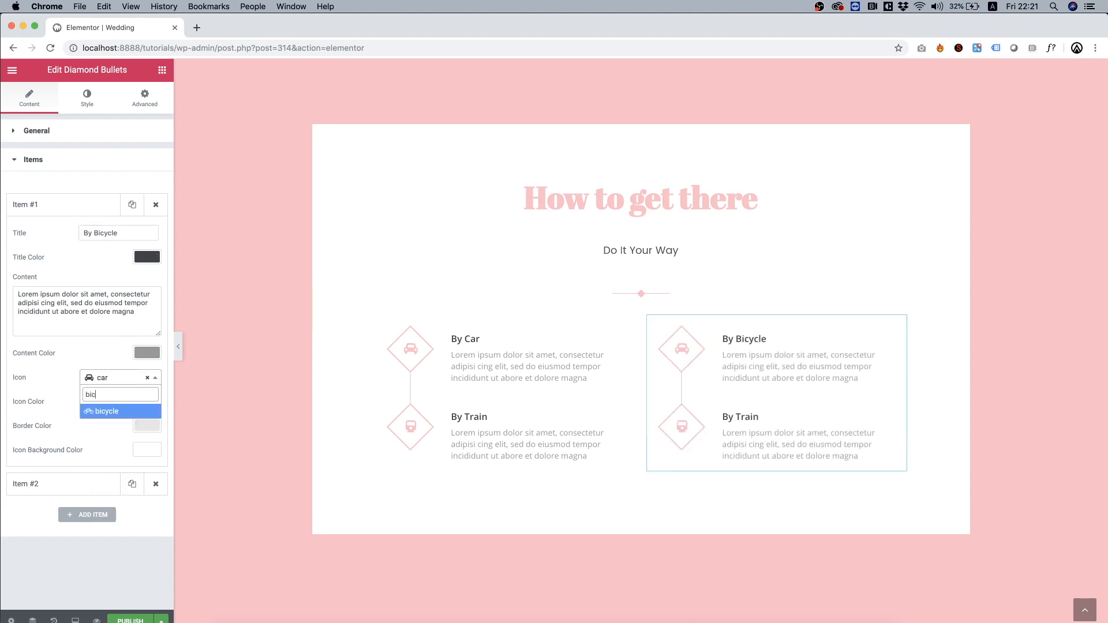
{"action": "key", "text": "Return"}
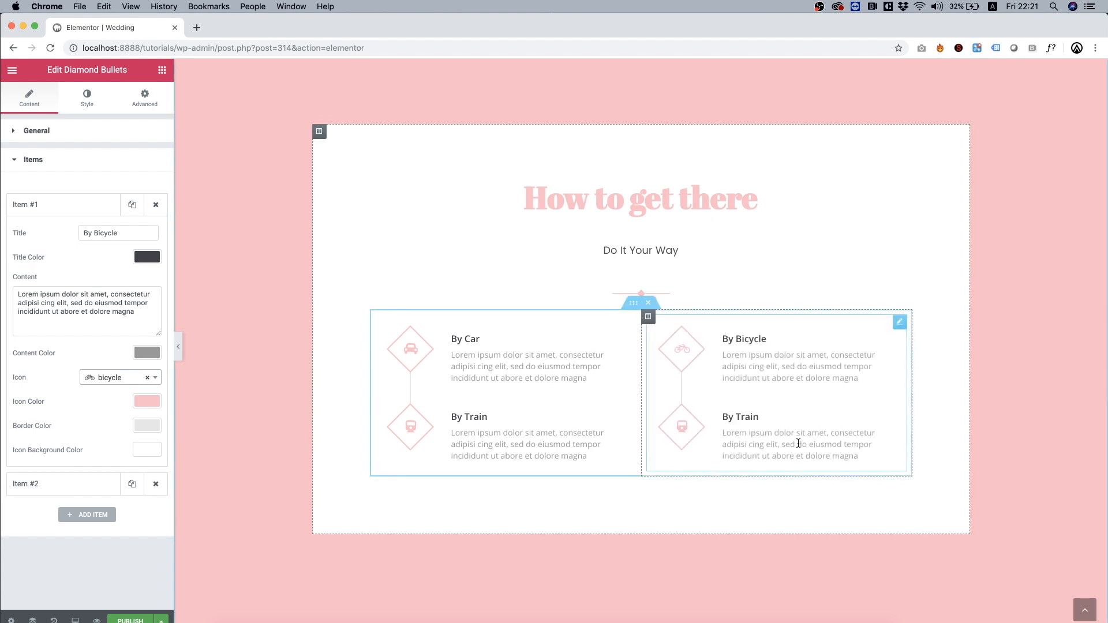
Change the second item to 'By Plane' with a plane icon
{"action": "left_click", "coordinate": [70, 487]}
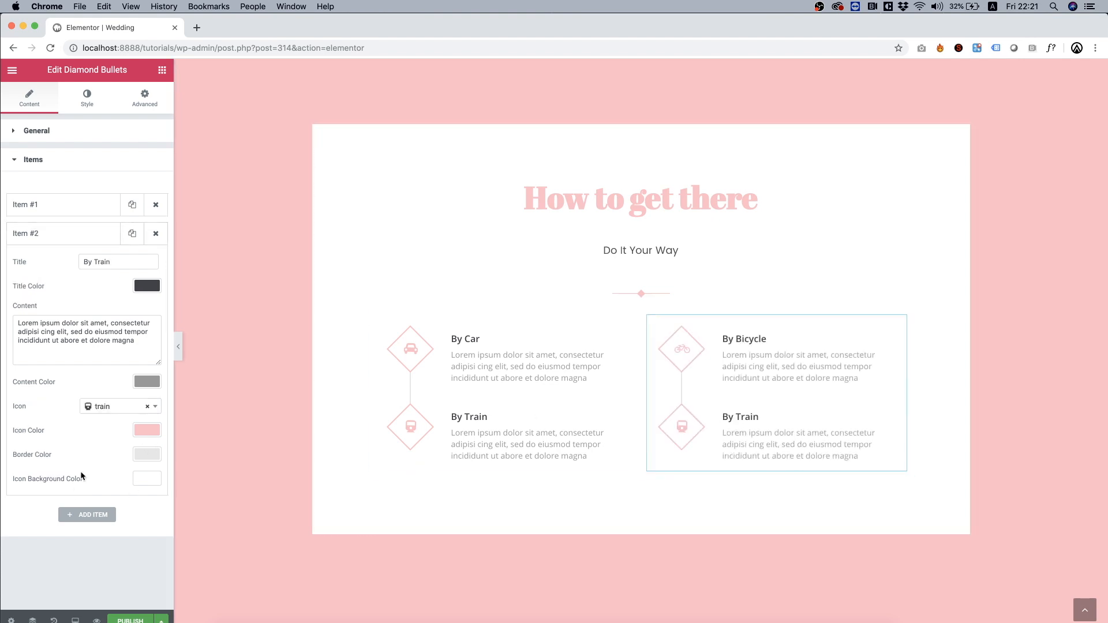
{"action": "left_click", "coordinate": [107, 408]}
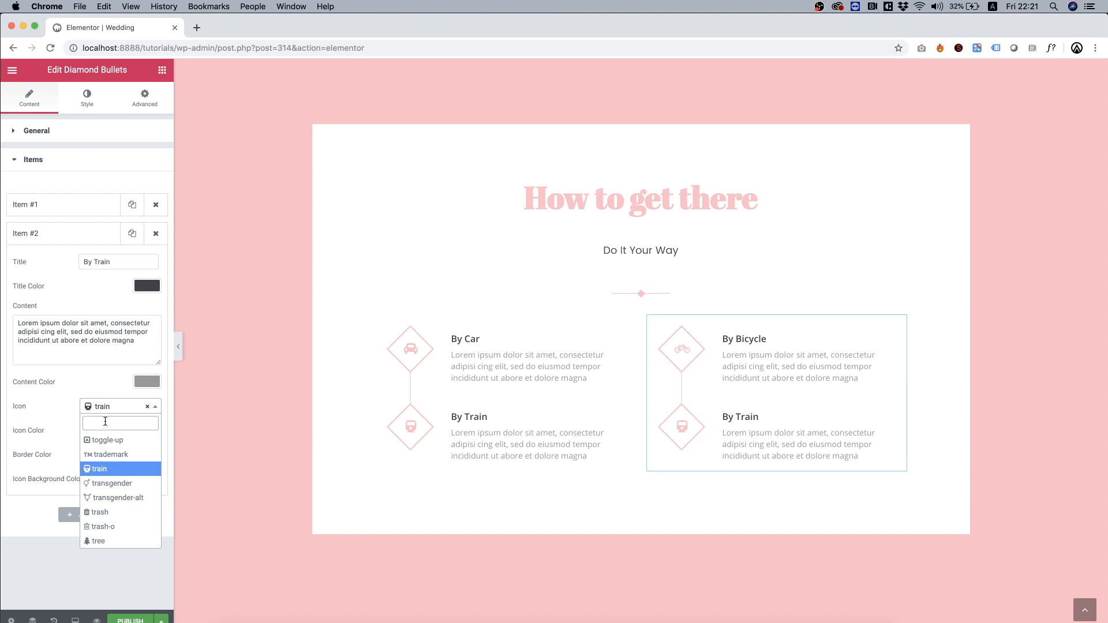
{"action": "type", "text": "plane"}
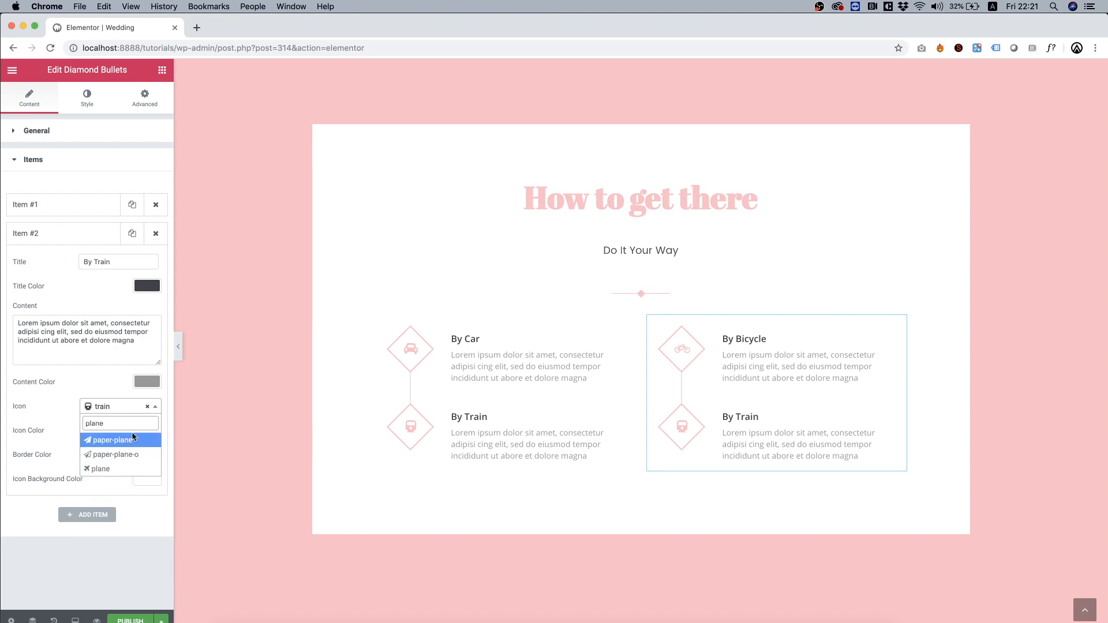
{"action": "left_click", "coordinate": [115, 468]}
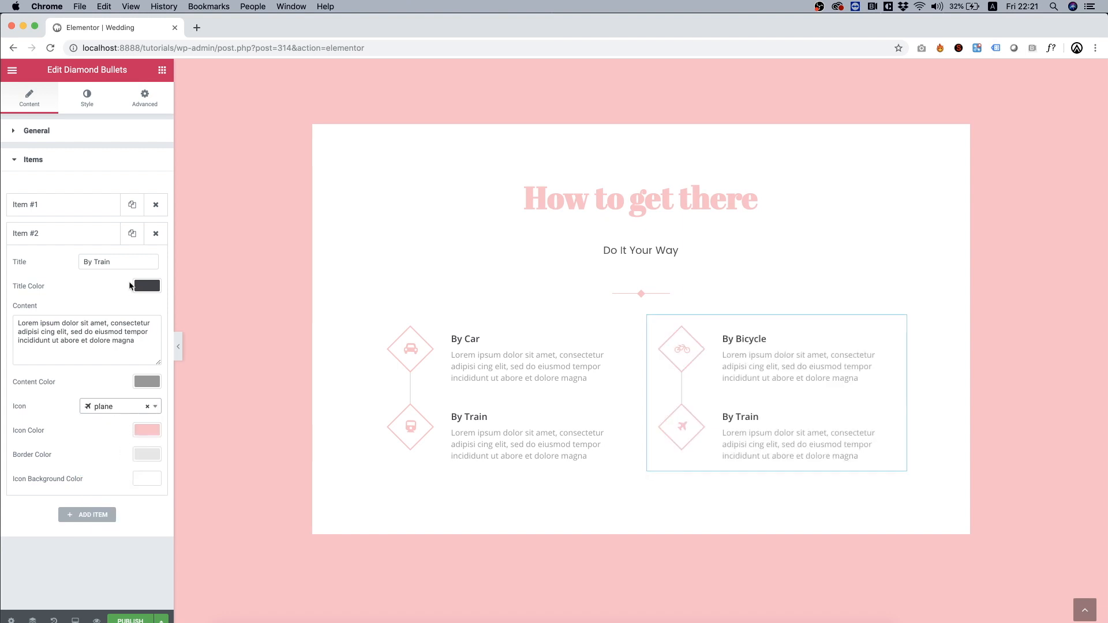
{"action": "left_click", "coordinate": [124, 265]}
{"action": "key", "text": "BackSpace"}
{"action": "key", "text": "BackSpace"}
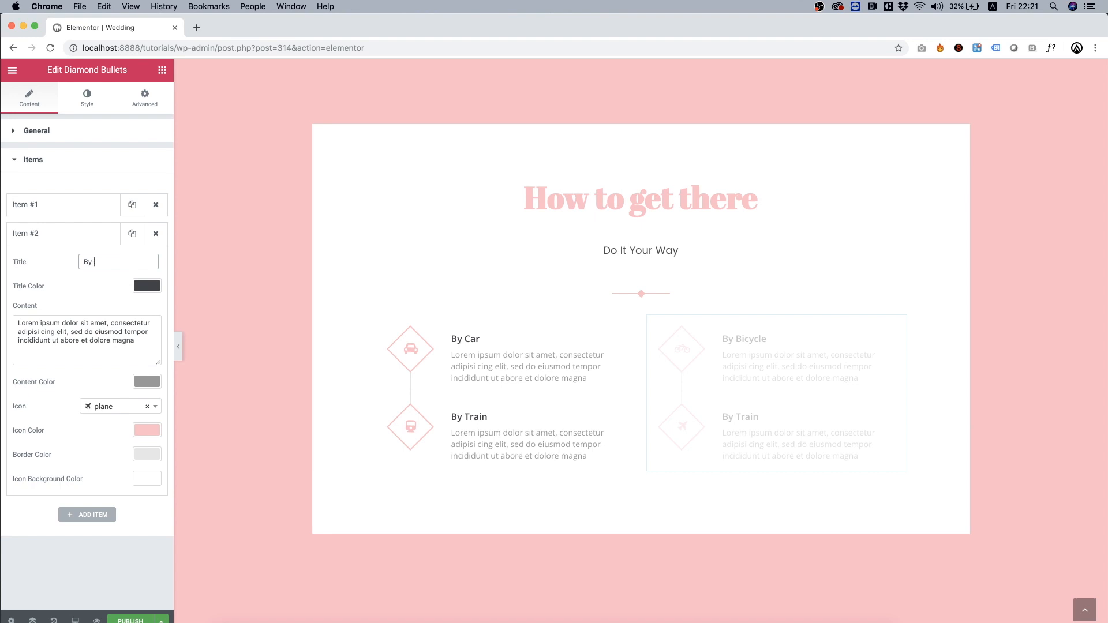
{"action": "type", "text": "Plane"}
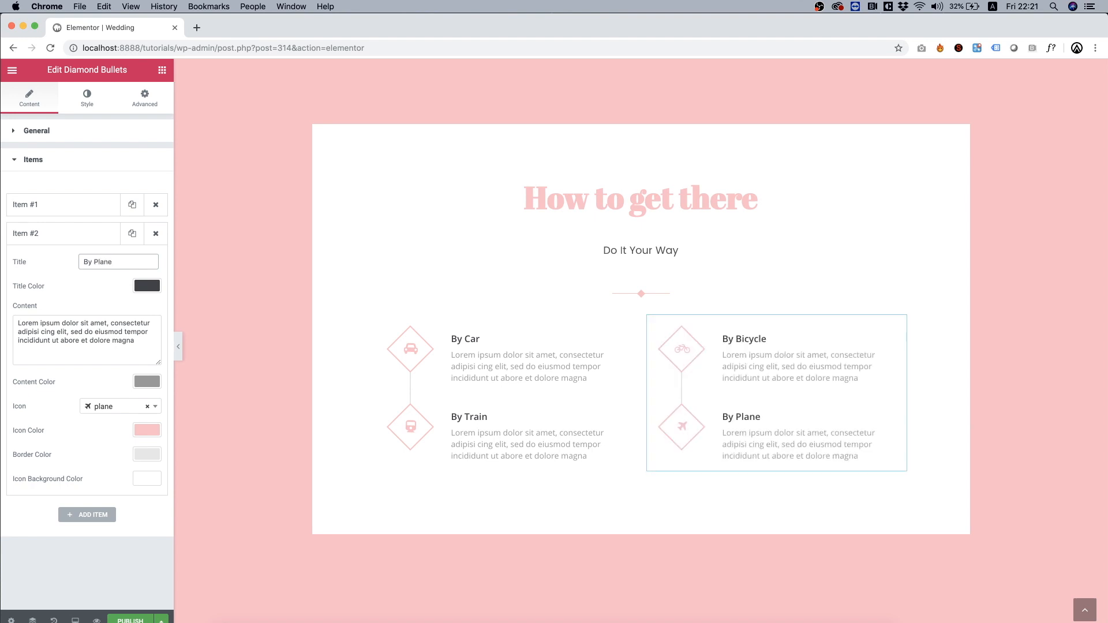
Copy the pink RSVP column
{"action": "scroll", "coordinate": [864, 154], "scroll_direction": "up", "scroll_amount": 3}
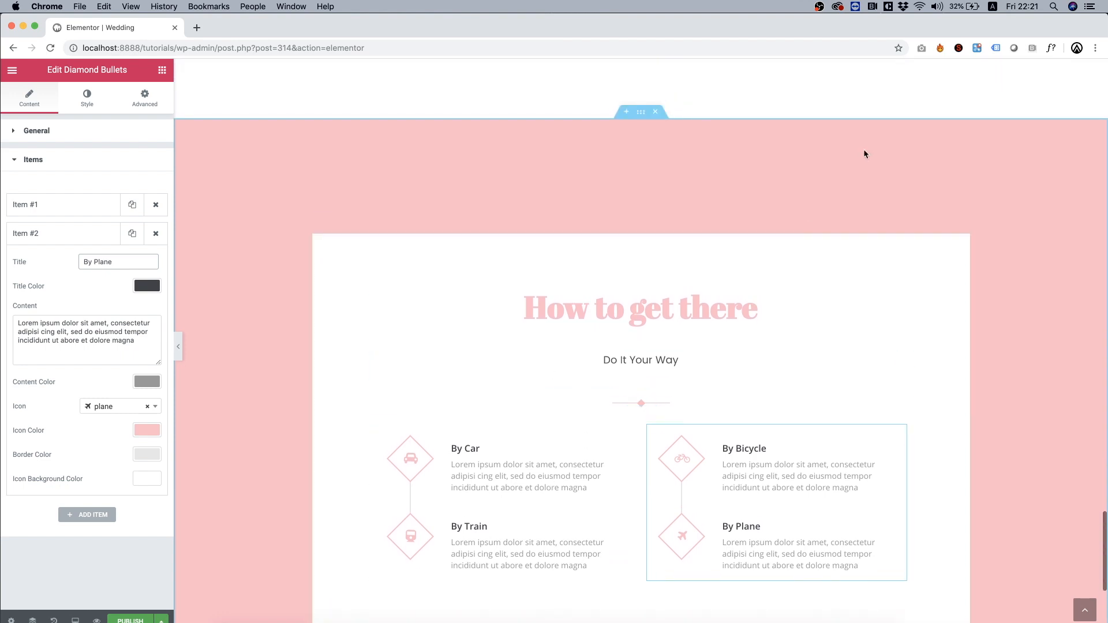
{"action": "scroll", "coordinate": [831, 82], "scroll_direction": "down", "scroll_amount": 6}
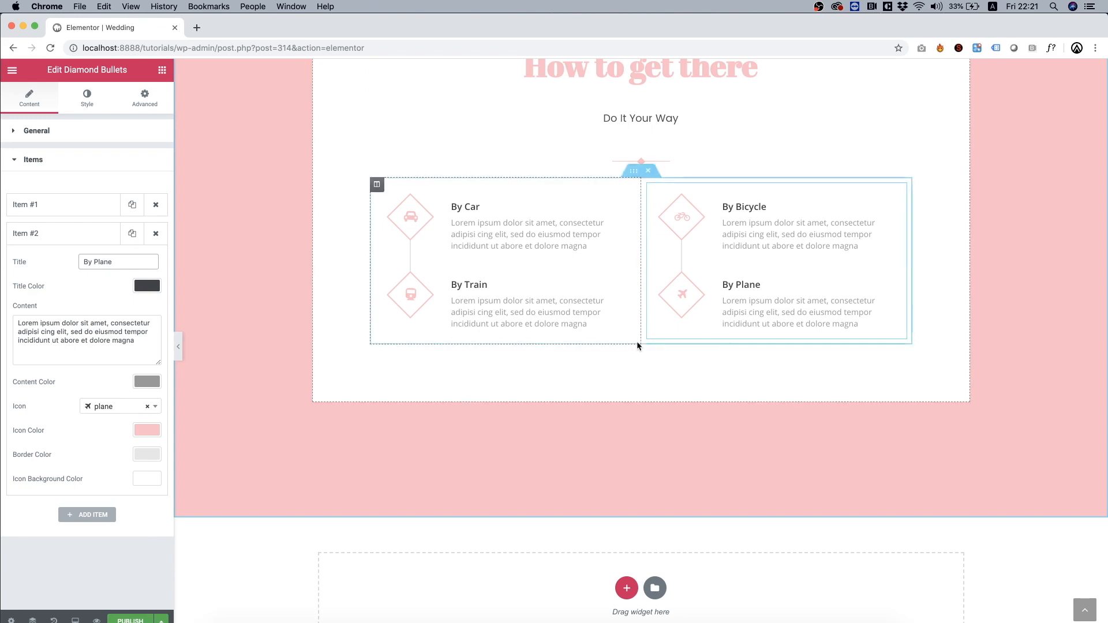
{"action": "scroll", "coordinate": [637, 345], "scroll_direction": "up", "scroll_amount": 12}
{"action": "scroll", "coordinate": [637, 345], "scroll_direction": "up", "scroll_amount": 20}
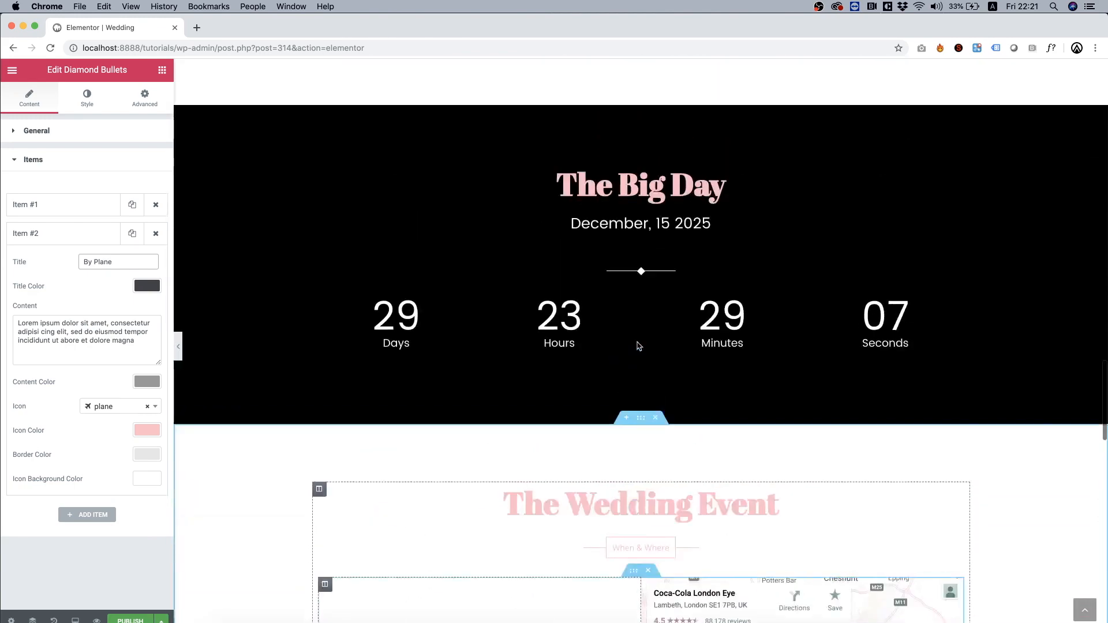
{"action": "scroll", "coordinate": [638, 345], "scroll_direction": "up", "scroll_amount": 8}
{"action": "scroll", "coordinate": [638, 345], "scroll_direction": "down", "scroll_amount": 6}
{"action": "scroll", "coordinate": [637, 345], "scroll_direction": "up", "scroll_amount": 1}
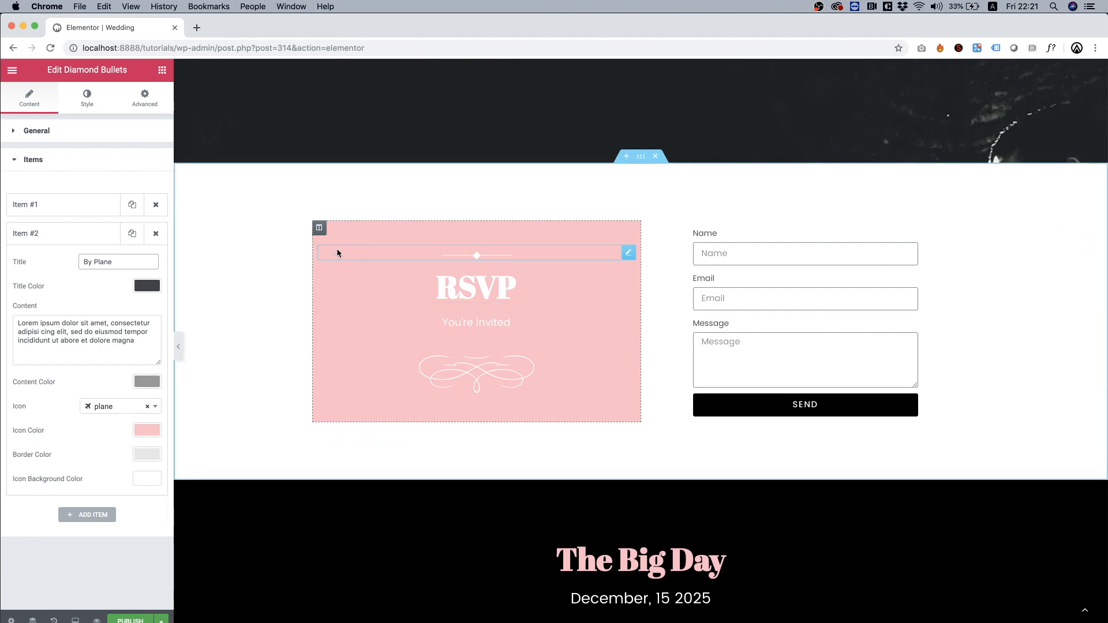
{"action": "right_click", "coordinate": [319, 230]}
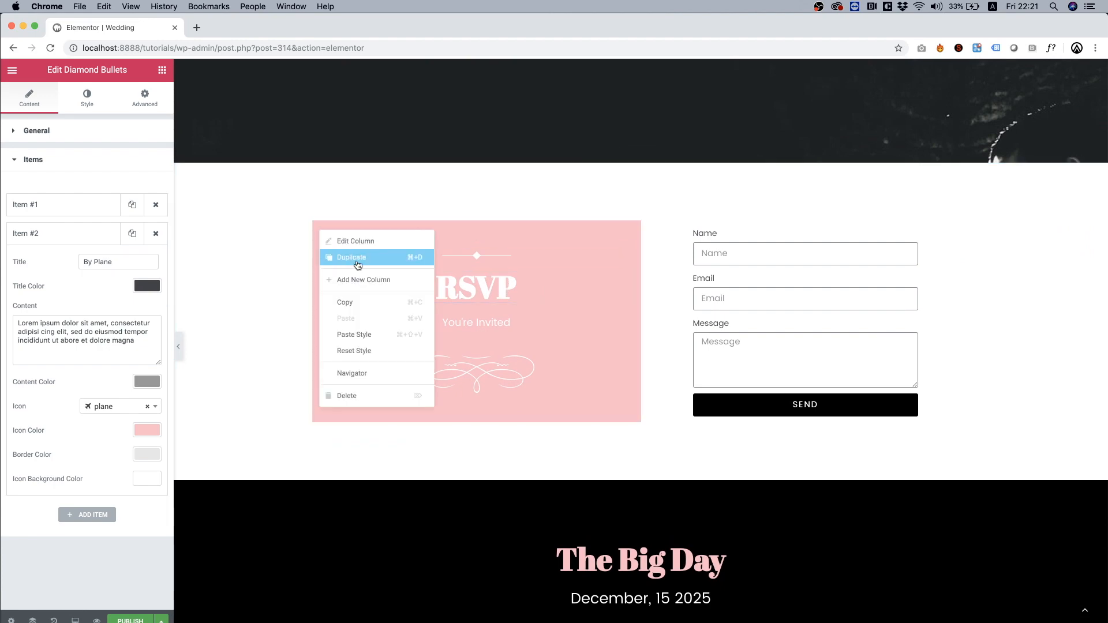
{"action": "left_click", "coordinate": [362, 308]}
Paste the RSVP column into the empty section below 'How to get there'
{"action": "scroll", "coordinate": [360, 307], "scroll_direction": "down", "scroll_amount": 15}
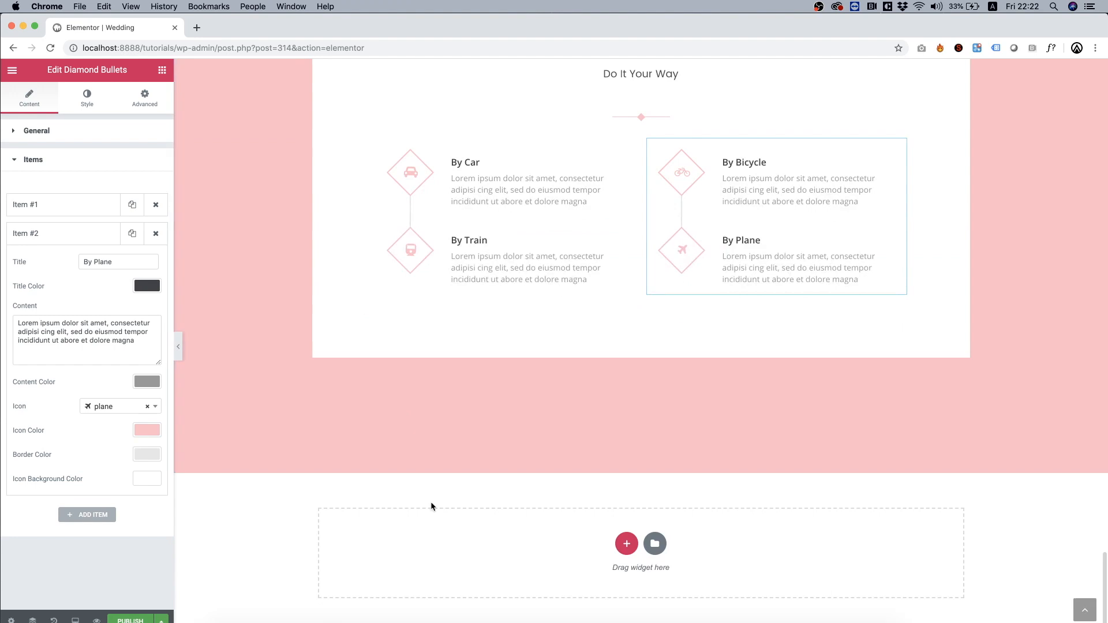
{"action": "right_click", "coordinate": [517, 577]}
{"action": "left_click", "coordinate": [545, 561]}
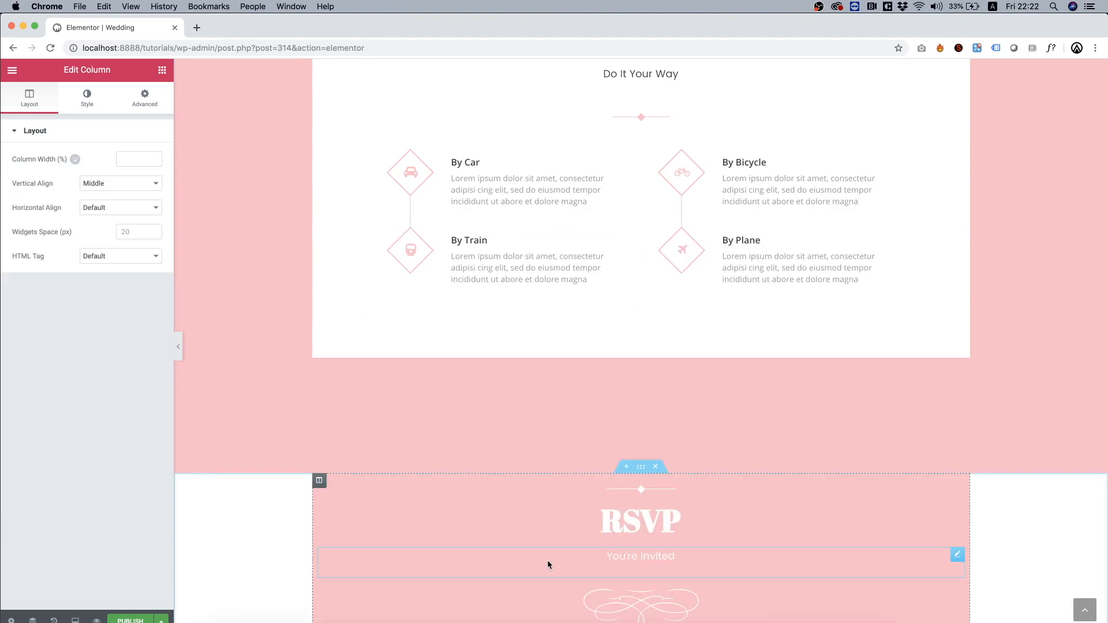
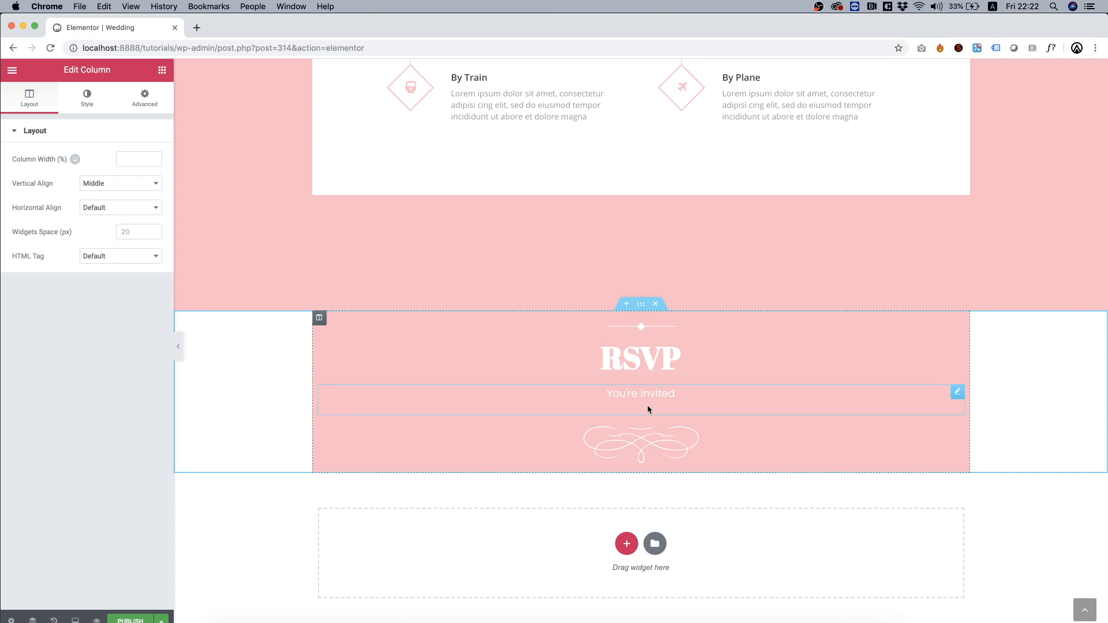
Retitle the copied RSVP heading to 'Hope to see you there'
{"action": "double_click", "coordinate": [642, 359]}
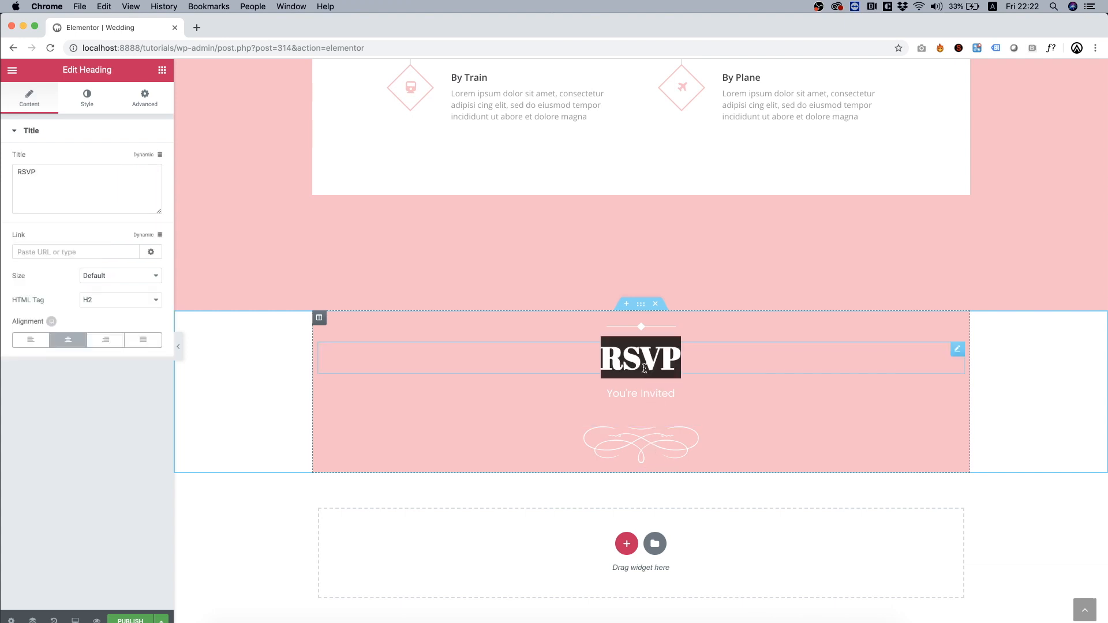
{"action": "type", "text": "Hope to s"}
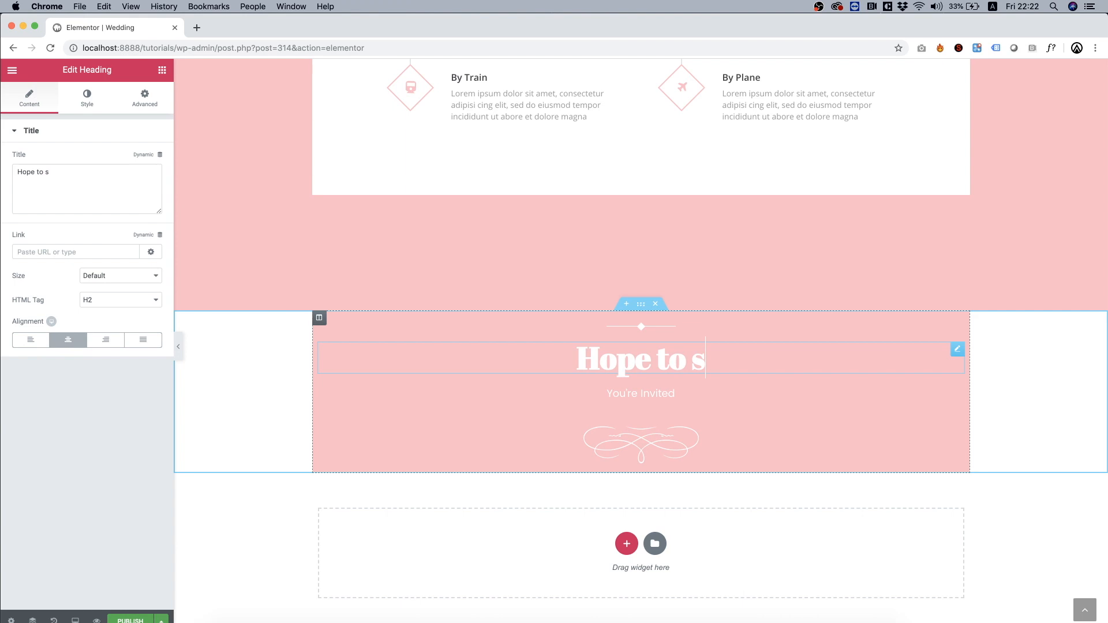
{"action": "type", "text": "ee you there"}
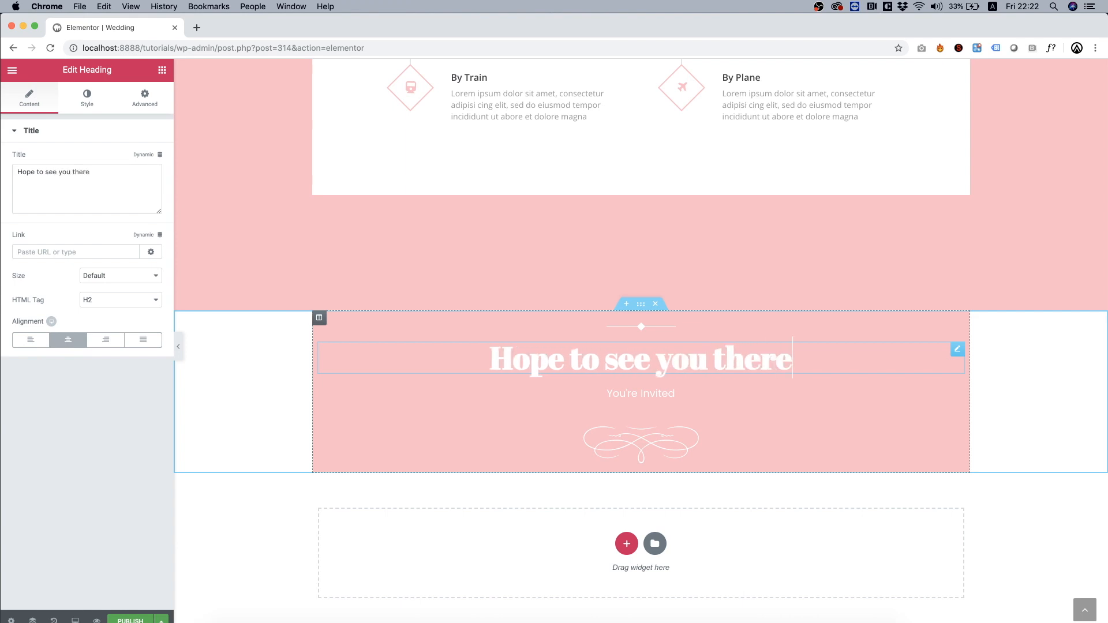
{"action": "scroll", "coordinate": [652, 392], "scroll_direction": "up", "scroll_amount": 20}
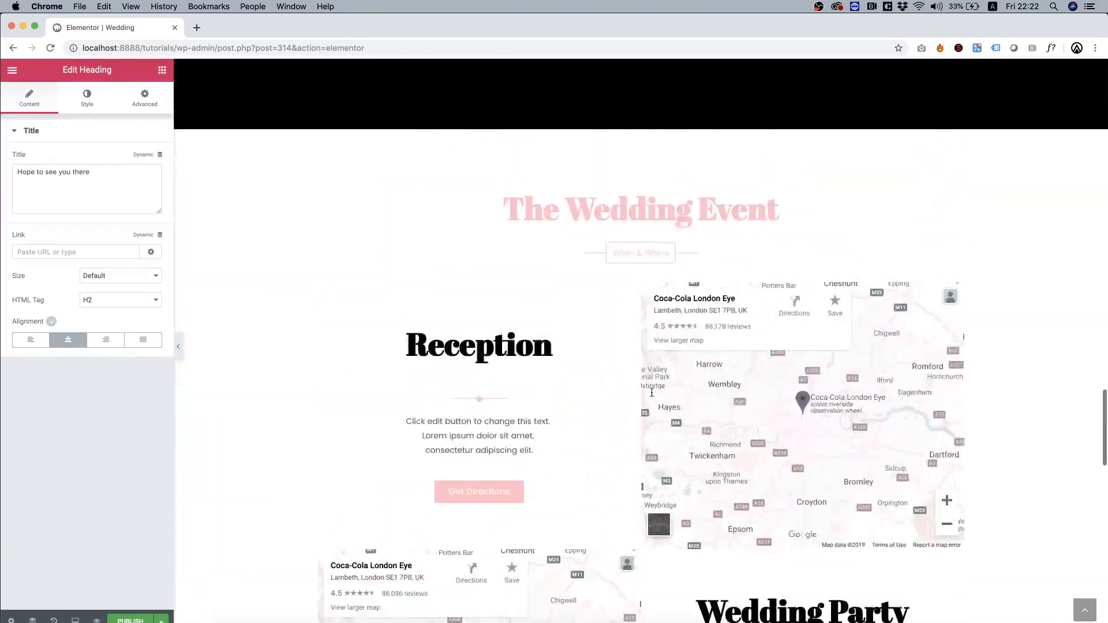
{"action": "scroll", "coordinate": [651, 396], "scroll_direction": "up", "scroll_amount": 4}
{"action": "scroll", "coordinate": [651, 396], "scroll_direction": "down", "scroll_amount": 4}
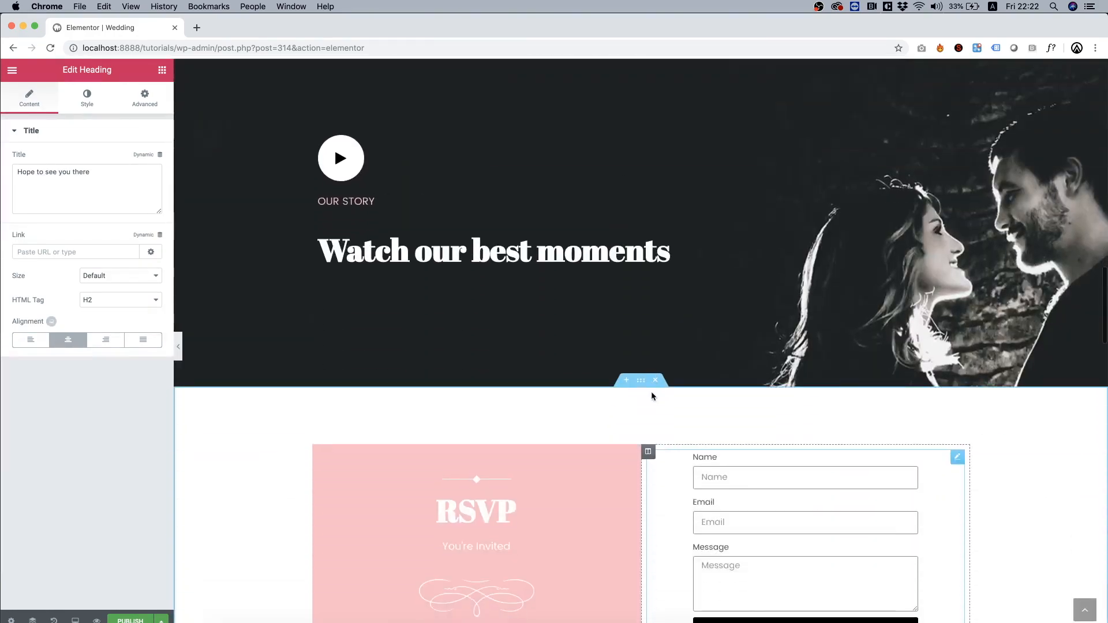
{"action": "scroll", "coordinate": [651, 395], "scroll_direction": "up", "scroll_amount": 20}
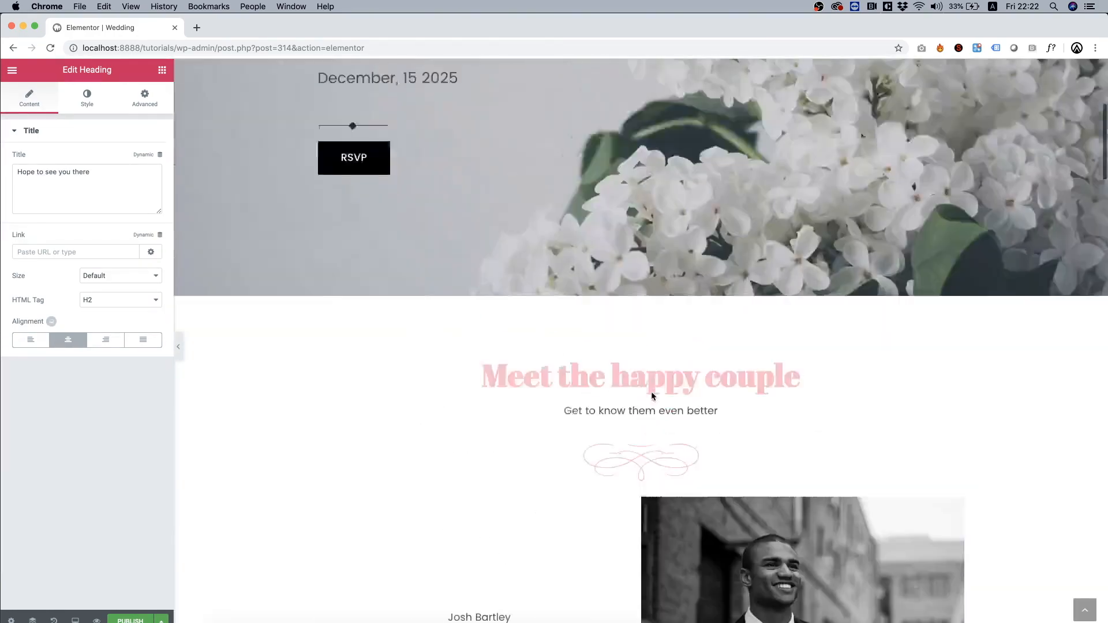
{"action": "scroll", "coordinate": [396, 346], "scroll_direction": "down", "scroll_amount": 20}
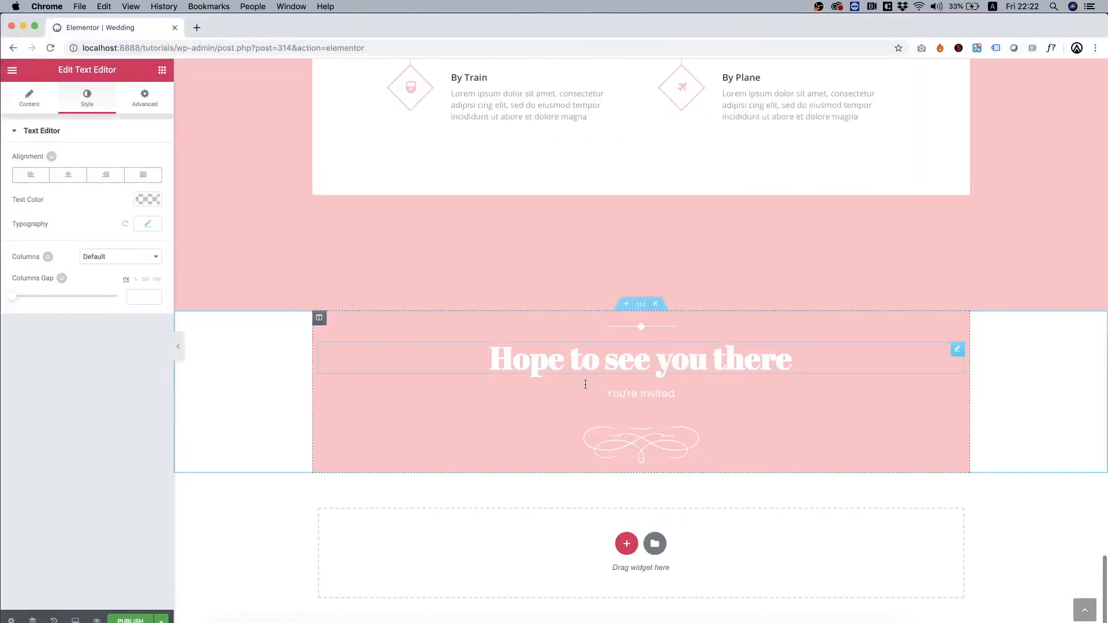
Replace the 'You're Invited' subtitle with the pasted date 'December, 15 2025'
{"action": "left_click", "coordinate": [658, 397]}
{"action": "key", "text": "super+z"}
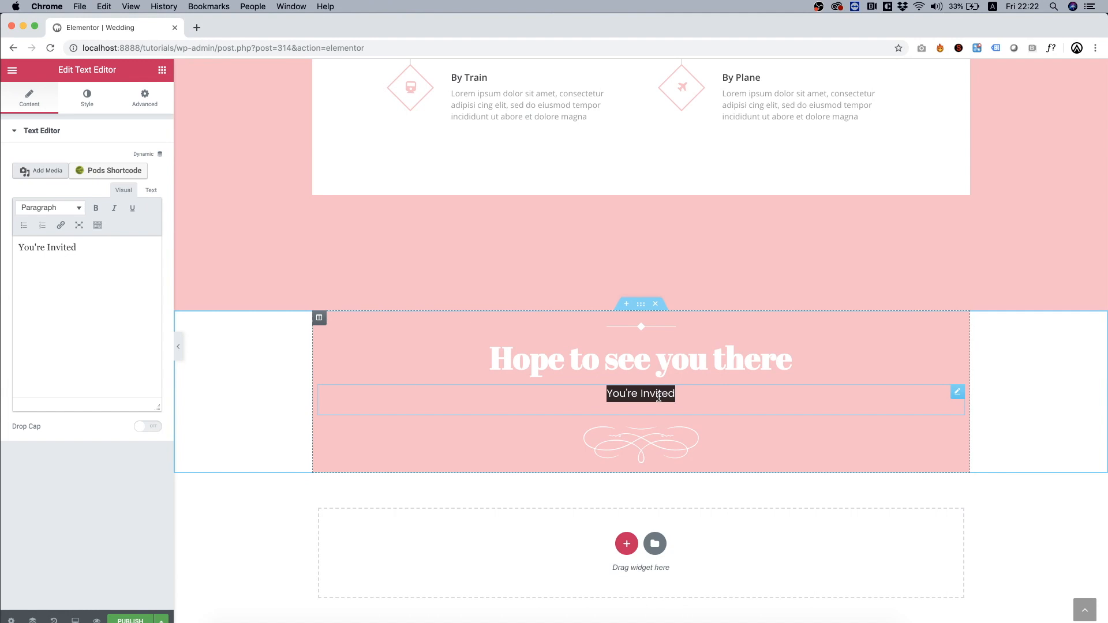
{"action": "left_click", "coordinate": [123, 290]}
{"action": "key", "text": "super+a"}
{"action": "type", "text": "December, 15 2025"}
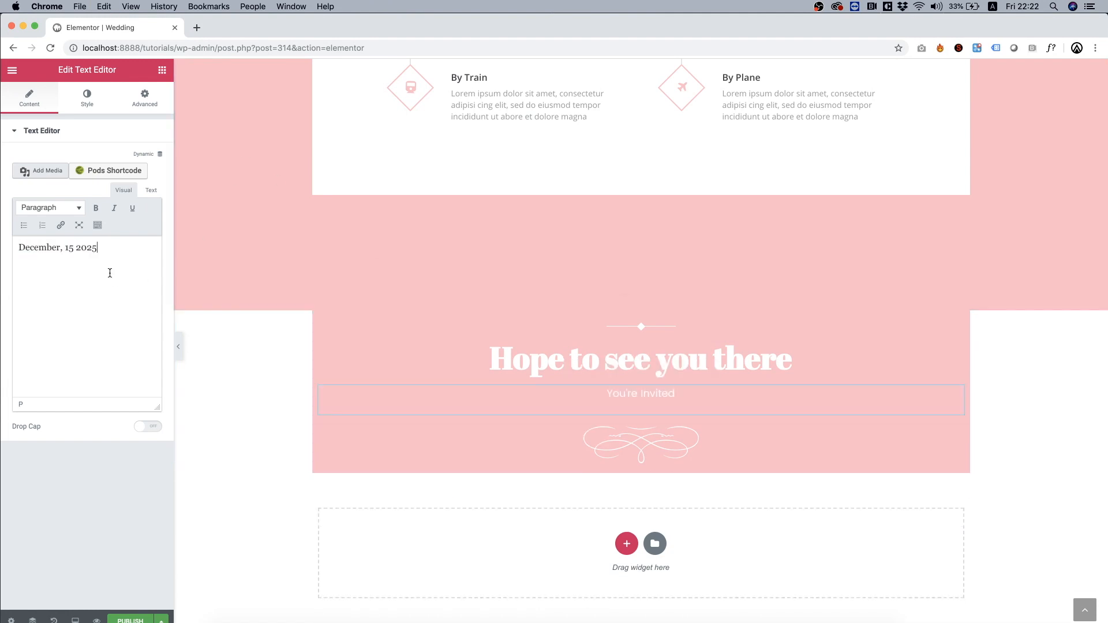
{"action": "double_click", "coordinate": [672, 399]}
{"action": "left_click", "coordinate": [652, 399]}
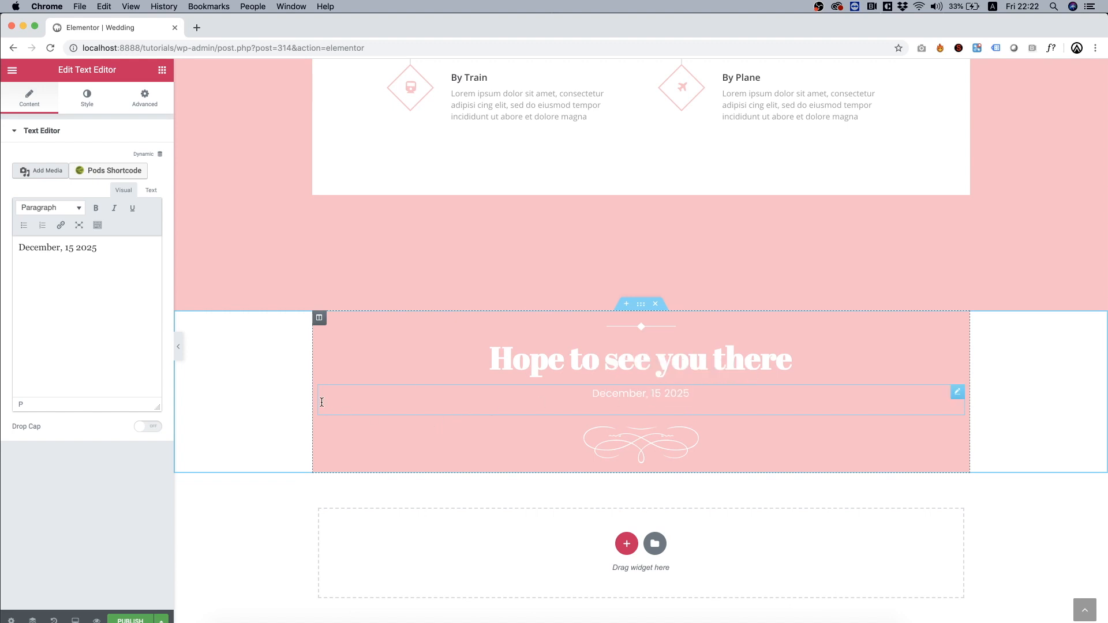
{"action": "left_click", "coordinate": [645, 329]}
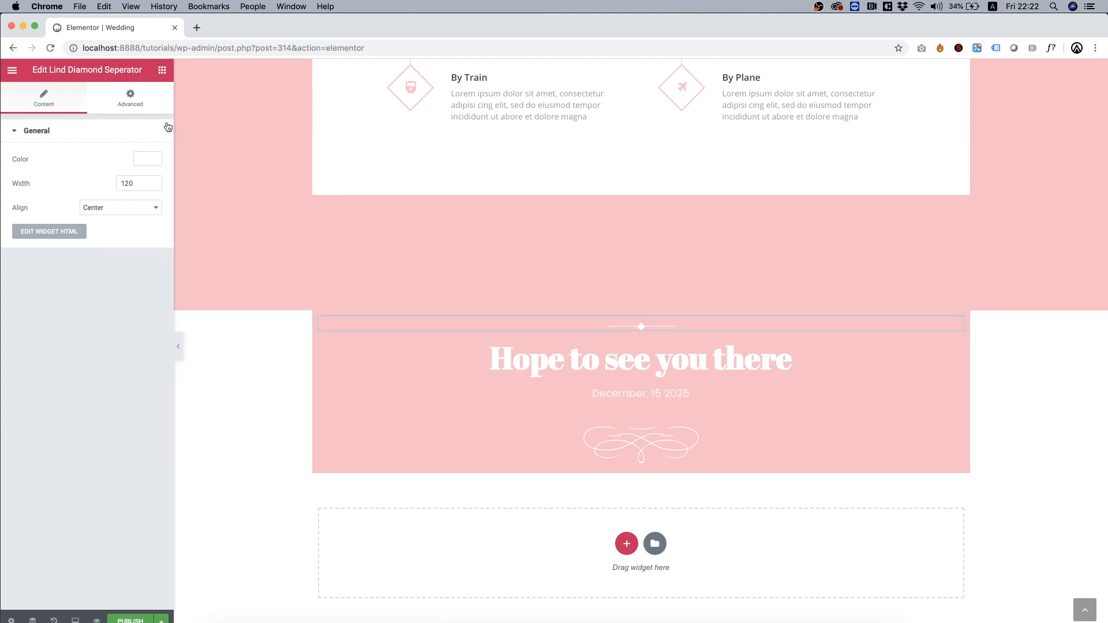
Make the diamond divider and the 'Hope to see you there' heading black
{"action": "left_click", "coordinate": [145, 165]}
{"action": "left_click", "coordinate": [105, 296]}
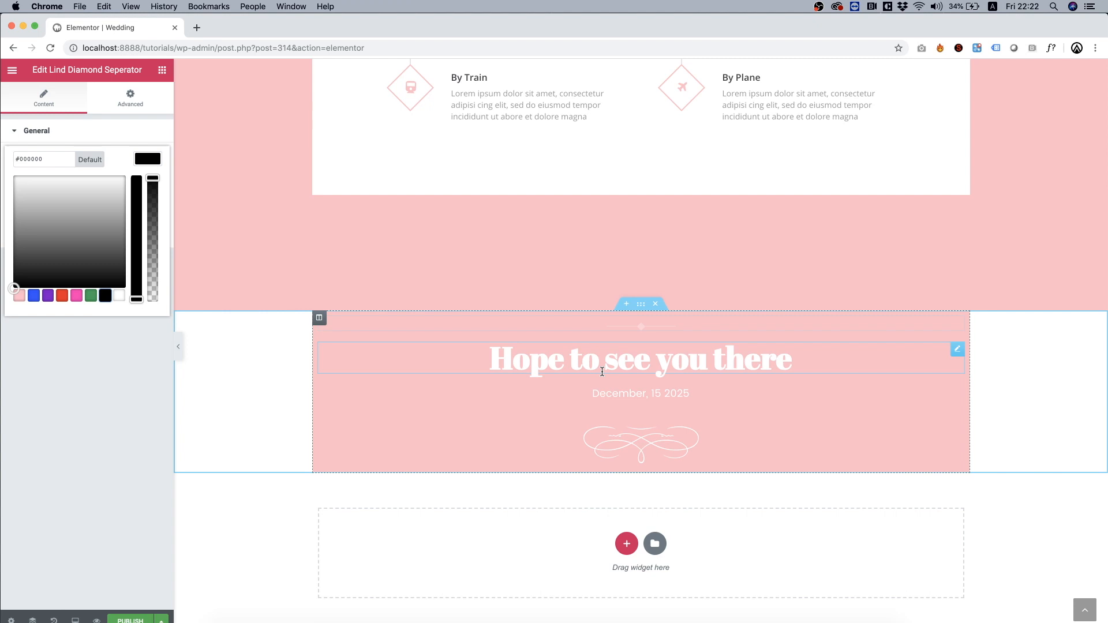
{"action": "left_click", "coordinate": [415, 360]}
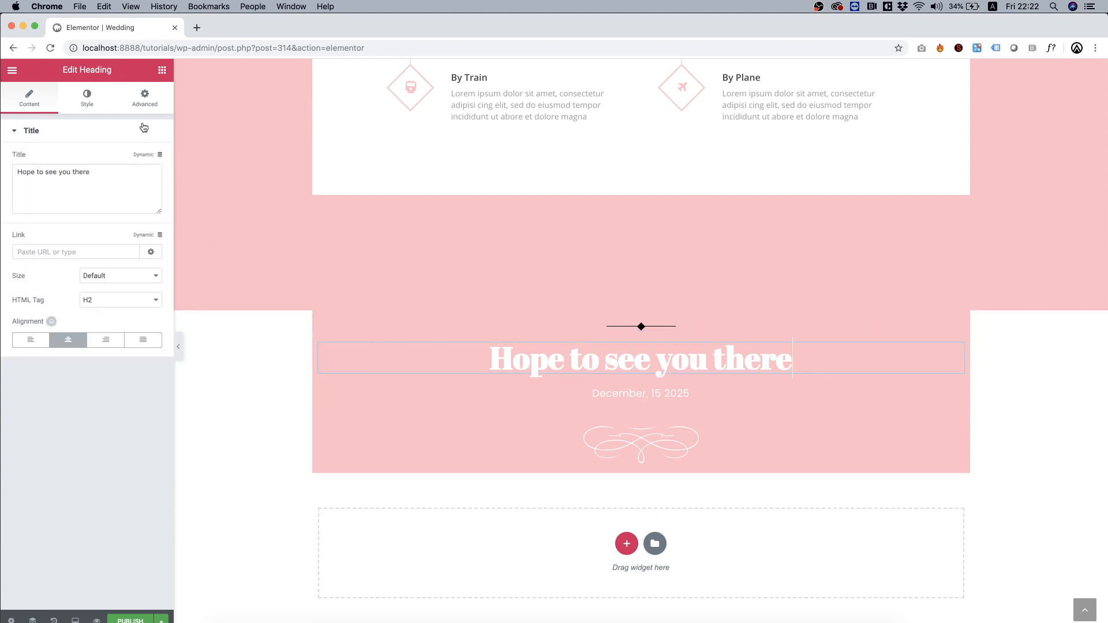
{"action": "left_click", "coordinate": [113, 96]}
{"action": "left_click", "coordinate": [151, 160]}
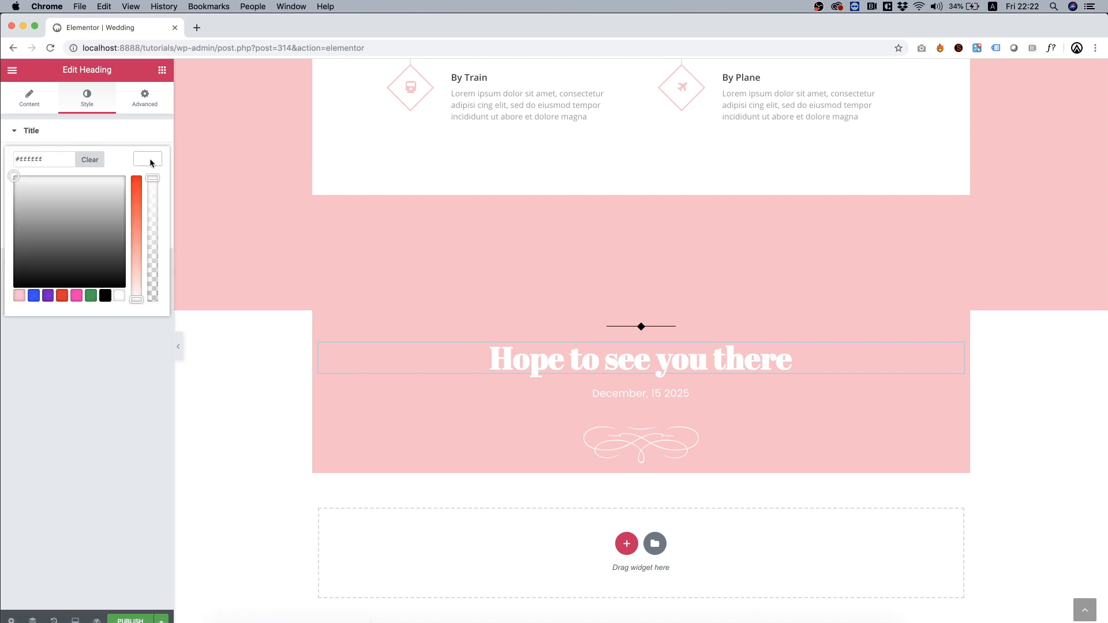
{"action": "left_click", "coordinate": [105, 295]}
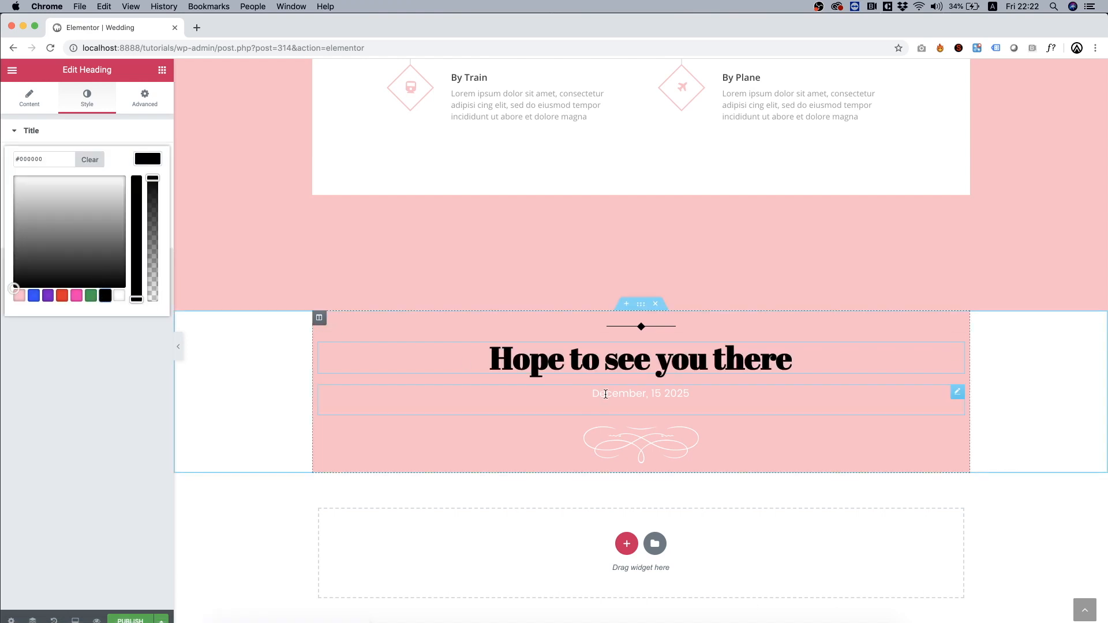
Make the December date text and the ornament separator black
{"action": "left_click", "coordinate": [566, 398]}
{"action": "left_click", "coordinate": [87, 98]}
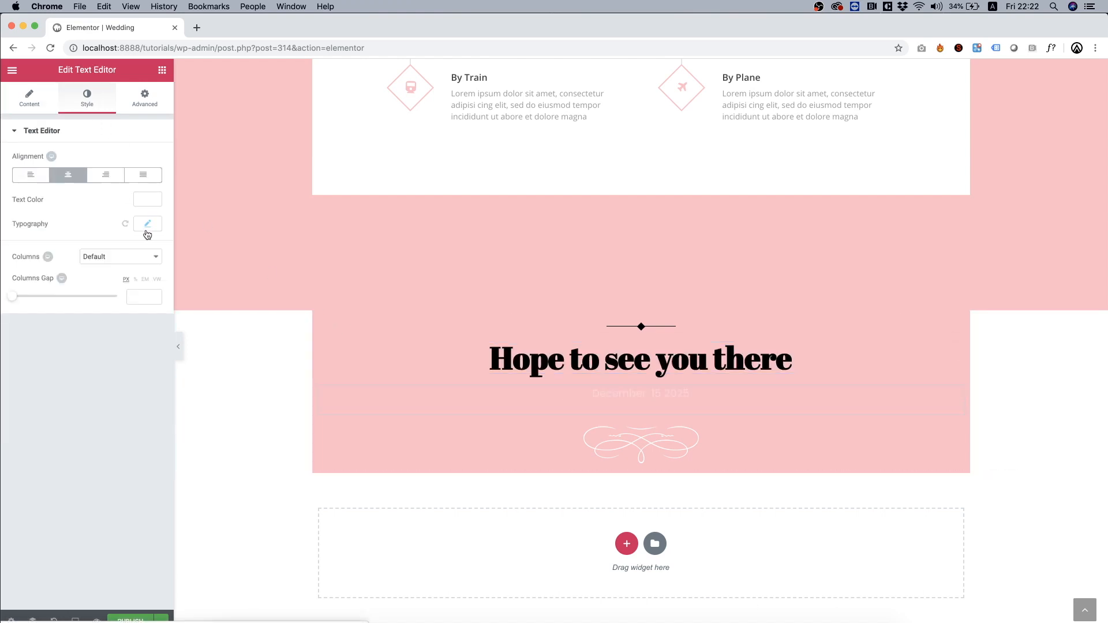
{"action": "left_click", "coordinate": [147, 200]}
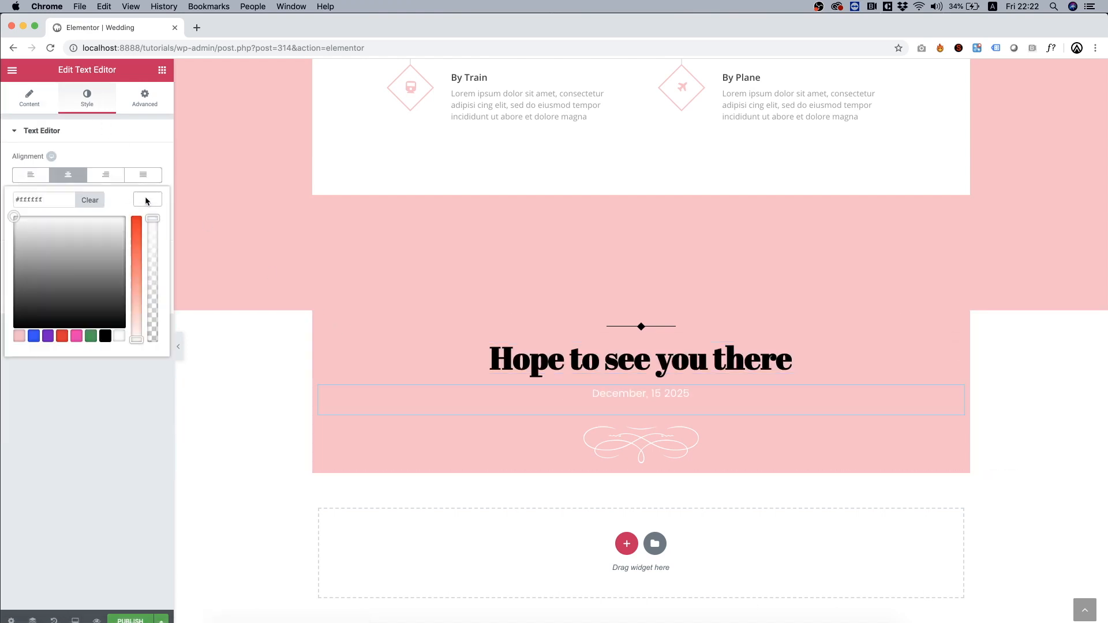
{"action": "left_click", "coordinate": [105, 336]}
{"action": "left_click", "coordinate": [566, 441]}
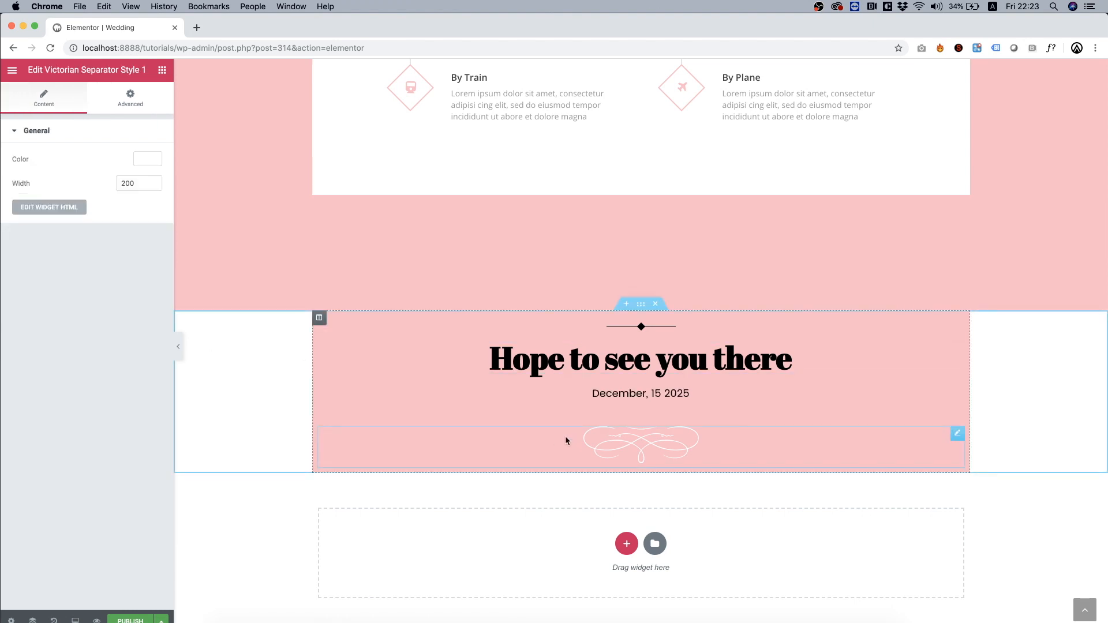
{"action": "left_click", "coordinate": [147, 159]}
{"action": "left_click", "coordinate": [105, 296]}
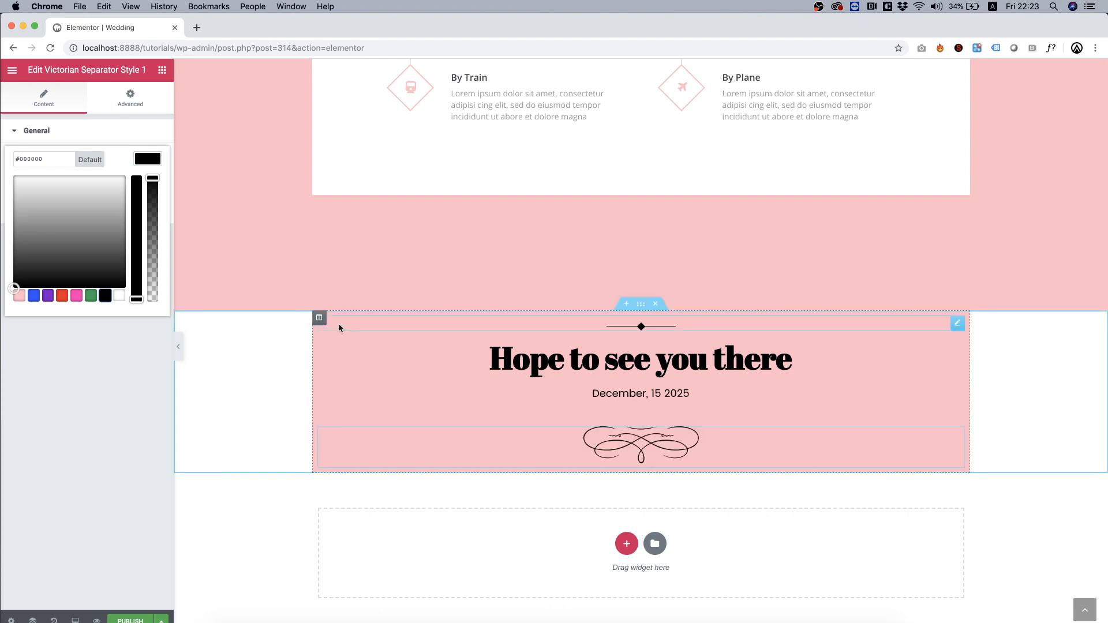
{"action": "left_click", "coordinate": [319, 318]}
{"action": "left_click", "coordinate": [74, 101]}
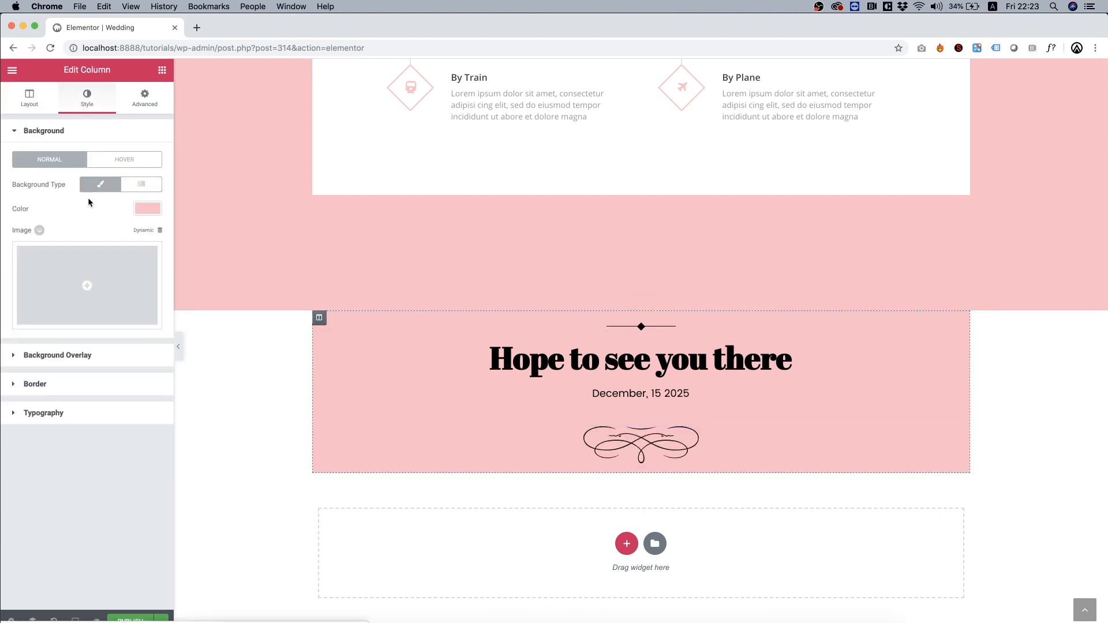
Use the white preset for the column background and unlinked section padding of 100 top and bottom
{"action": "left_click", "coordinate": [148, 210]}
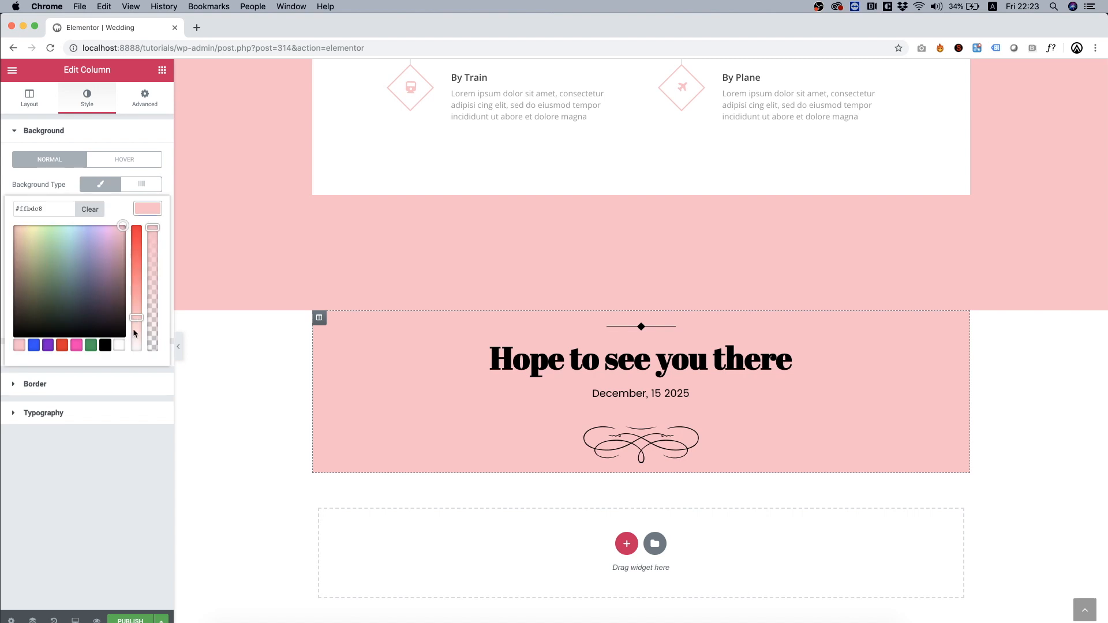
{"action": "left_click", "coordinate": [120, 346]}
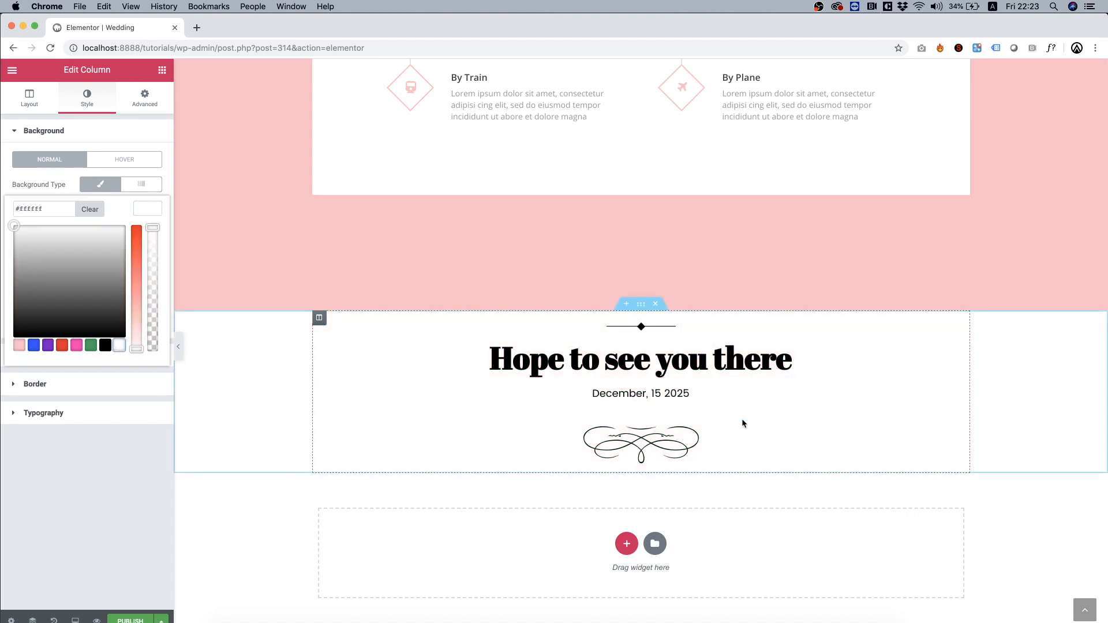
{"action": "right_click", "coordinate": [275, 372]}
{"action": "left_click", "coordinate": [294, 381]}
{"action": "left_click", "coordinate": [149, 102]}
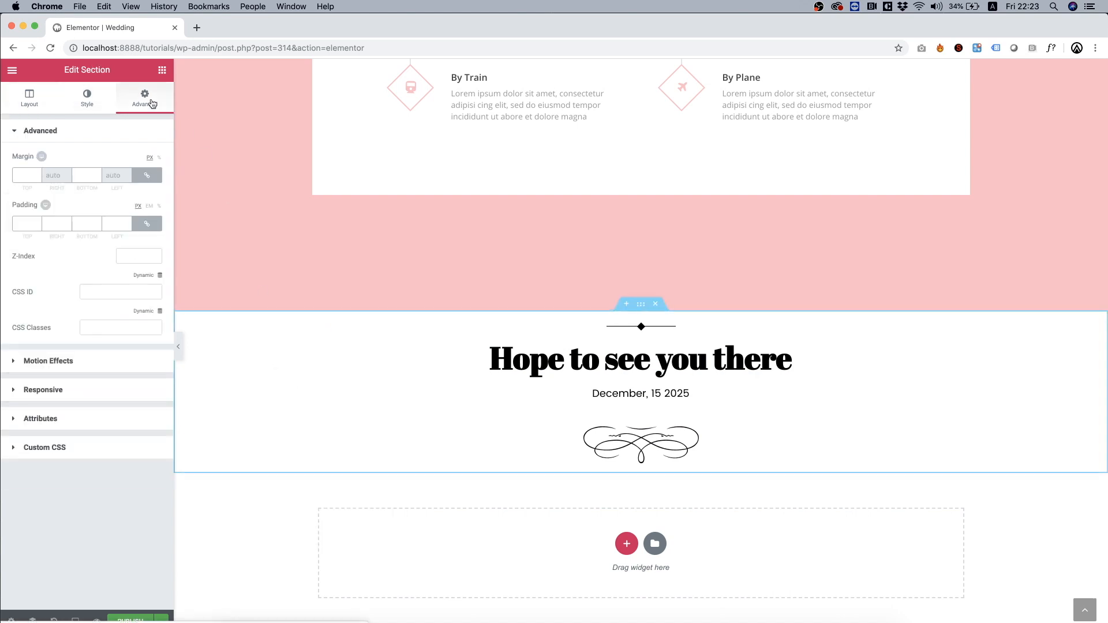
{"action": "left_click", "coordinate": [147, 223]}
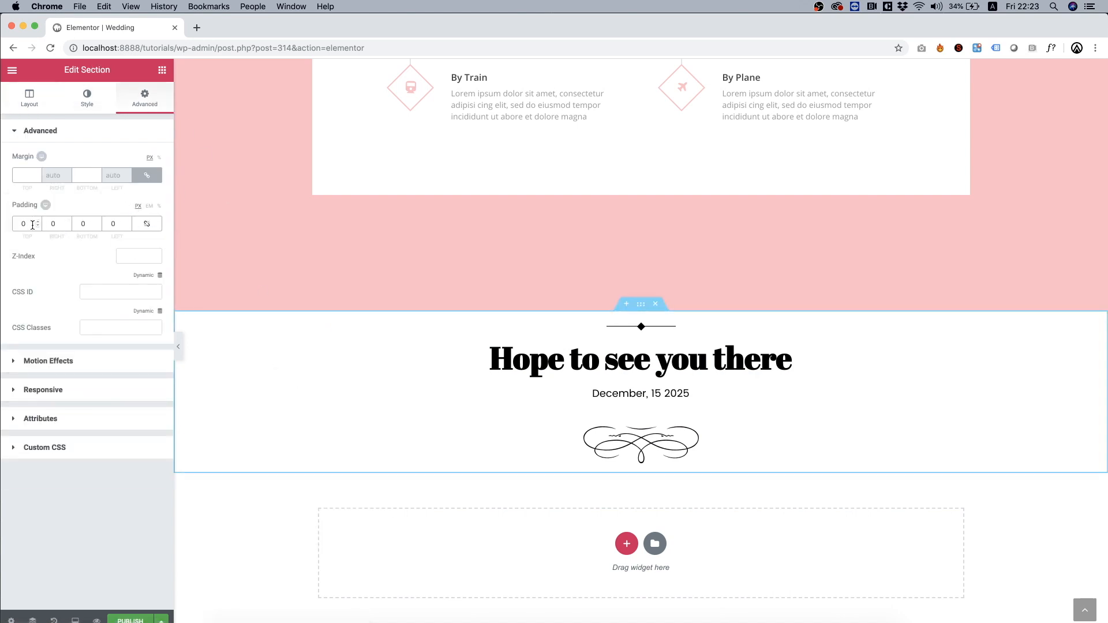
{"action": "type", "text": "100"}
{"action": "key", "text": "Tab"}
{"action": "type", "text": "100"}
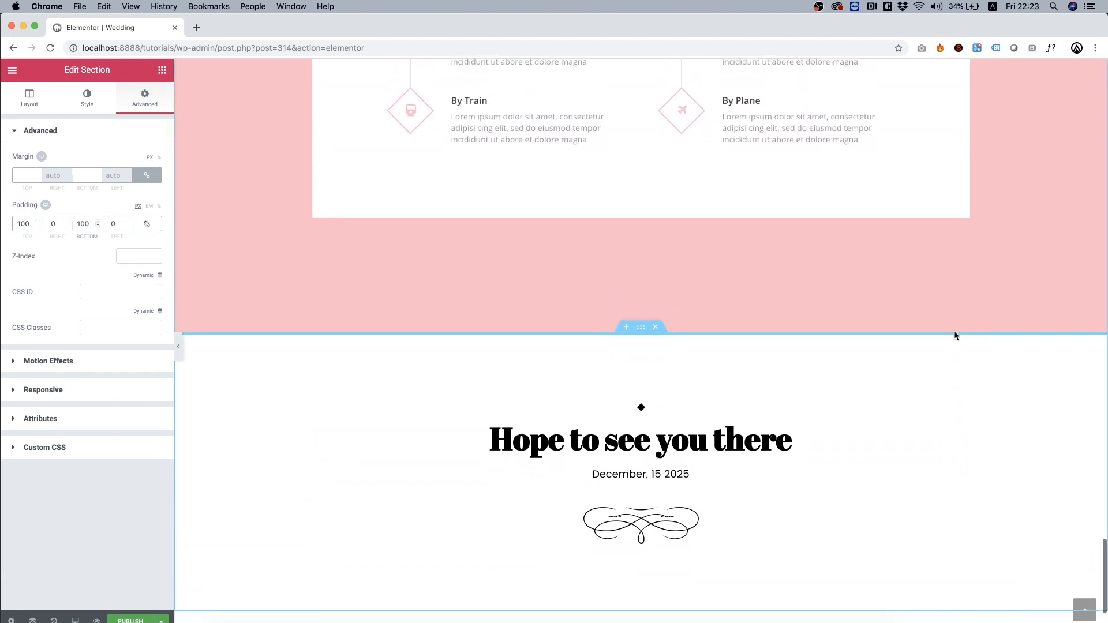
Scroll through the finished wedding page to check it, then publish it
{"action": "scroll", "coordinate": [953, 335], "scroll_direction": "up", "scroll_amount": 20}
{"action": "scroll", "coordinate": [954, 334], "scroll_direction": "up", "scroll_amount": 20}
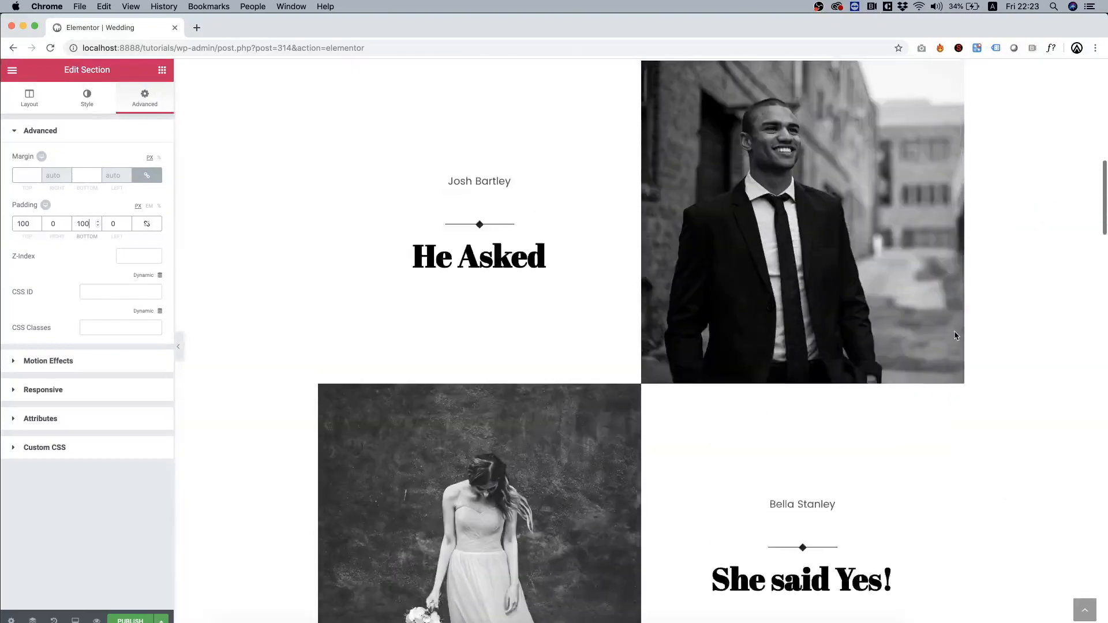
{"action": "scroll", "coordinate": [954, 334], "scroll_direction": "down", "scroll_amount": 20}
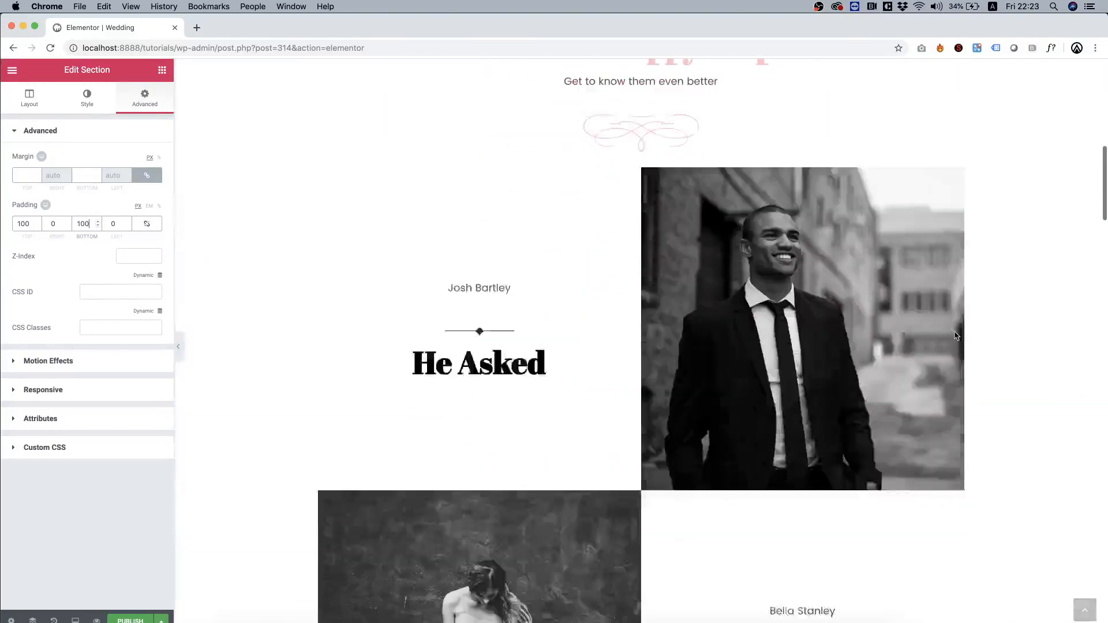
{"action": "scroll", "coordinate": [955, 334], "scroll_direction": "down", "scroll_amount": 15}
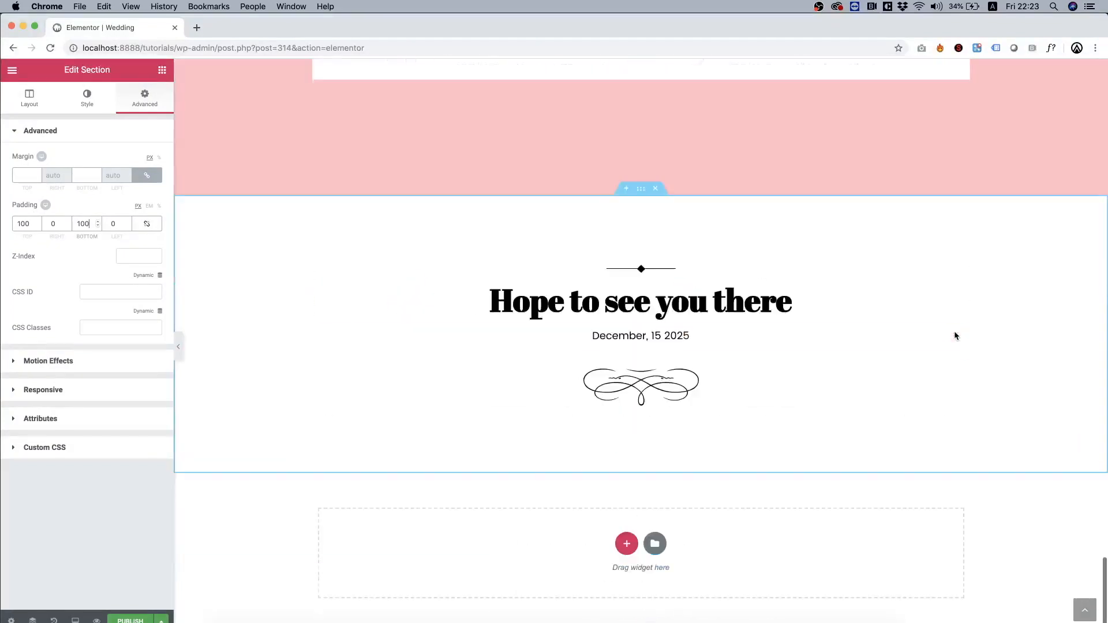
{"action": "left_click", "coordinate": [132, 620]}
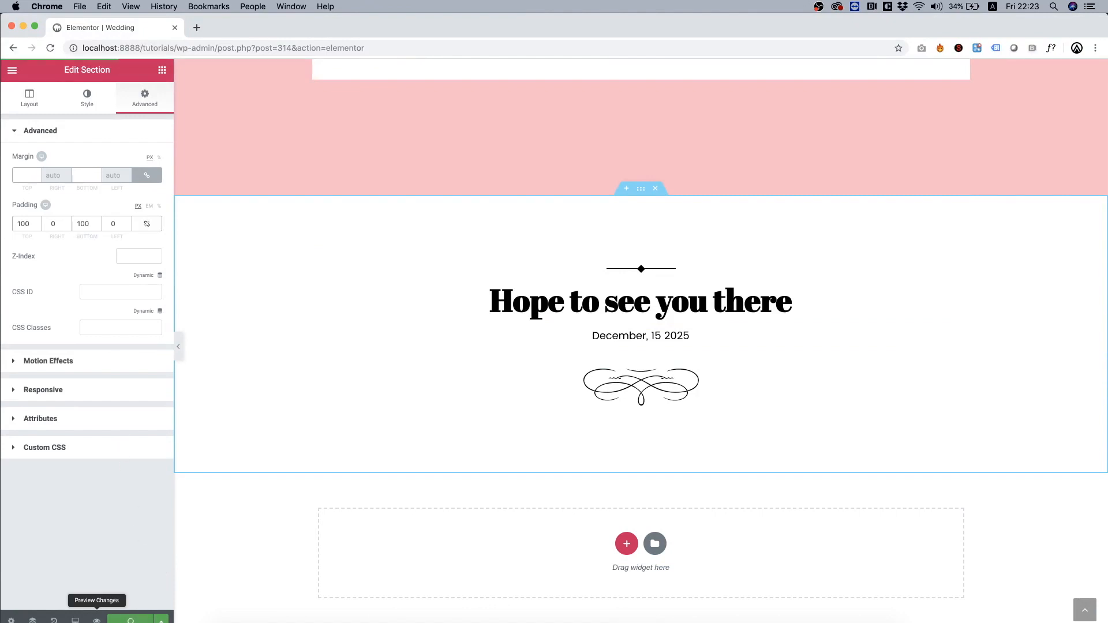
Preview the wedding page in a browser tab and scroll down past the 'Watch our best moments' video
{"action": "left_click", "coordinate": [97, 620]}
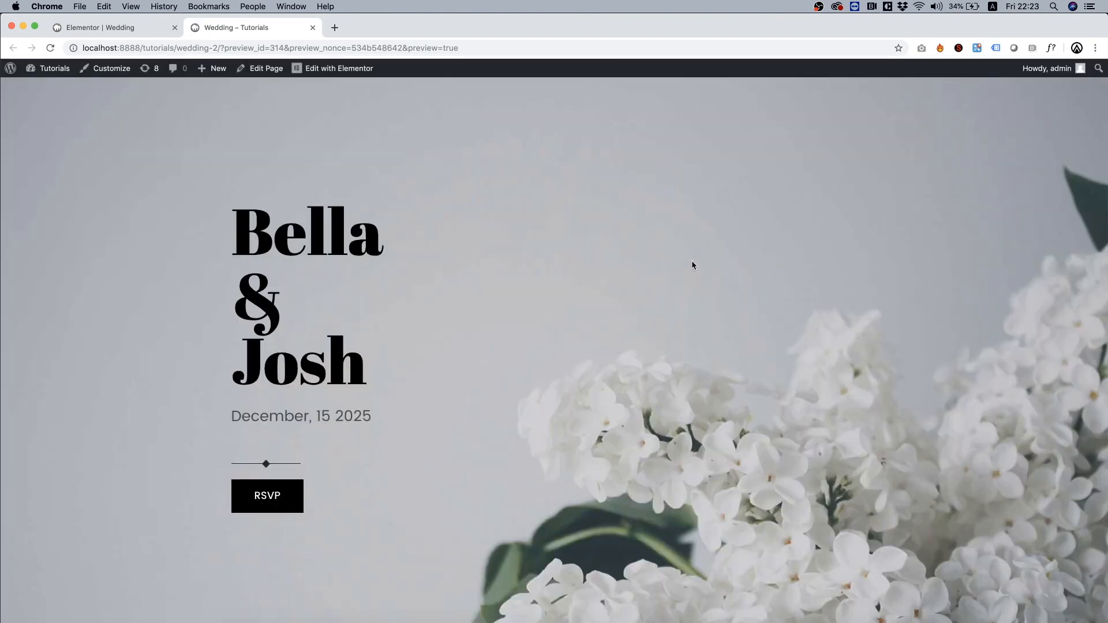
{"action": "scroll", "coordinate": [691, 261], "scroll_direction": "down", "scroll_amount": 8}
{"action": "scroll", "coordinate": [691, 261], "scroll_direction": "down", "scroll_amount": 3}
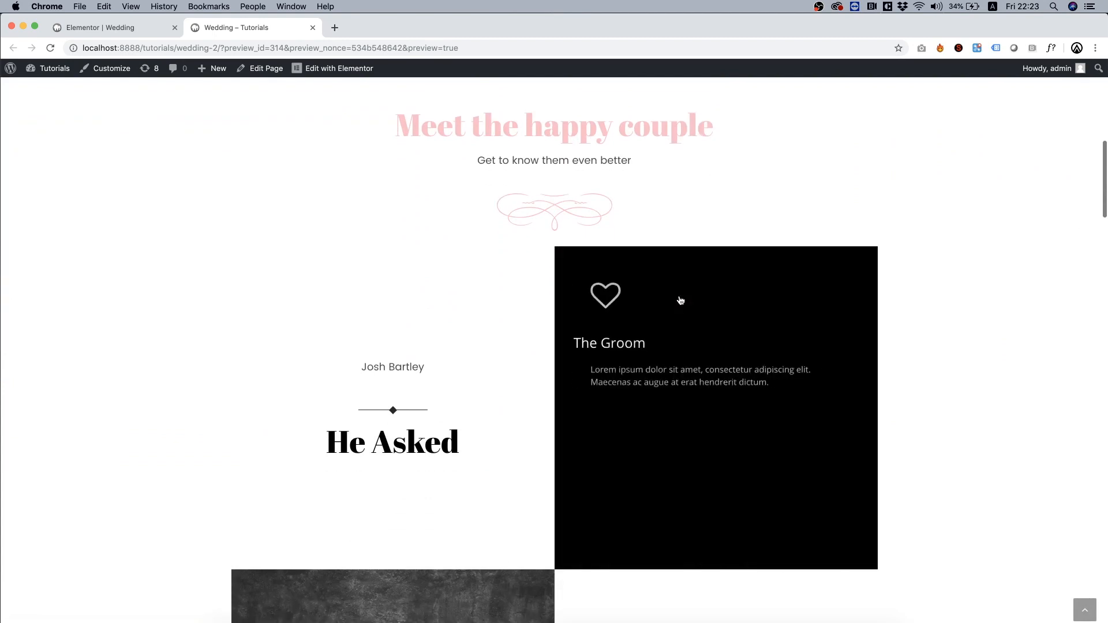
{"action": "scroll", "coordinate": [404, 421], "scroll_direction": "down", "scroll_amount": 10}
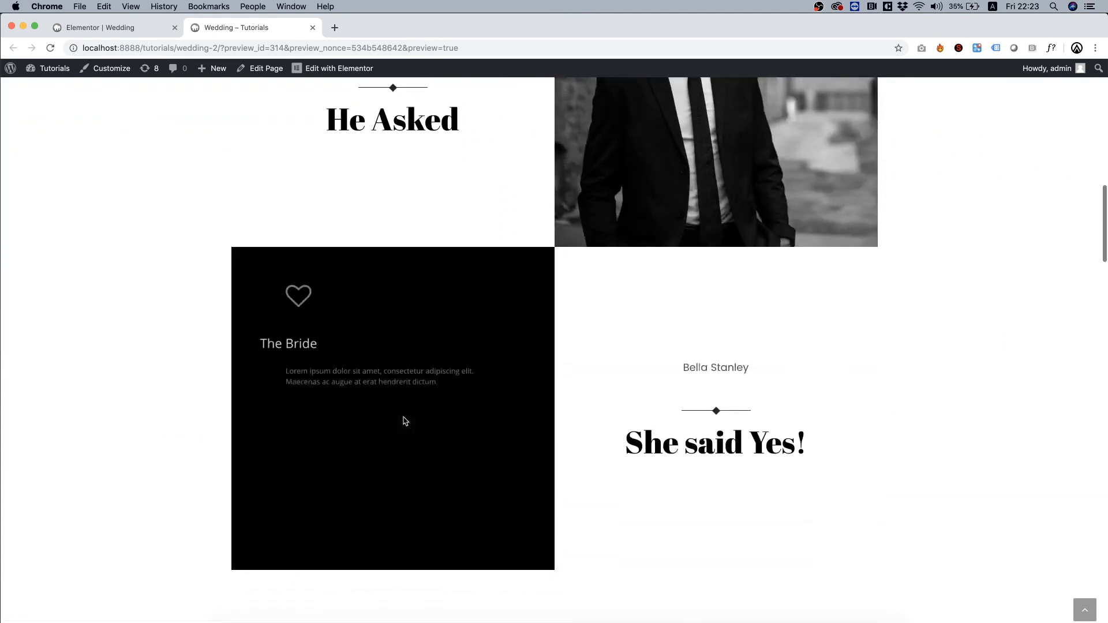
{"action": "scroll", "coordinate": [405, 421], "scroll_direction": "down", "scroll_amount": 4}
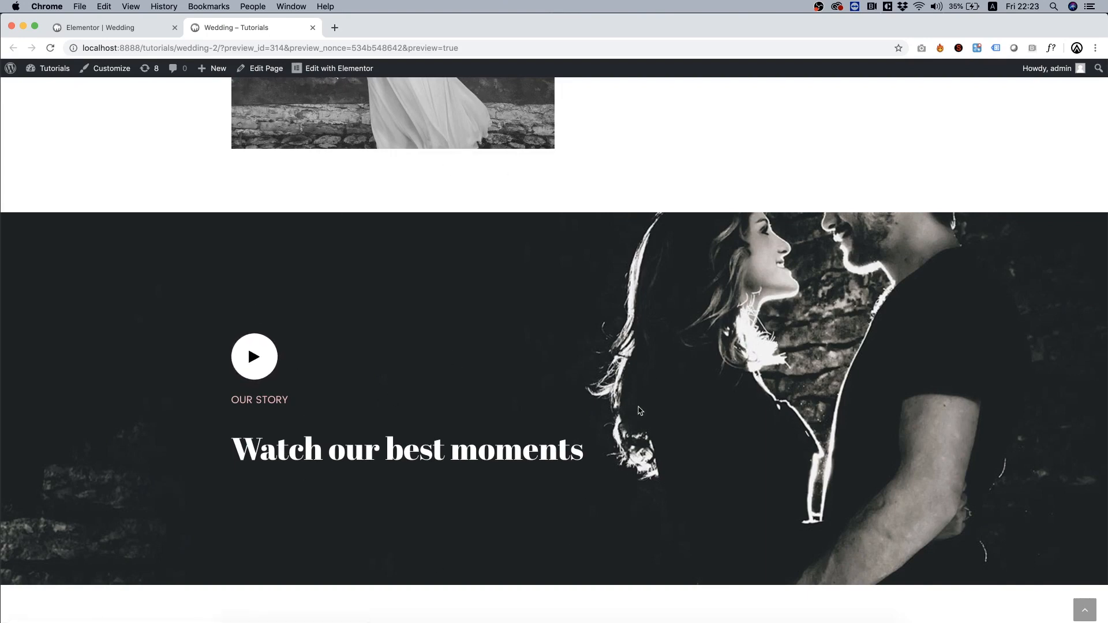
{"action": "scroll", "coordinate": [640, 410], "scroll_direction": "down", "scroll_amount": 9}
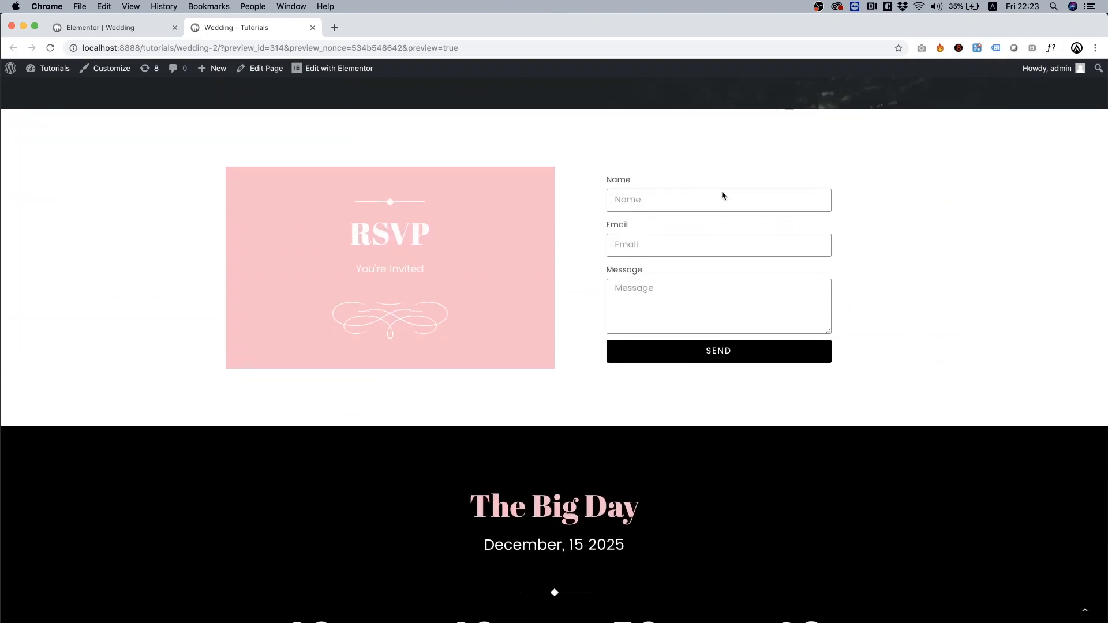
{"action": "left_click", "coordinate": [645, 199]}
{"action": "left_click", "coordinate": [736, 161]}
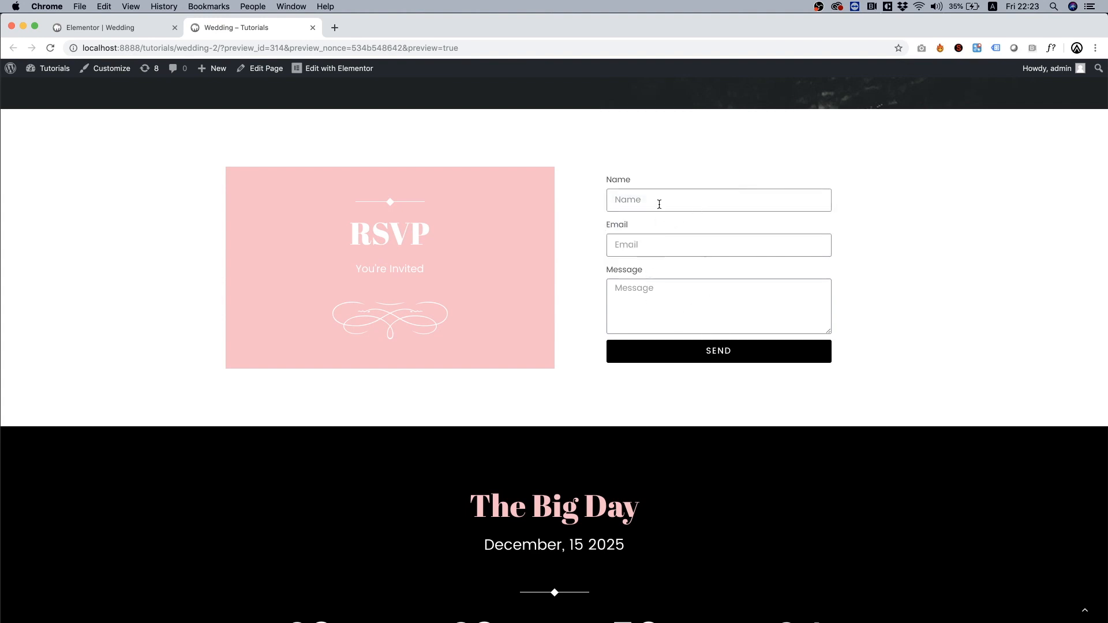
{"action": "scroll", "coordinate": [680, 279], "scroll_direction": "down", "scroll_amount": 1}
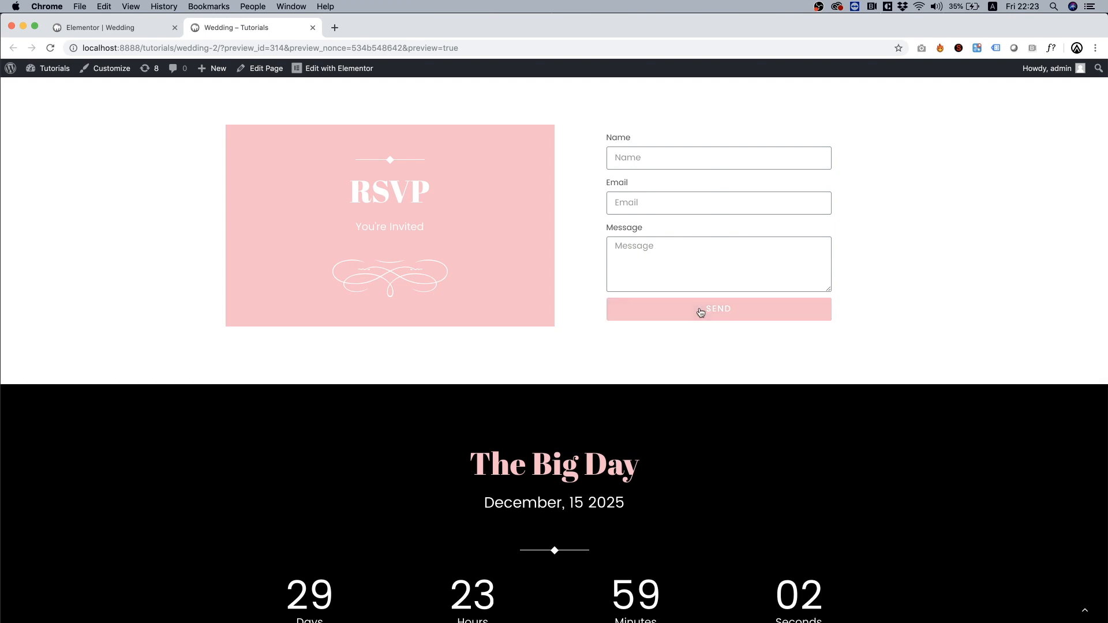
{"action": "scroll", "coordinate": [908, 249], "scroll_direction": "down", "scroll_amount": 4}
{"action": "scroll", "coordinate": [908, 250], "scroll_direction": "up", "scroll_amount": 5}
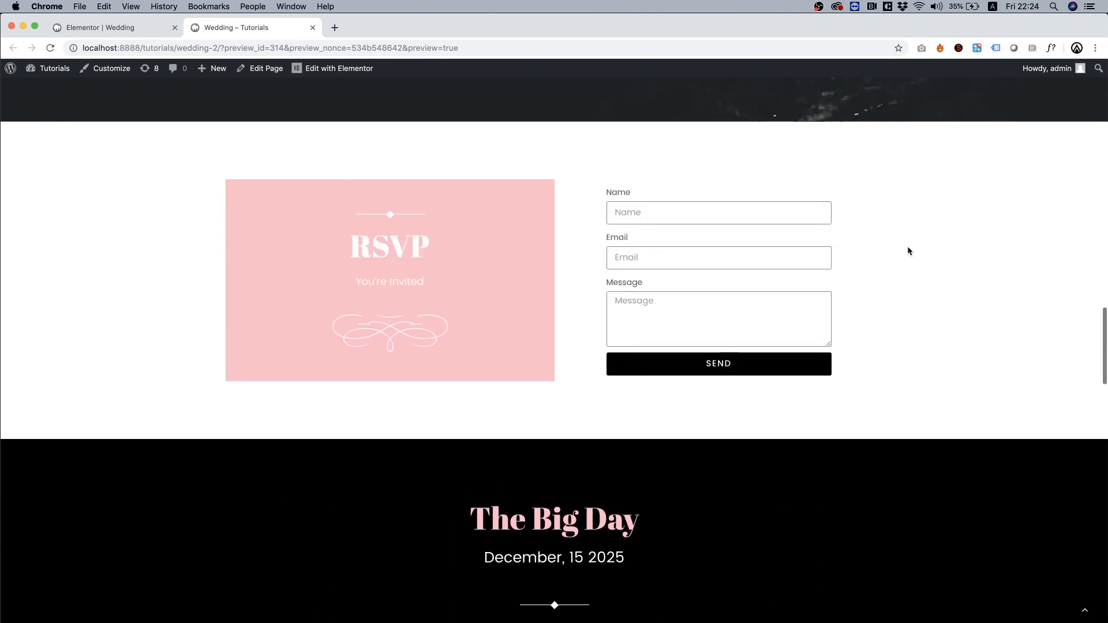
{"action": "scroll", "coordinate": [660, 251], "scroll_direction": "down", "scroll_amount": 4}
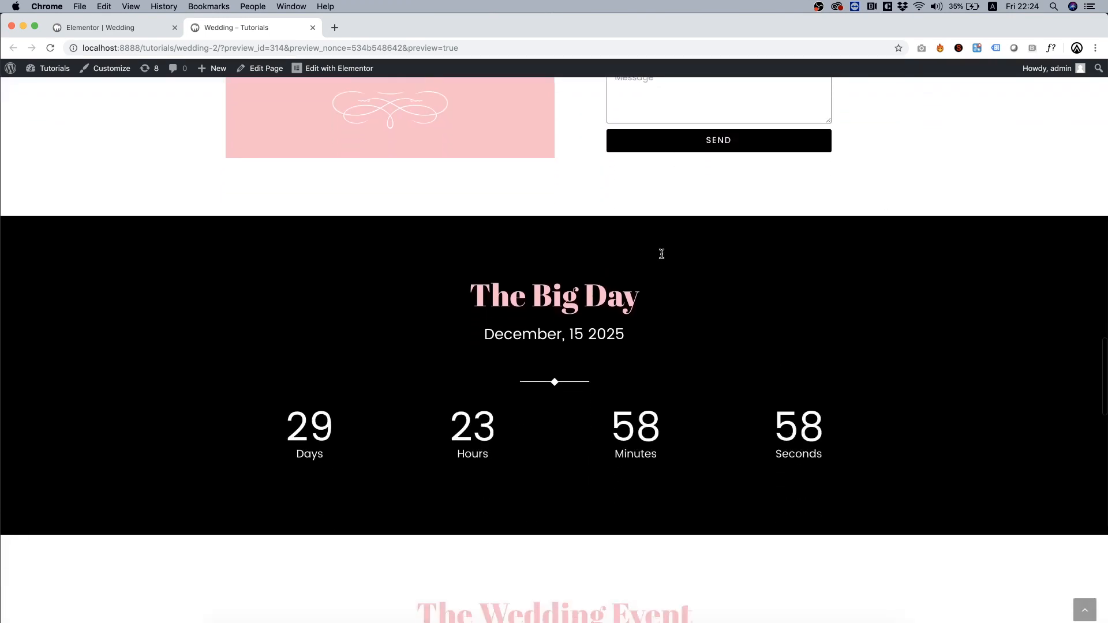
{"action": "scroll", "coordinate": [661, 254], "scroll_direction": "up", "scroll_amount": 3}
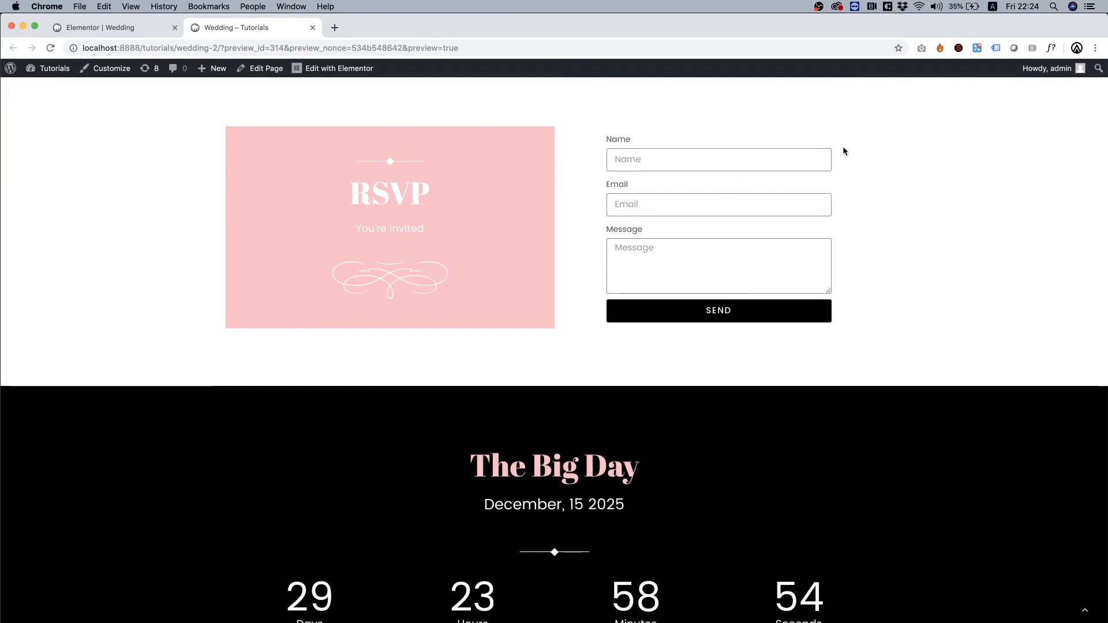
{"action": "scroll", "coordinate": [844, 151], "scroll_direction": "down", "scroll_amount": 5}
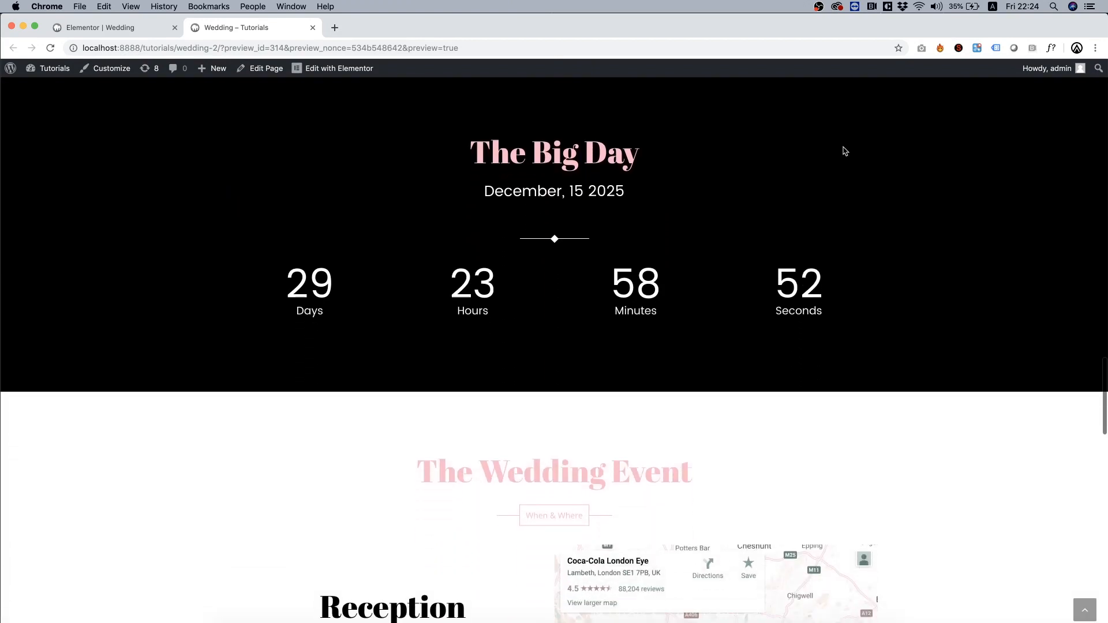
{"action": "scroll", "coordinate": [844, 151], "scroll_direction": "up", "scroll_amount": 1}
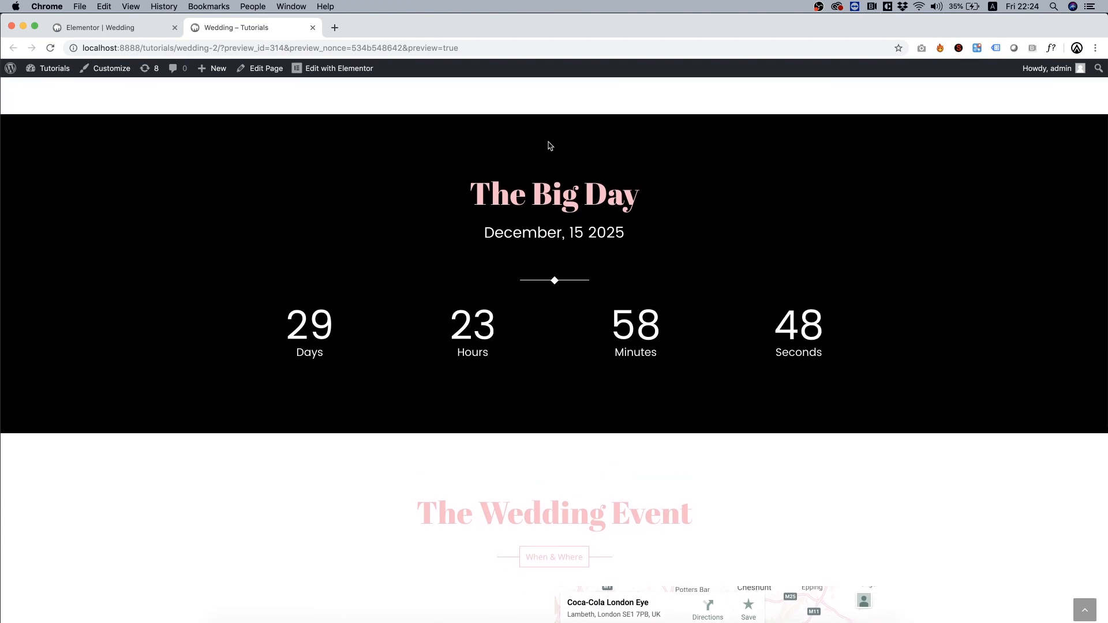
{"action": "scroll", "coordinate": [552, 144], "scroll_direction": "down", "scroll_amount": 6}
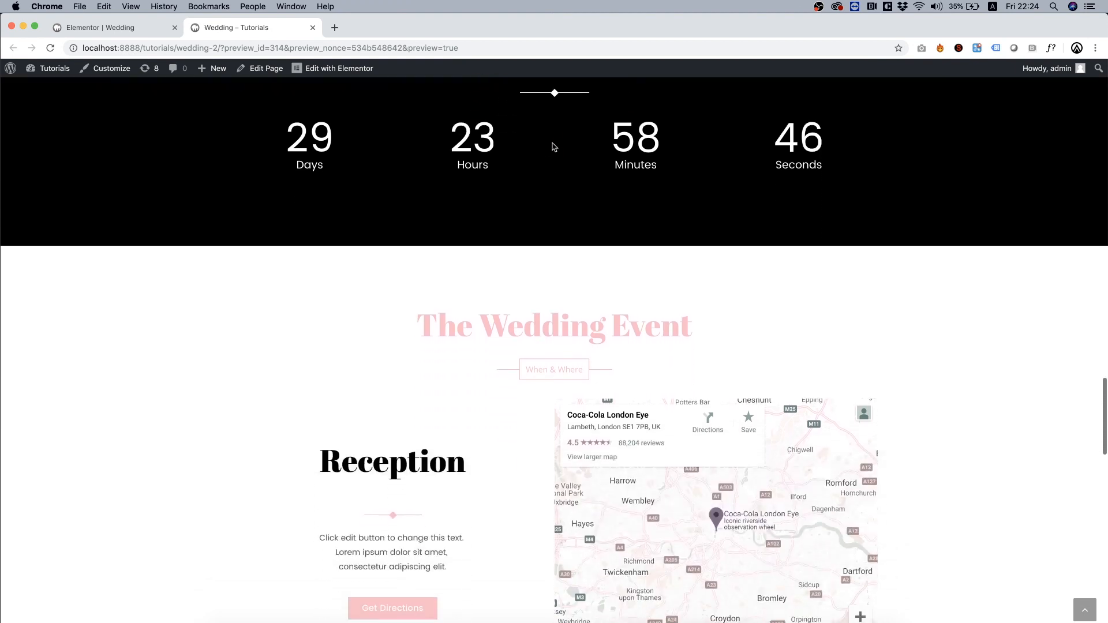
{"action": "scroll", "coordinate": [552, 143], "scroll_direction": "down", "scroll_amount": 2}
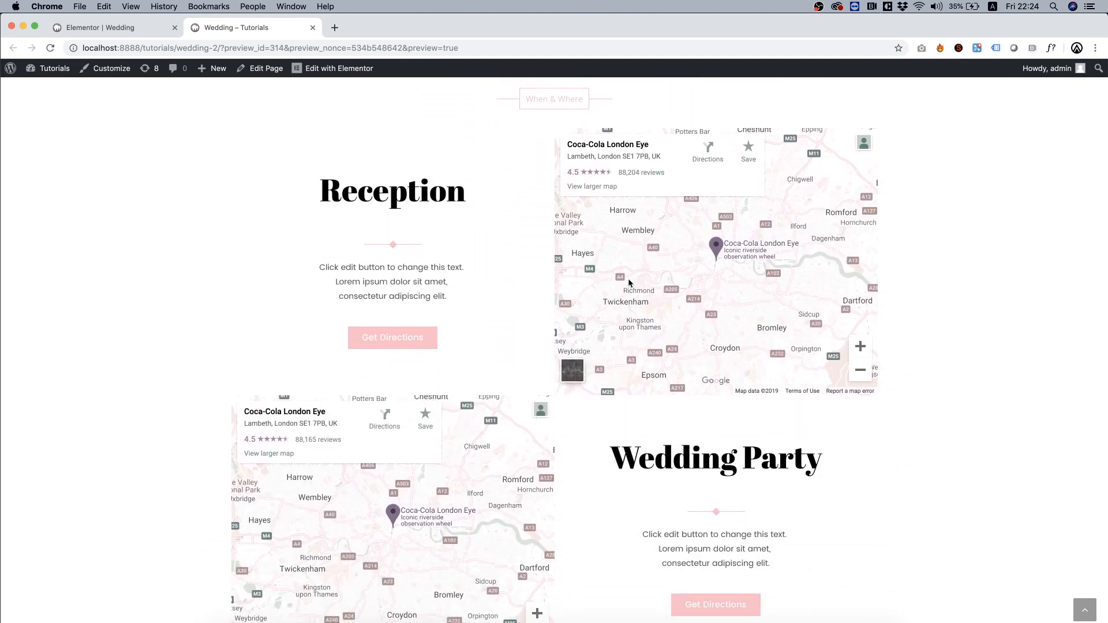
{"action": "scroll", "coordinate": [629, 283], "scroll_direction": "down", "scroll_amount": 9}
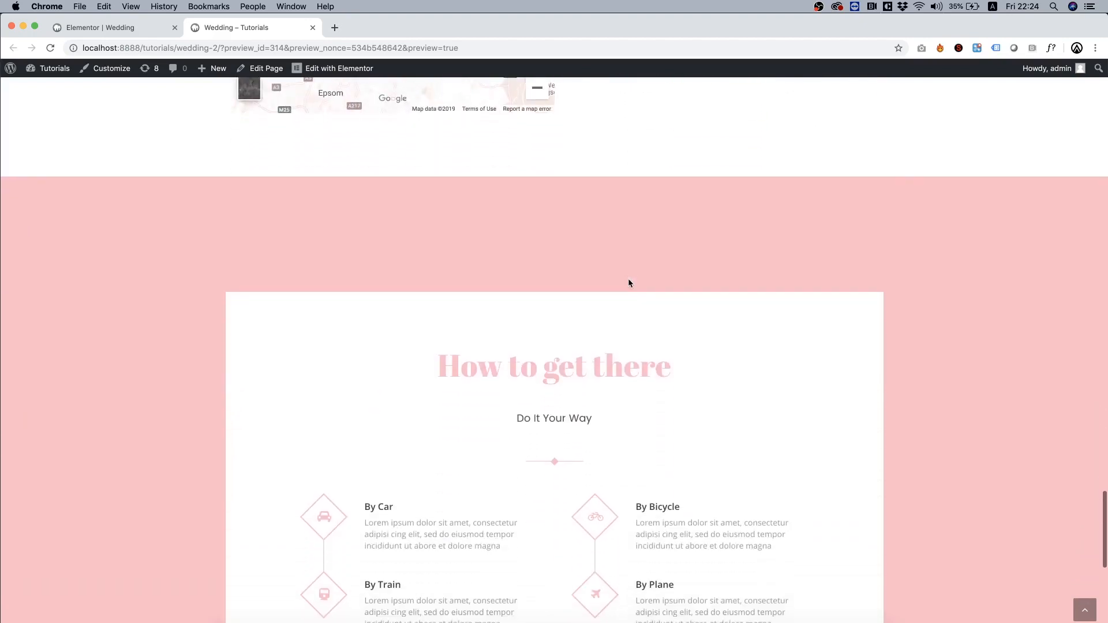
{"action": "scroll", "coordinate": [627, 282], "scroll_direction": "down", "scroll_amount": 3}
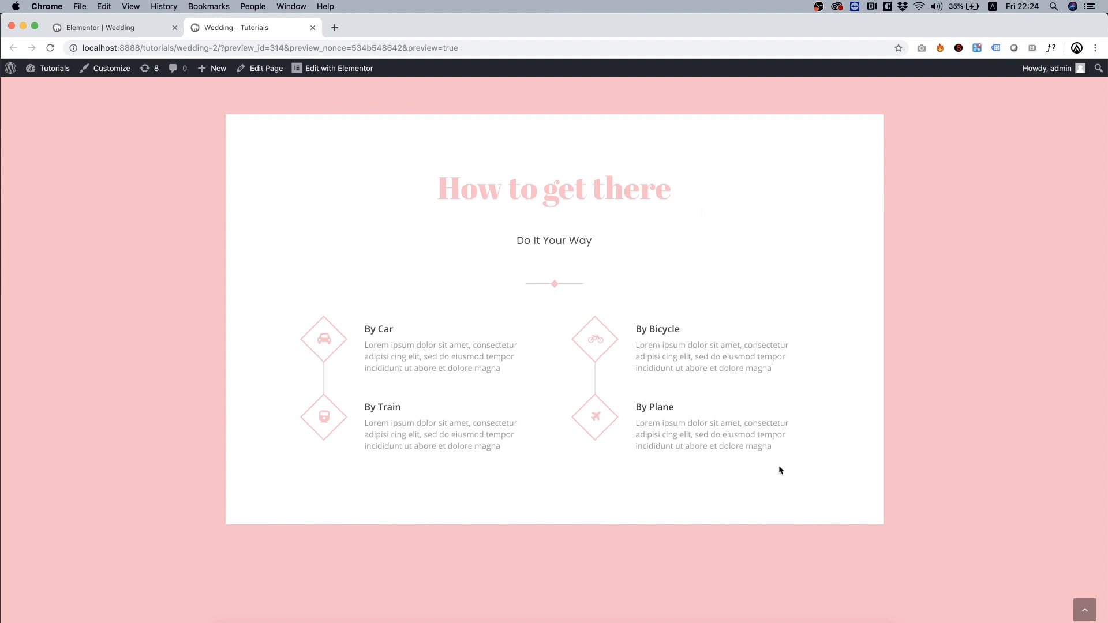
{"action": "scroll", "coordinate": [651, 414], "scroll_direction": "down", "scroll_amount": 5}
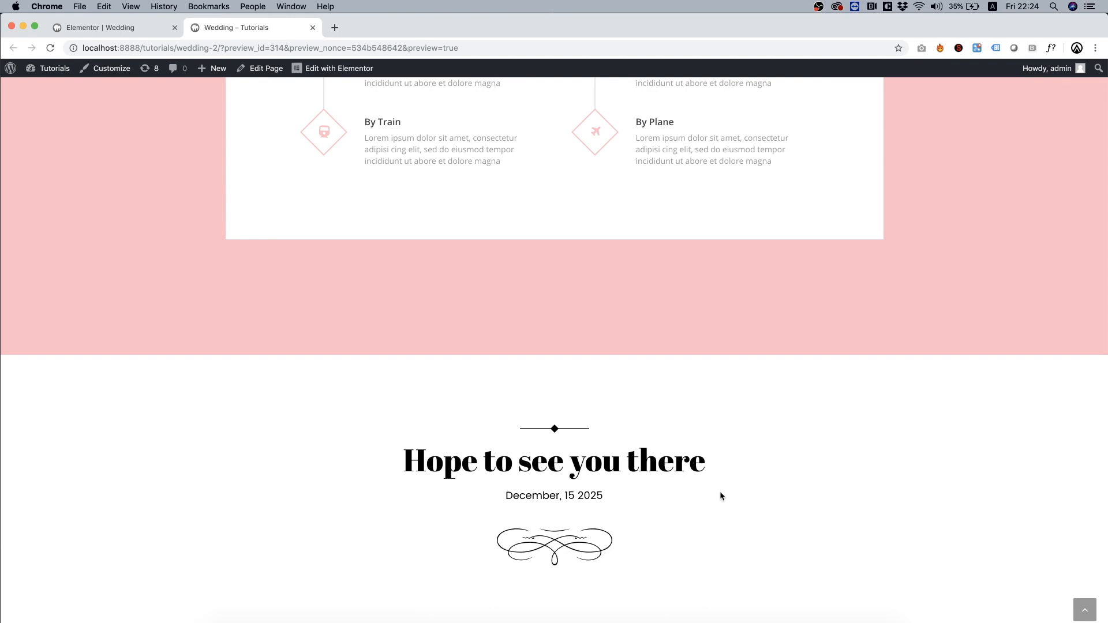
{"action": "scroll", "coordinate": [445, 440], "scroll_direction": "up", "scroll_amount": 20}
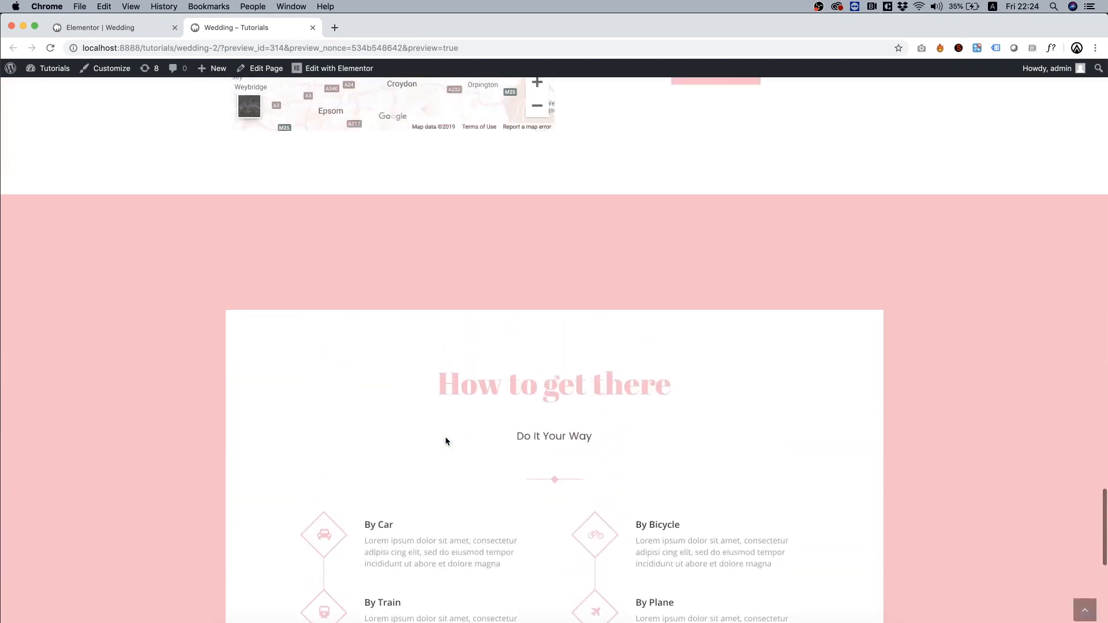
{"action": "scroll", "coordinate": [445, 441], "scroll_direction": "up", "scroll_amount": 20}
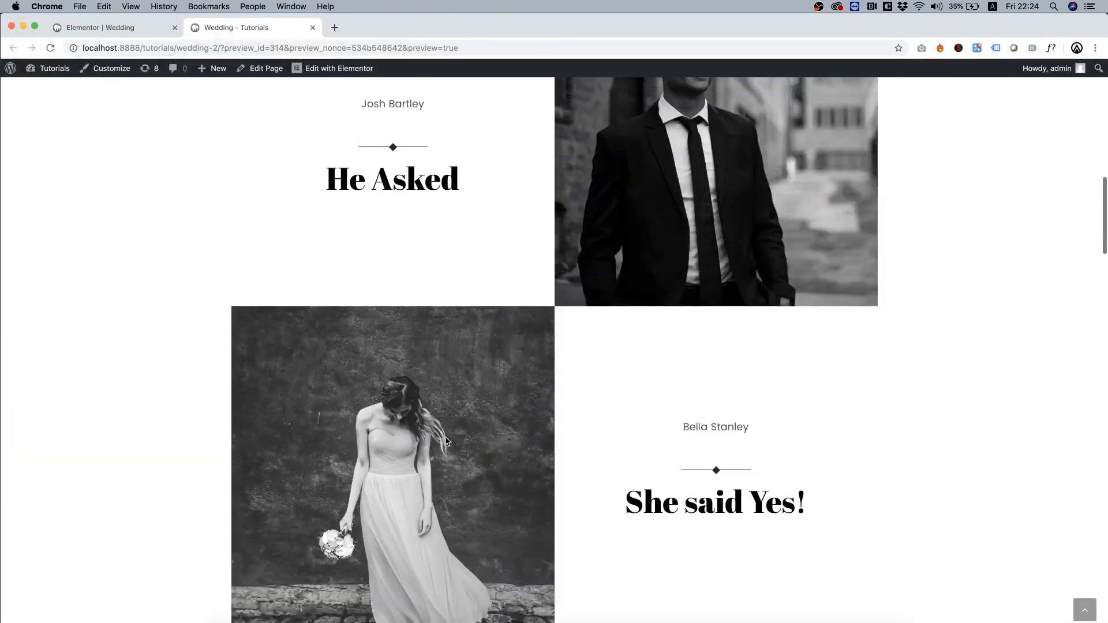
{"action": "scroll", "coordinate": [445, 442], "scroll_direction": "up", "scroll_amount": 5}
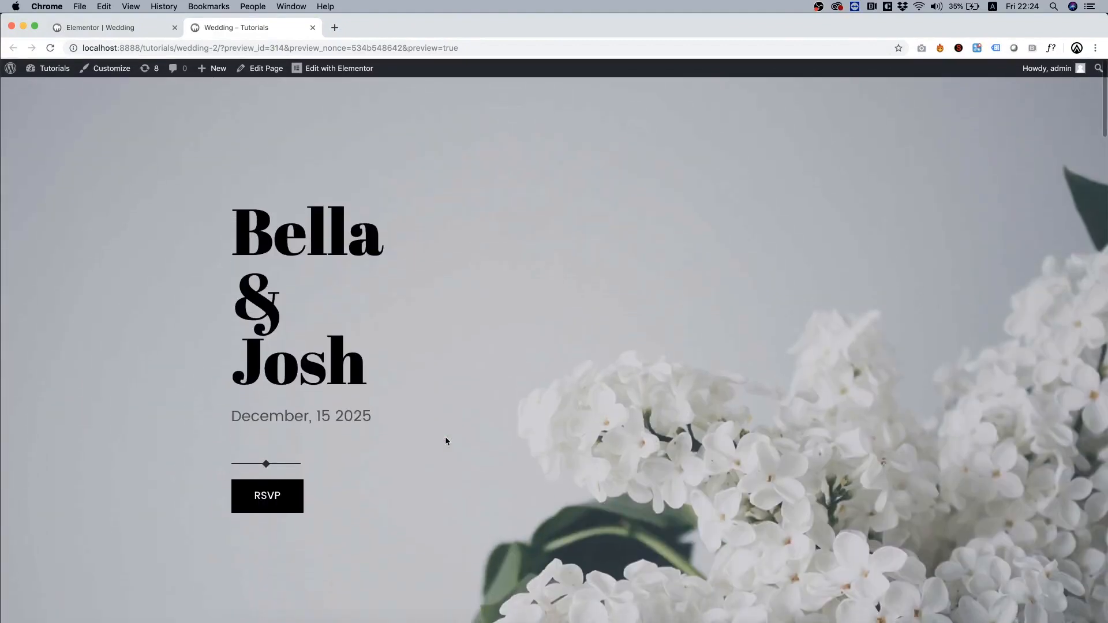